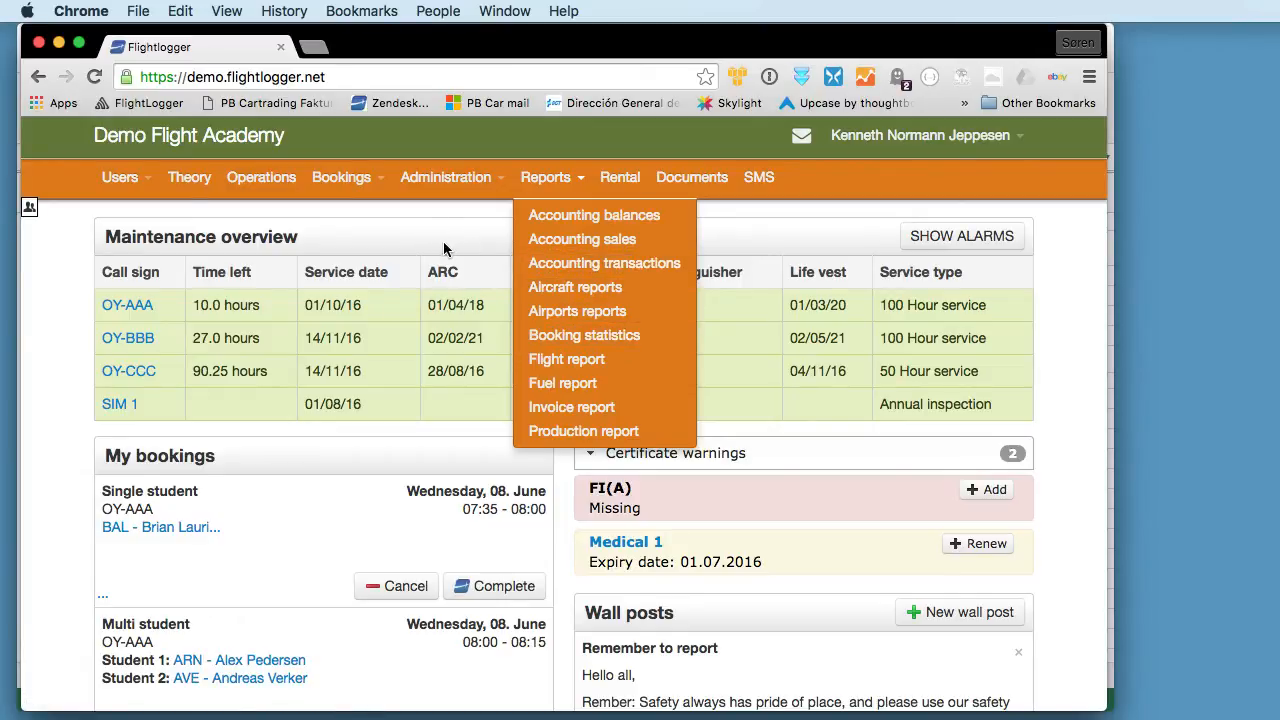
pyautogui.click(120, 180)
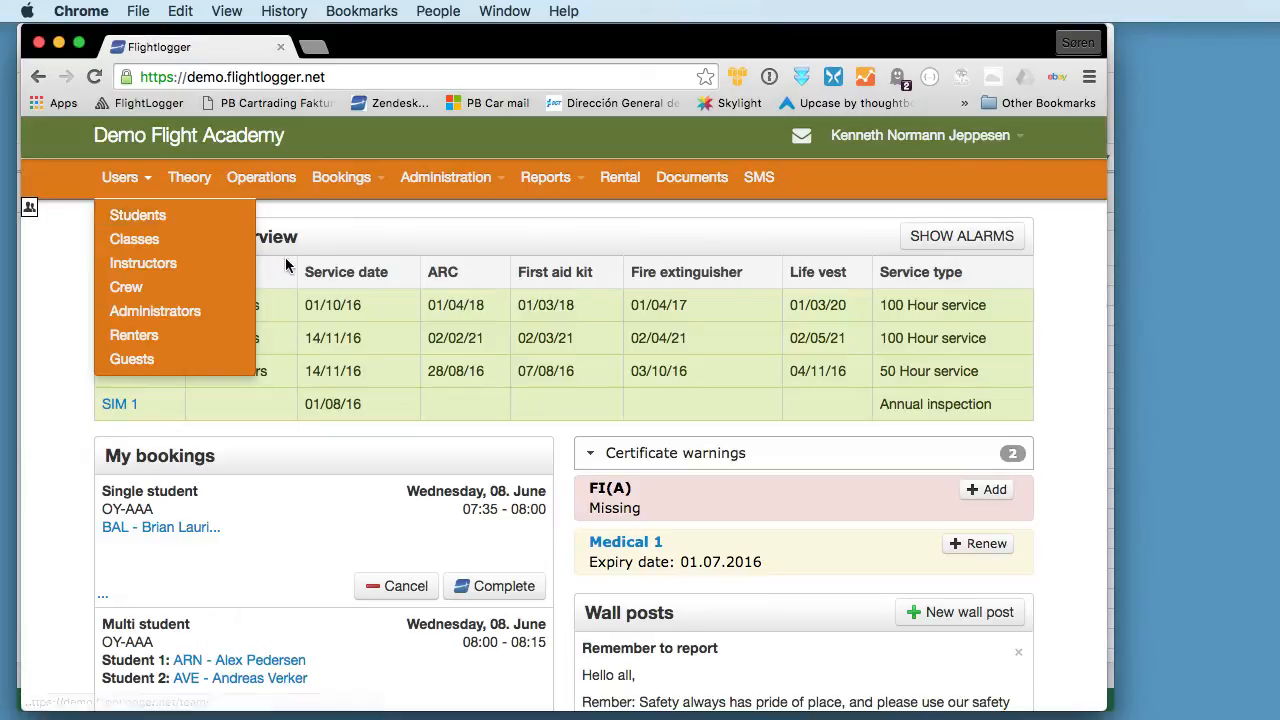
pyautogui.click(455, 234)
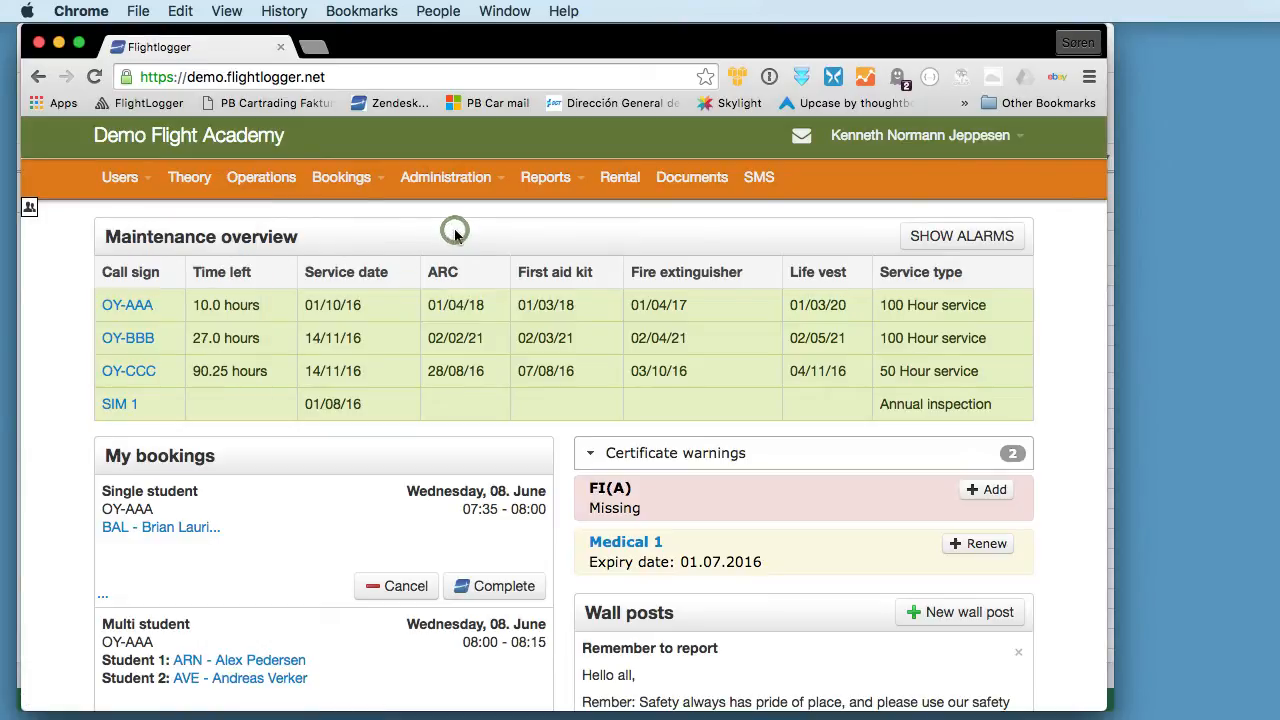
pyautogui.click(548, 193)
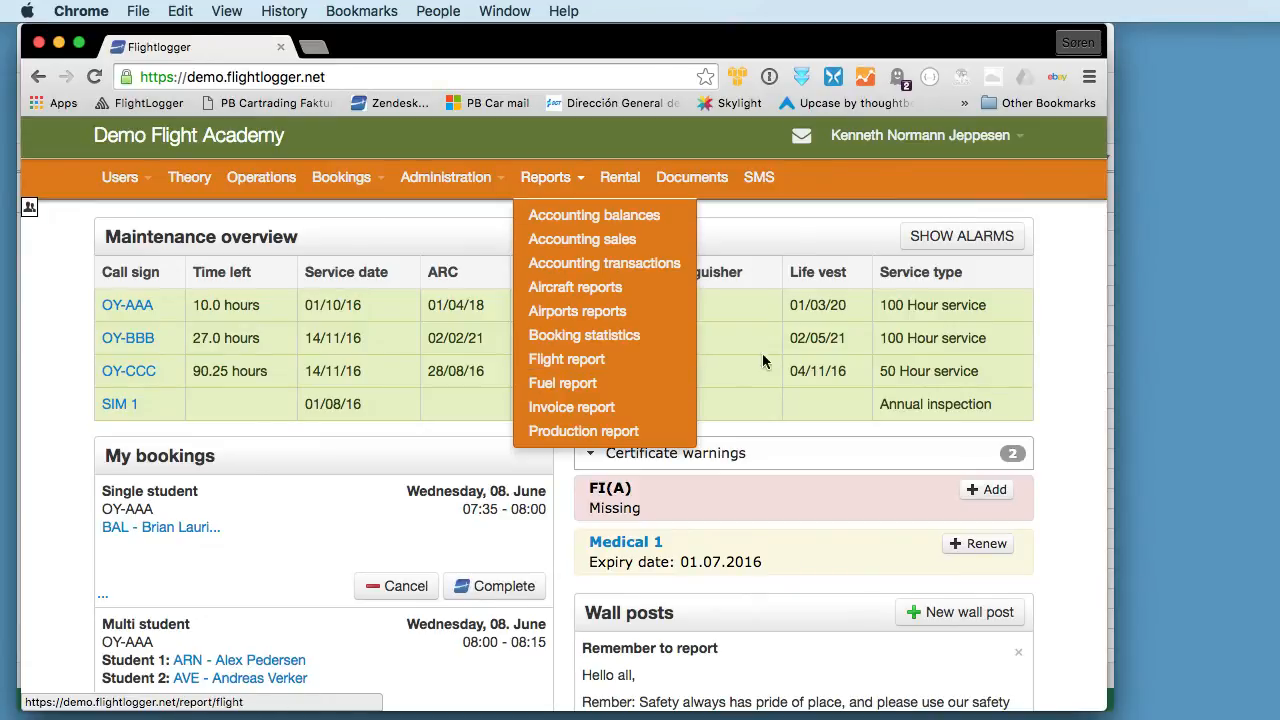
pyautogui.click(744, 232)
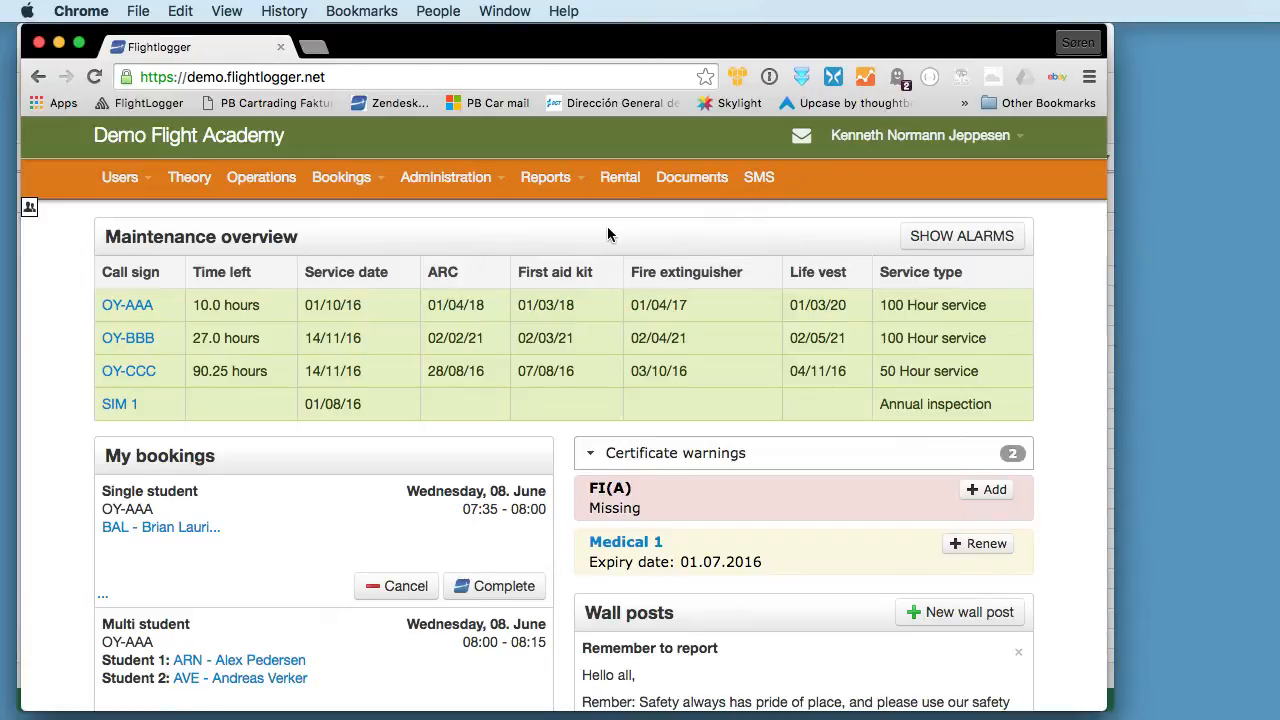
# - Switch to Excel and look over the production totals per aircraft on the Aircraft Hours sheet
pyautogui.press('super+Tab')
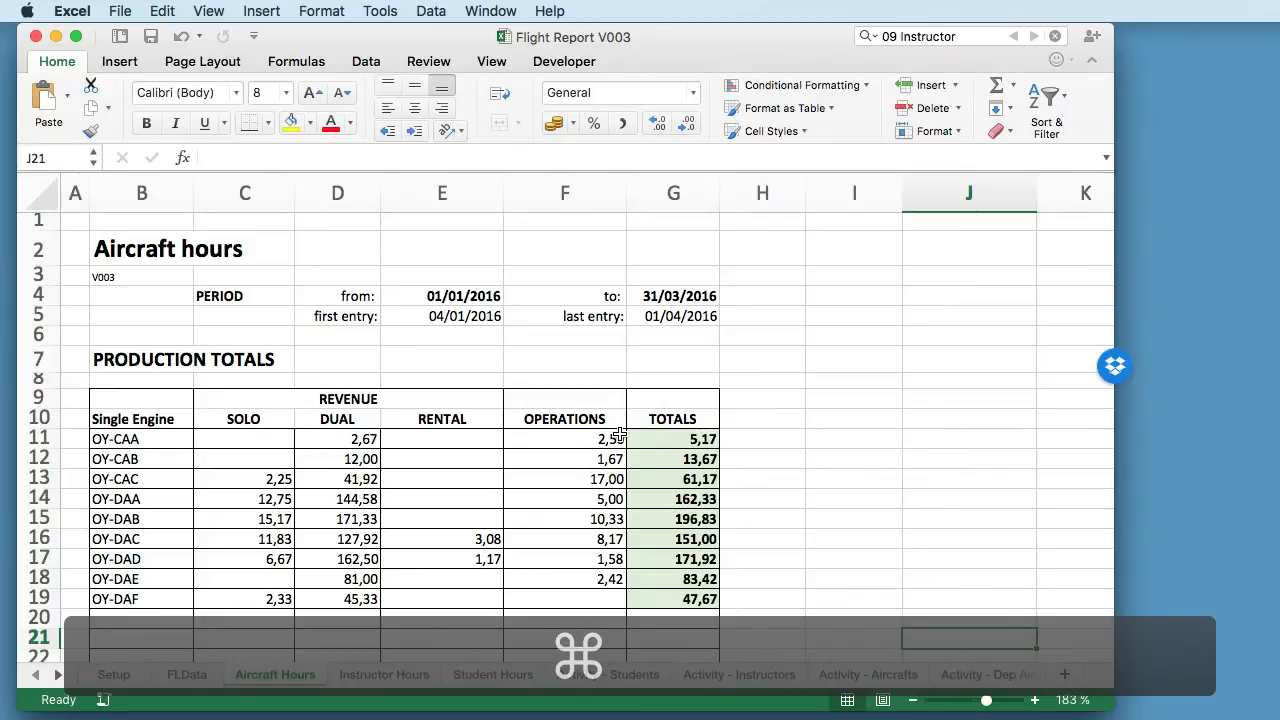
pyautogui.scroll(-5, 513, 405)
pyautogui.scroll(5, 513, 405)
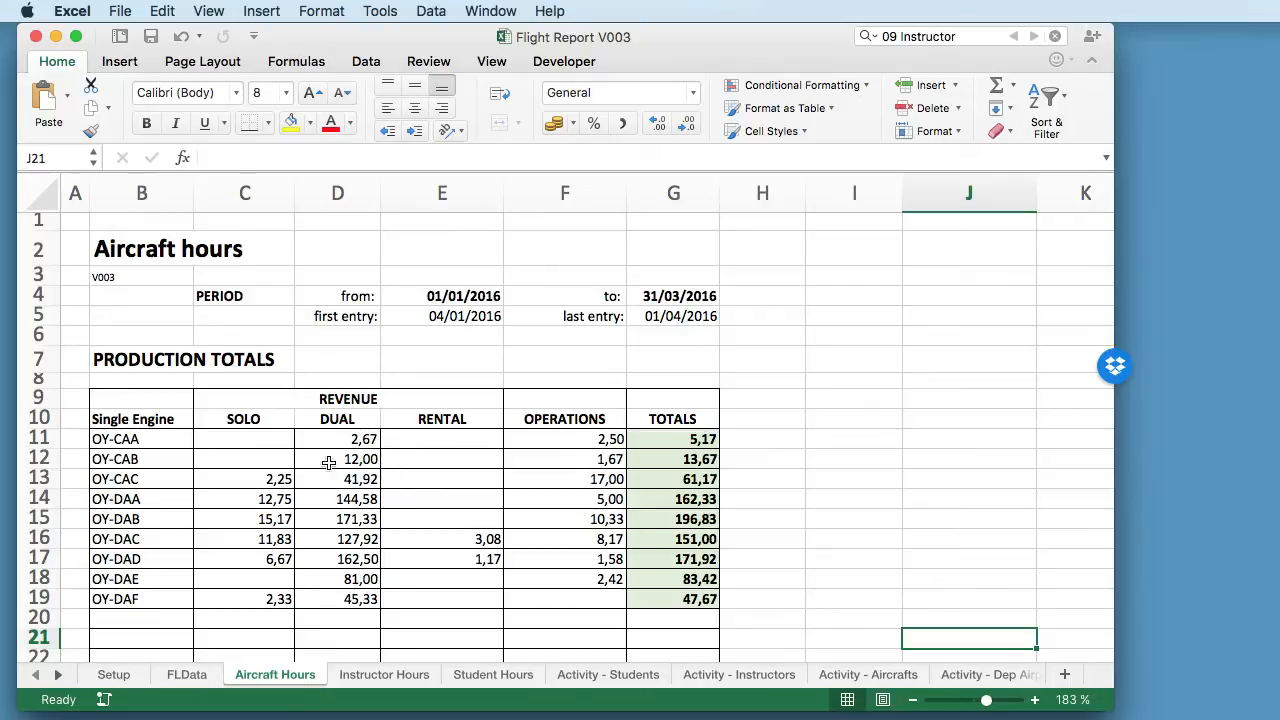
pyautogui.scroll(-1, 233, 468)
pyautogui.scroll(1, 237, 471)
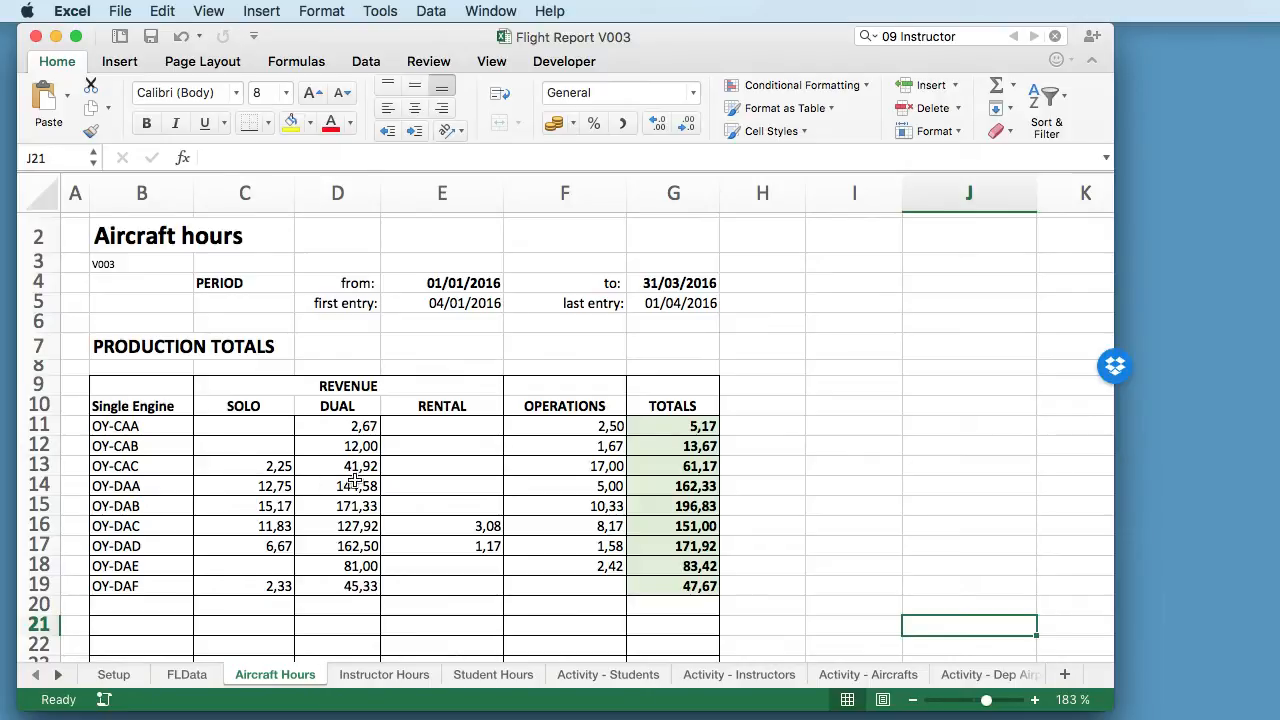
# - Switch back to FlightLogger in Chrome, open the flight report and look through its columns
pyautogui.press('super+Tab')
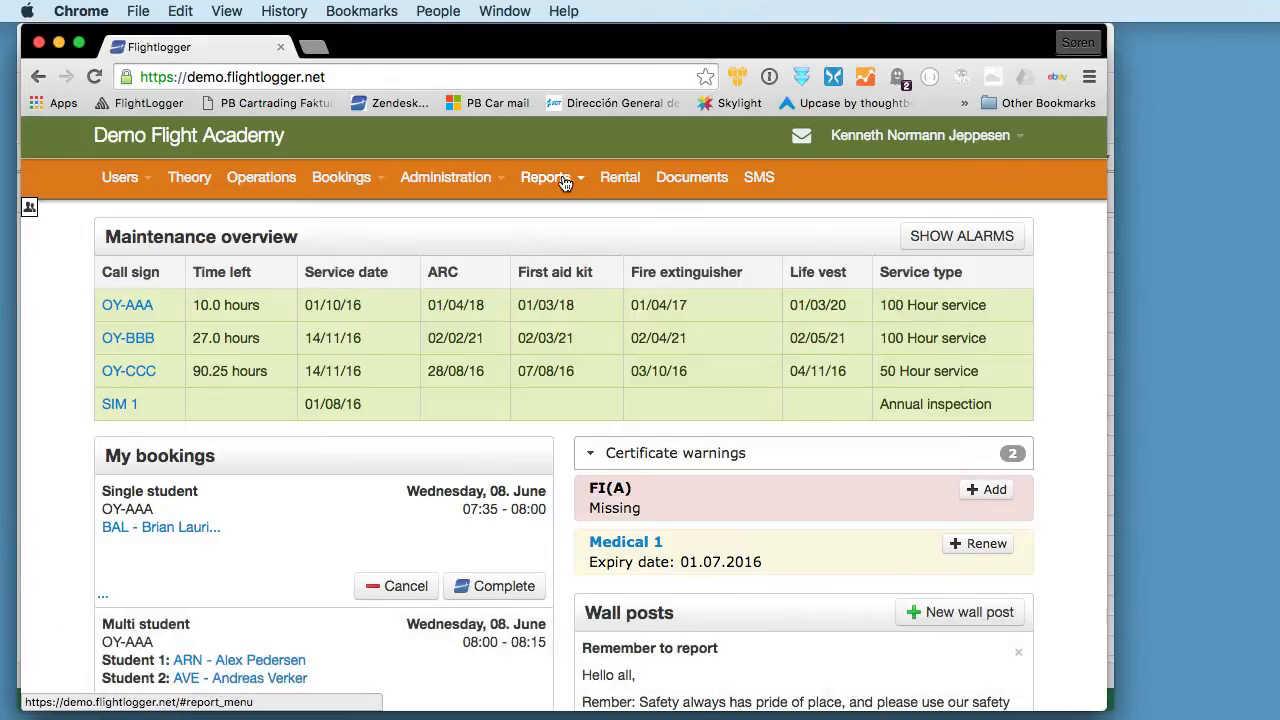
pyautogui.click(563, 185)
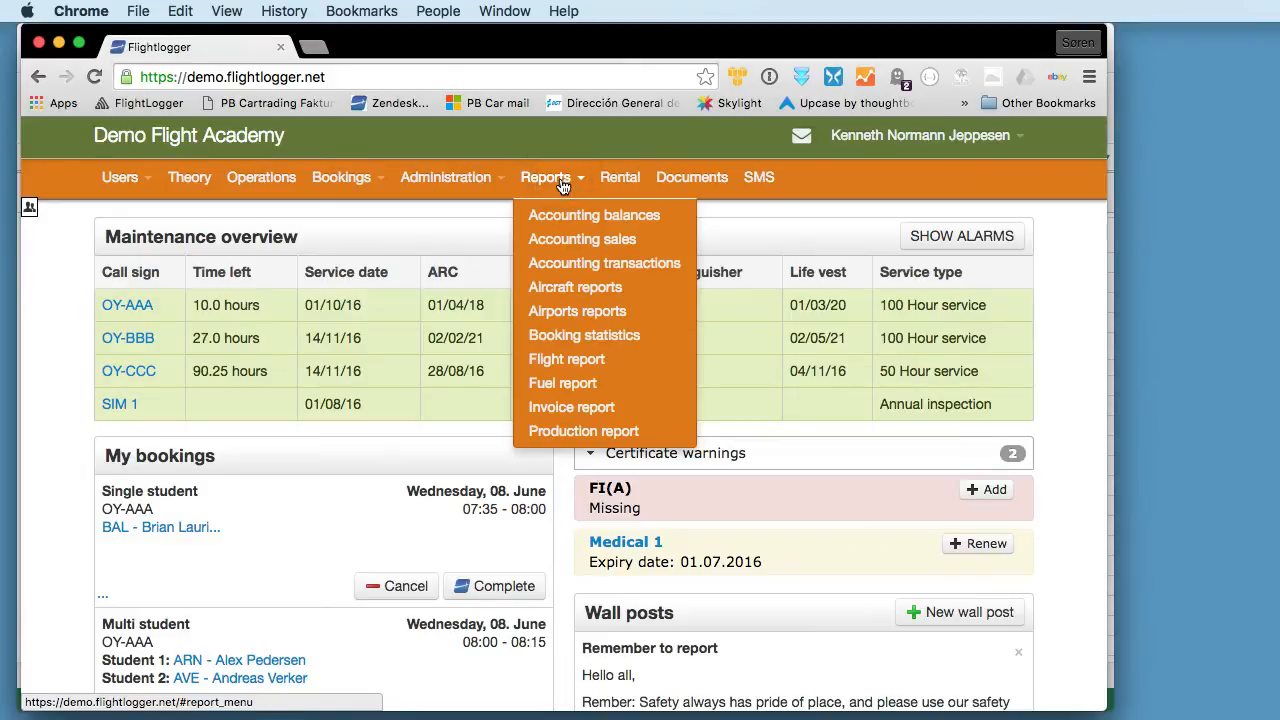
pyautogui.click(566, 359)
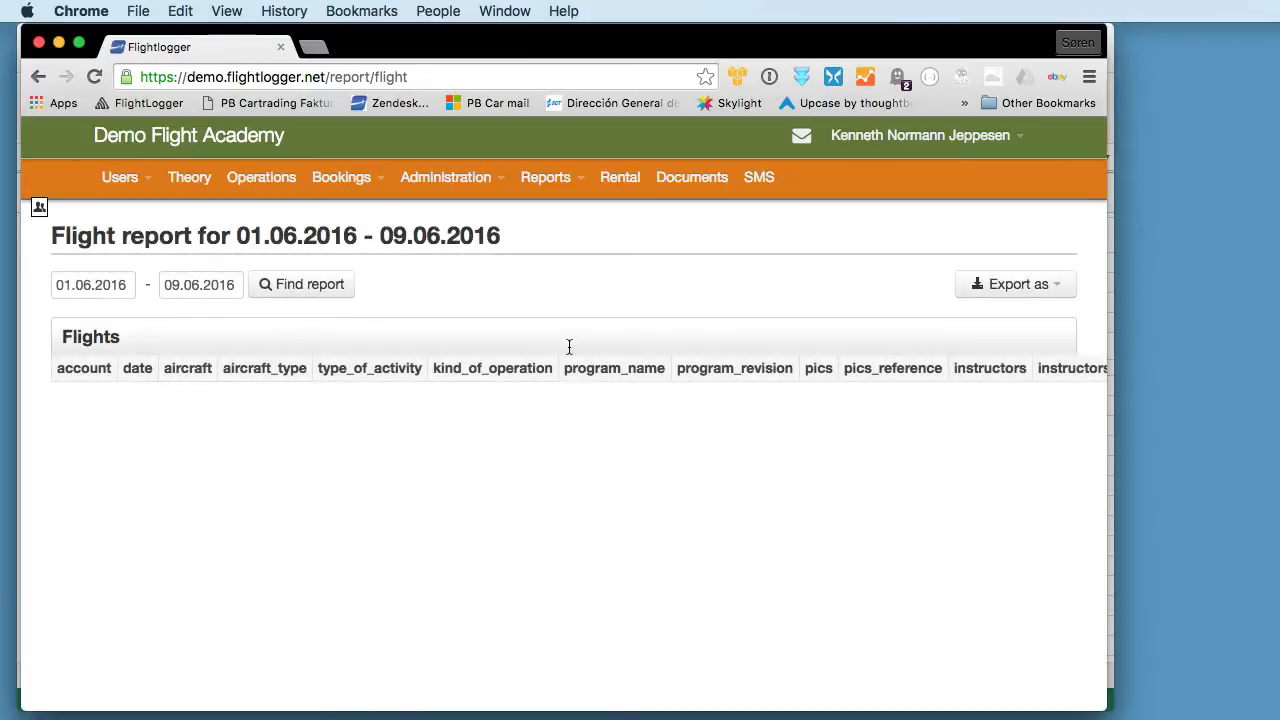
pyautogui.hscroll(10, 612, 460)
pyautogui.hscroll(-10, 609, 458)
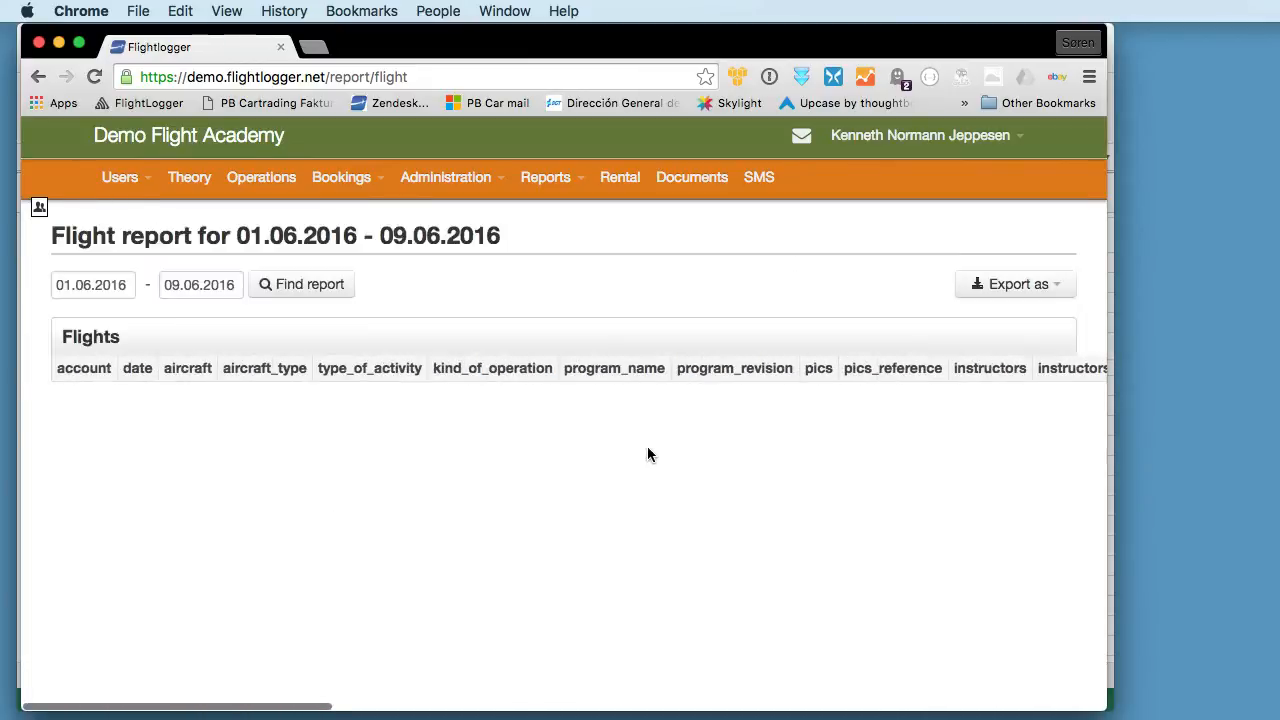
pyautogui.hscroll(10, 583, 413)
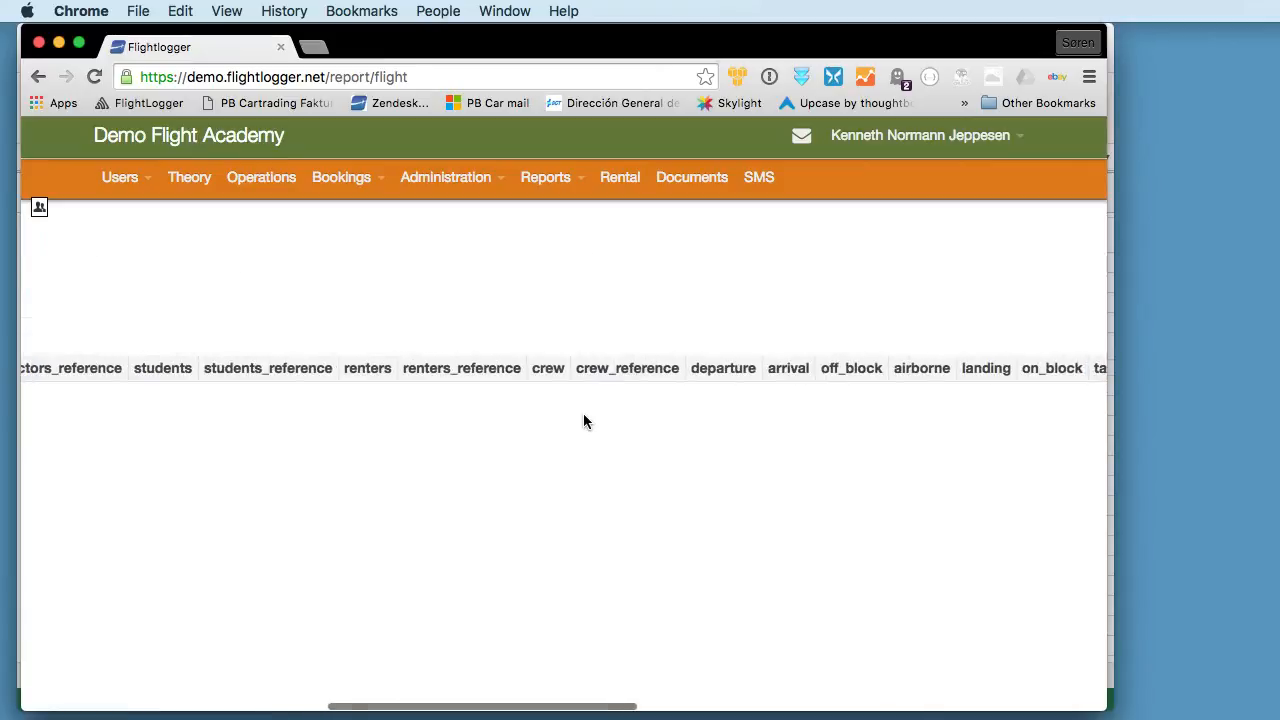
pyautogui.hscroll(-7, 583, 413)
pyautogui.hscroll(-3, 583, 420)
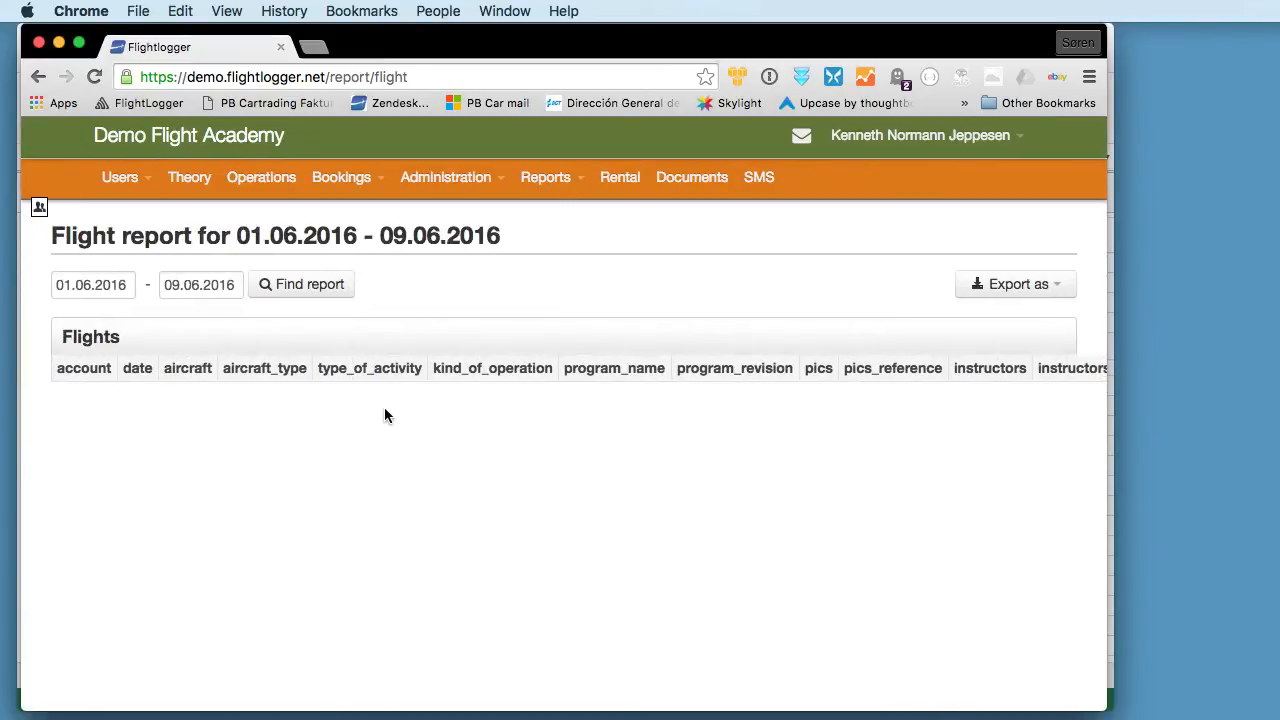
# - Set the flight report's start date to 01.10.2015
pyautogui.click(89, 287)
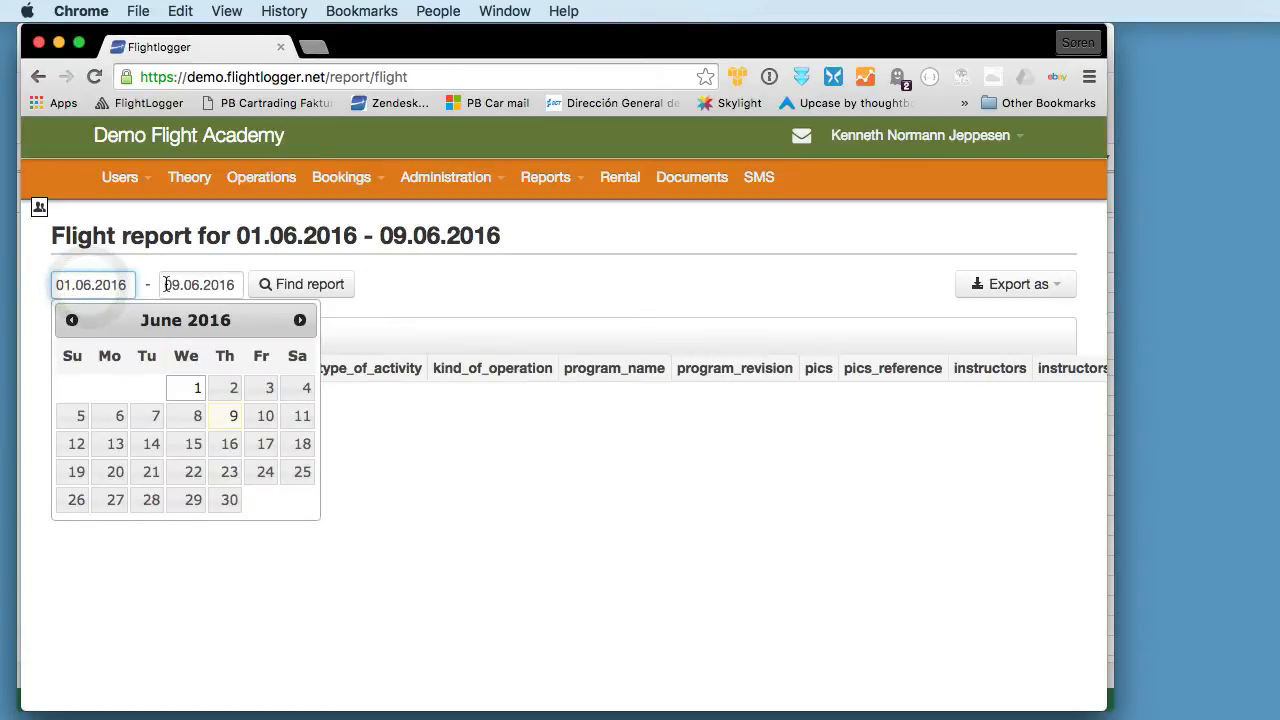
pyautogui.press('BackSpace')
pyautogui.press('BackSpace')
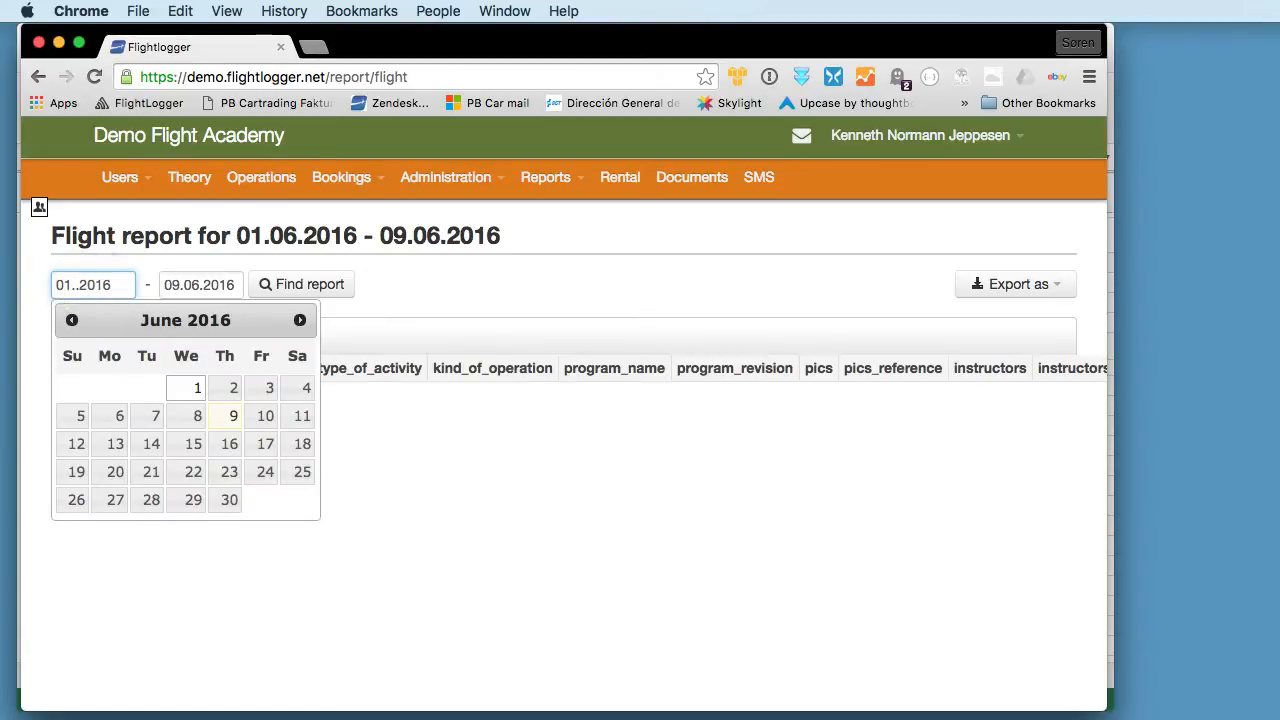
pyautogui.write('10')
pyautogui.press('Right')
pyautogui.press('Right')
pyautogui.press('Right')
pyautogui.press('Right')
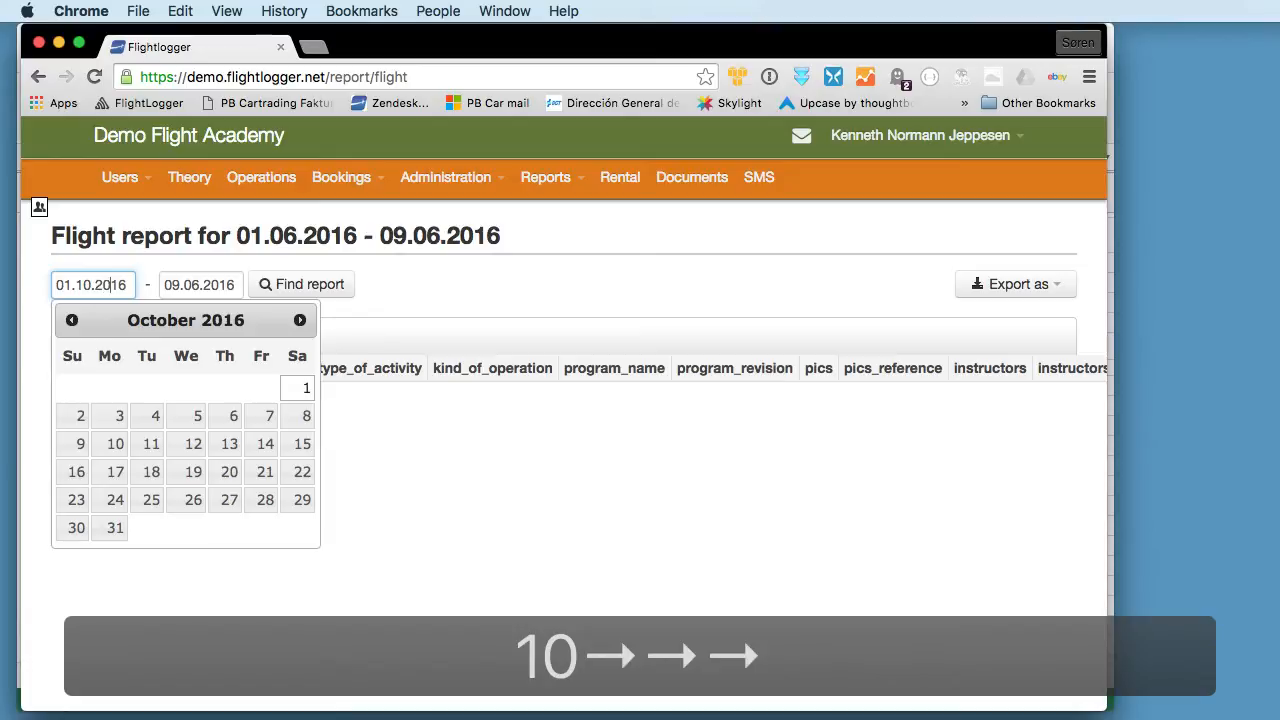
pyautogui.press('BackSpace')
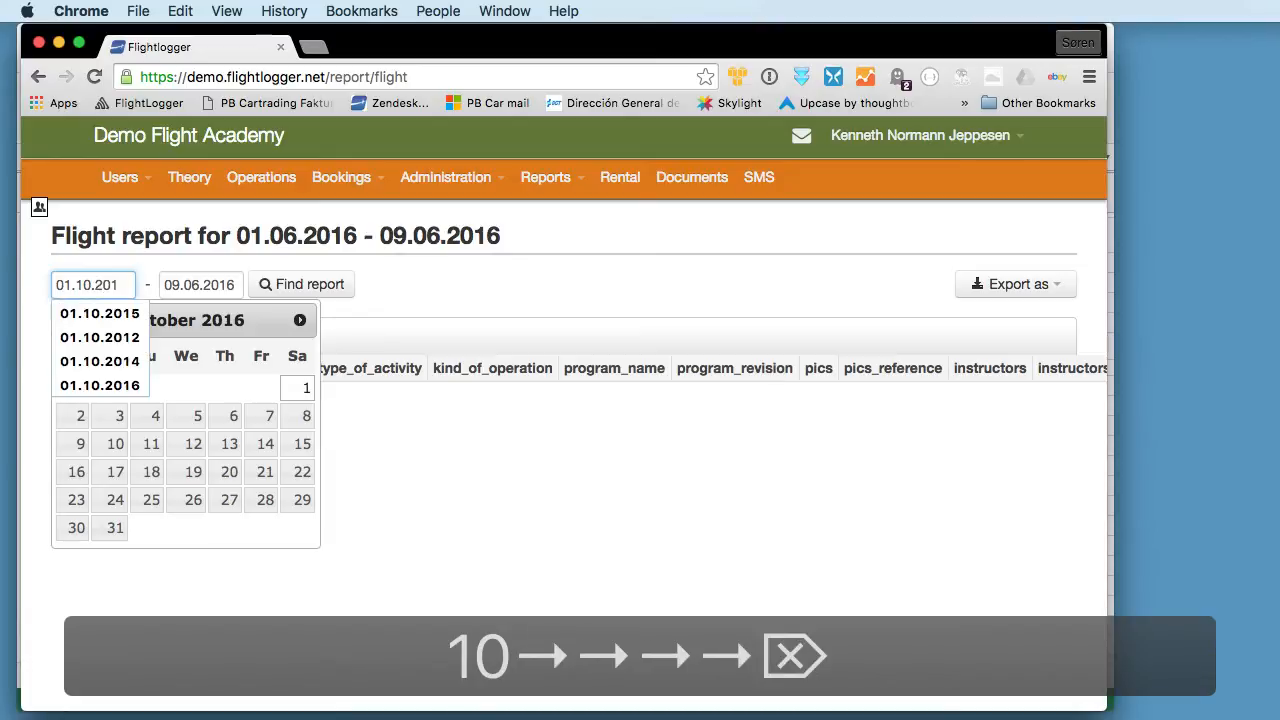
pyautogui.write('5')
# - Set the flight report's end date to 31.12.2015 and find the report for that period
pyautogui.press('Tab')
pyautogui.press('Left')
pyautogui.press('Right')
pyautogui.press('Right')
pyautogui.write('31')
pyautogui.press('Right')
pyautogui.press('Delete')
pyautogui.press('Delete')
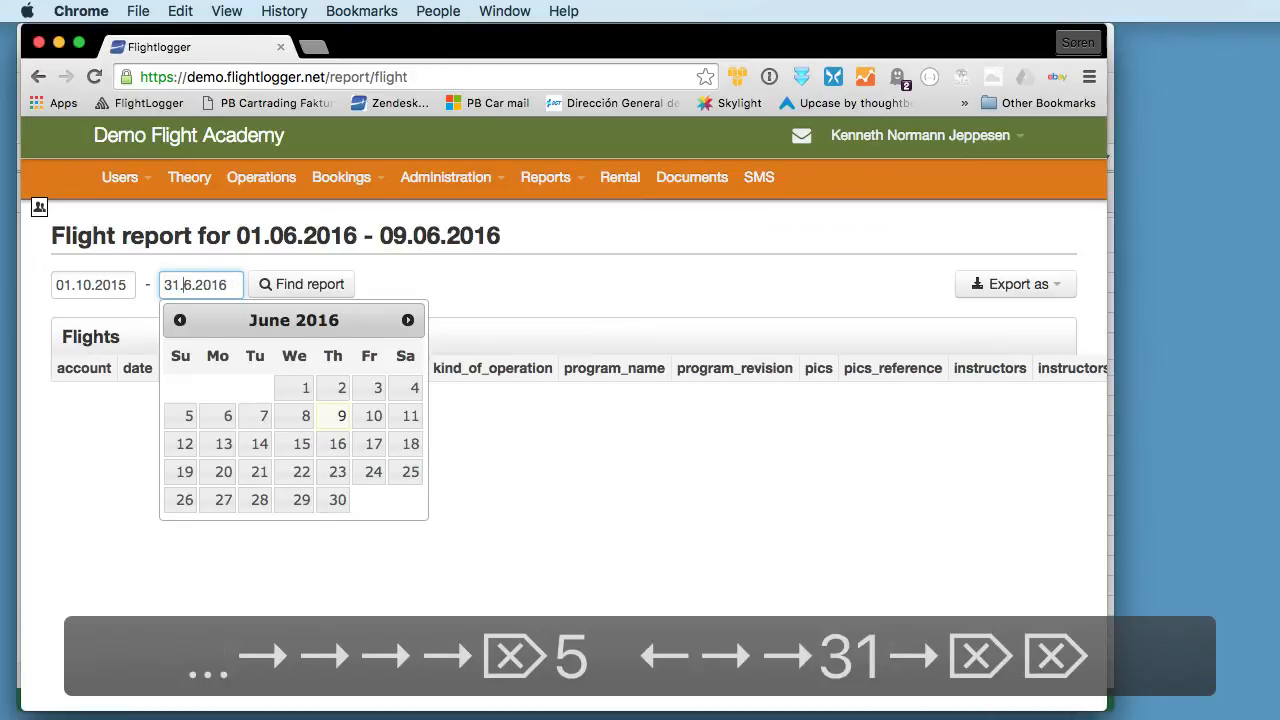
pyautogui.write('12')
pyautogui.press('Right')
pyautogui.press('Right')
pyautogui.press('Right')
pyautogui.press('Right')
pyautogui.press('BackSpace')
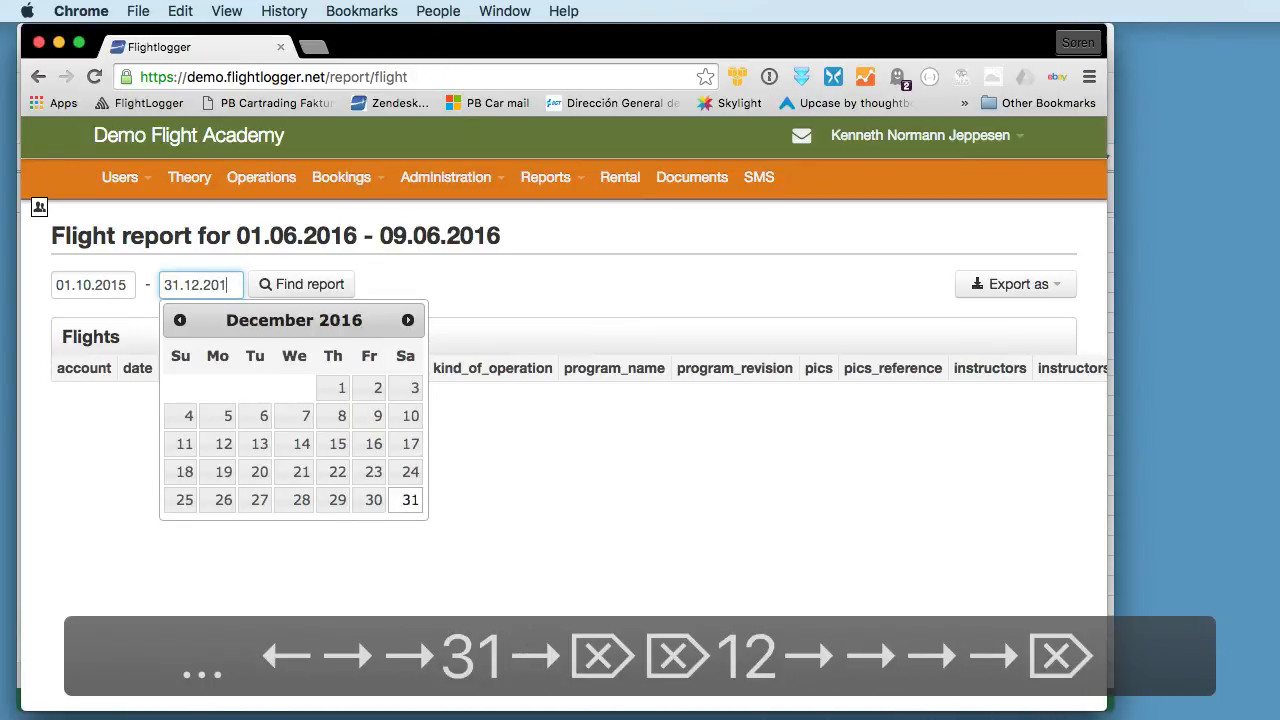
pyautogui.write('5')
pyautogui.press('Tab')
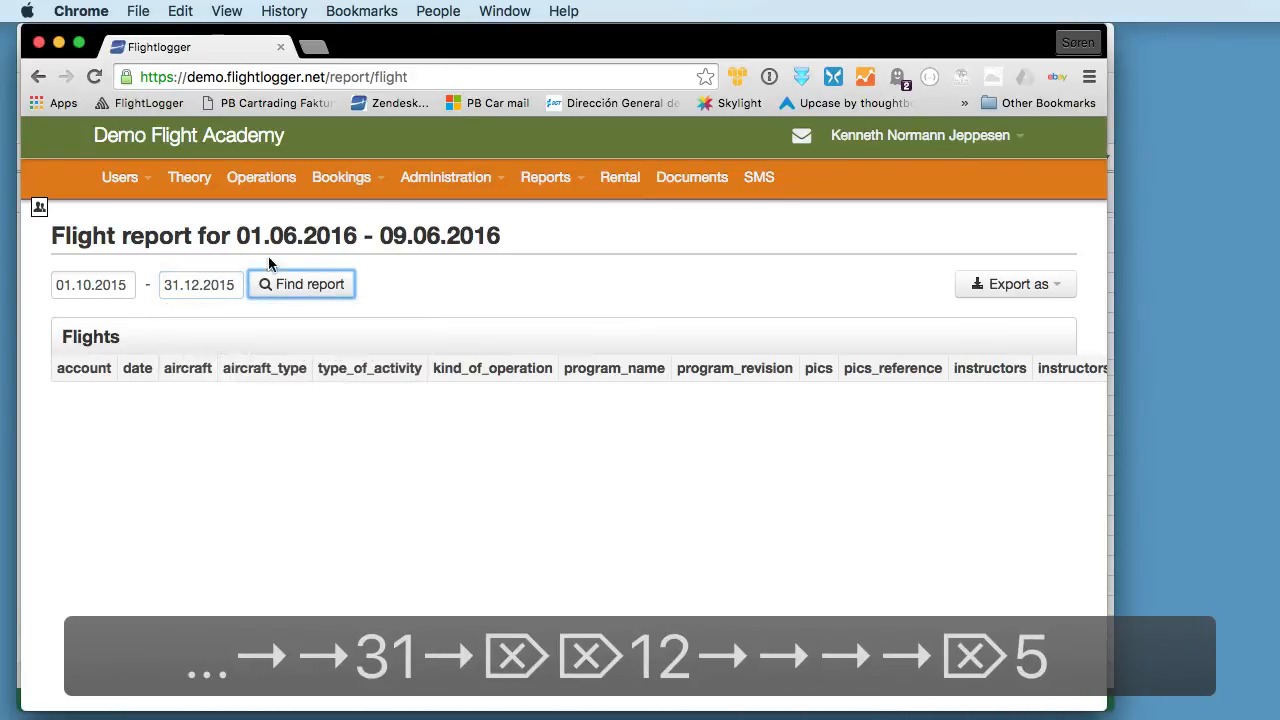
pyautogui.click(302, 285)
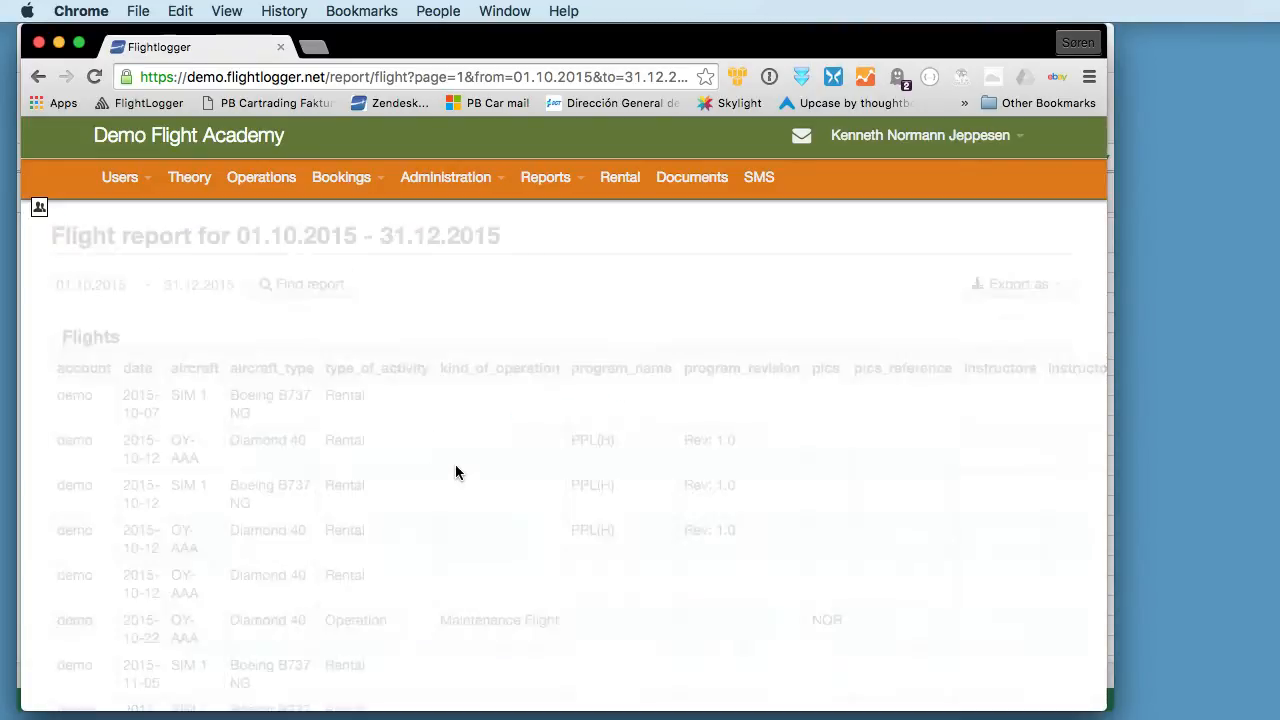
# - Look over the listed flights and export the flight report as CSV (Excel)
pyautogui.scroll(-2, 500, 485)
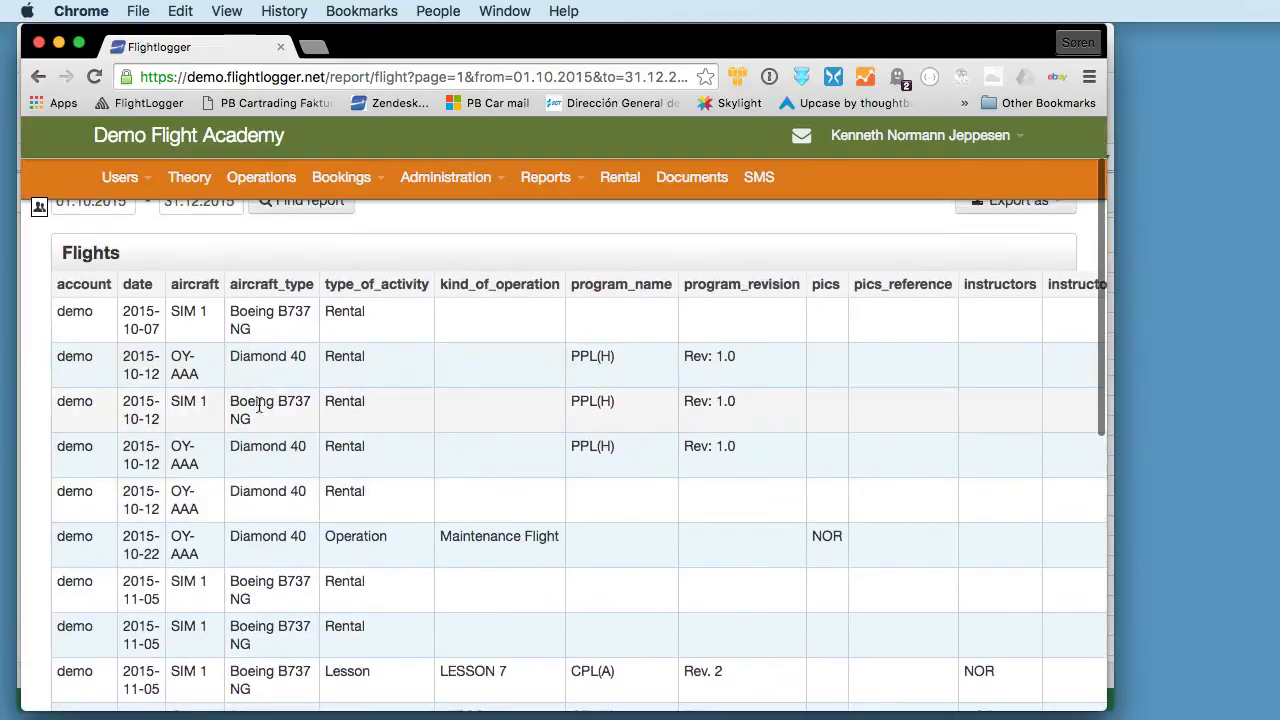
pyautogui.hscroll(10, 489, 415)
pyautogui.hscroll(-10, 491, 418)
pyautogui.hscroll(-3, 491, 411)
pyautogui.scroll(2, 537, 386)
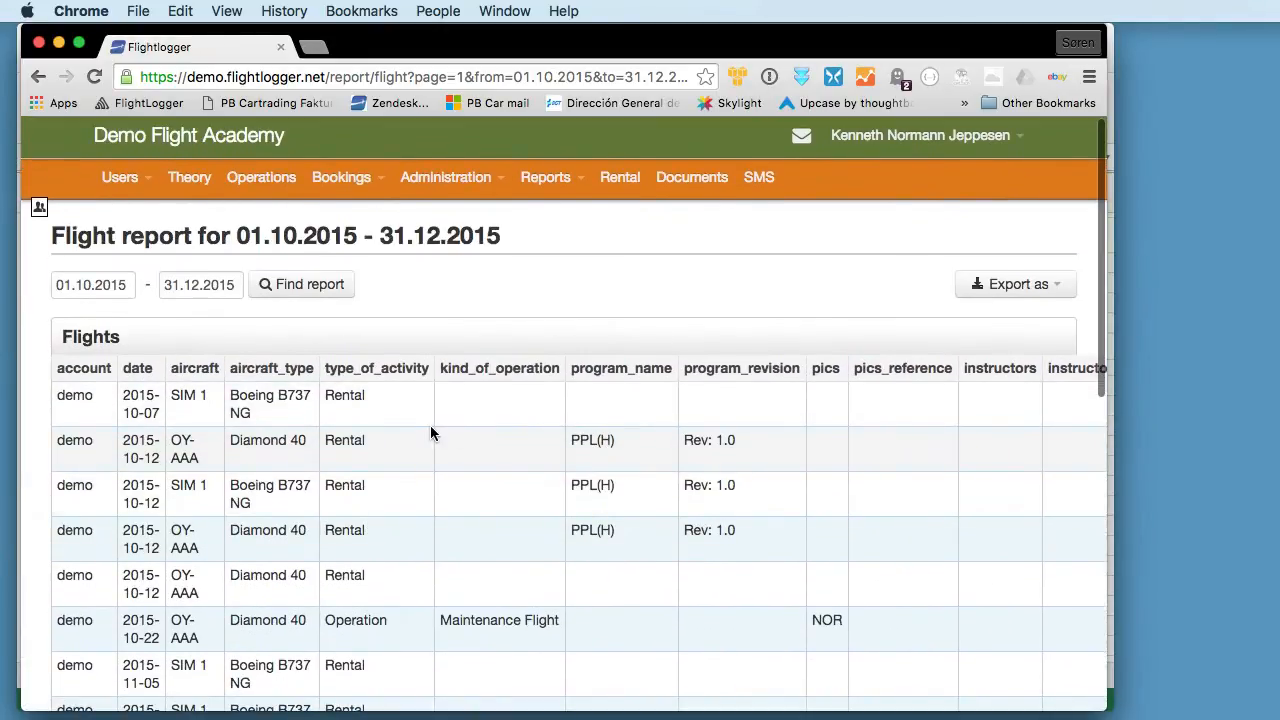
pyautogui.click(1022, 285)
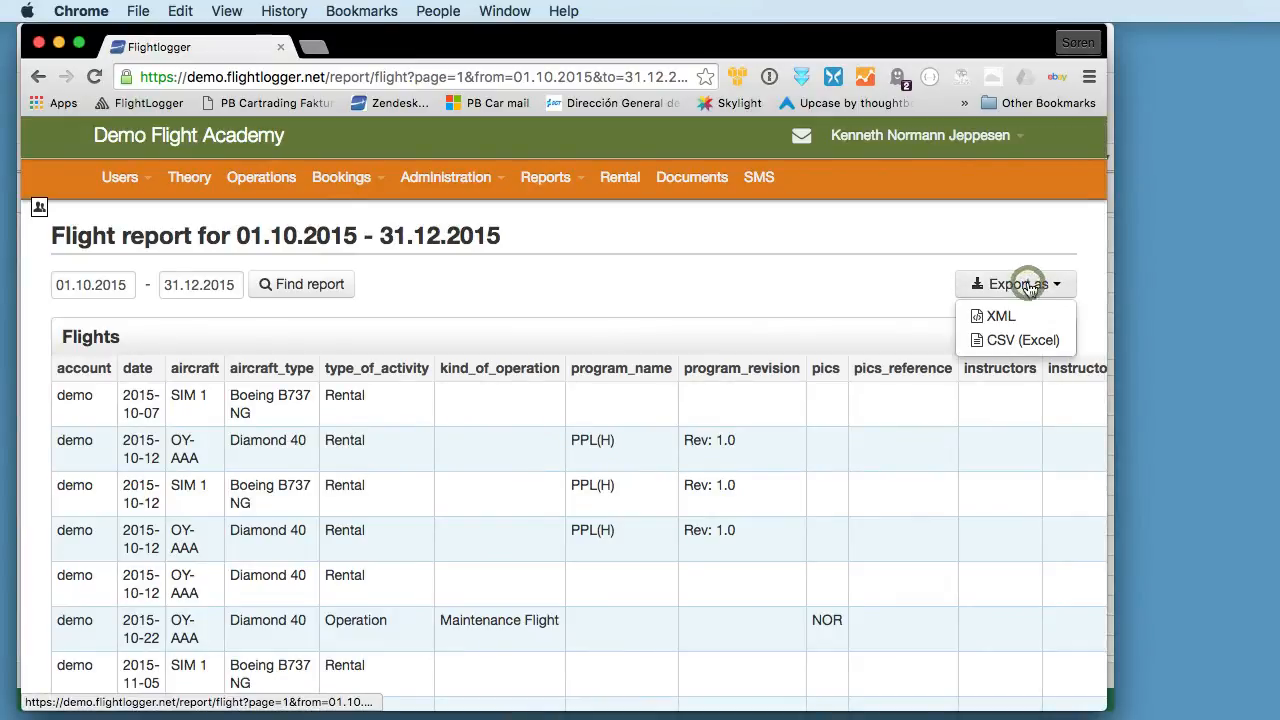
pyautogui.click(1022, 346)
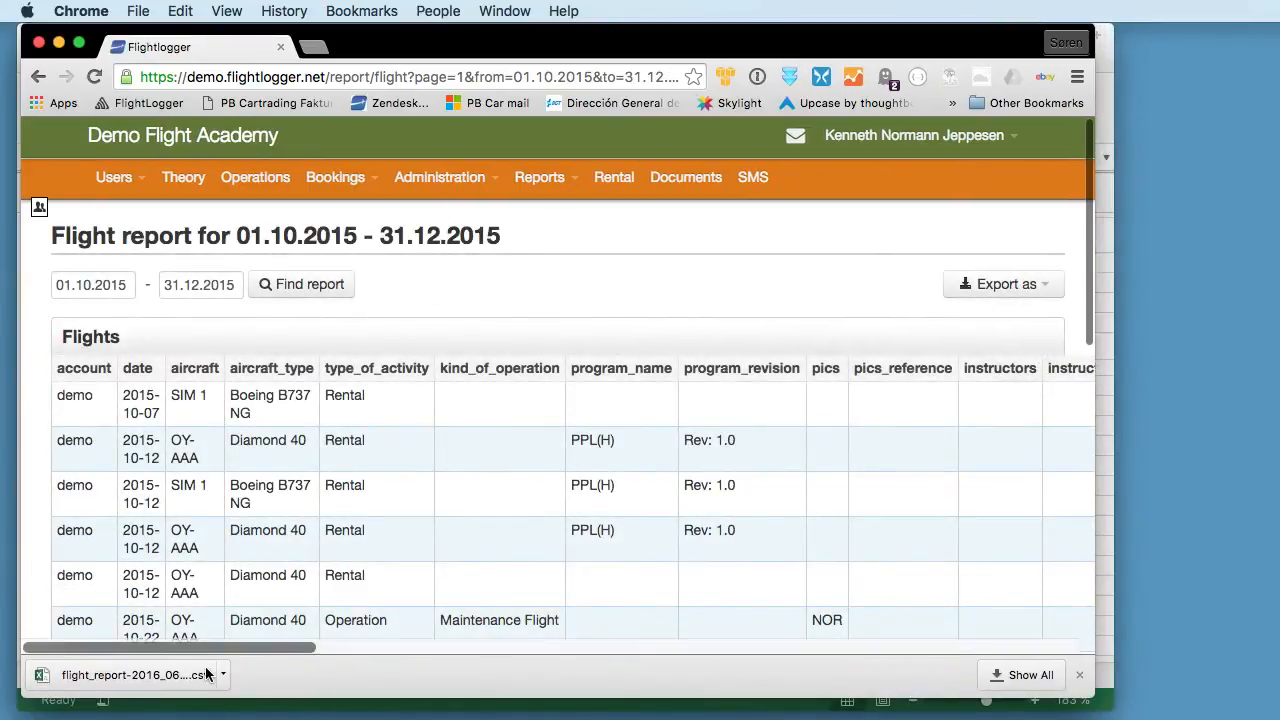
# - Show the downloaded flight report CSV in Finder and preview its contents
pyautogui.click(221, 676)
pyautogui.click(250, 681)
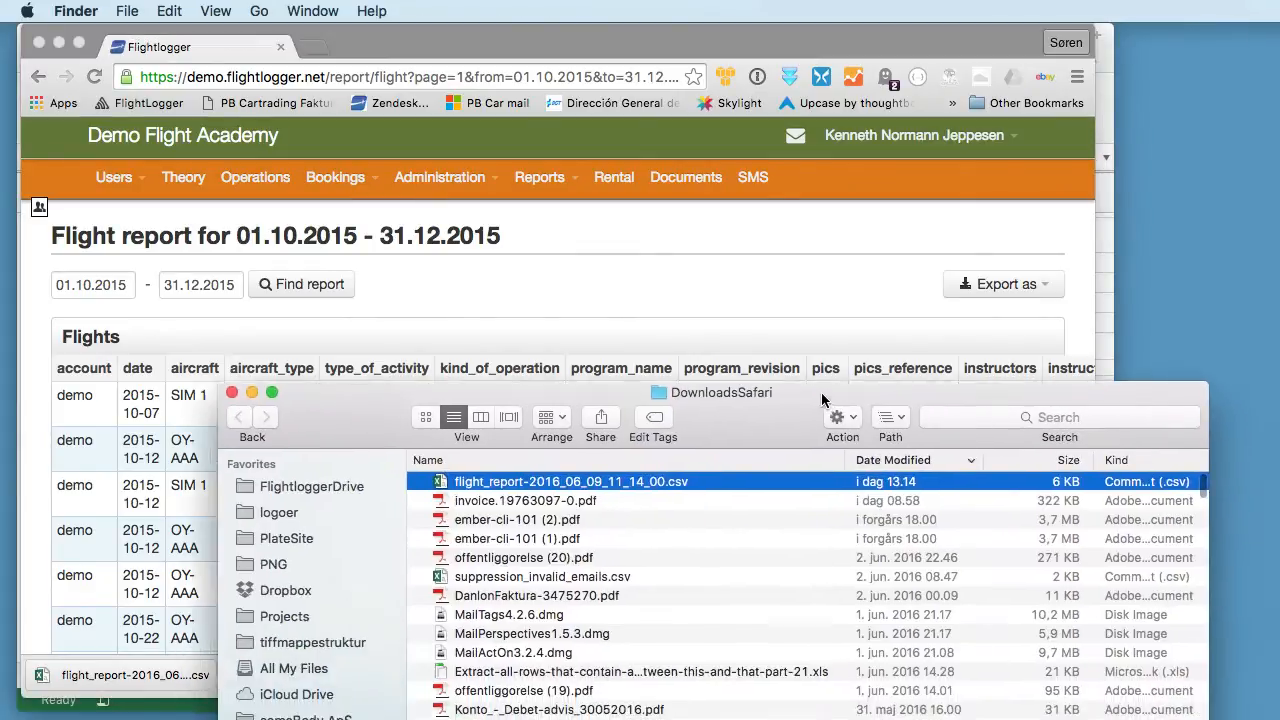
pyautogui.press('space')
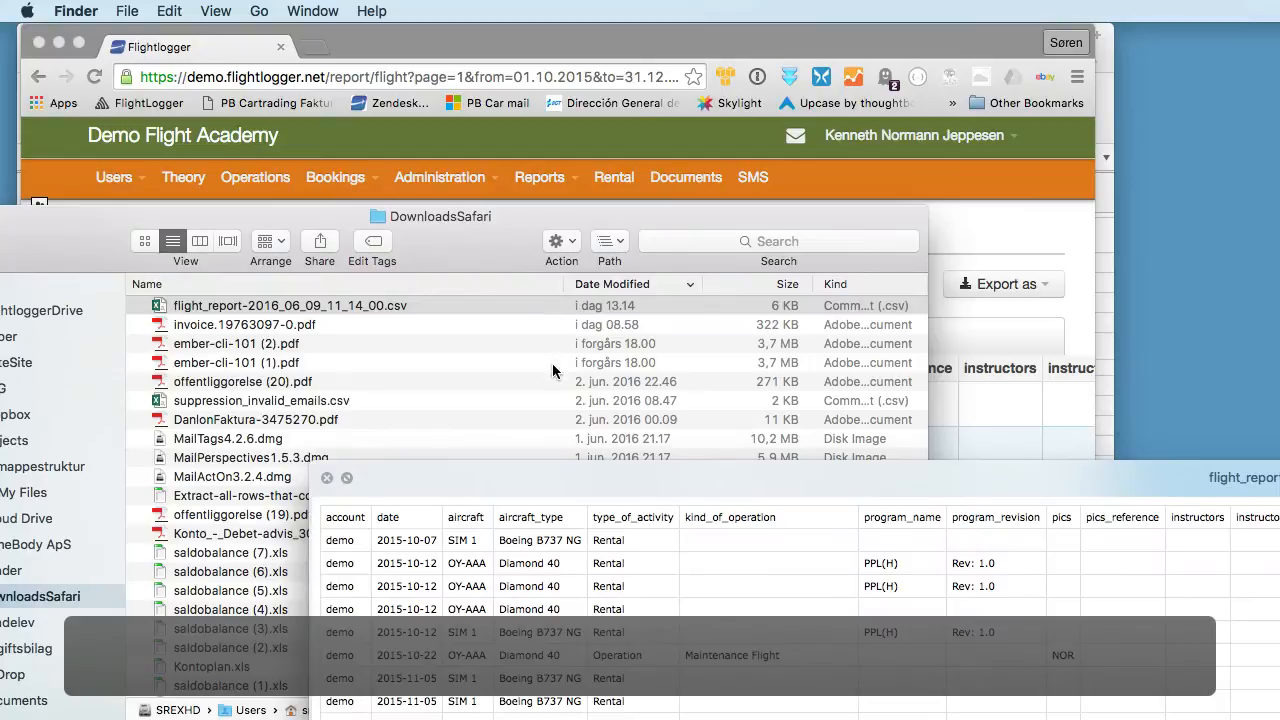
# - Open flight_report-2016_06_09_11_14_00.csv in BBEdit and examine its header row and first flight records
pyautogui.click(303, 308)
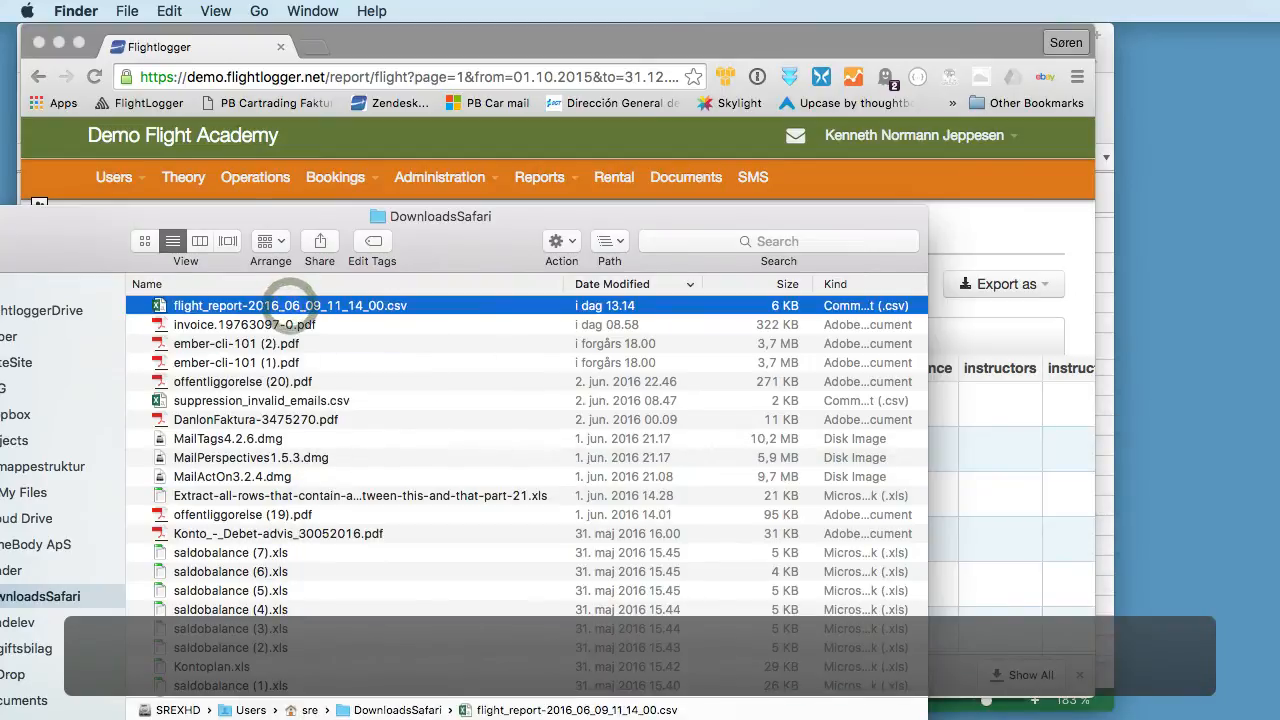
pyautogui.press('super+Tab')
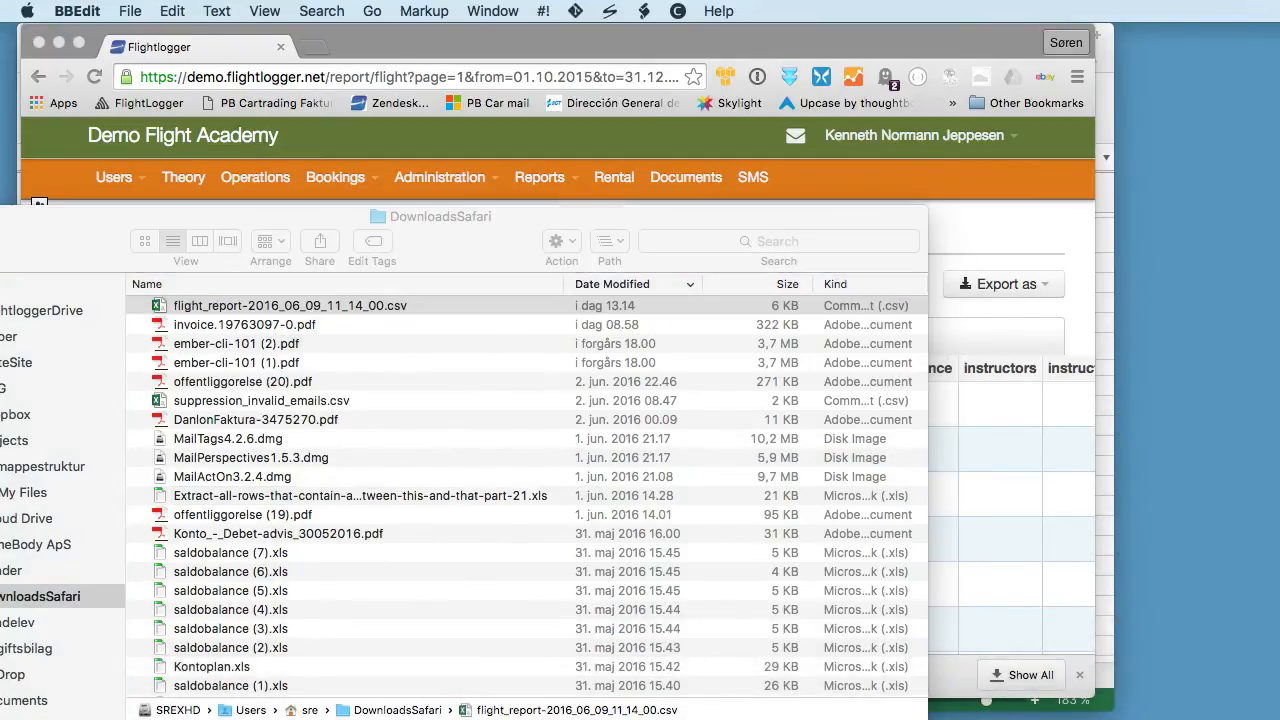
pyautogui.moveTo(1279, 110); pyautogui.dragTo(238, 101)
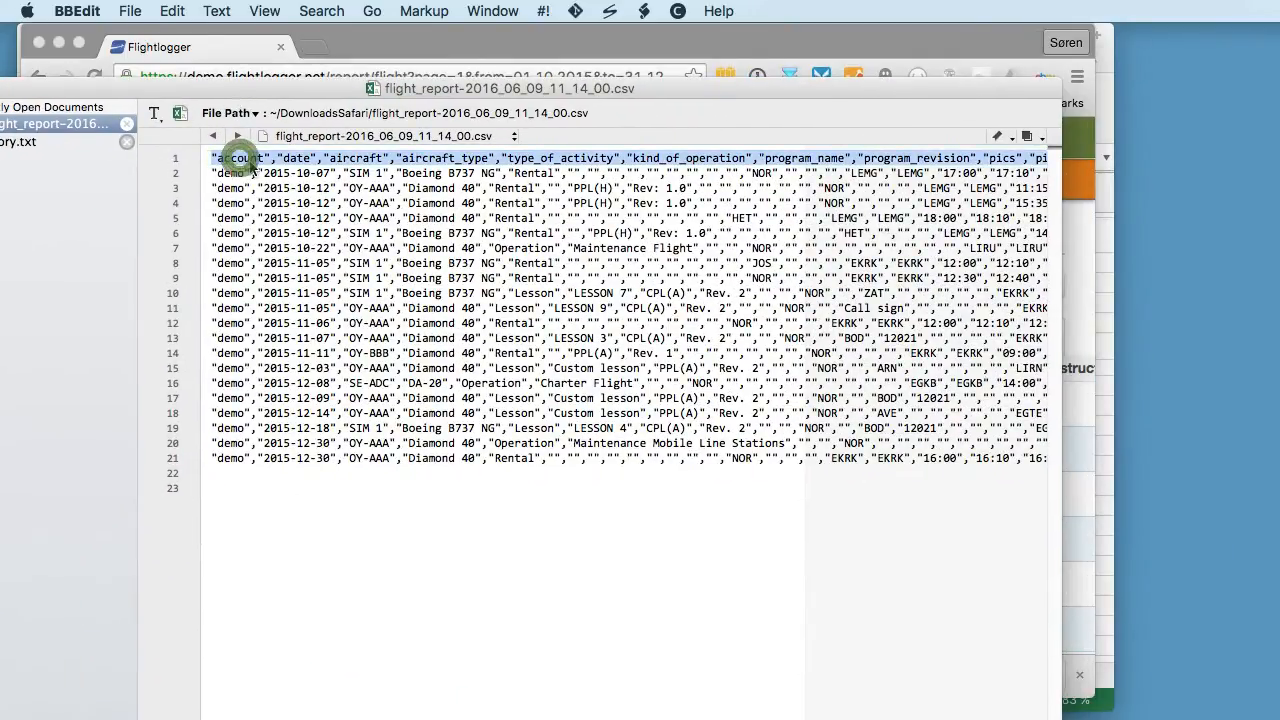
pyautogui.click(234, 172)
pyautogui.click(226, 160)
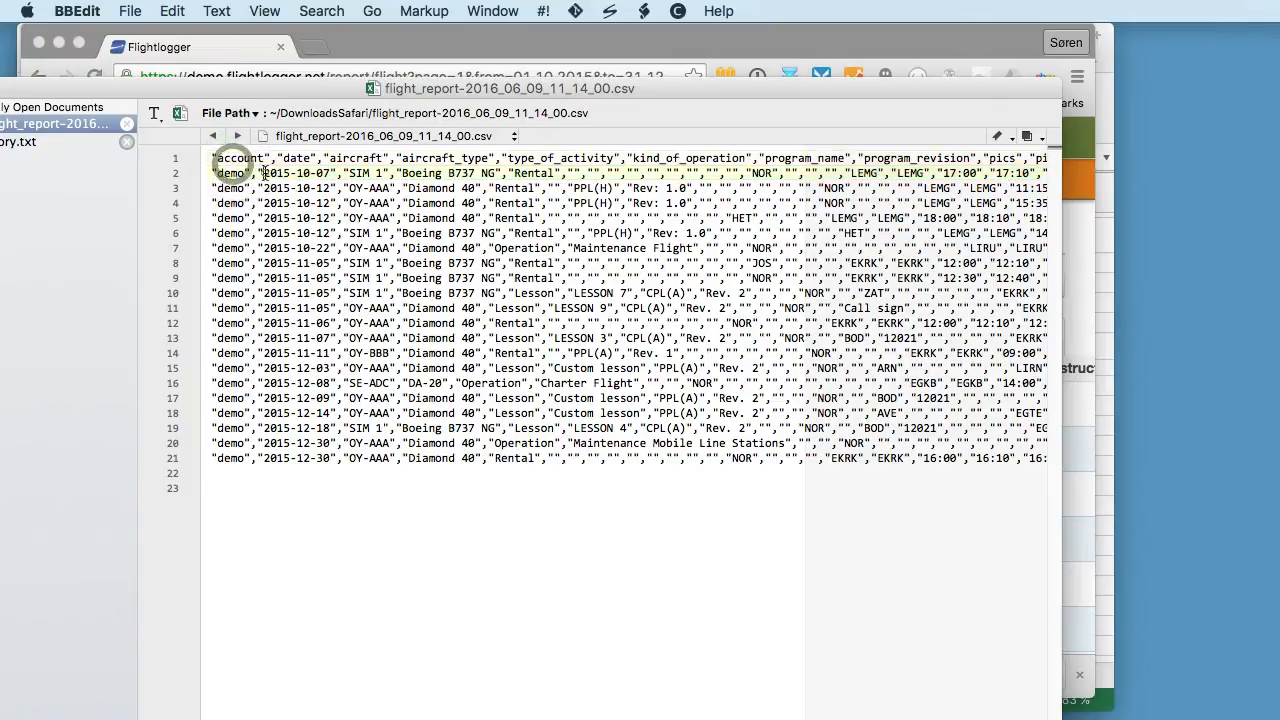
pyautogui.moveTo(263, 173); pyautogui.dragTo(399, 188)
# - Examine the Rental entries across the columns of the raw CSV, and close the file
pyautogui.click(522, 203)
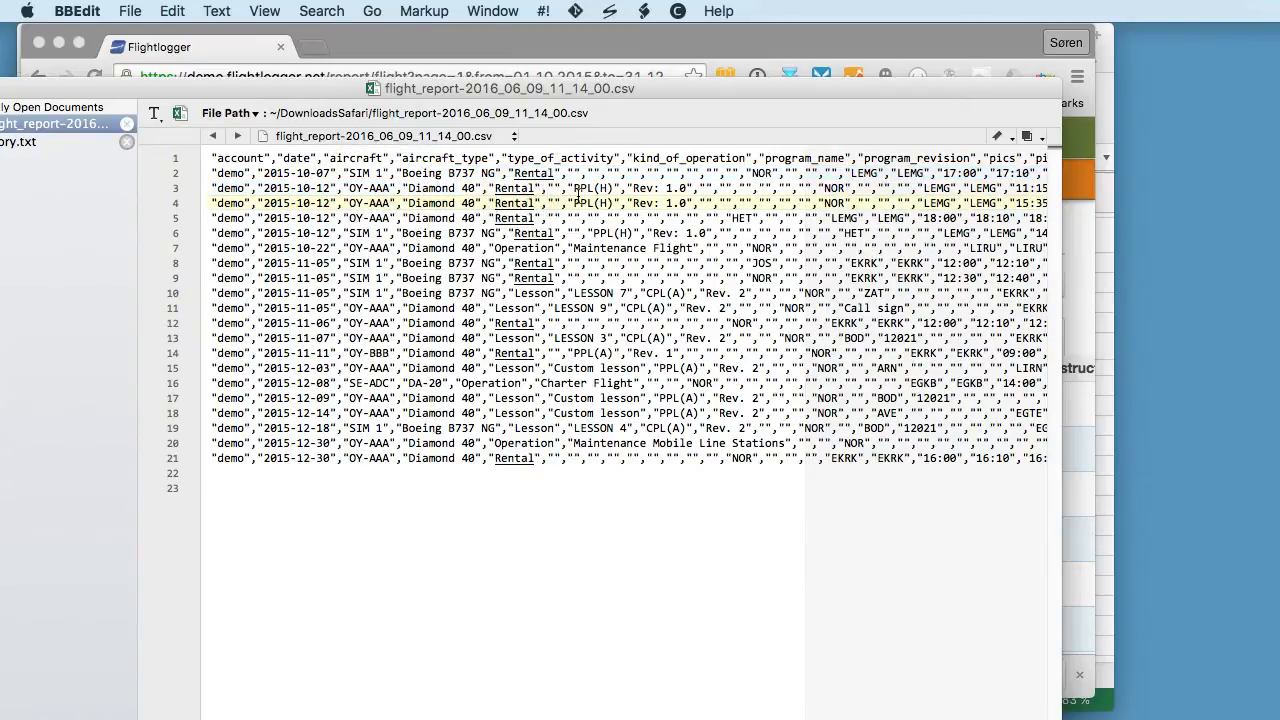
pyautogui.click(736, 341)
pyautogui.doubleClick(509, 322)
pyautogui.hscroll(5, 704, 322)
pyautogui.hscroll(10, 704, 322)
pyautogui.hscroll(-15, 704, 322)
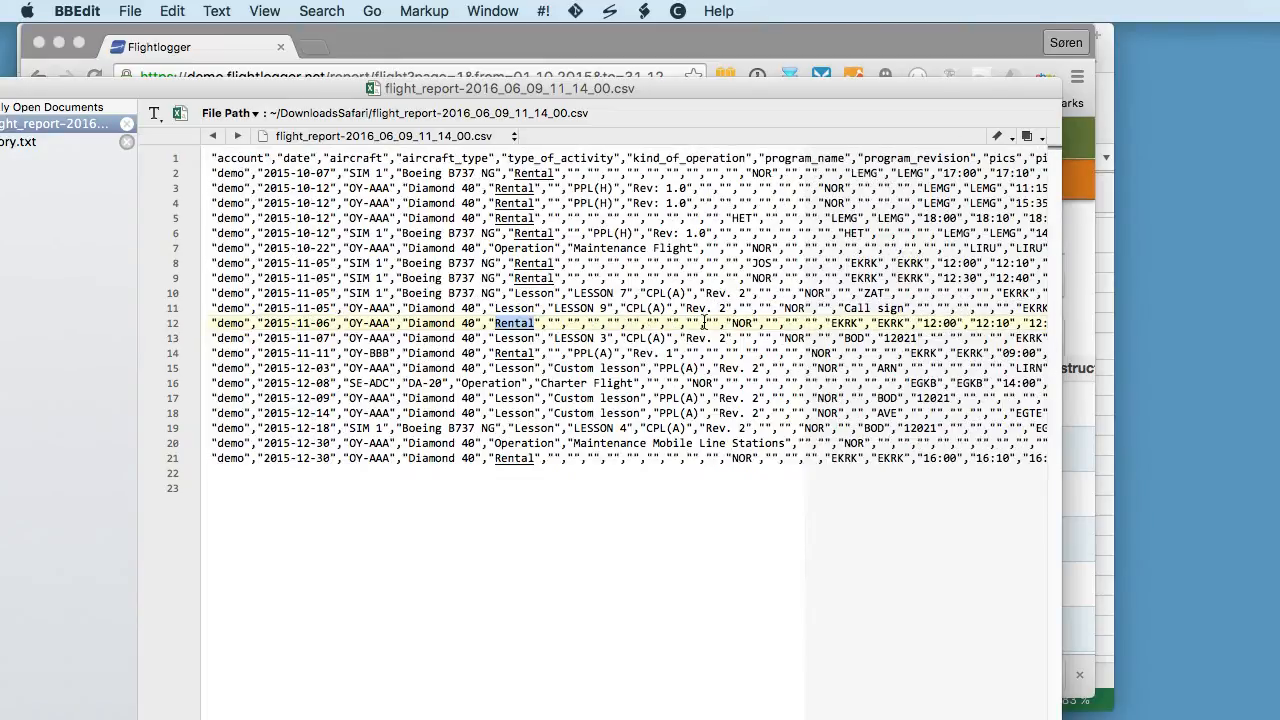
pyautogui.moveTo(674, 91); pyautogui.dragTo(715, 144)
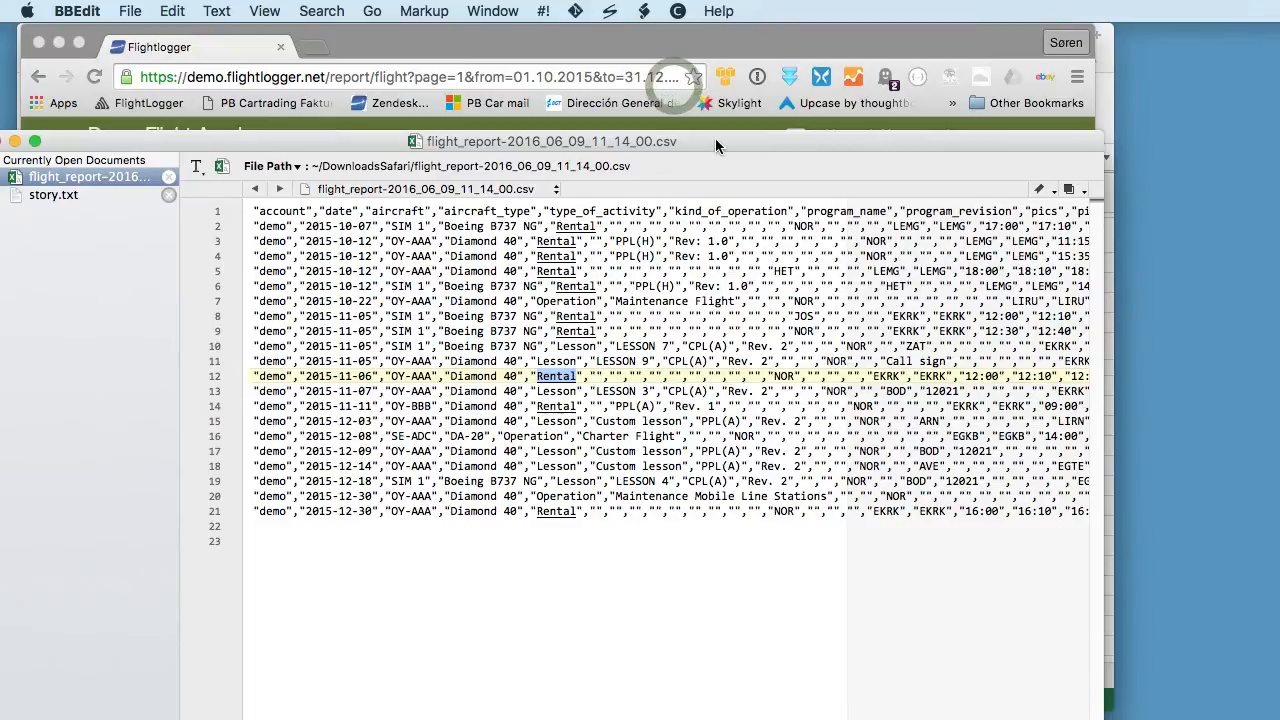
pyautogui.press('super+w')
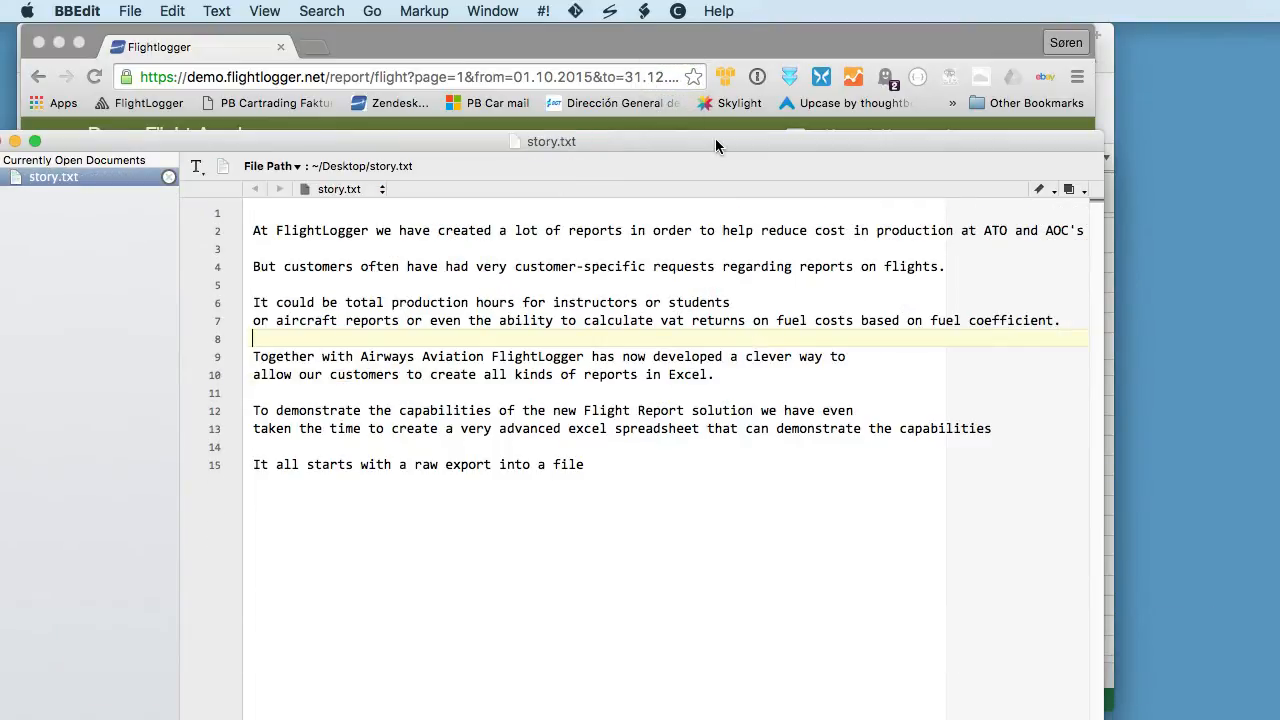
# - Move the open text window aside, switch to Excel and create a new blank workbook
pyautogui.moveTo(627, 137); pyautogui.dragTo(1279, 167)
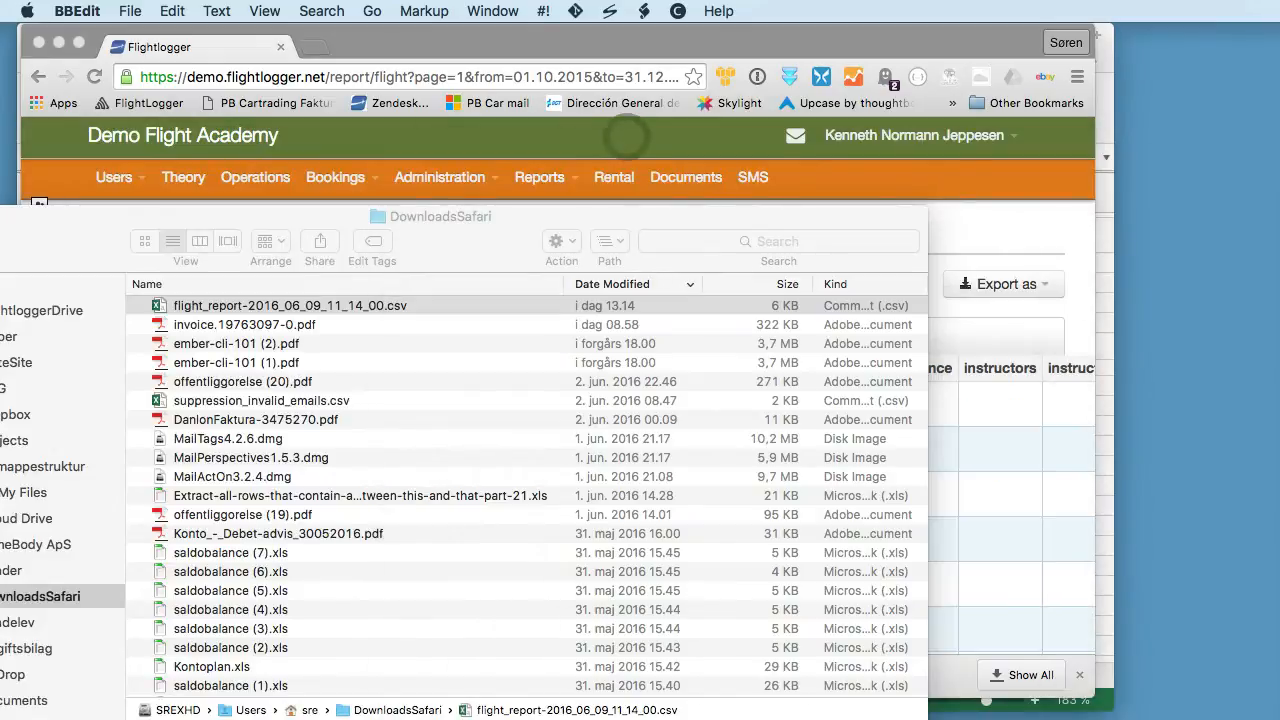
pyautogui.click(650, 52)
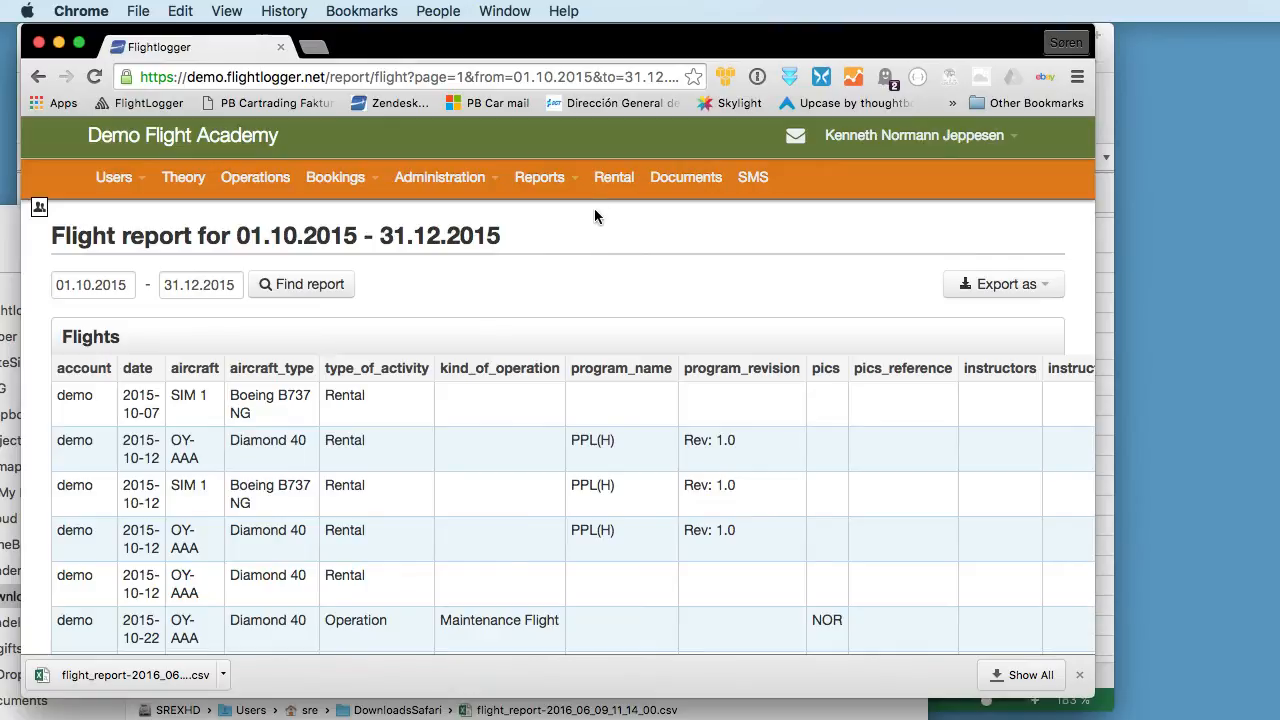
pyautogui.press('super+Tab')
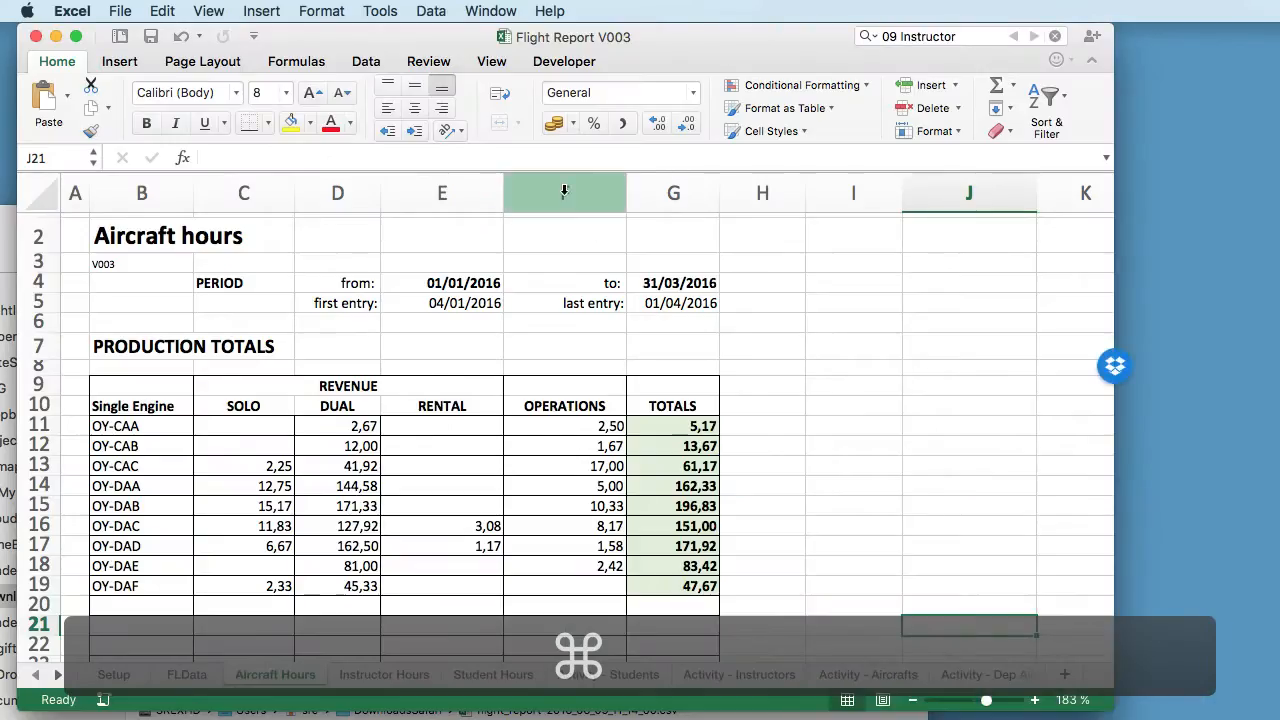
pyautogui.press('super+n')
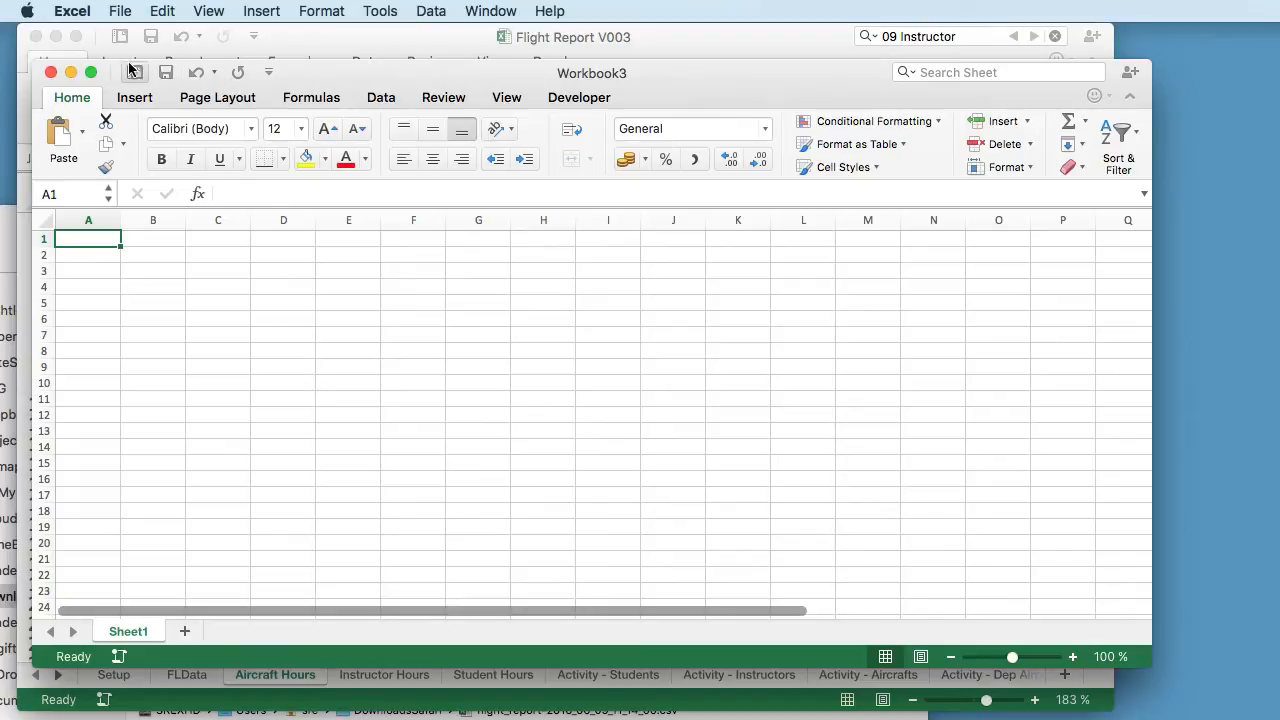
# - Start importing flight_report-2016_06_09_11_14_00.csv from the DownloadsSafari folder into the blank workbook as a CSV file
pyautogui.click(72, 11)
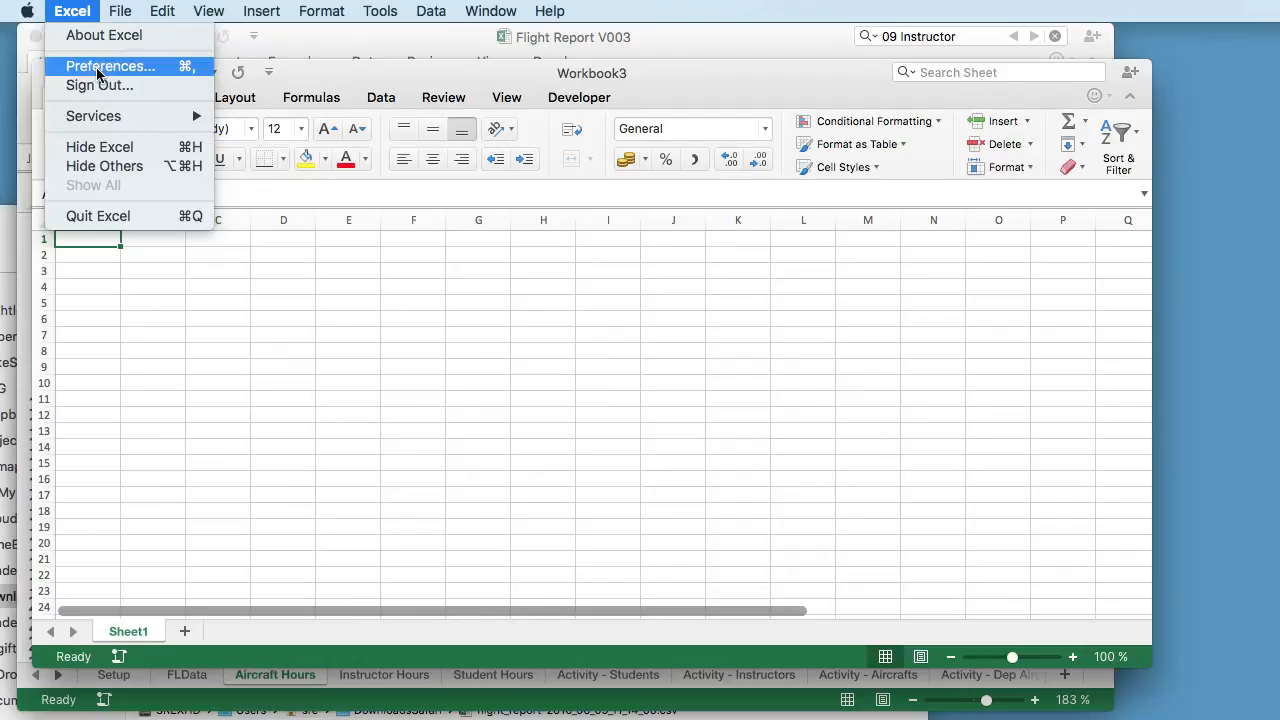
pyautogui.moveTo(120, 11)
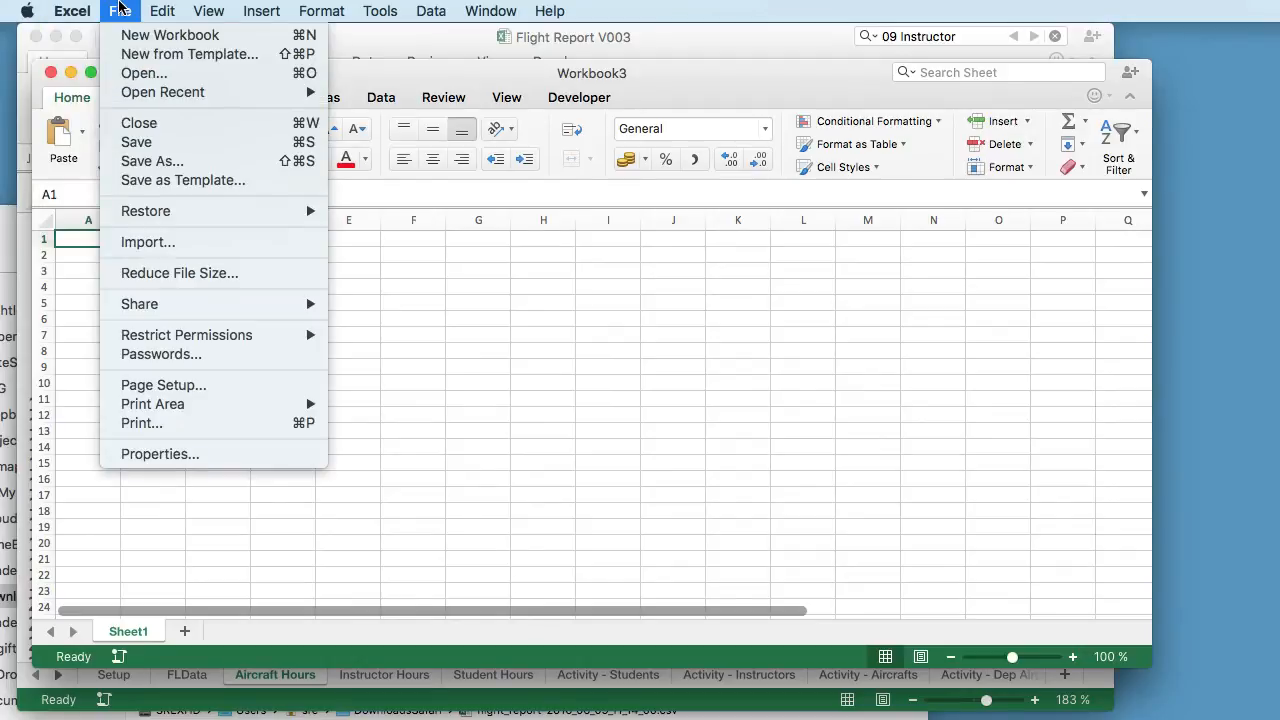
pyautogui.click(150, 242)
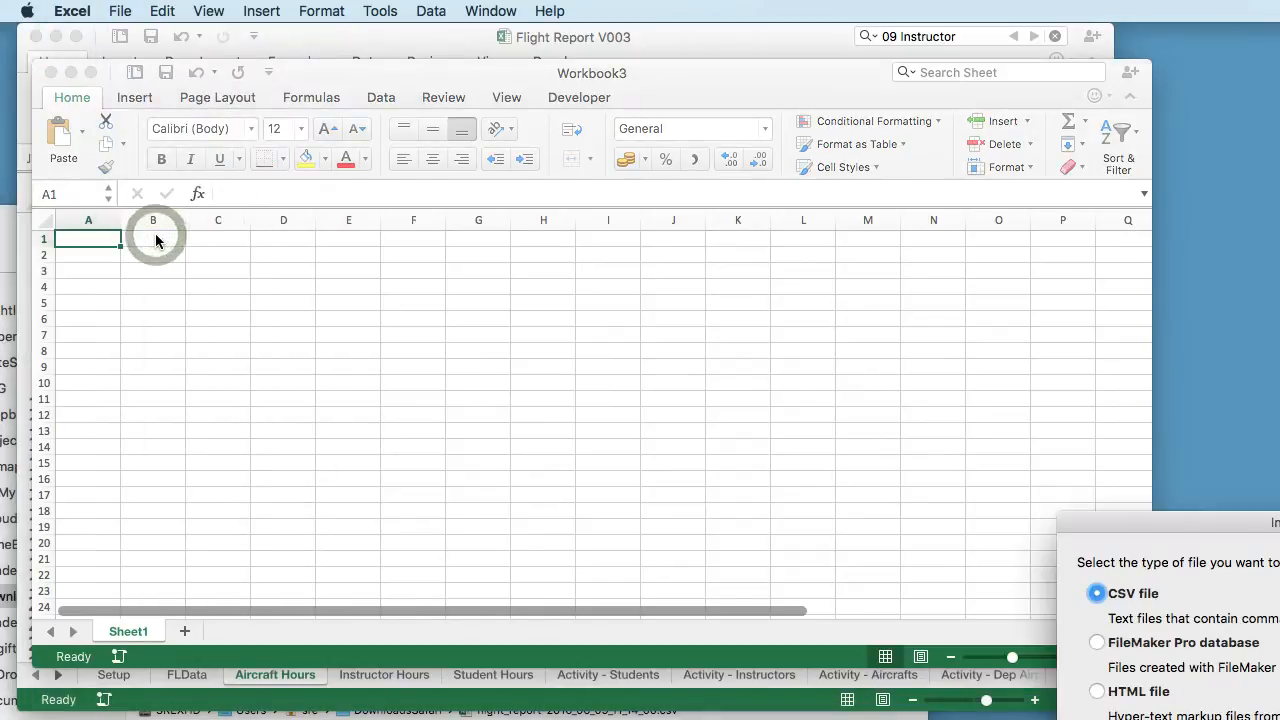
pyautogui.moveTo(1190, 529); pyautogui.dragTo(612, 191)
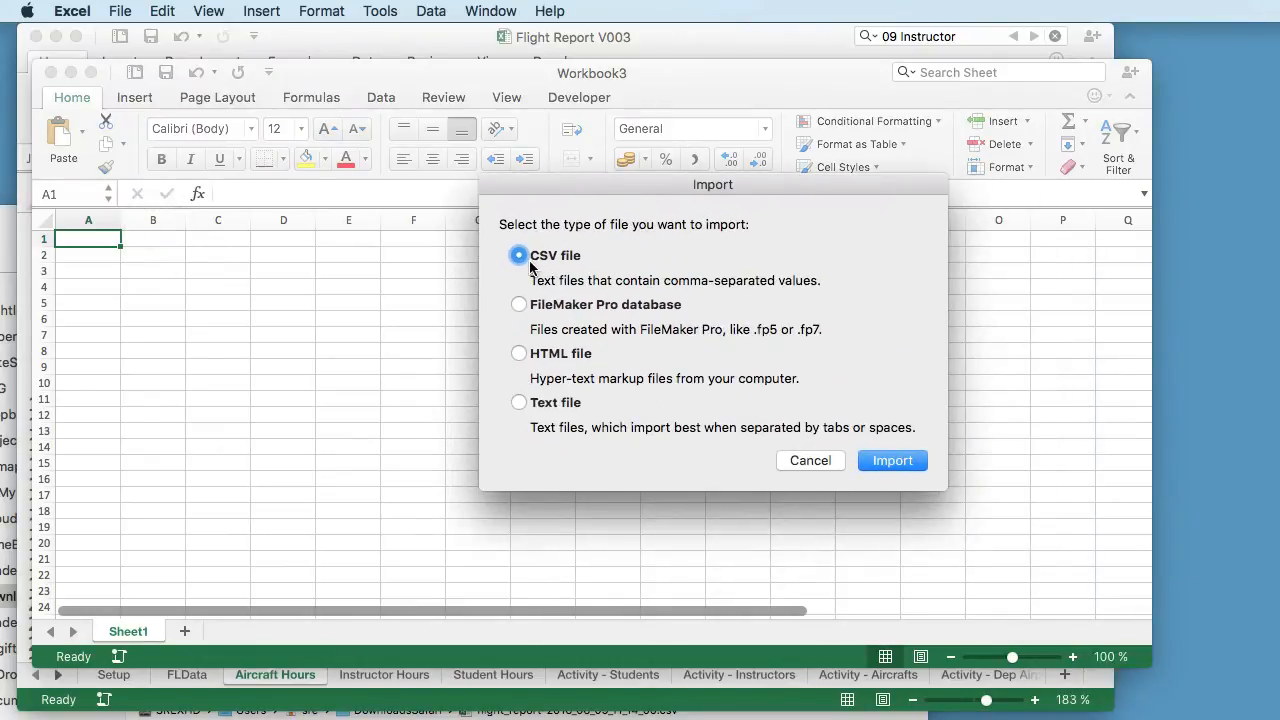
pyautogui.click(890, 462)
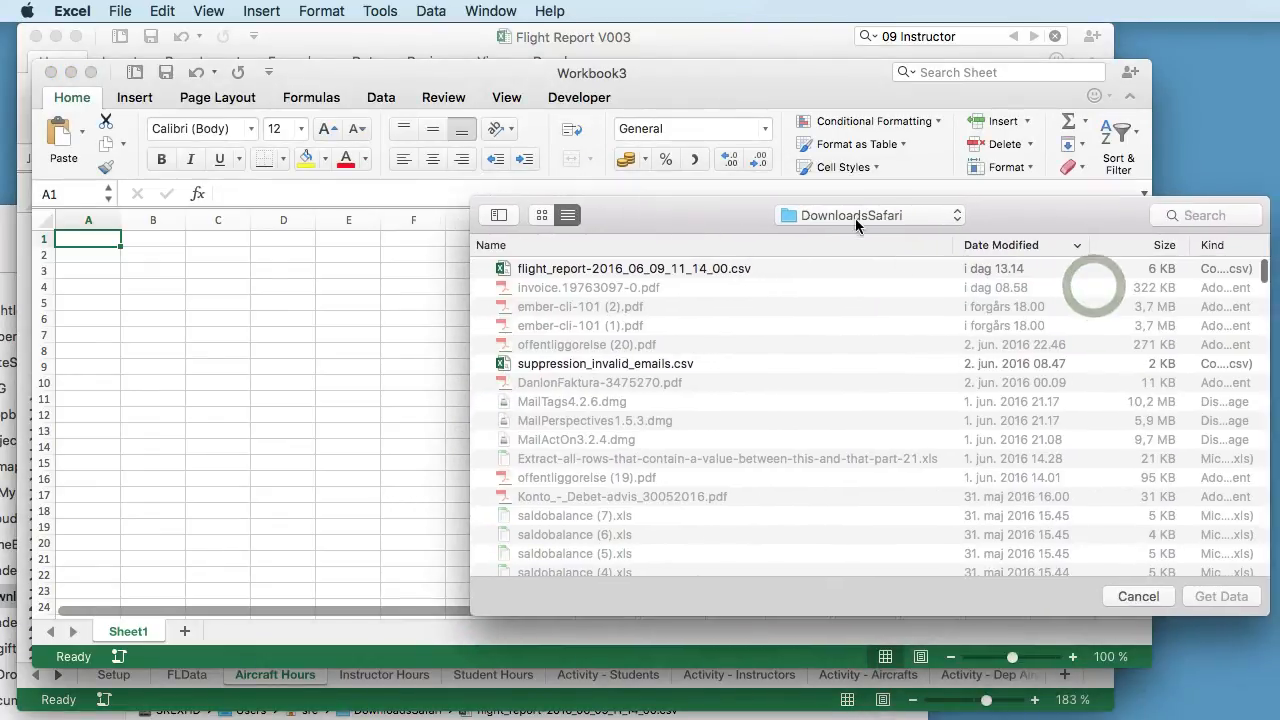
pyautogui.click(630, 271)
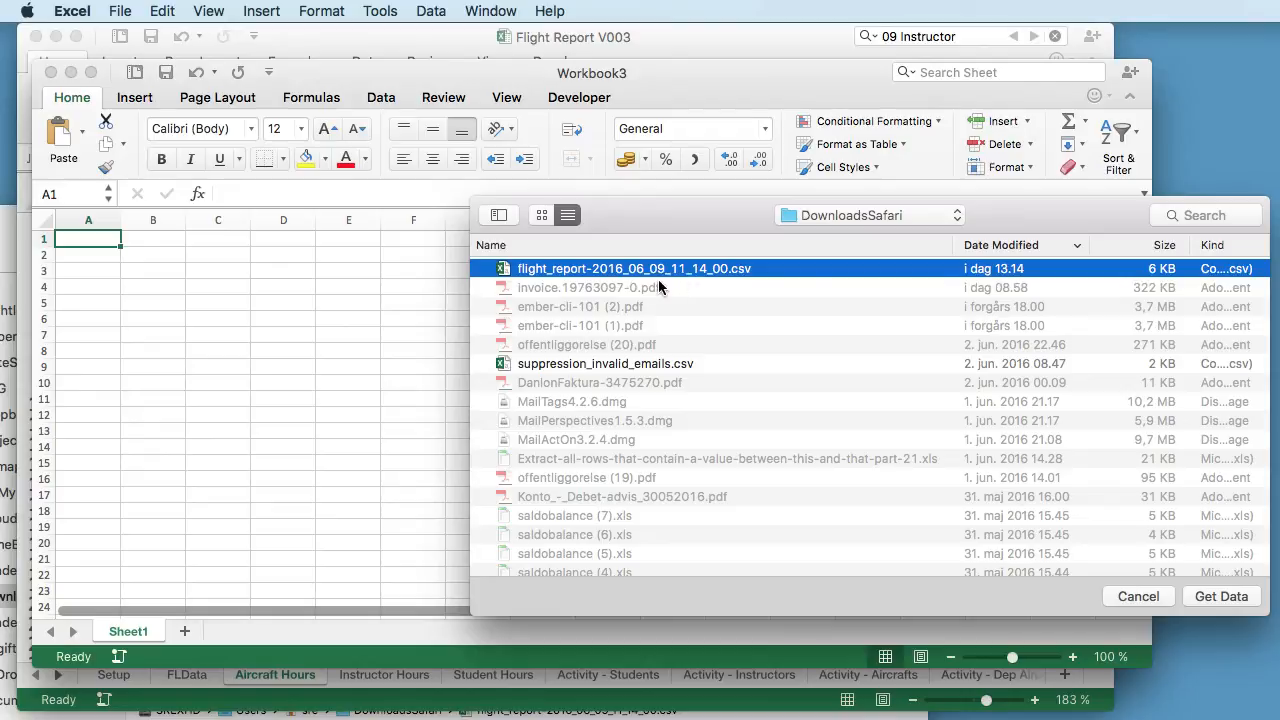
pyautogui.click(1222, 597)
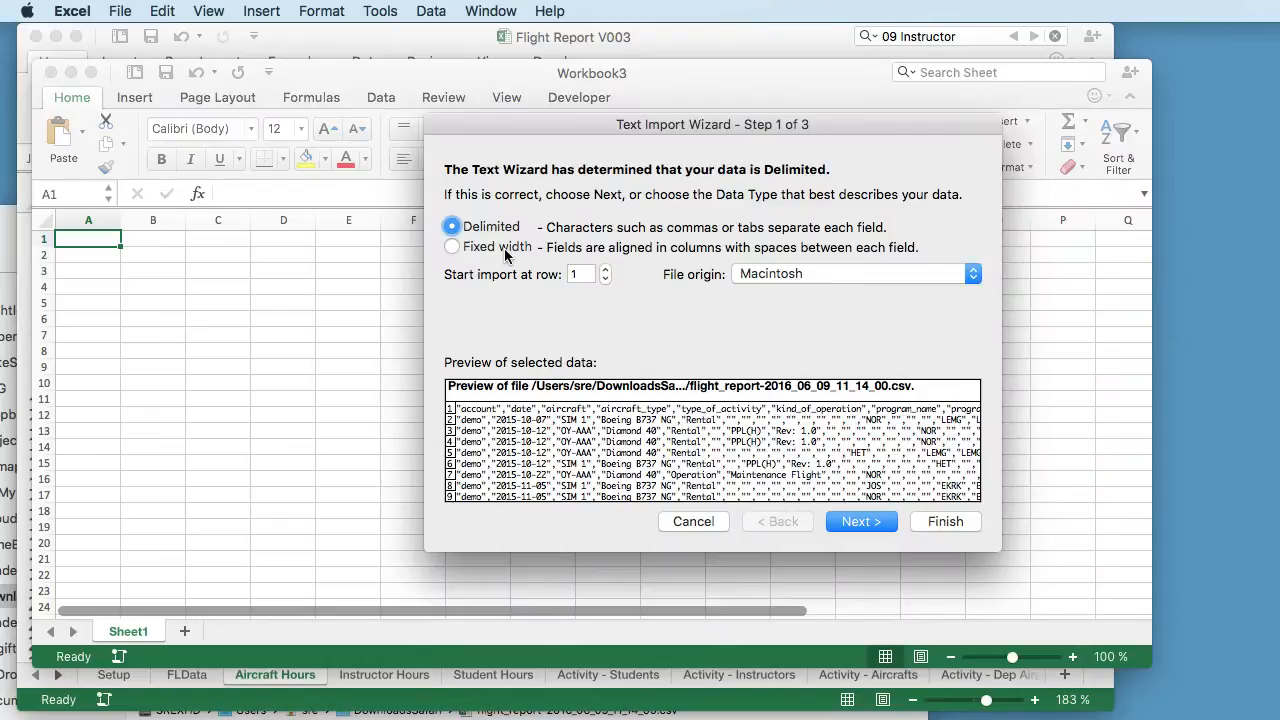
# - Set the import to Delimited data with file origin Unicode (UTF-8) and comma as the only delimiter
pyautogui.click(468, 251)
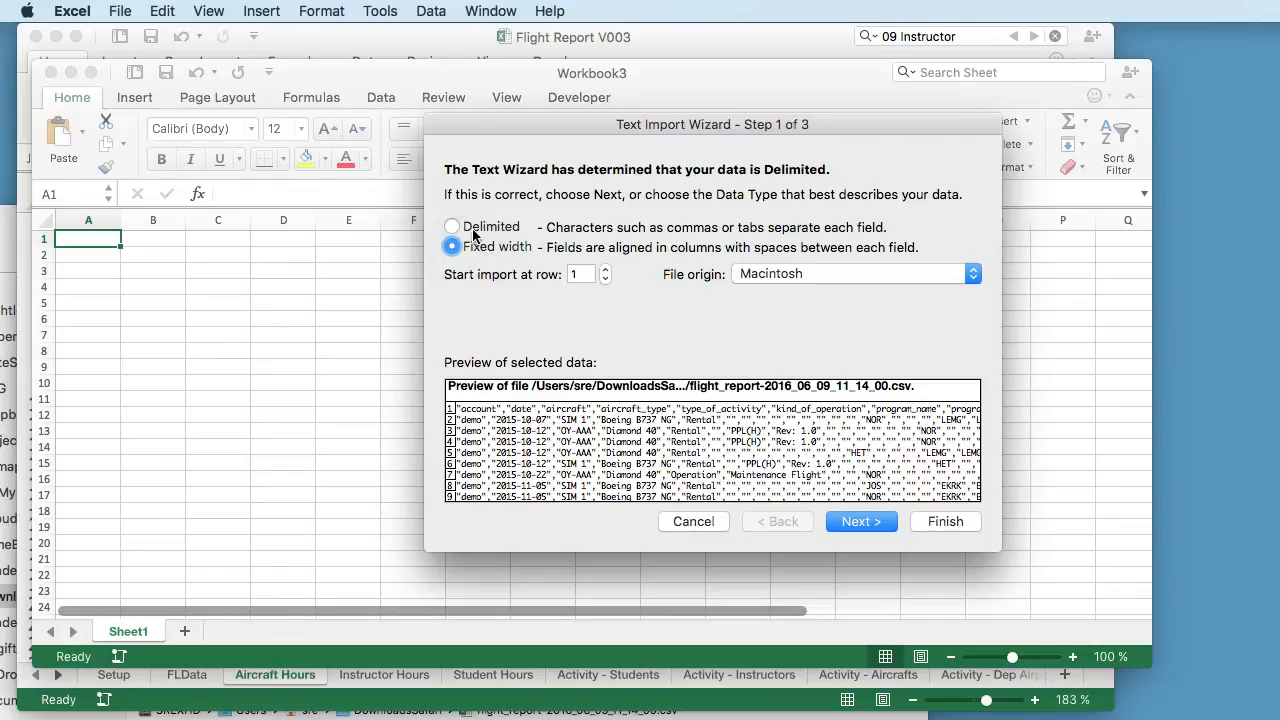
pyautogui.click(474, 232)
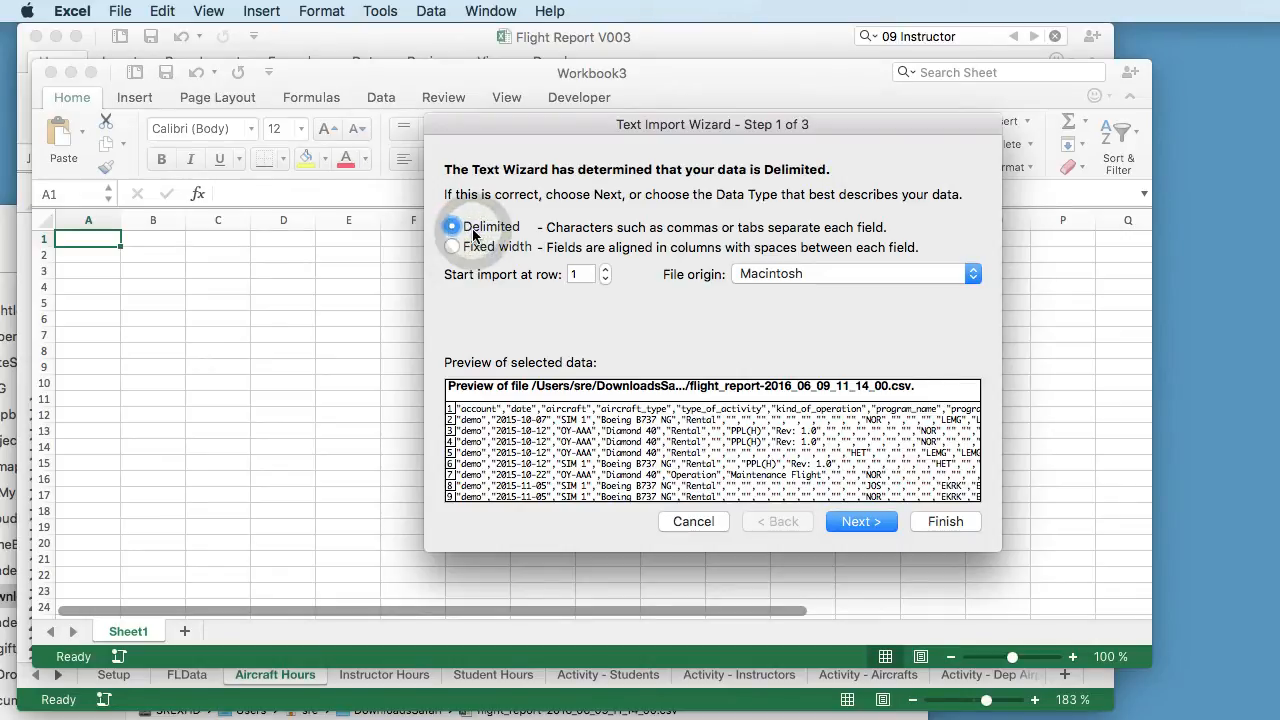
pyautogui.moveTo(800, 128); pyautogui.dragTo(613, 57)
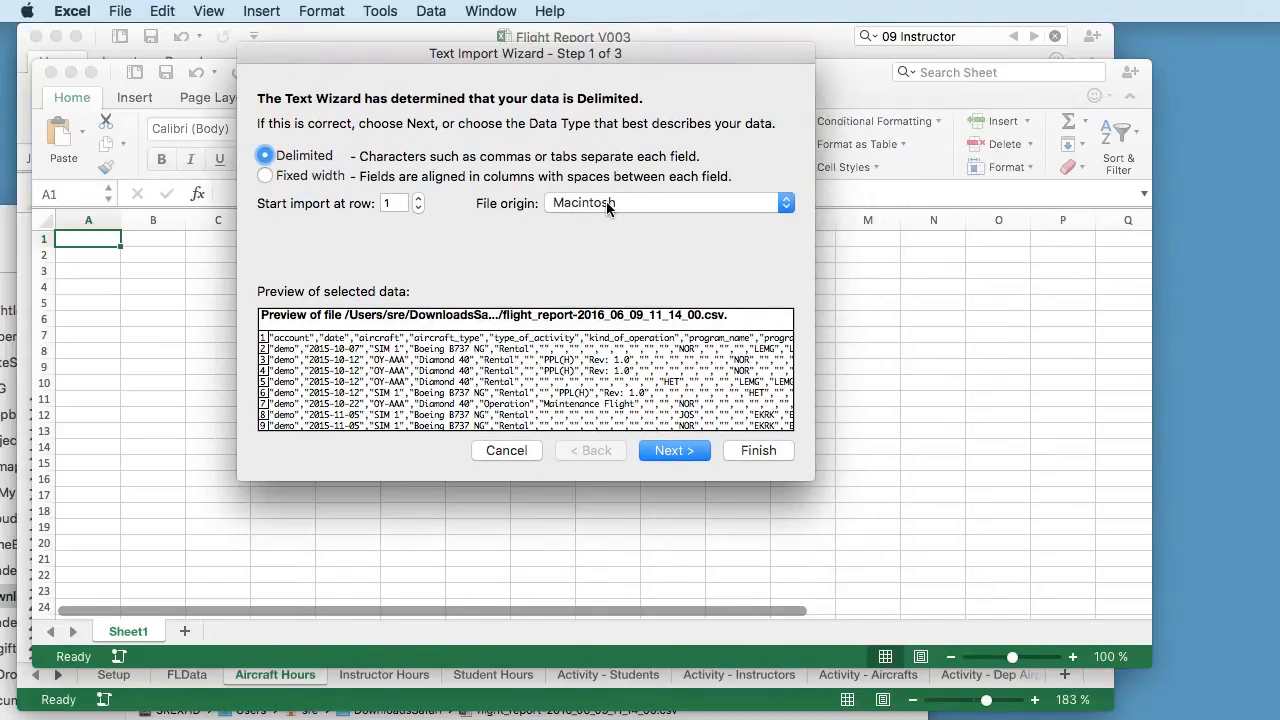
pyautogui.click(607, 205)
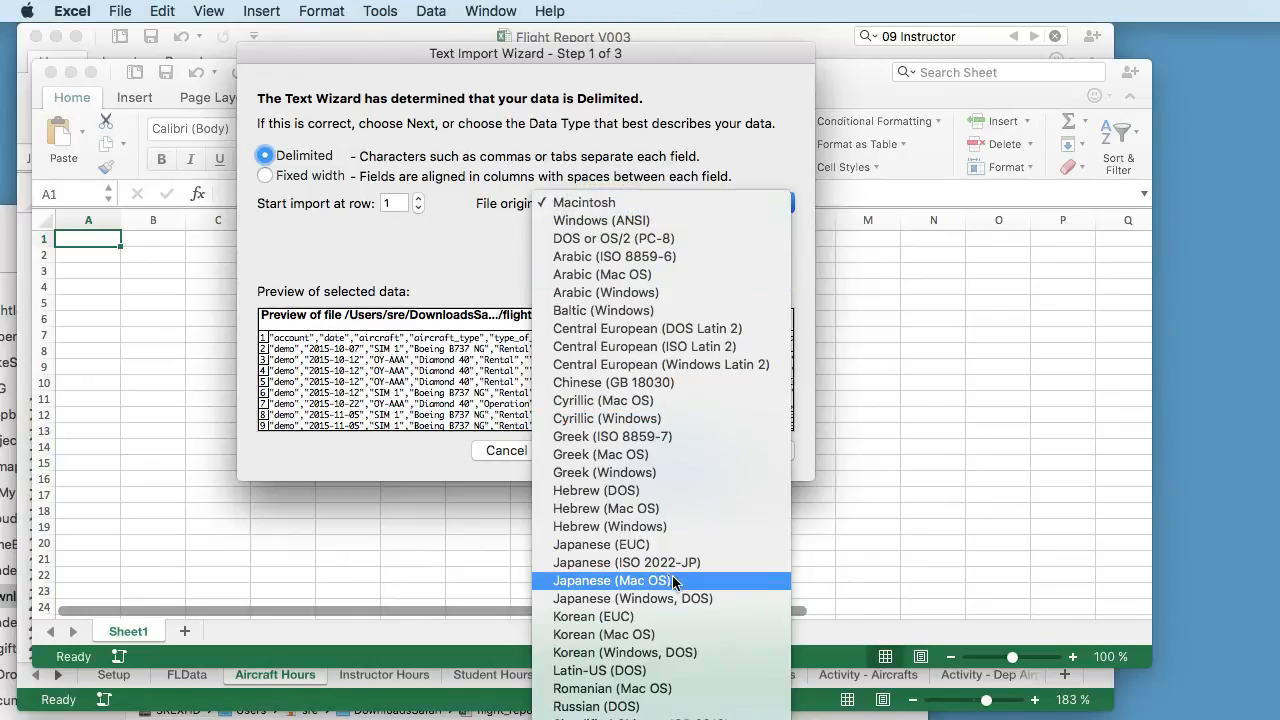
pyautogui.click(607, 718)
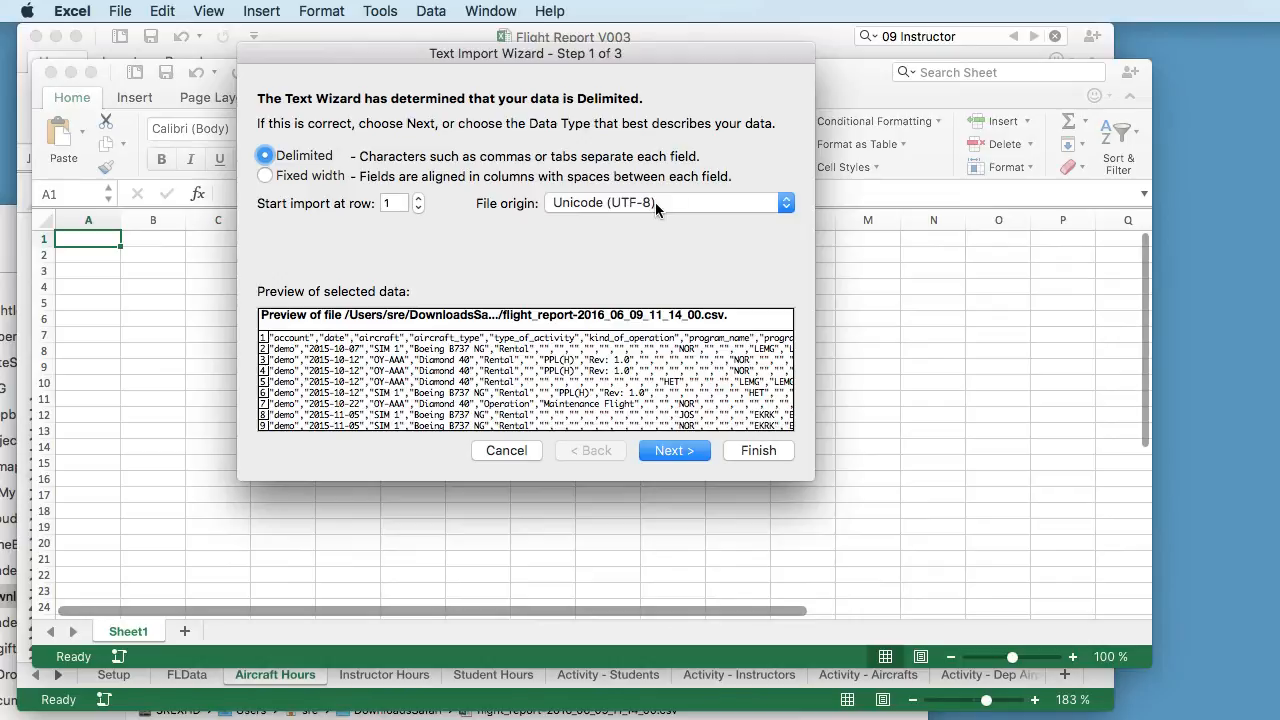
pyautogui.click(678, 452)
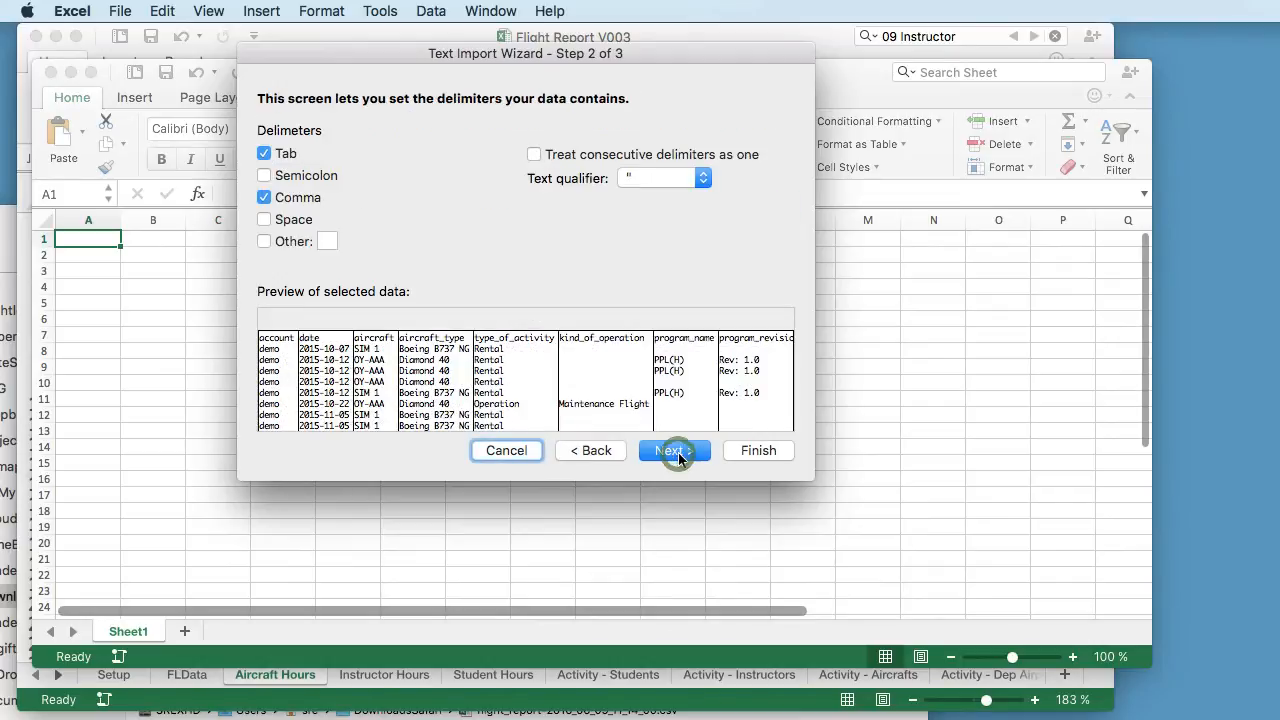
pyautogui.click(292, 155)
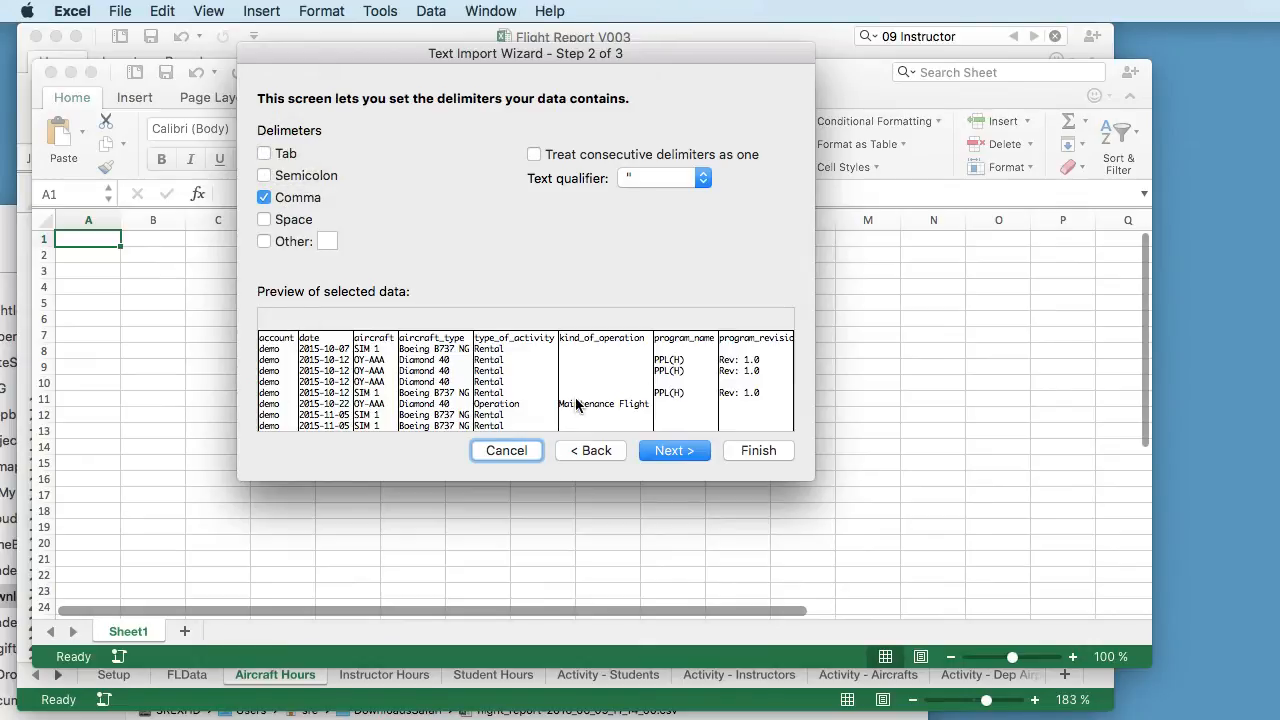
pyautogui.click(672, 451)
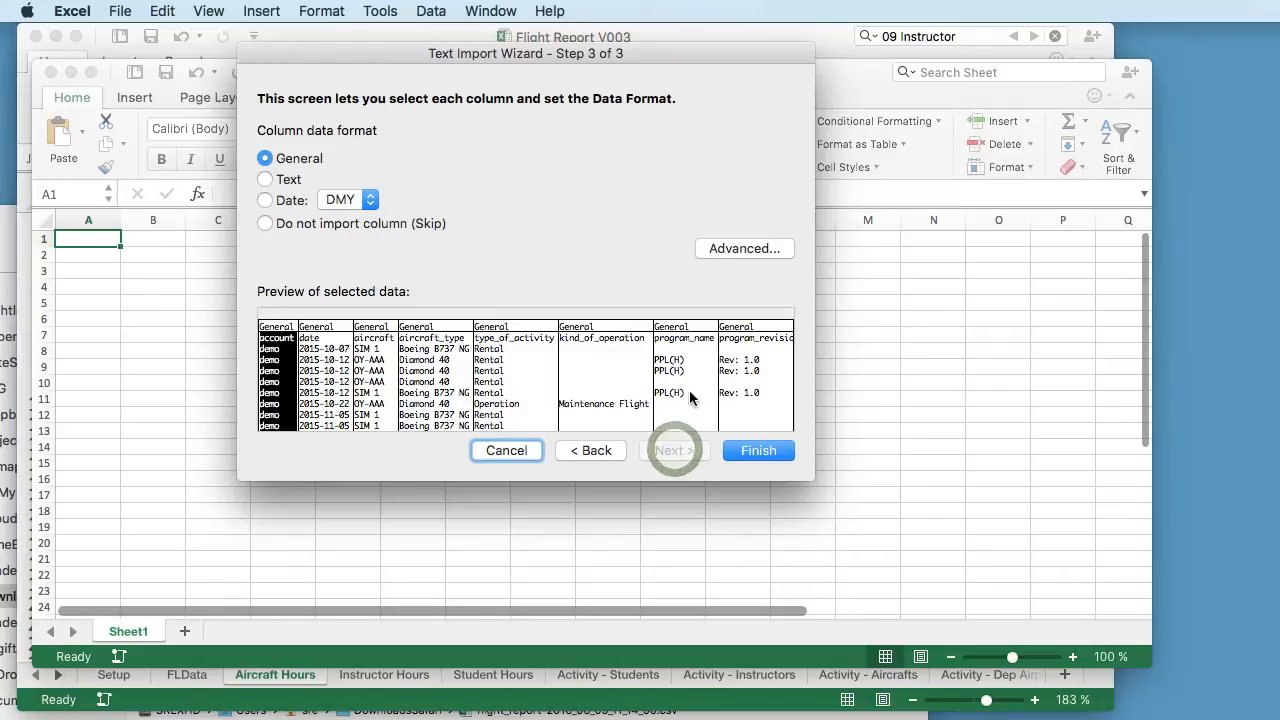
# - Set the decimal separator to a period and the thousands separator to a comma, and import the data into the existing sheet at =$A$1
pyautogui.click(746, 250)
pyautogui.moveTo(740, 220); pyautogui.dragTo(553, 136)
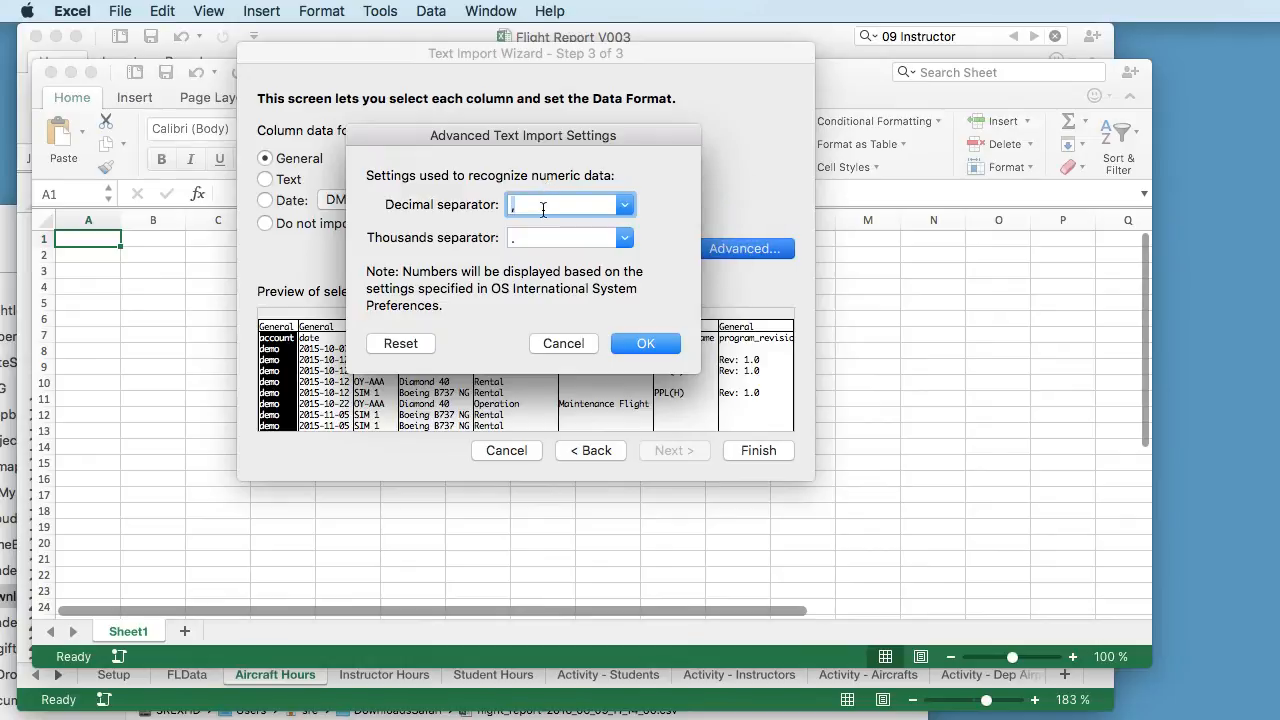
pyautogui.write('.')
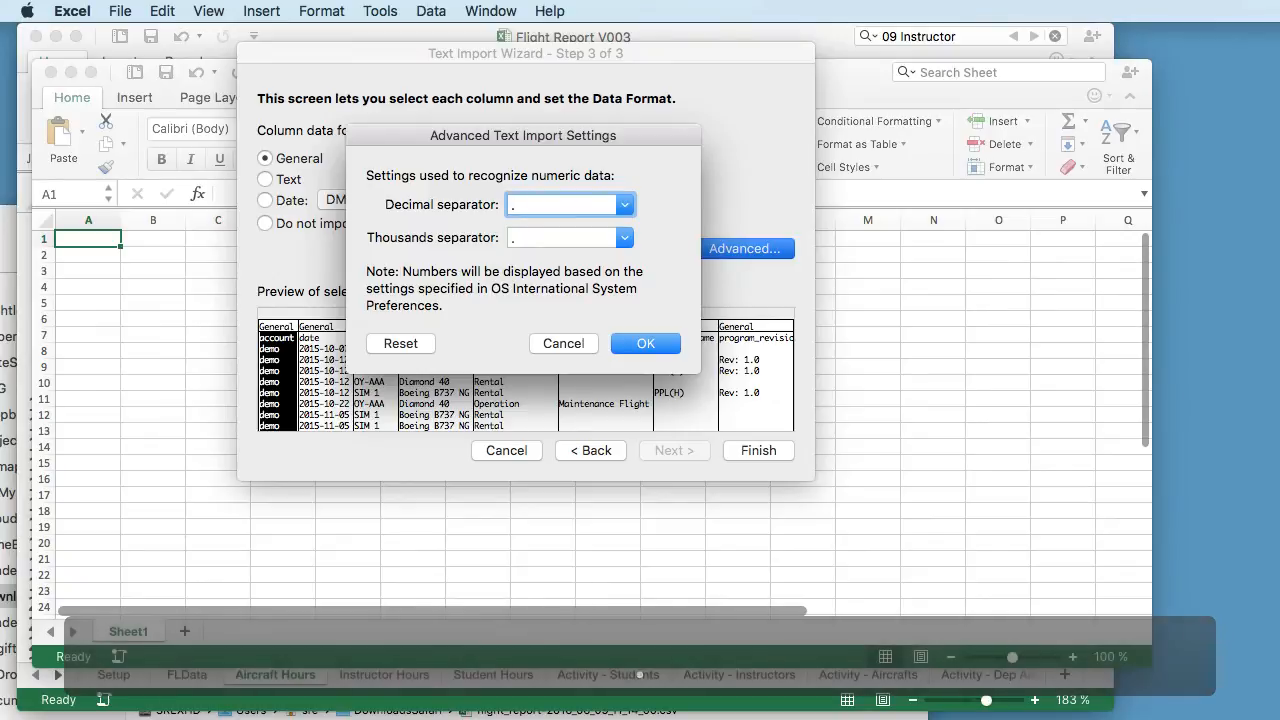
pyautogui.press('Tab')
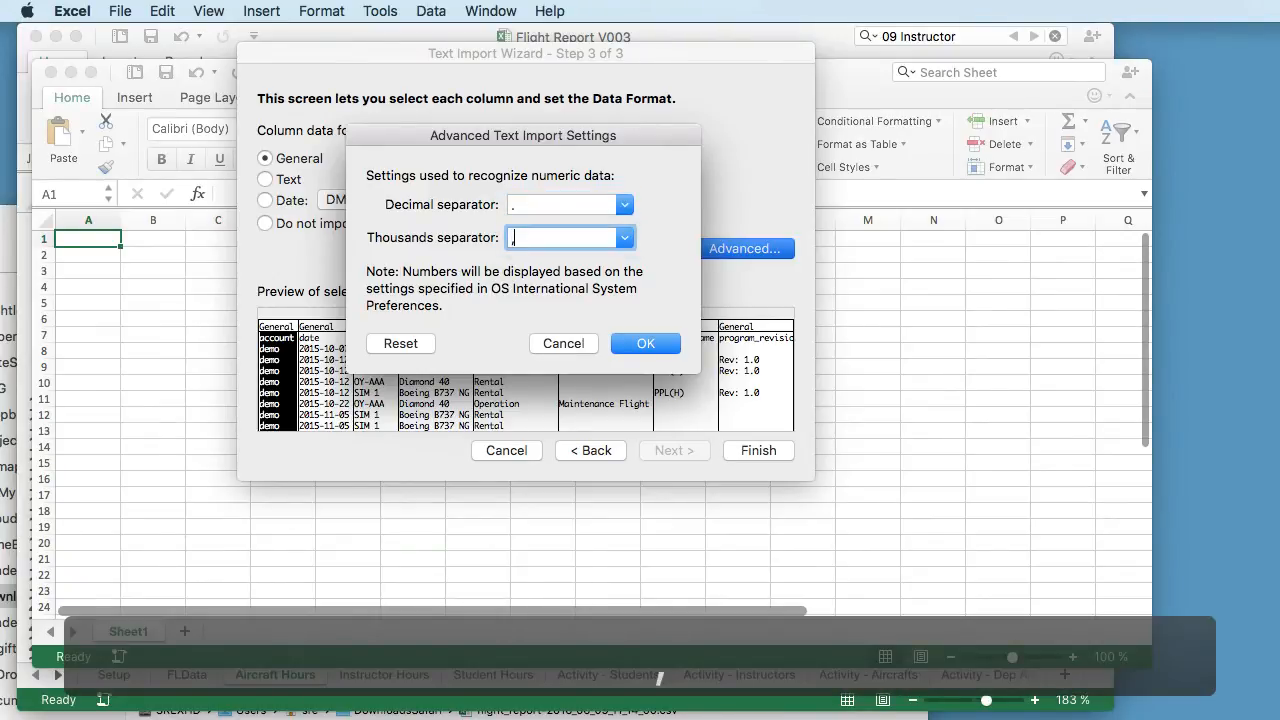
pyautogui.press('Tab')
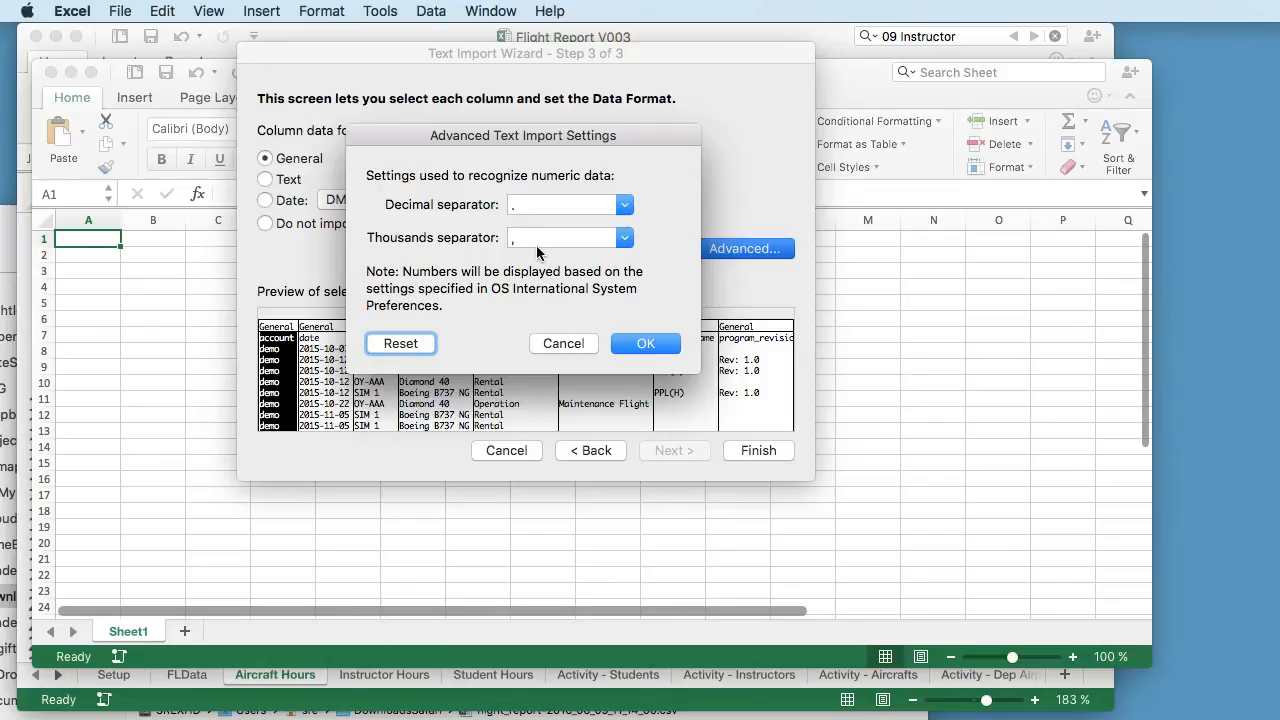
pyautogui.click(645, 345)
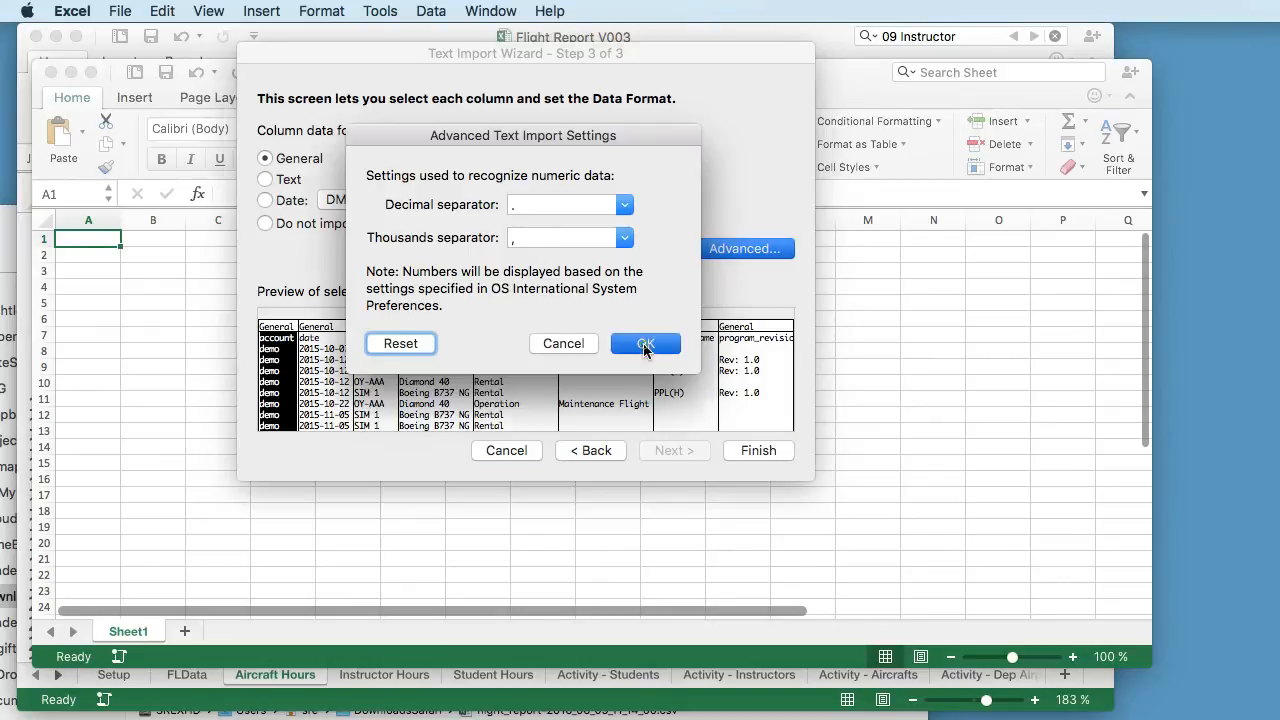
pyautogui.click(758, 451)
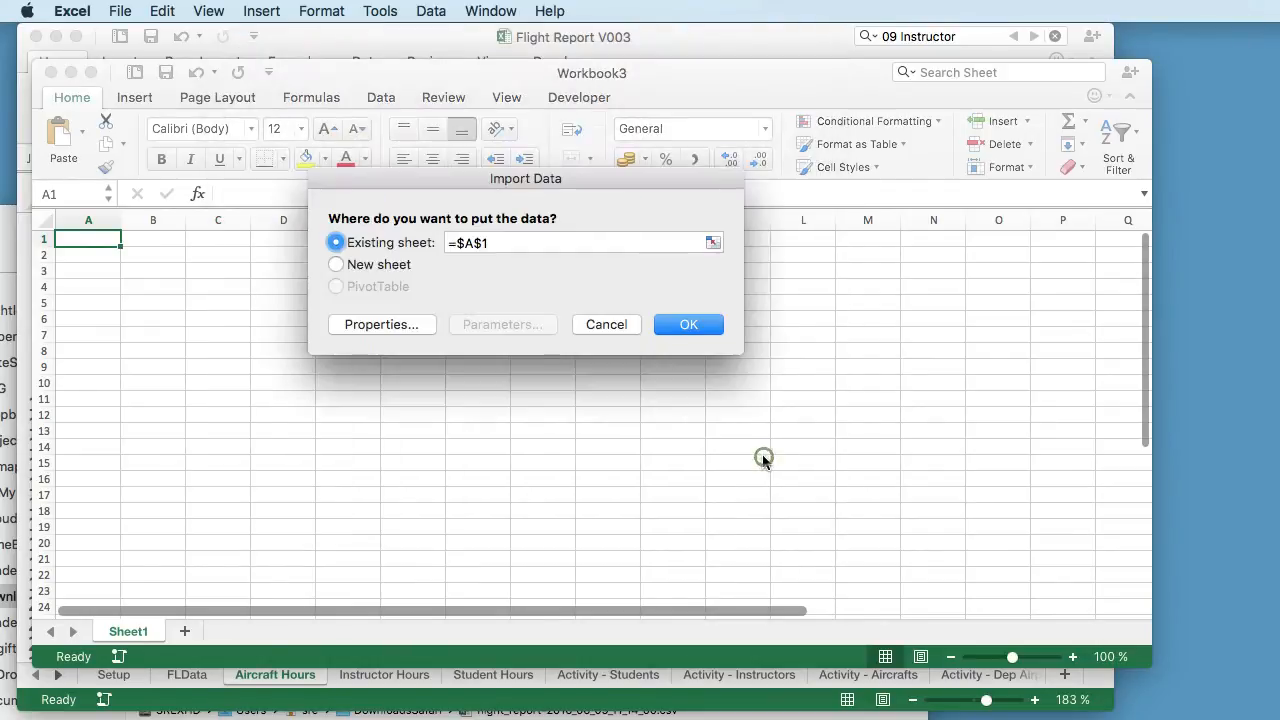
pyautogui.click(690, 325)
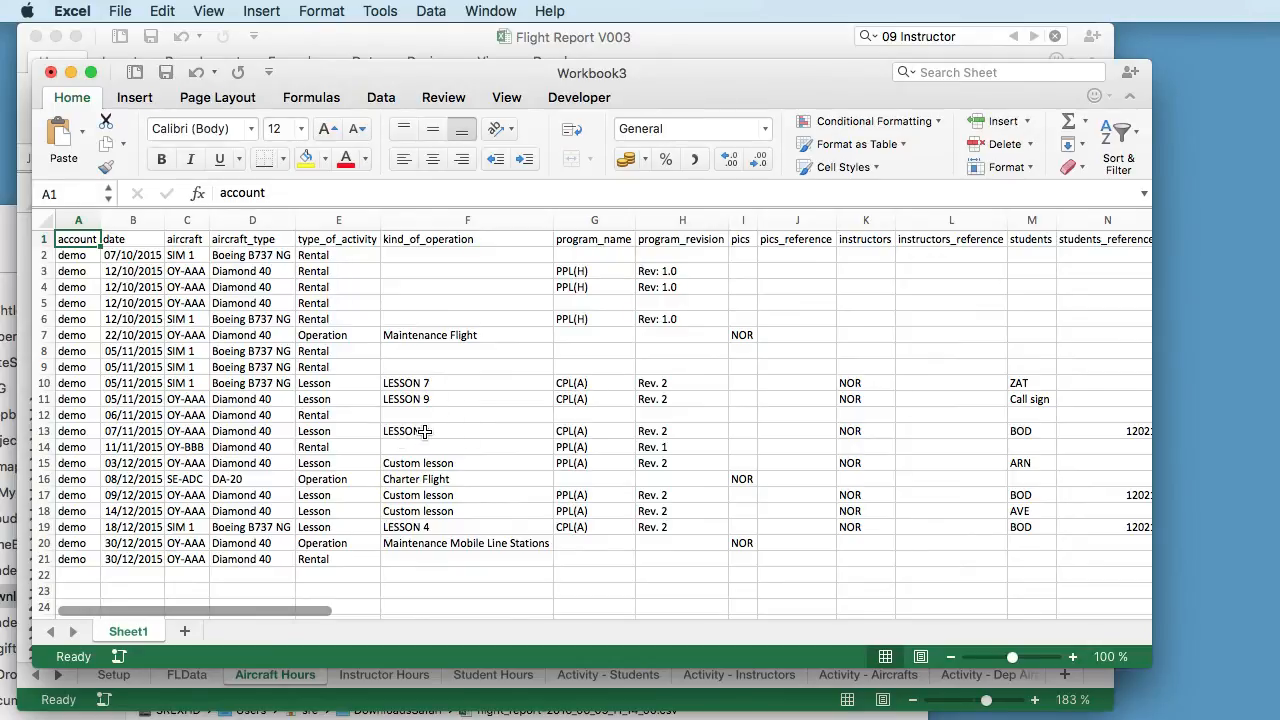
# - Select all the imported flight data on Sheet1, including the header row, and copy it
pyautogui.press('super+a')
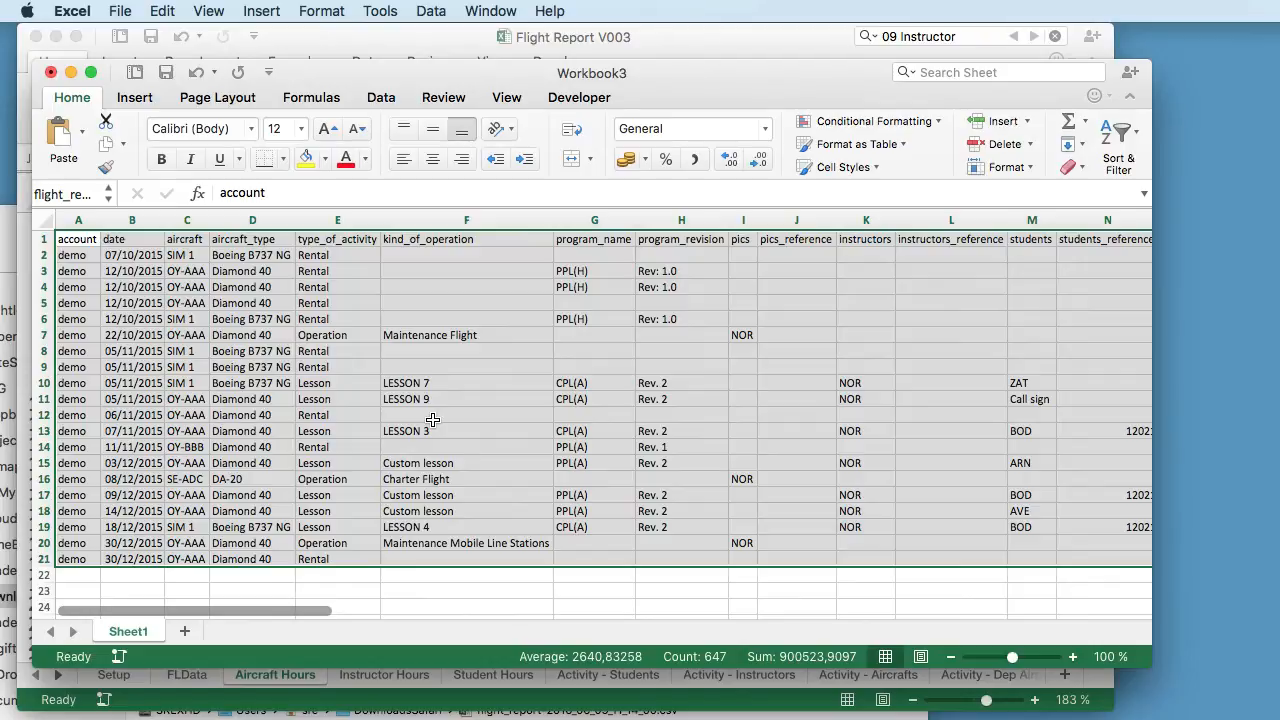
pyautogui.click(175, 10)
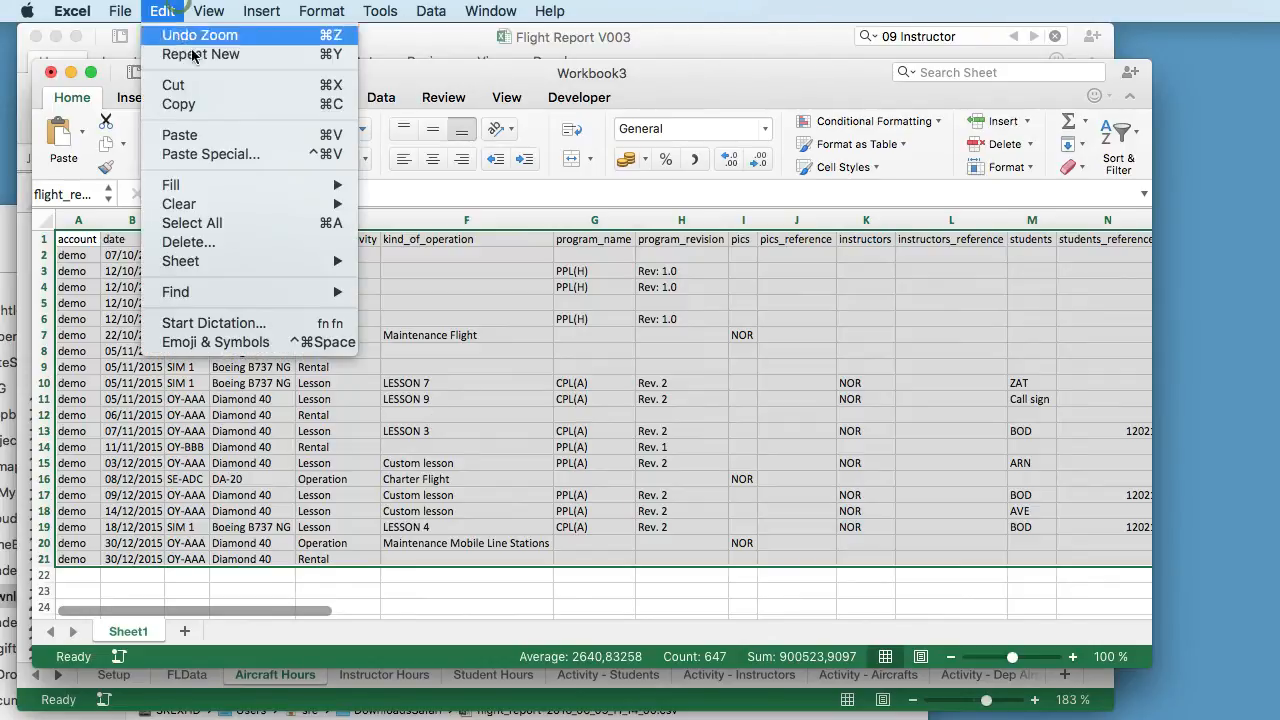
pyautogui.click(196, 104)
# - Bring the Flight Report V003 workbook forward and select cell A1 on the FLData sheet as the paste destination
pyautogui.moveTo(377, 67); pyautogui.dragTo(410, 719)
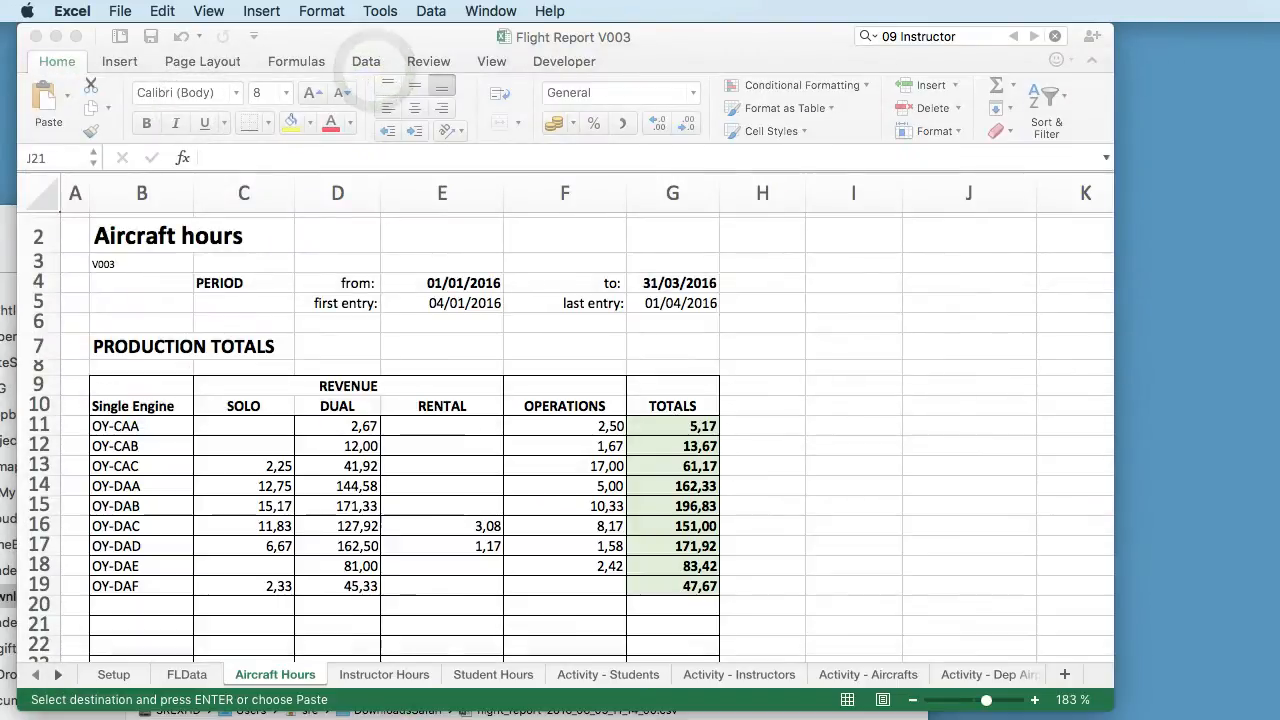
pyautogui.click(337, 524)
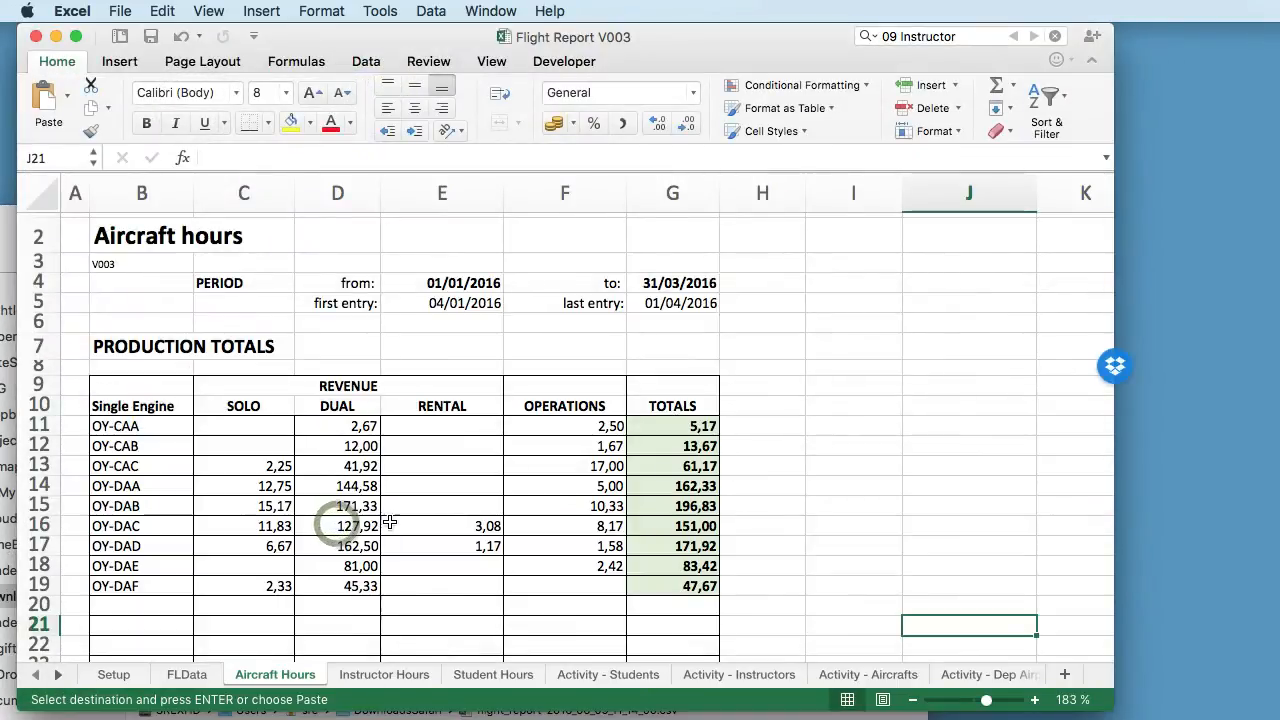
pyautogui.click(187, 674)
pyautogui.scroll(15, 215, 361)
pyautogui.scroll(20, 215, 361)
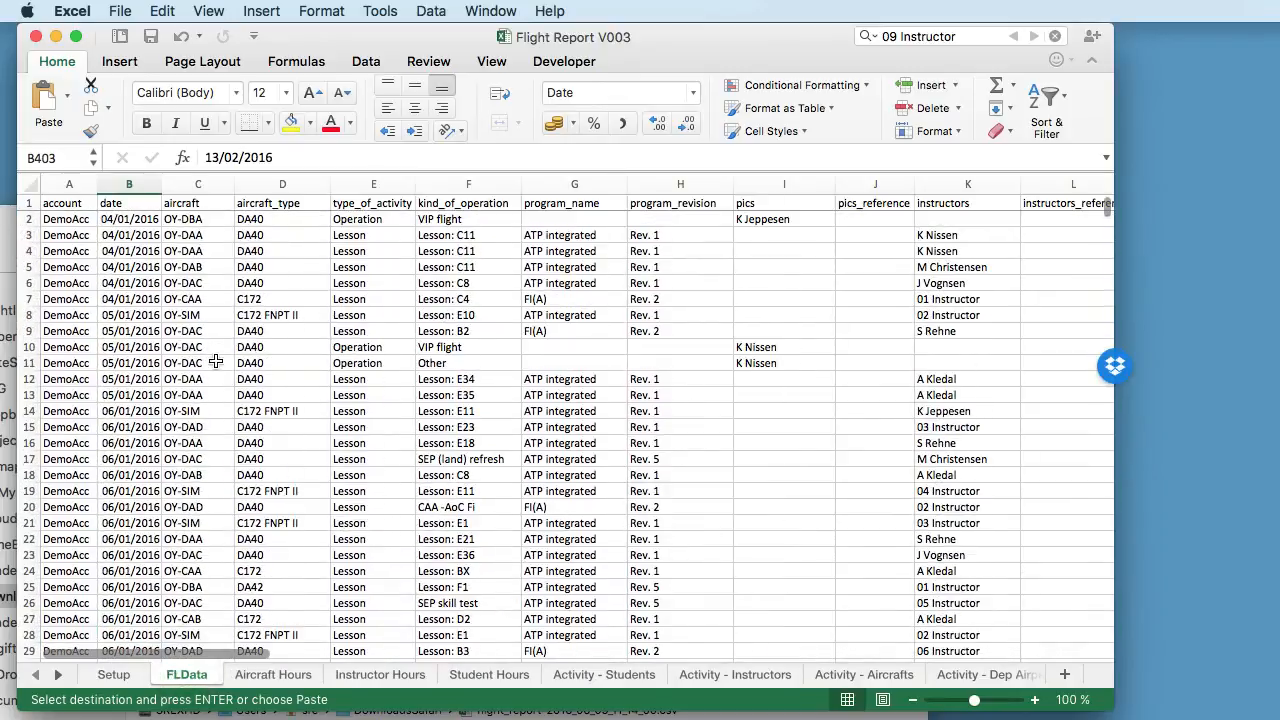
pyautogui.click(60, 206)
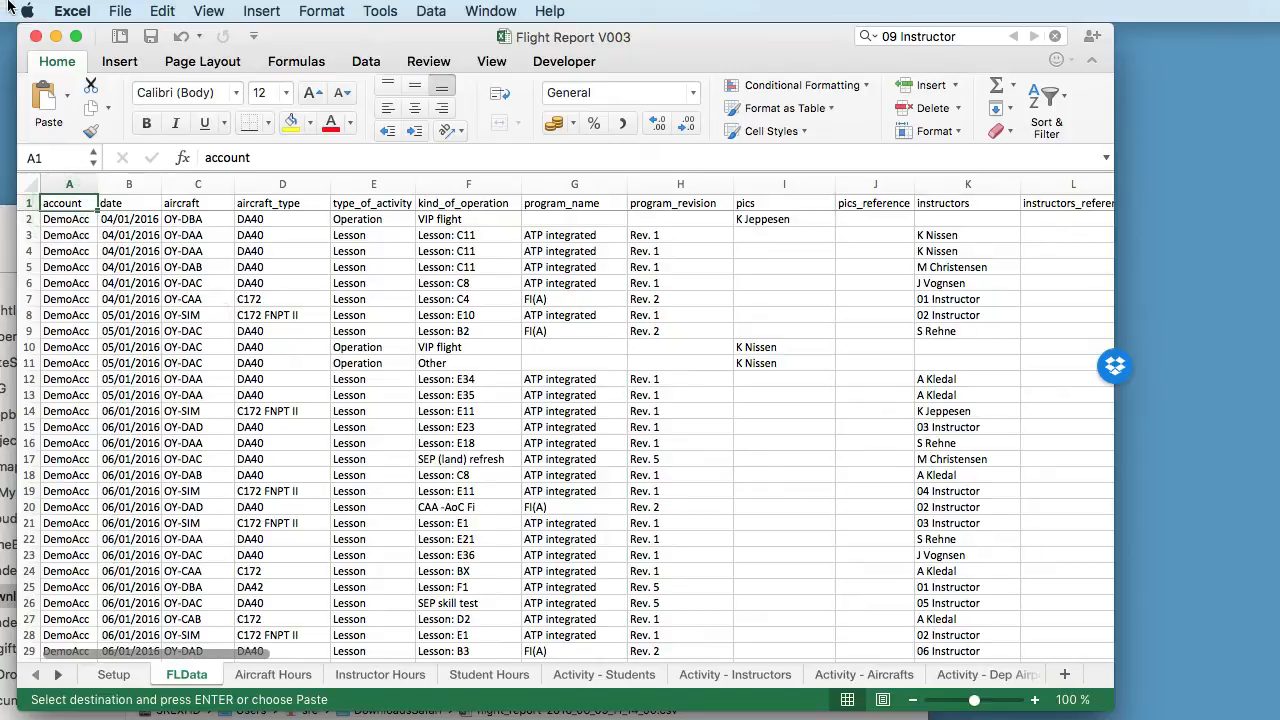
pyautogui.click(162, 11)
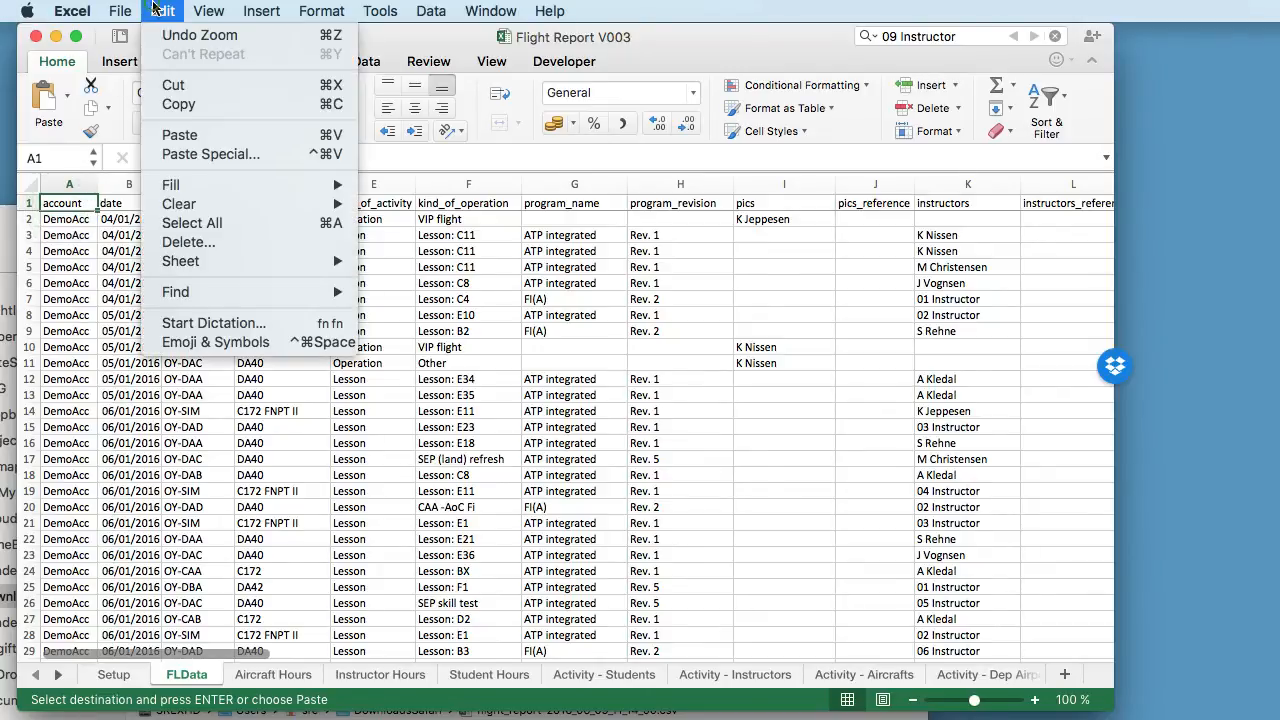
pyautogui.click(213, 158)
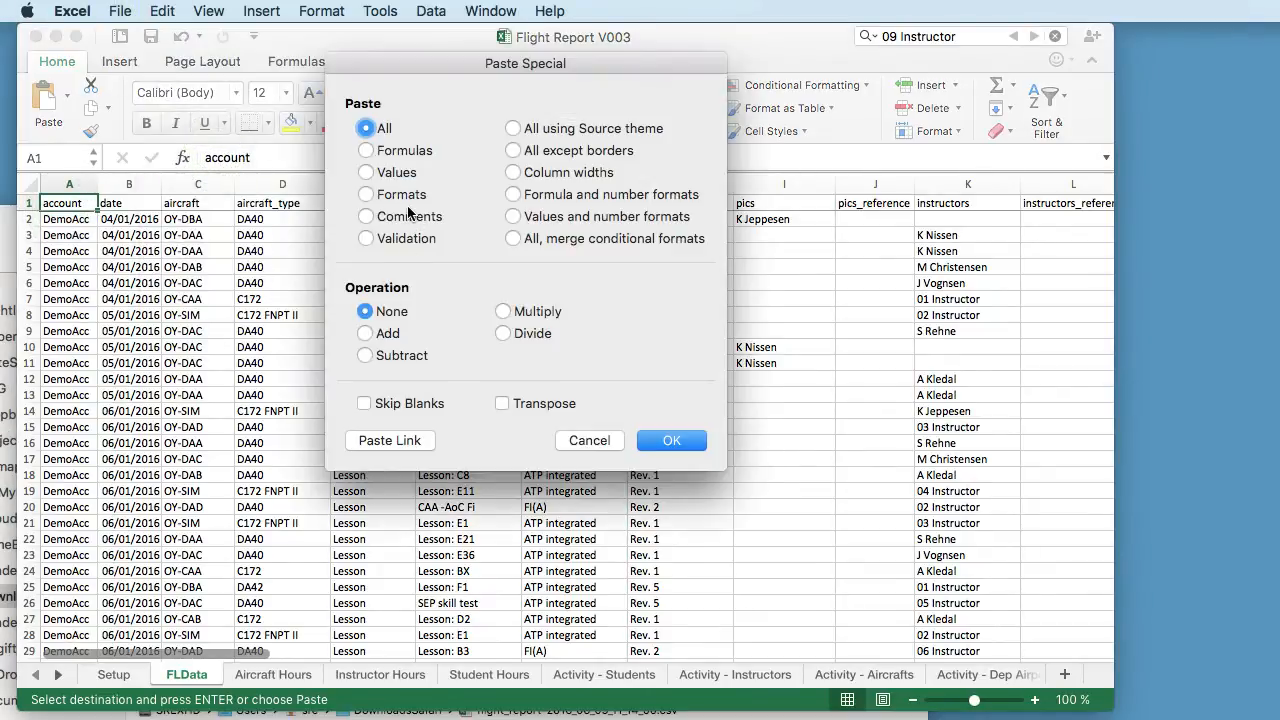
pyautogui.click(396, 173)
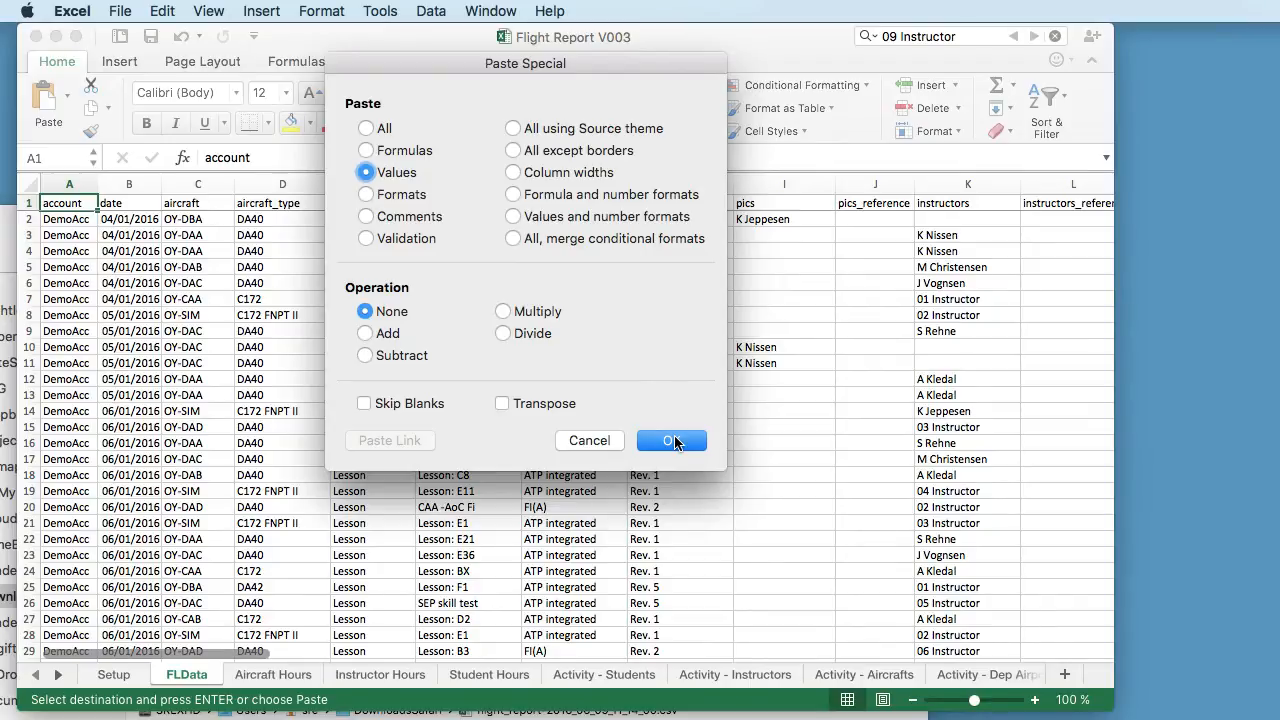
pyautogui.click(589, 441)
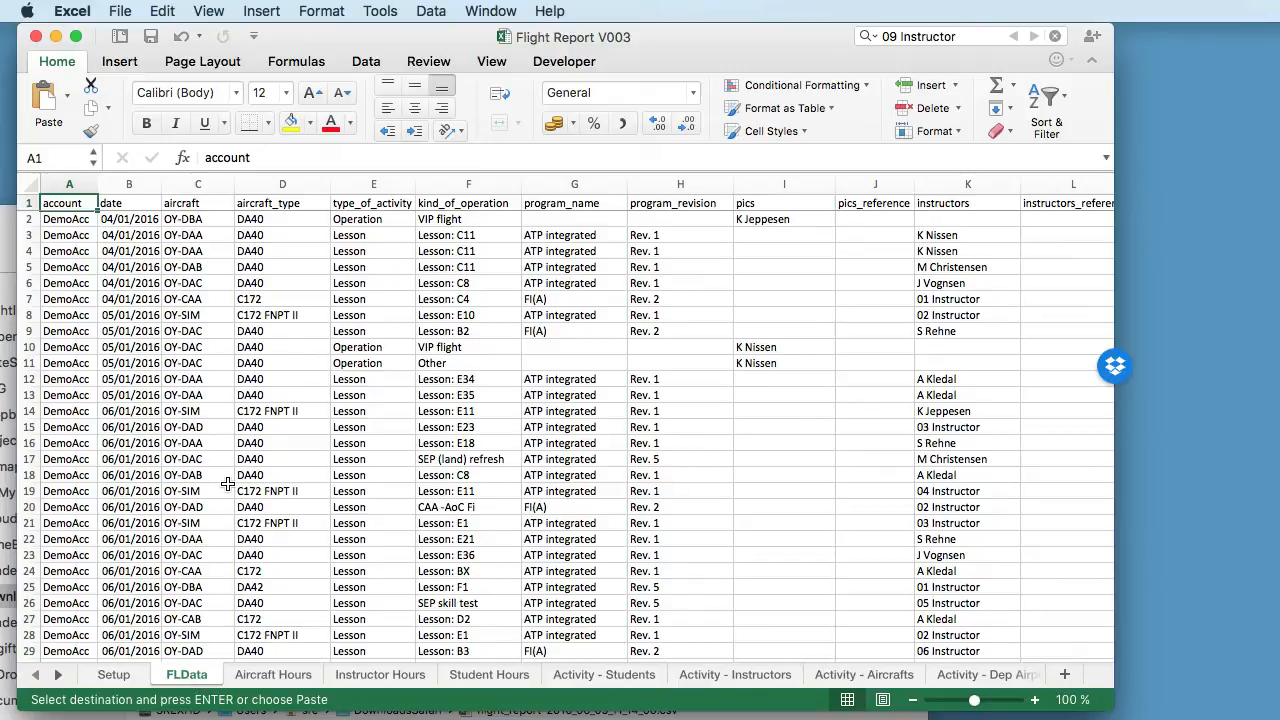
pyautogui.moveTo(31, 343); pyautogui.dragTo(31, 571)
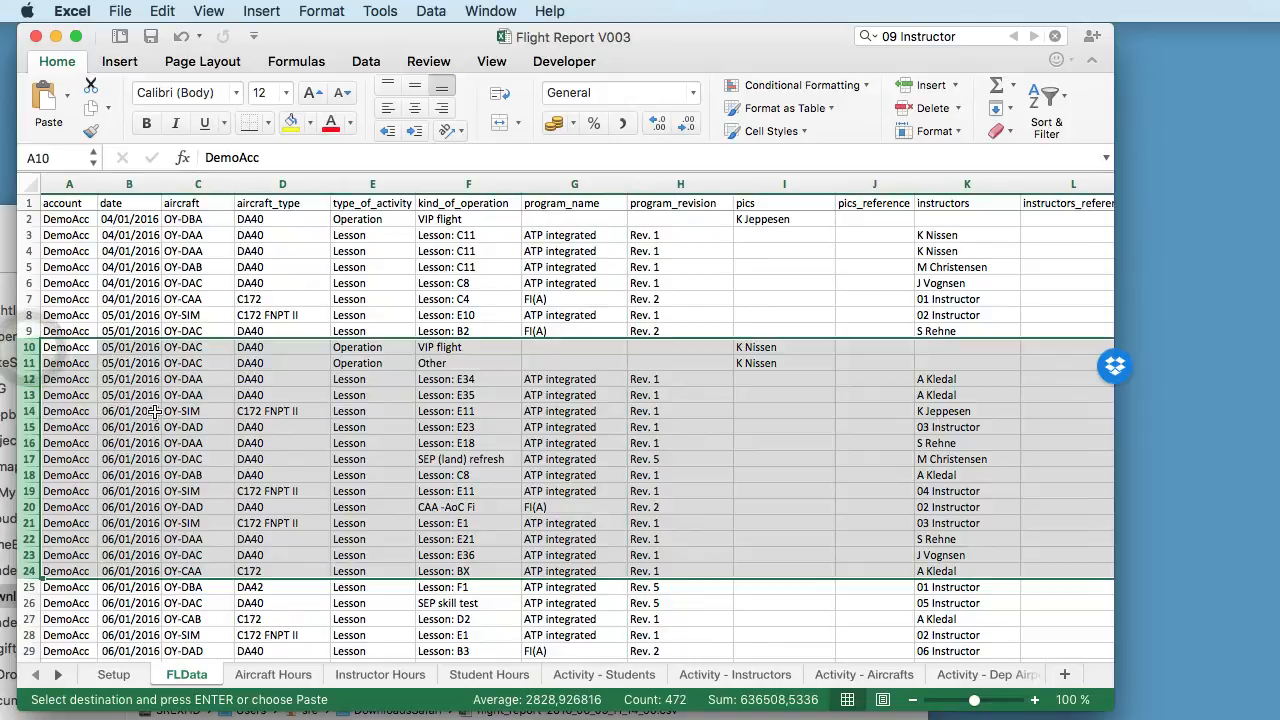
pyautogui.click(250, 460)
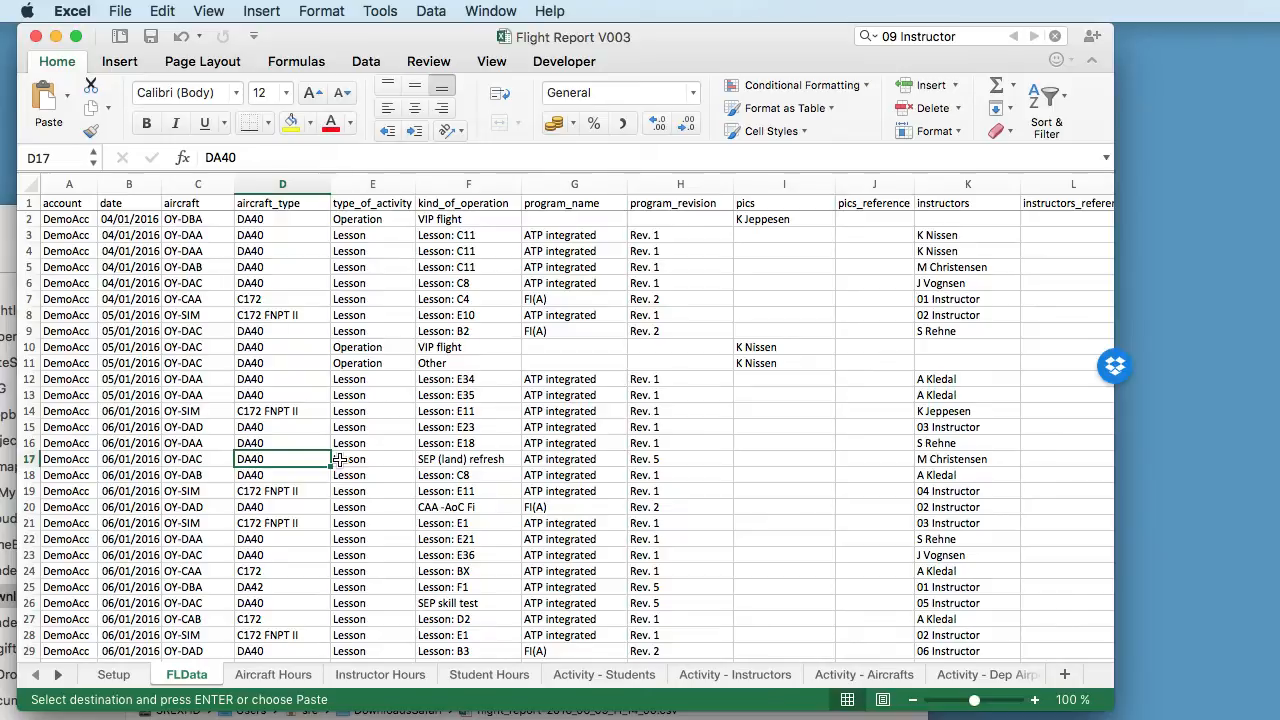
pyautogui.scroll(-3, 397, 404)
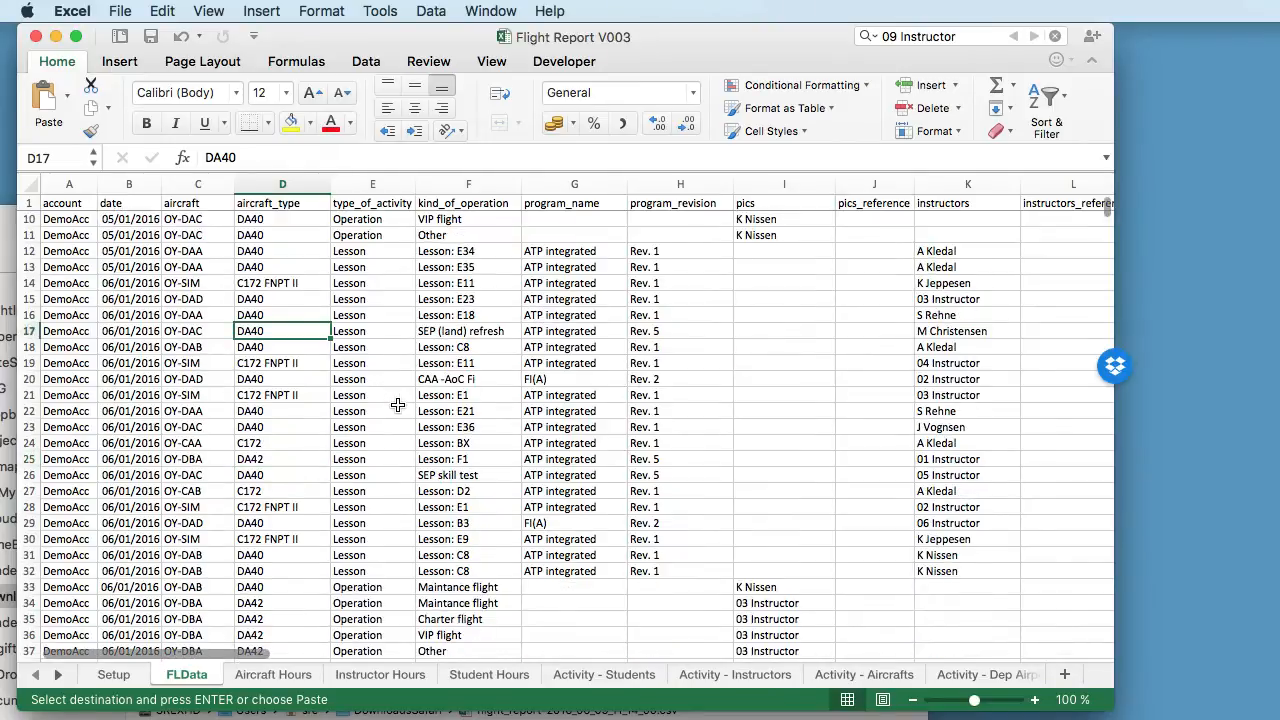
# - Reposition and enlarge the Flight Report V003 window so more FLData columns fit across the screen
pyautogui.moveTo(702, 36)
pyautogui.mouseDown()
pyautogui.moveTo(703, 23)
pyautogui.moveTo(678, 45)
pyautogui.moveTo(693, 36)
pyautogui.mouseUp()
pyautogui.moveTo(1107, 707); pyautogui.dragTo(1272, 709)
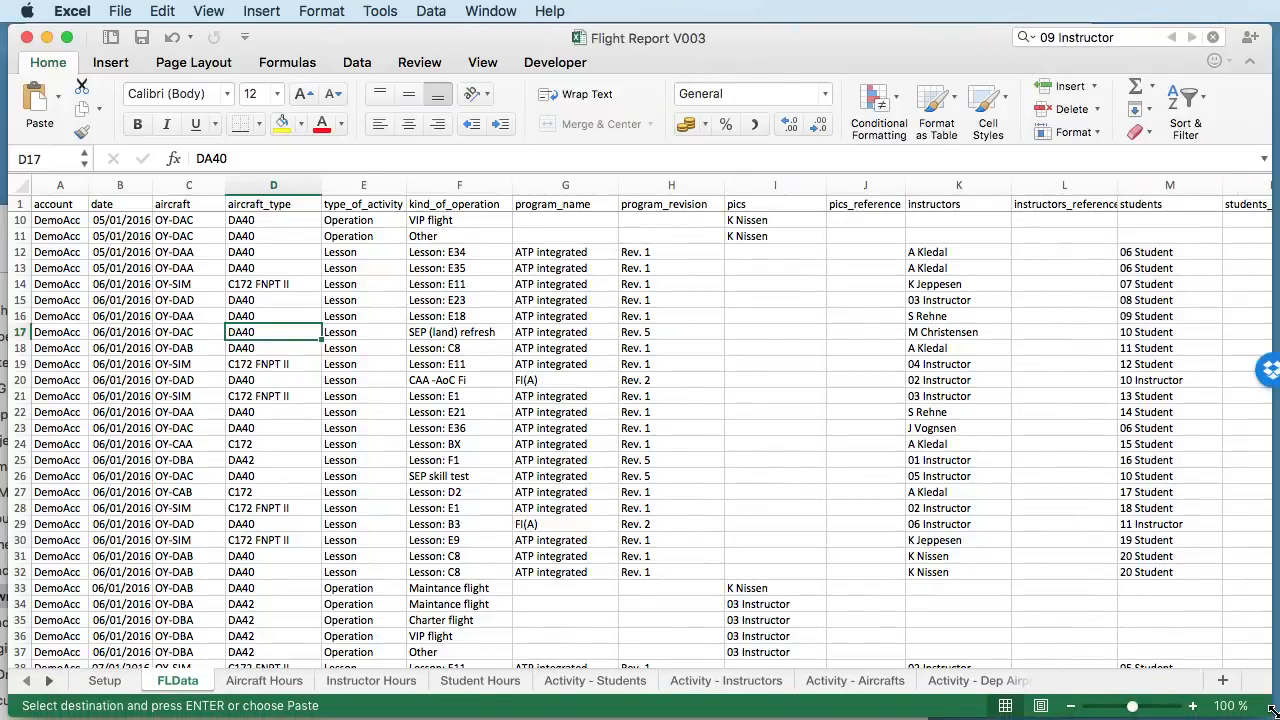
pyautogui.scroll(4, 312, 405)
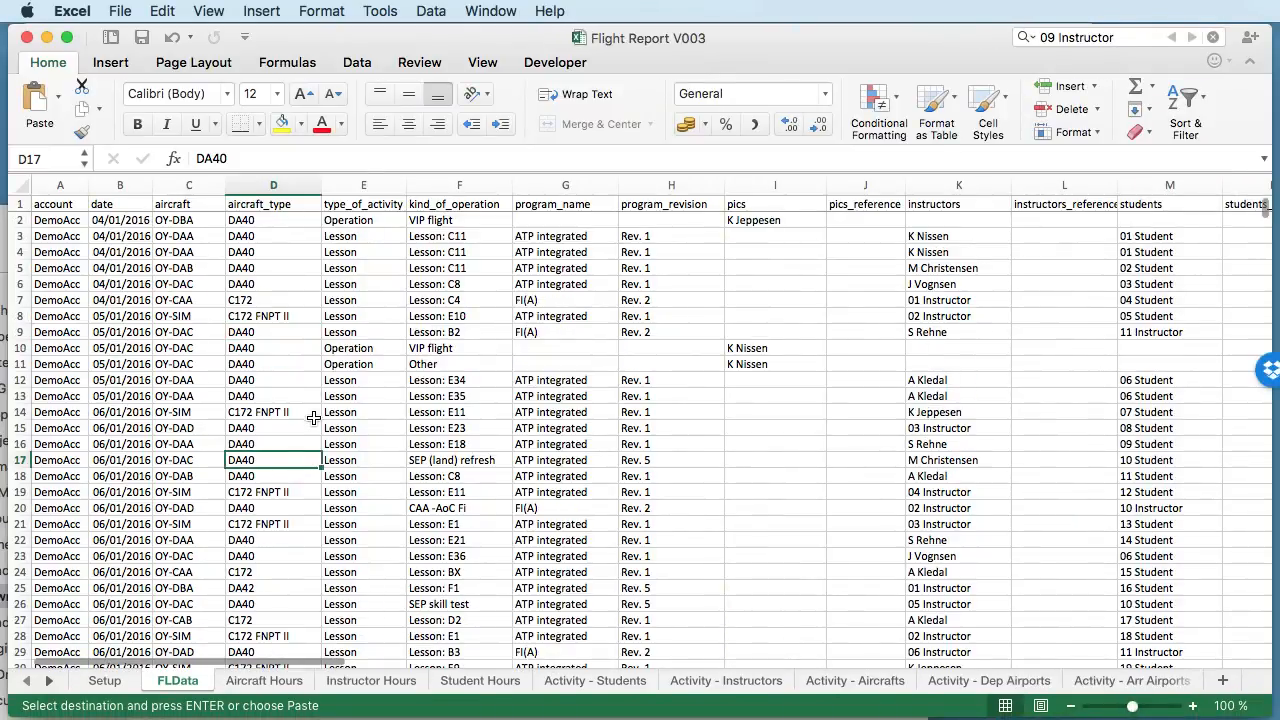
# - Examine the Setup sheet's single engine, multi engine, Sim1 and Sim2 types with their aircraft lists
pyautogui.click(108, 688)
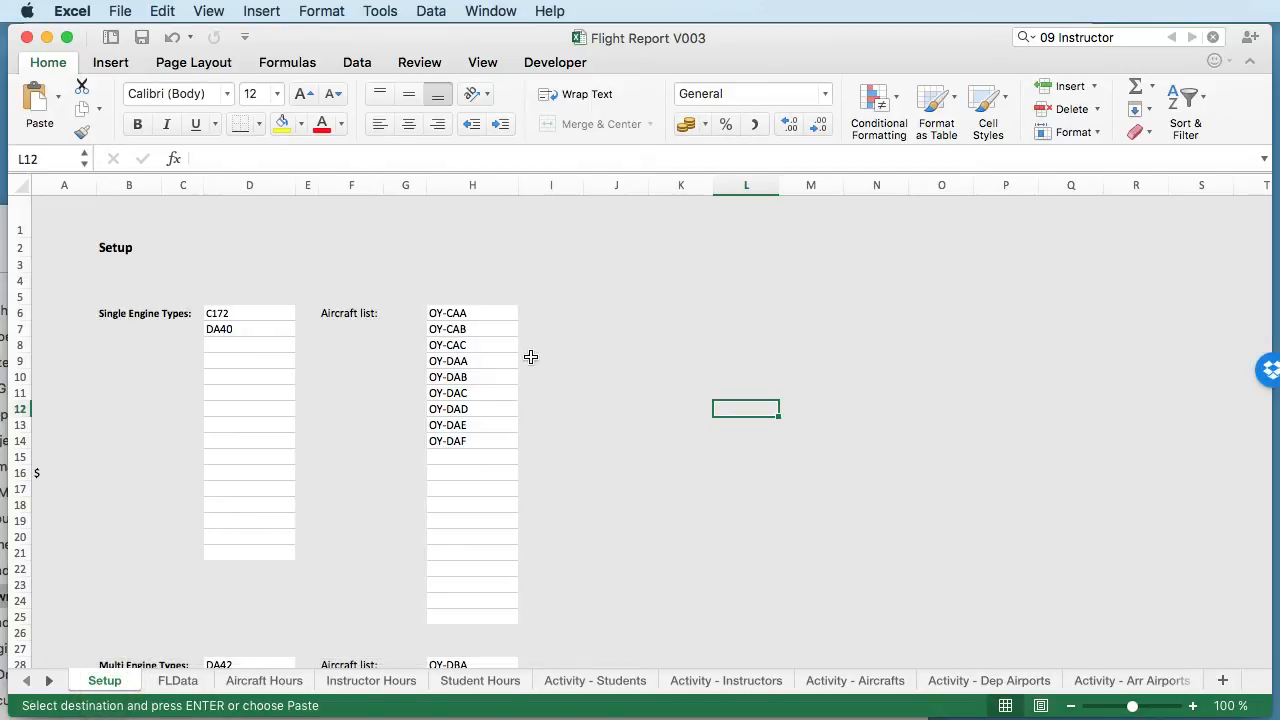
pyautogui.click(485, 318)
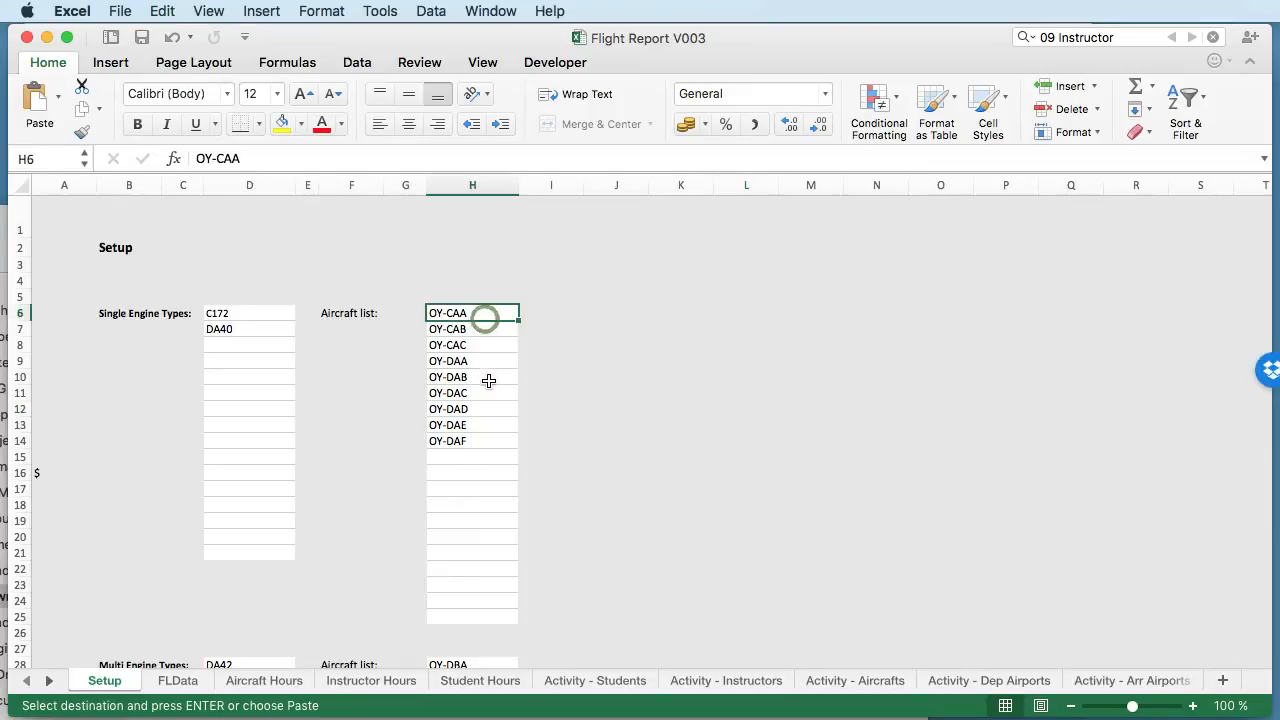
pyautogui.scroll(-5, 370, 355)
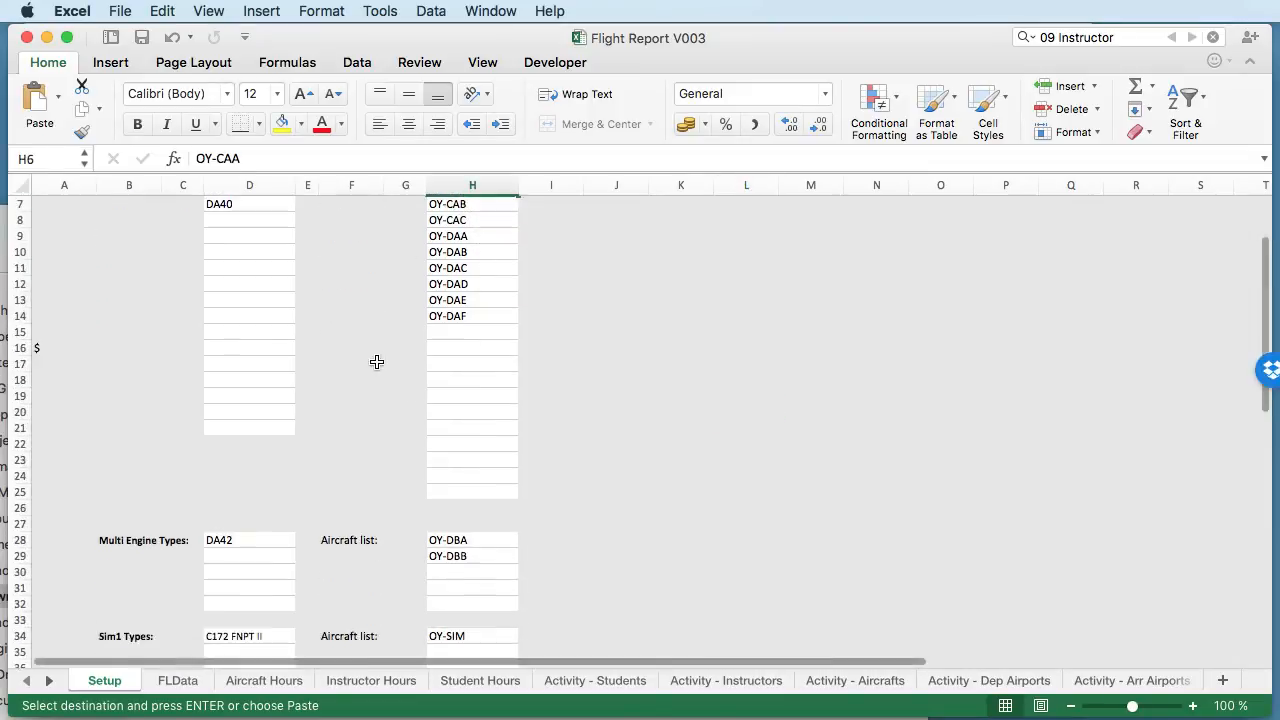
pyautogui.scroll(5, 376, 362)
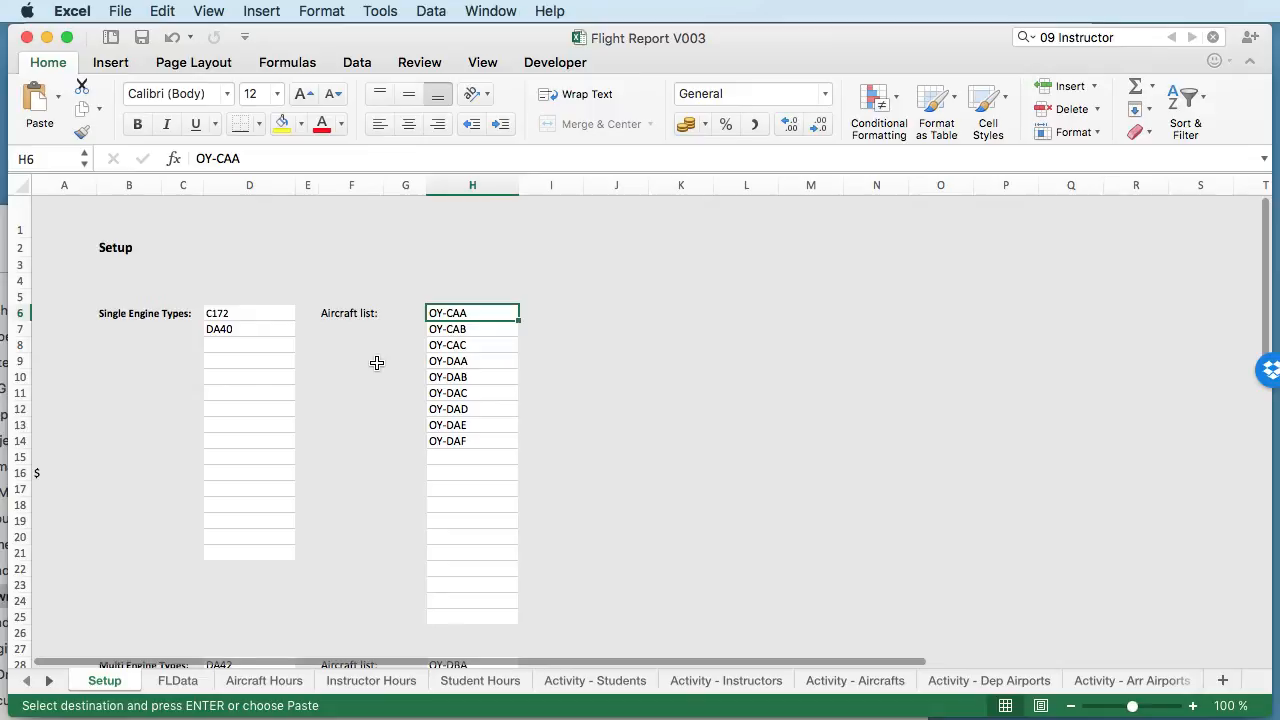
pyautogui.click(228, 317)
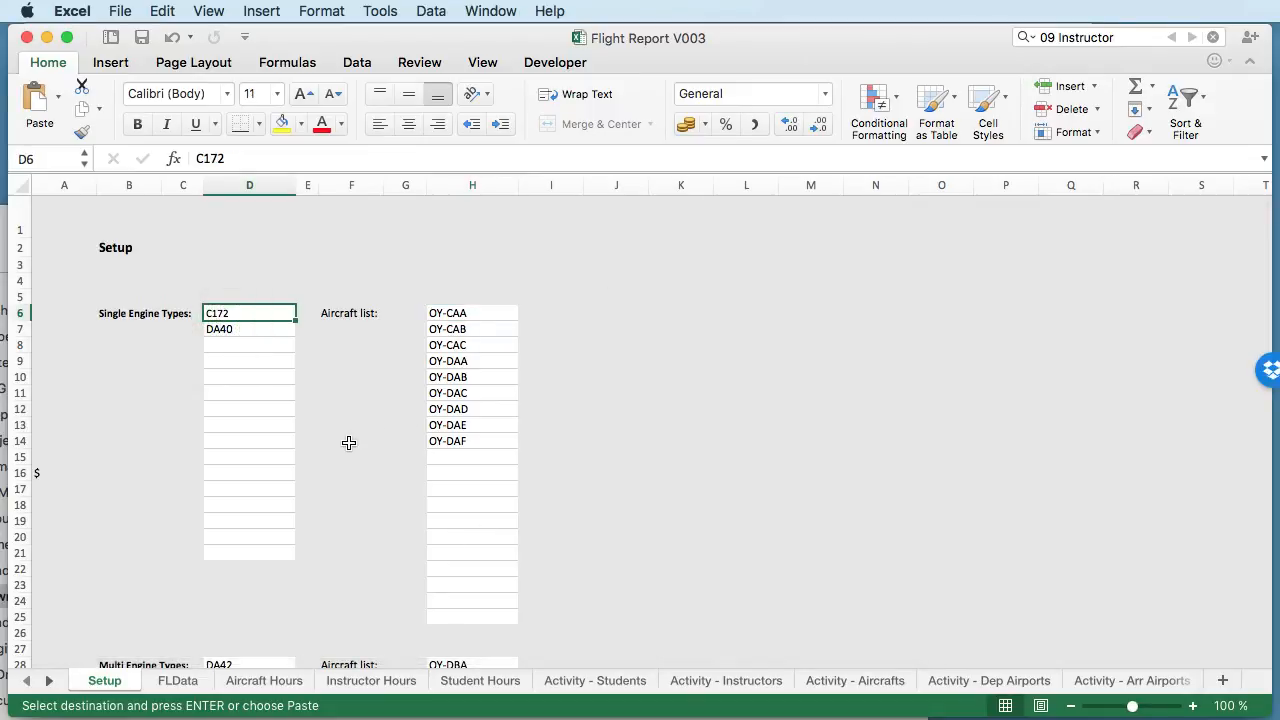
pyautogui.scroll(-3, 240, 389)
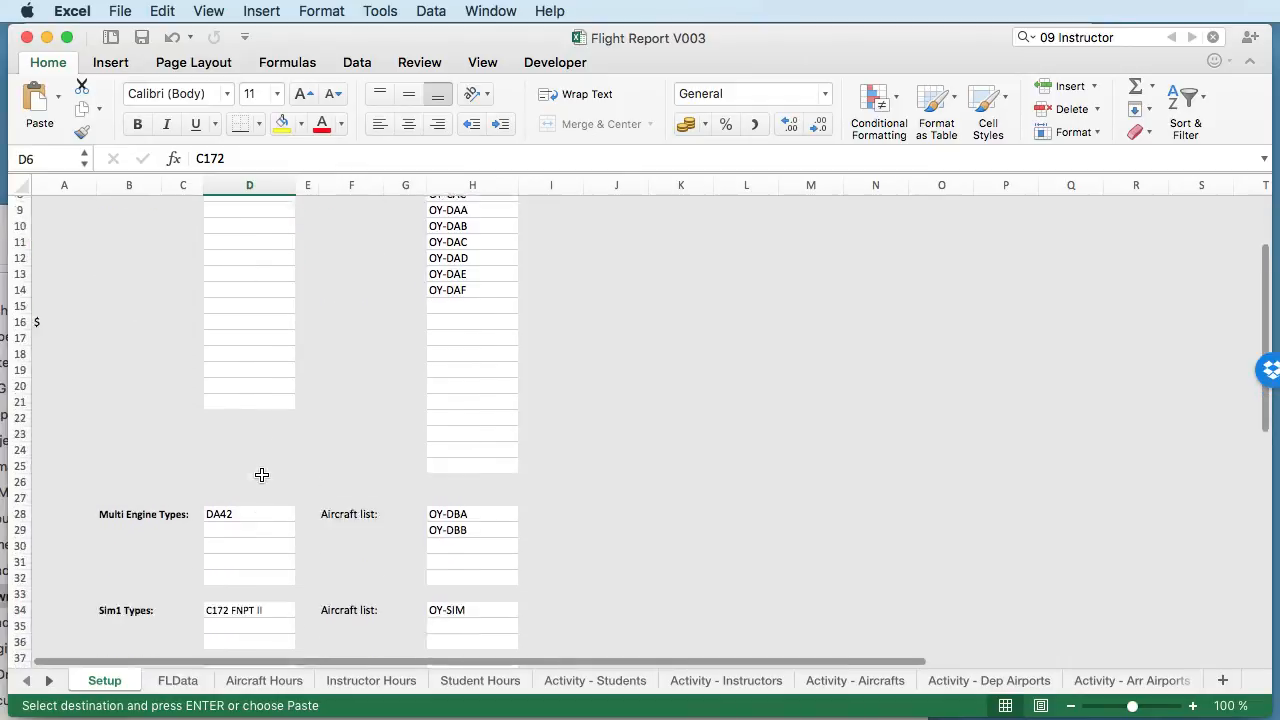
pyautogui.scroll(-5, 261, 474)
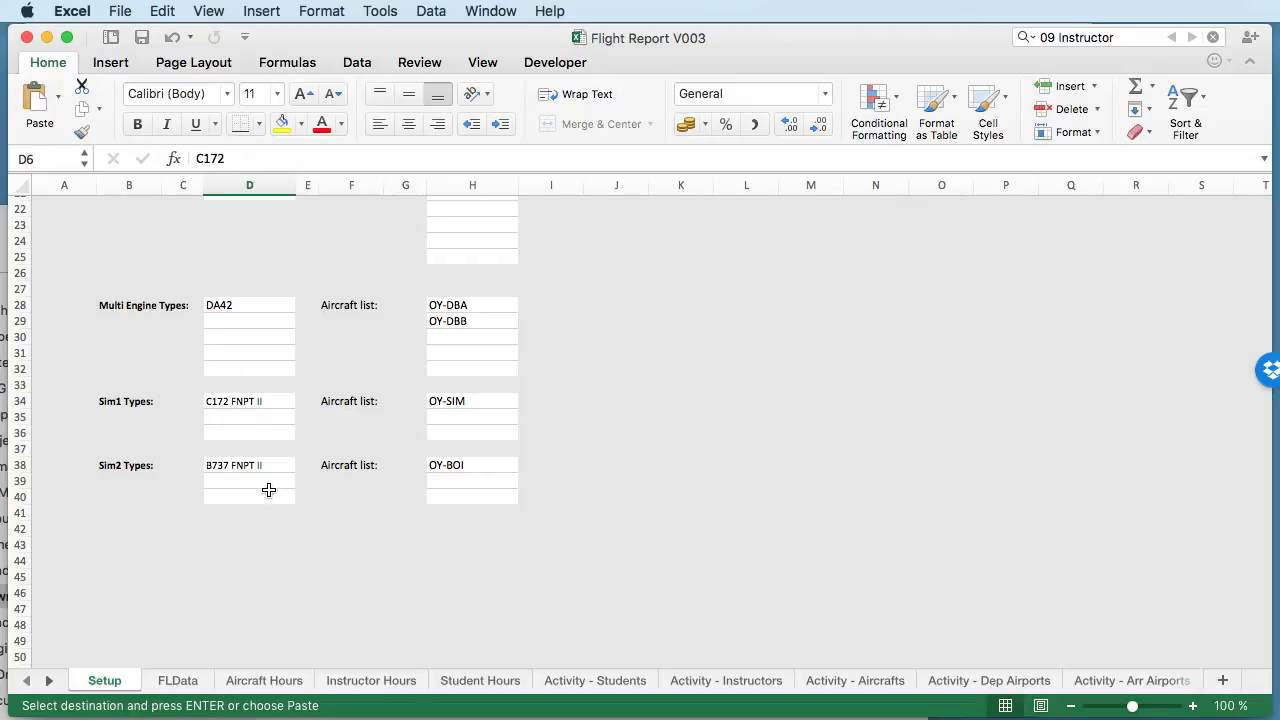
pyautogui.scroll(3, 317, 320)
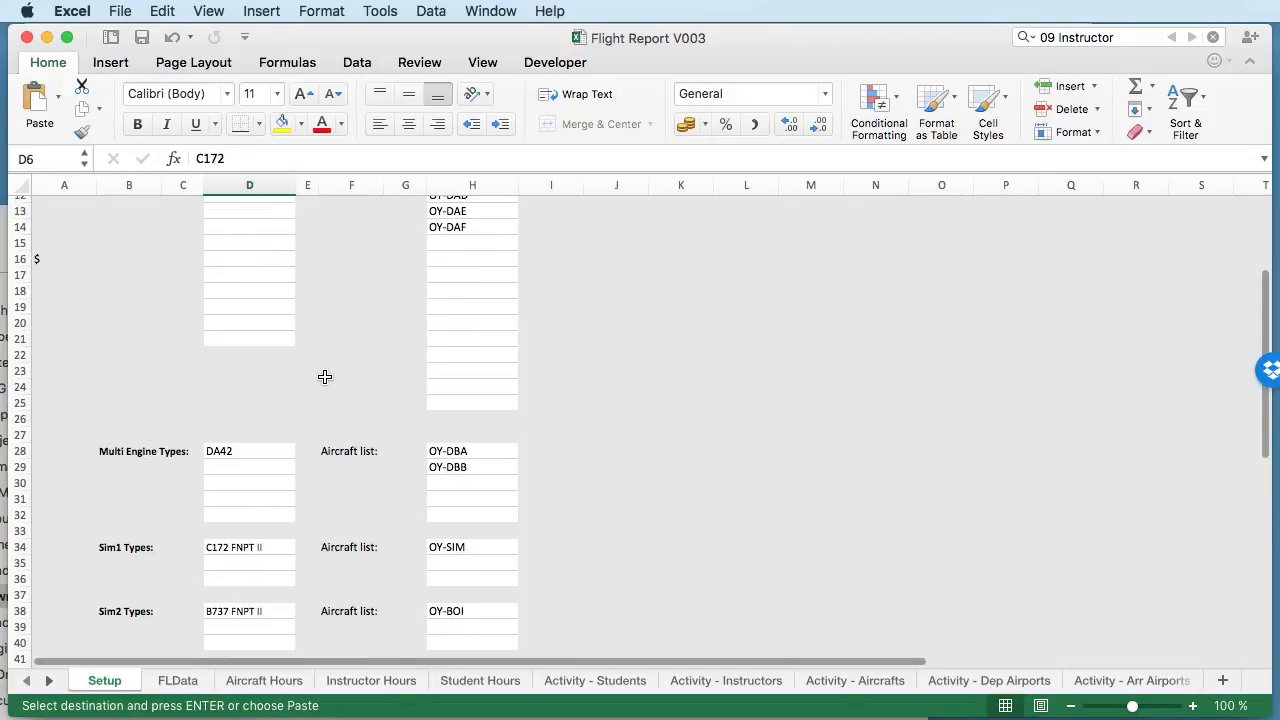
pyautogui.scroll(-2, 325, 393)
pyautogui.scroll(5, 325, 393)
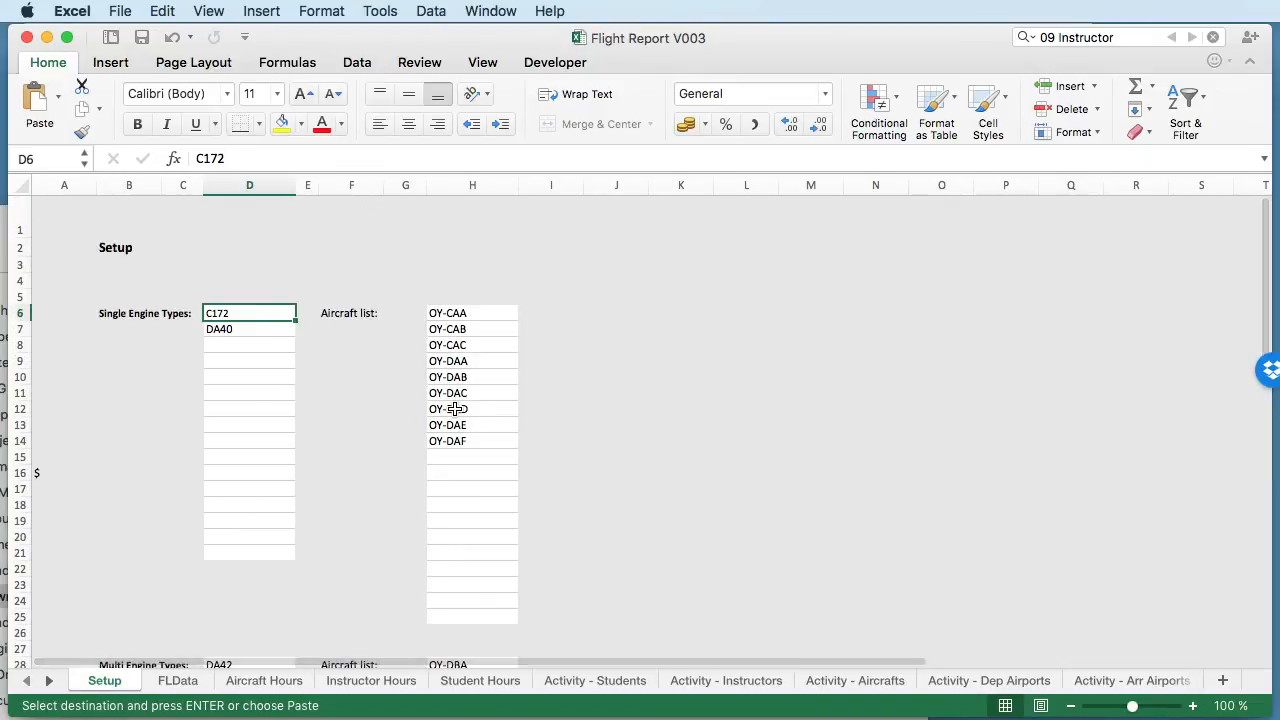
# - Check the single engine aircraft list in H6:H14 on Setup against the engine types in D6 and D7
pyautogui.click(470, 313)
pyautogui.keyDown('shift'); pyautogui.click(475, 438); pyautogui.keyUp('shift')
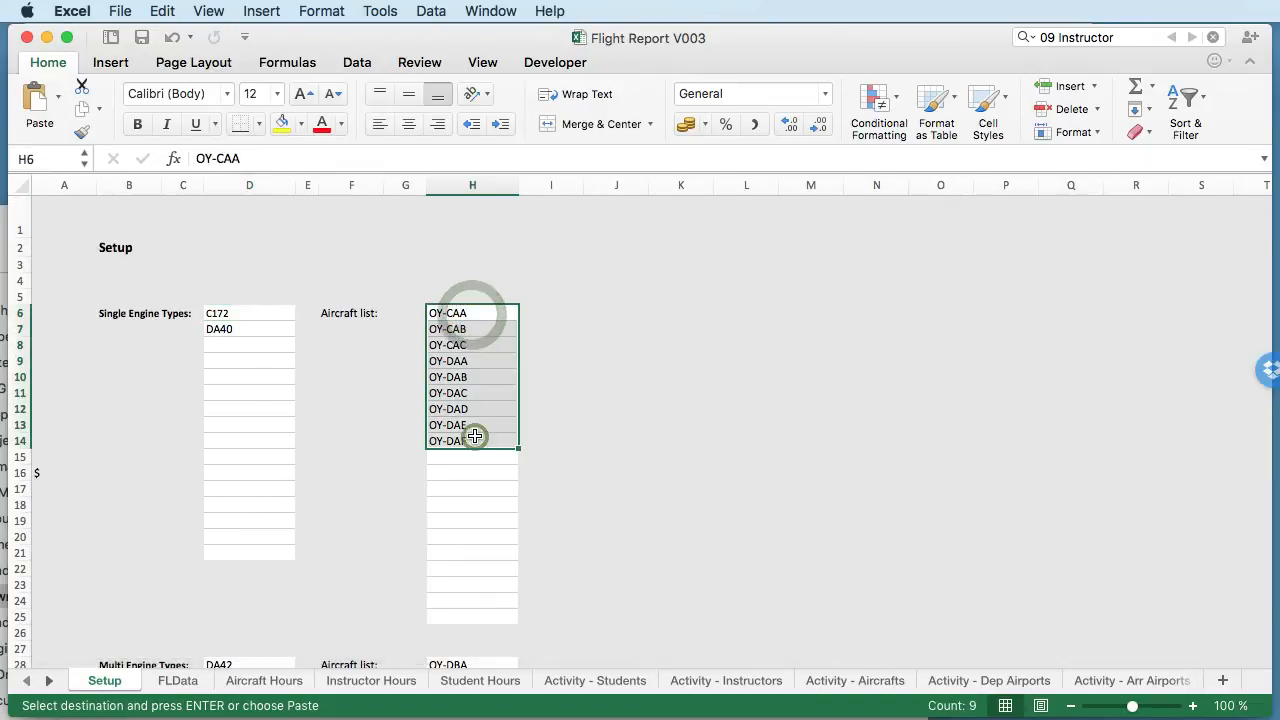
pyautogui.scroll(-1, 475, 436)
pyautogui.scroll(-3, 474, 436)
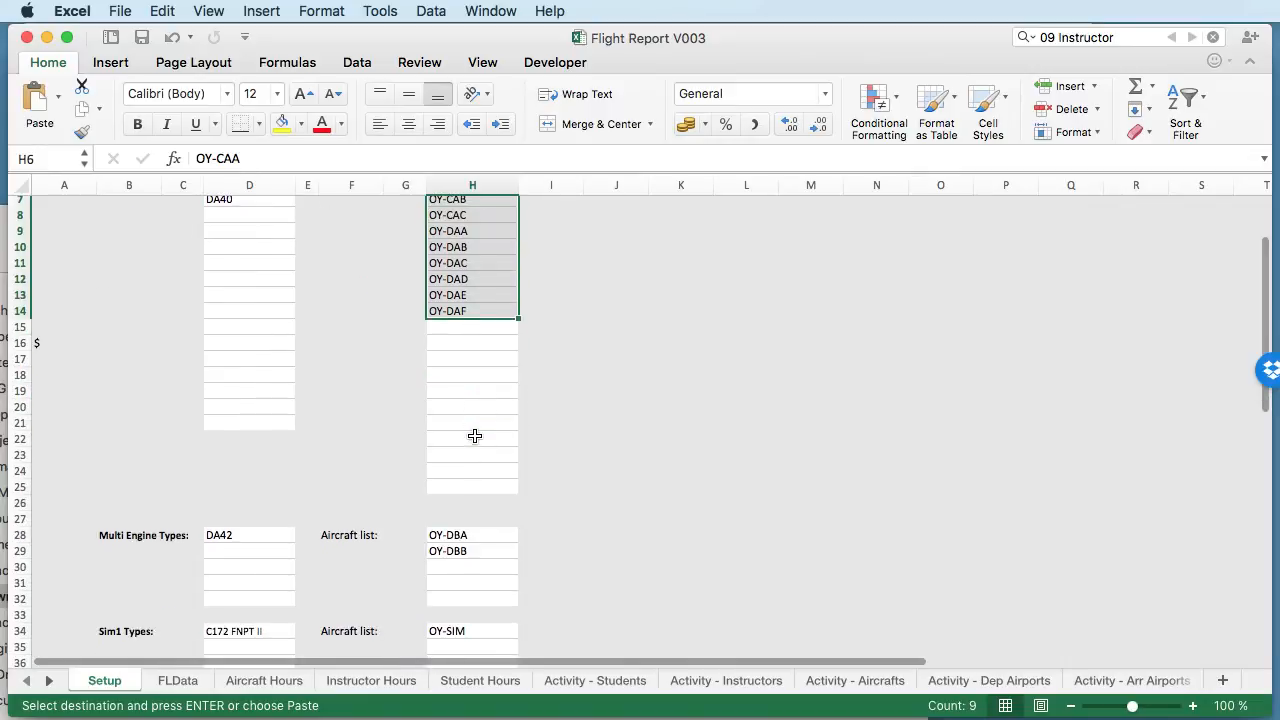
pyautogui.scroll(4, 466, 423)
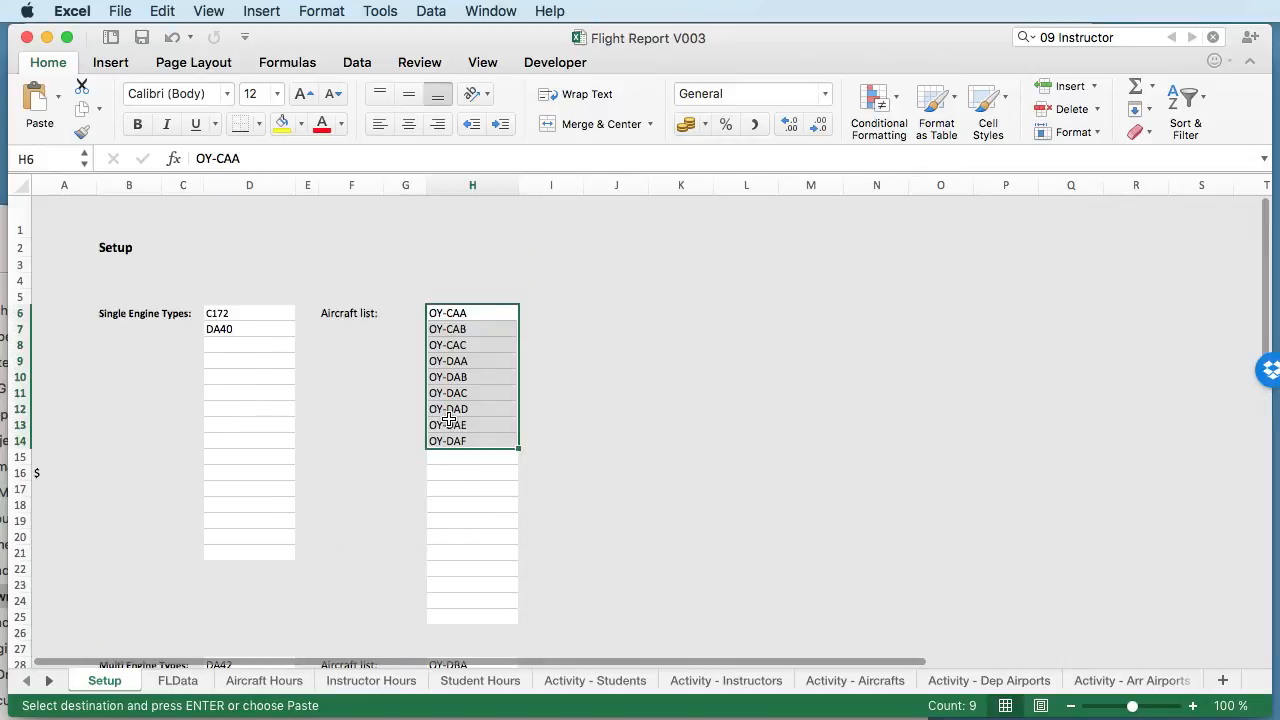
pyautogui.click(228, 313)
pyautogui.click(249, 329)
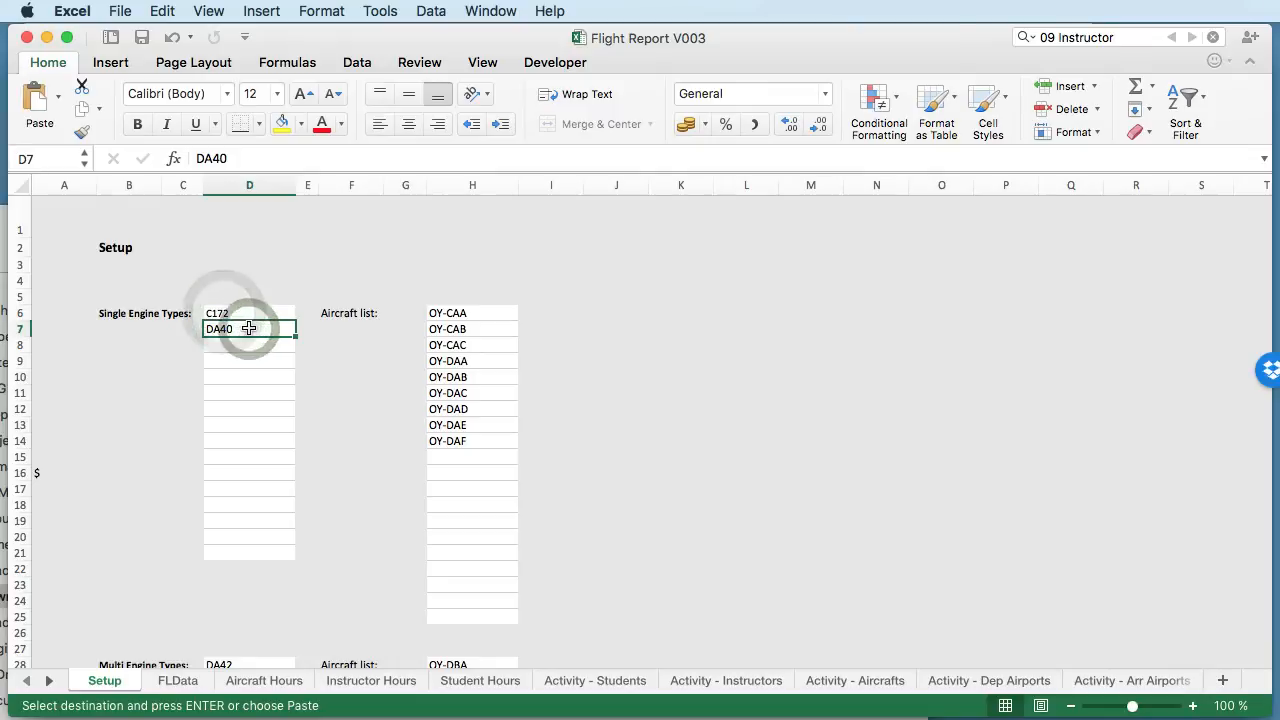
# - Look through the aircraft and aircraft_type columns on the FLData sheet for the registrations and types in use
pyautogui.click(180, 681)
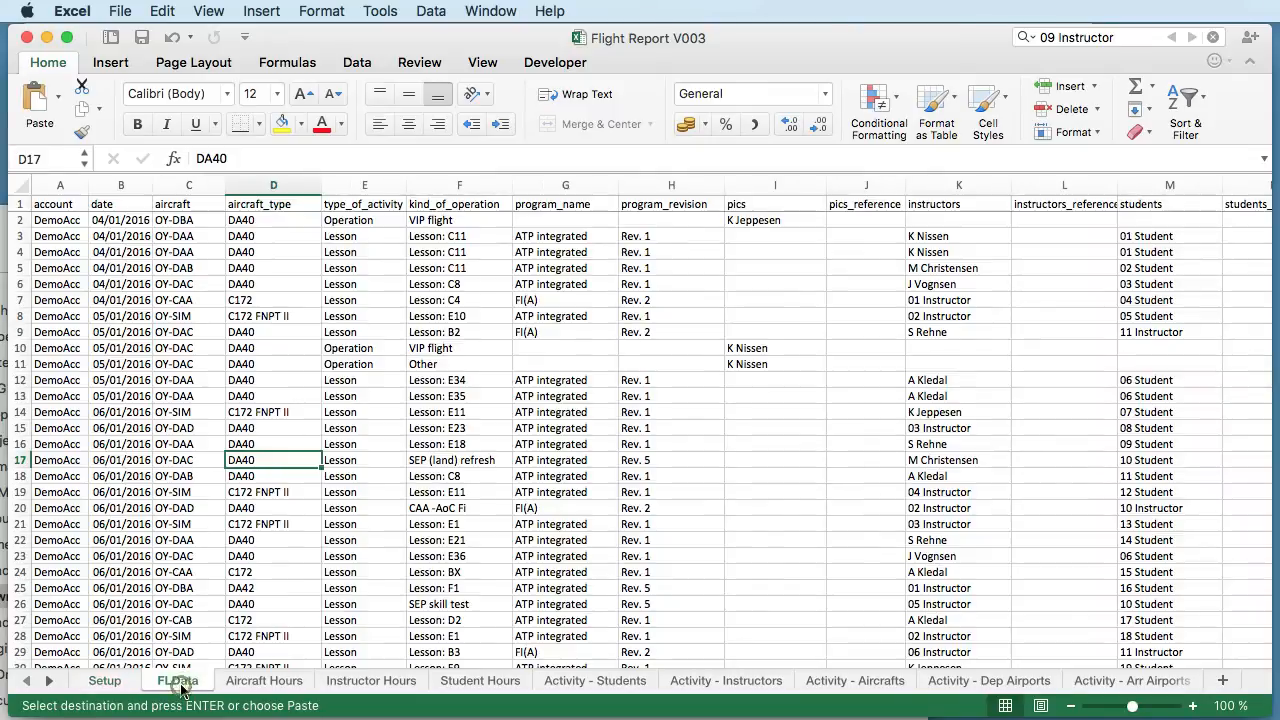
pyautogui.click(281, 512)
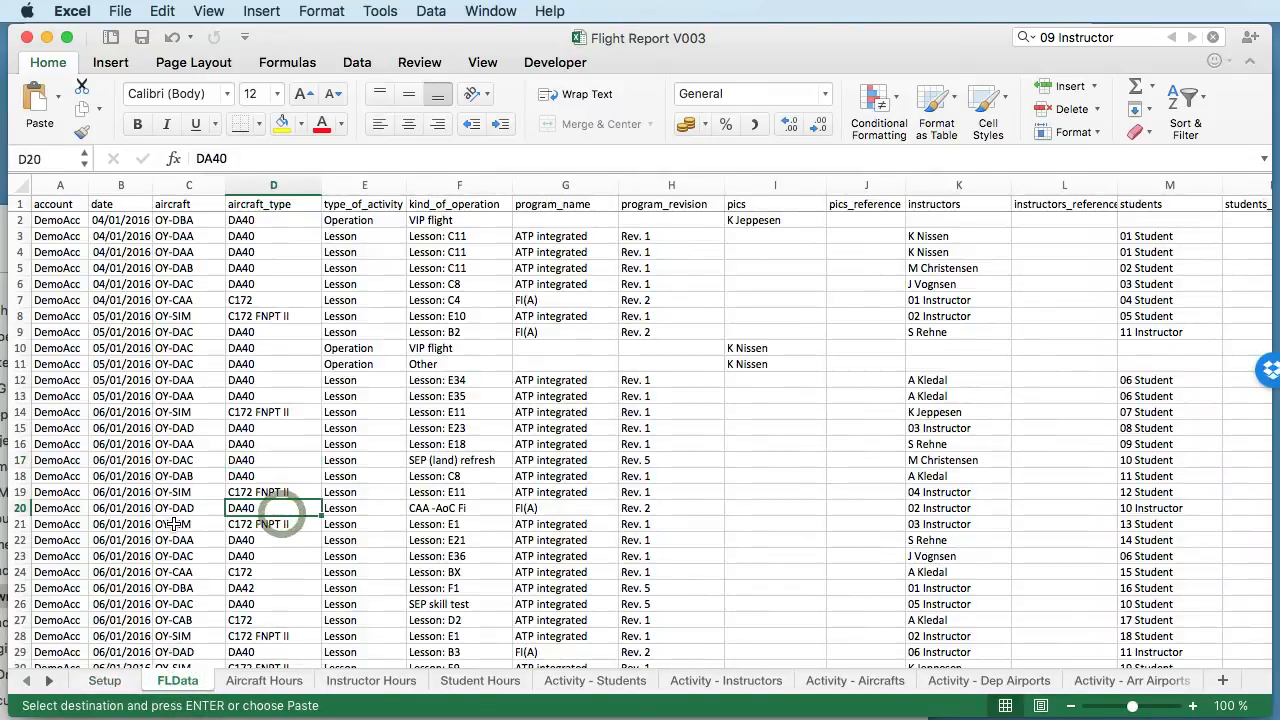
pyautogui.click(250, 396)
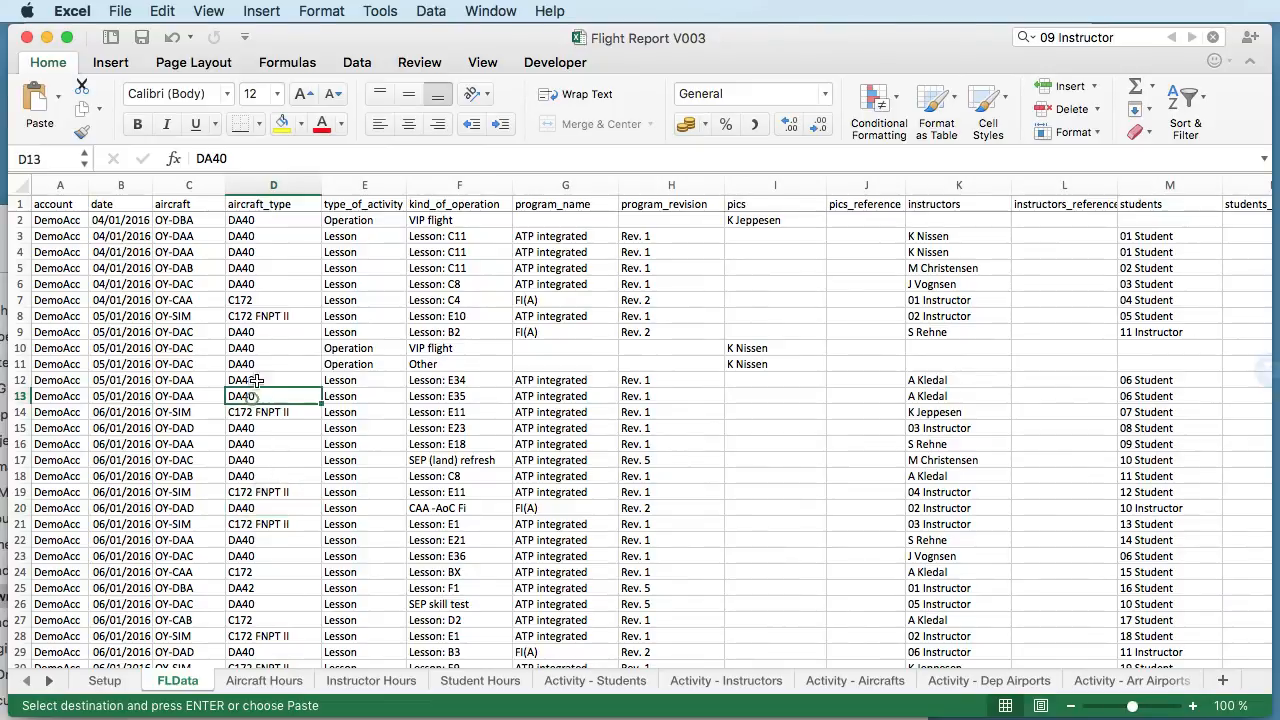
pyautogui.scroll(-20, 266, 370)
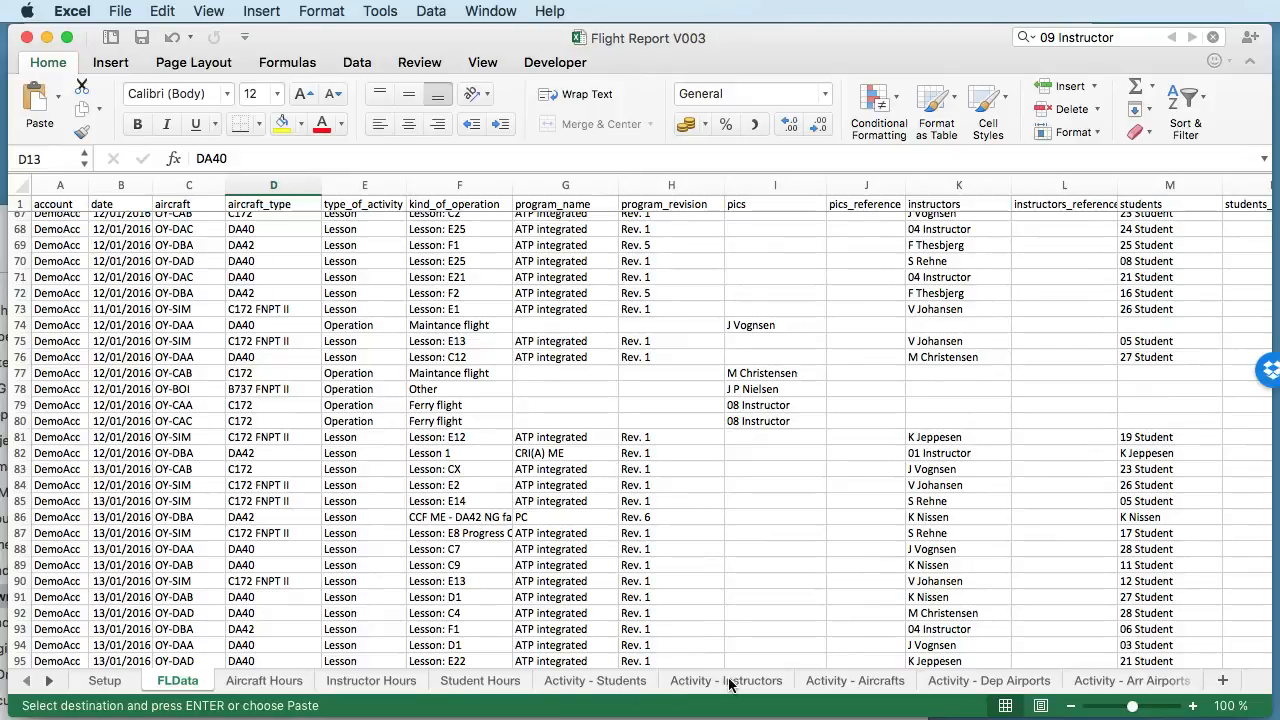
# - Examine the aircraft names and #Flights columns on the Activity - Aircrafts sheet, including their formulas in B5 and C5
pyautogui.click(870, 686)
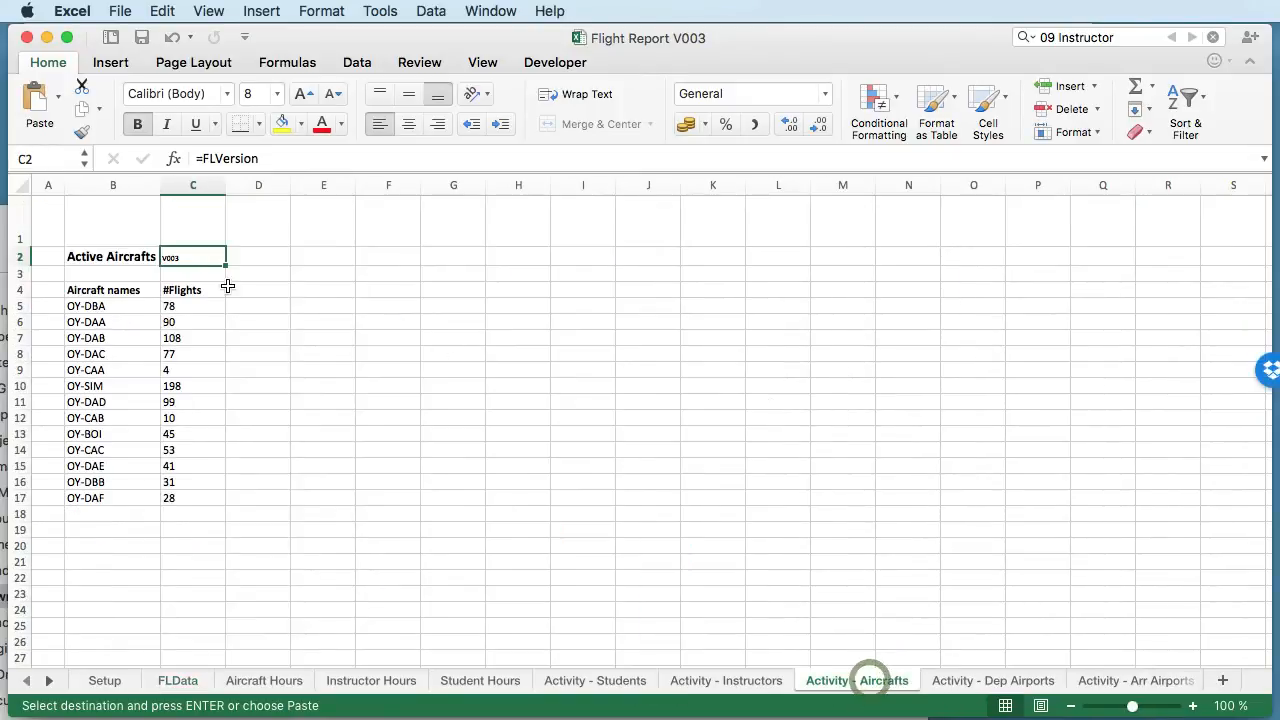
pyautogui.moveTo(113, 306); pyautogui.dragTo(115, 500)
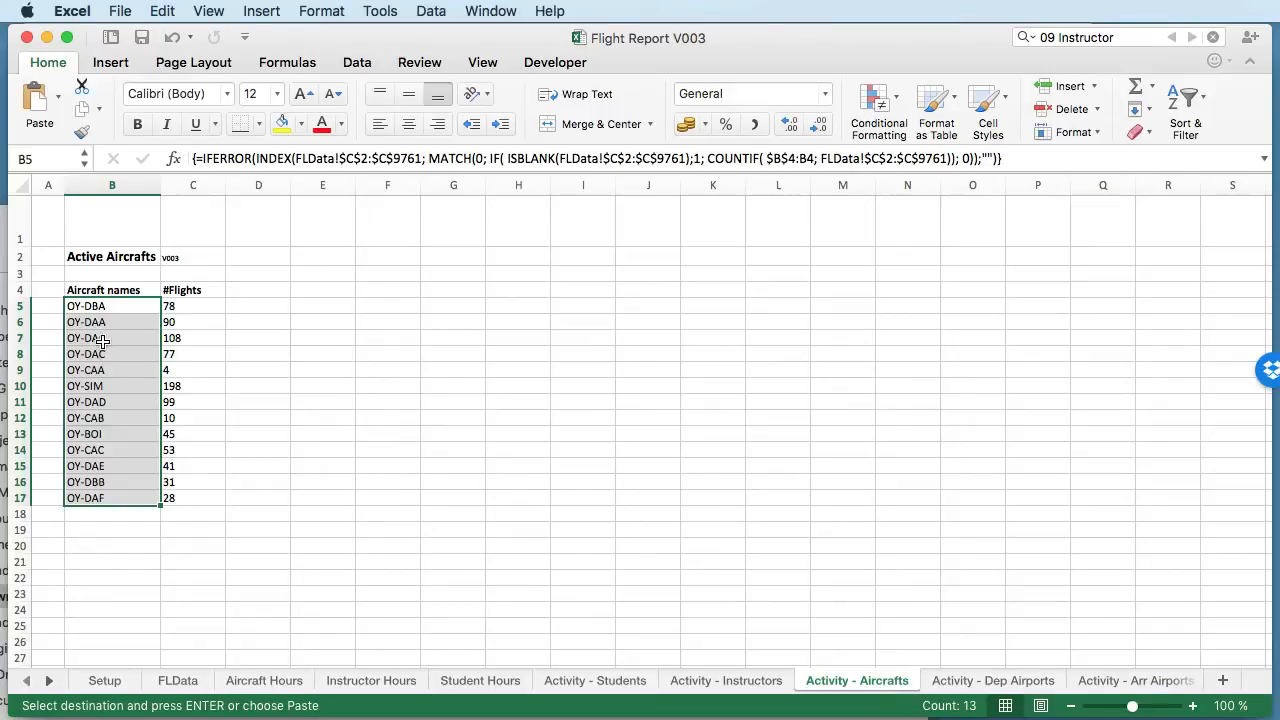
pyautogui.click(101, 305)
pyautogui.hotkey('shift', 'Down')
pyautogui.hotkey('shift', 'Down')
pyautogui.hotkey('shift', 'Down')
pyautogui.hotkey('shift', 'Down')
pyautogui.hotkey('shift', 'Down')
pyautogui.hotkey('shift', 'Down')
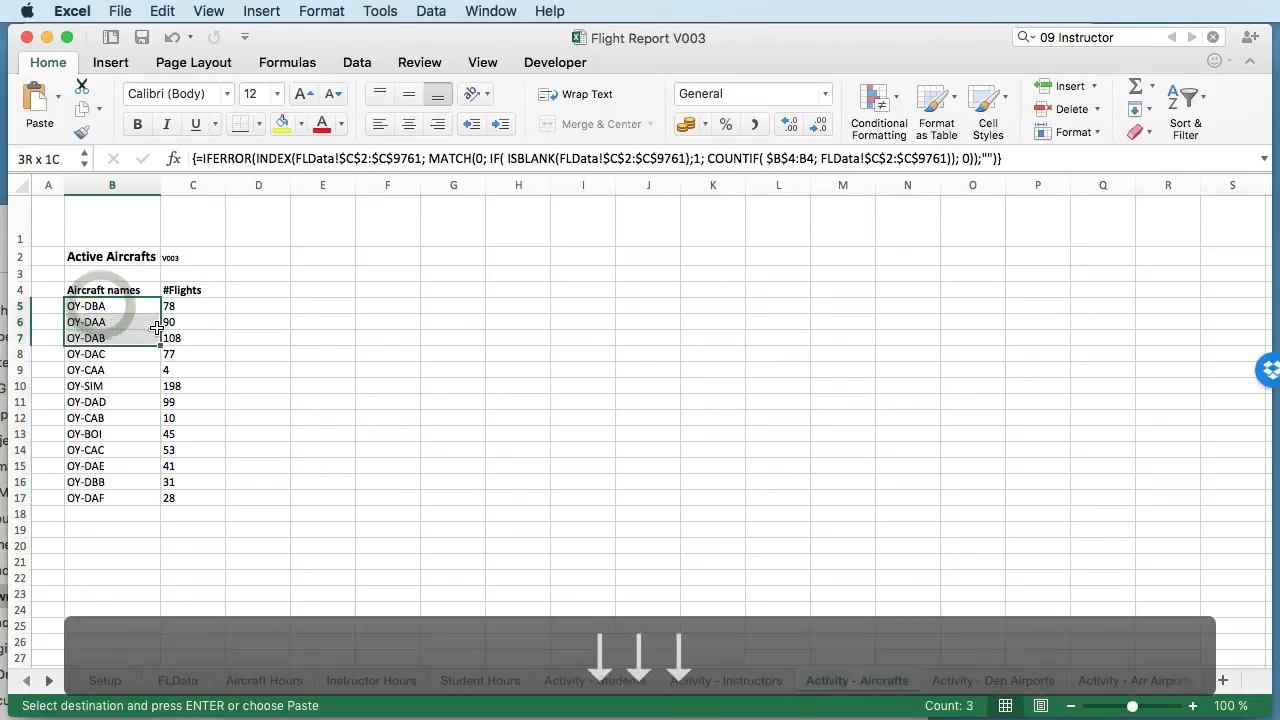
pyautogui.hotkey('shift', 'Down')
pyautogui.hotkey('shift', 'Down')
pyautogui.hotkey('shift', 'Down')
pyautogui.hotkey('shift', 'Down')
pyautogui.hotkey('shift', 'Down')
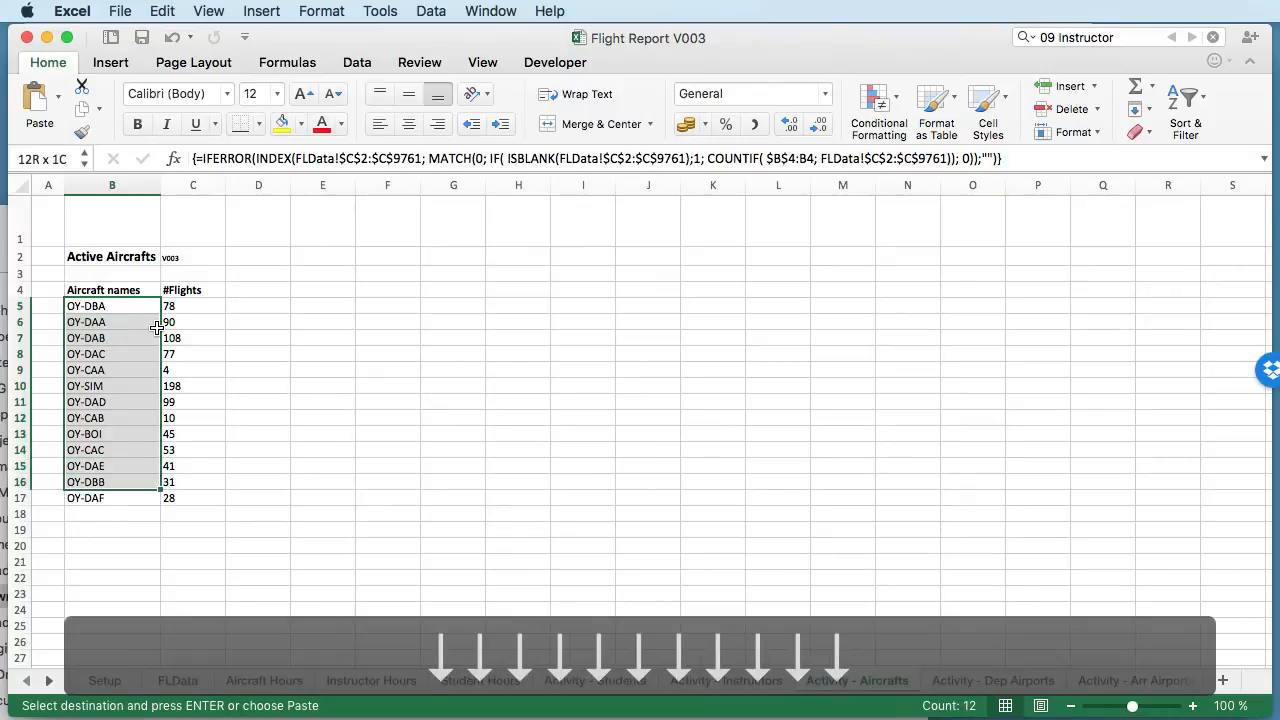
pyautogui.click(206, 312)
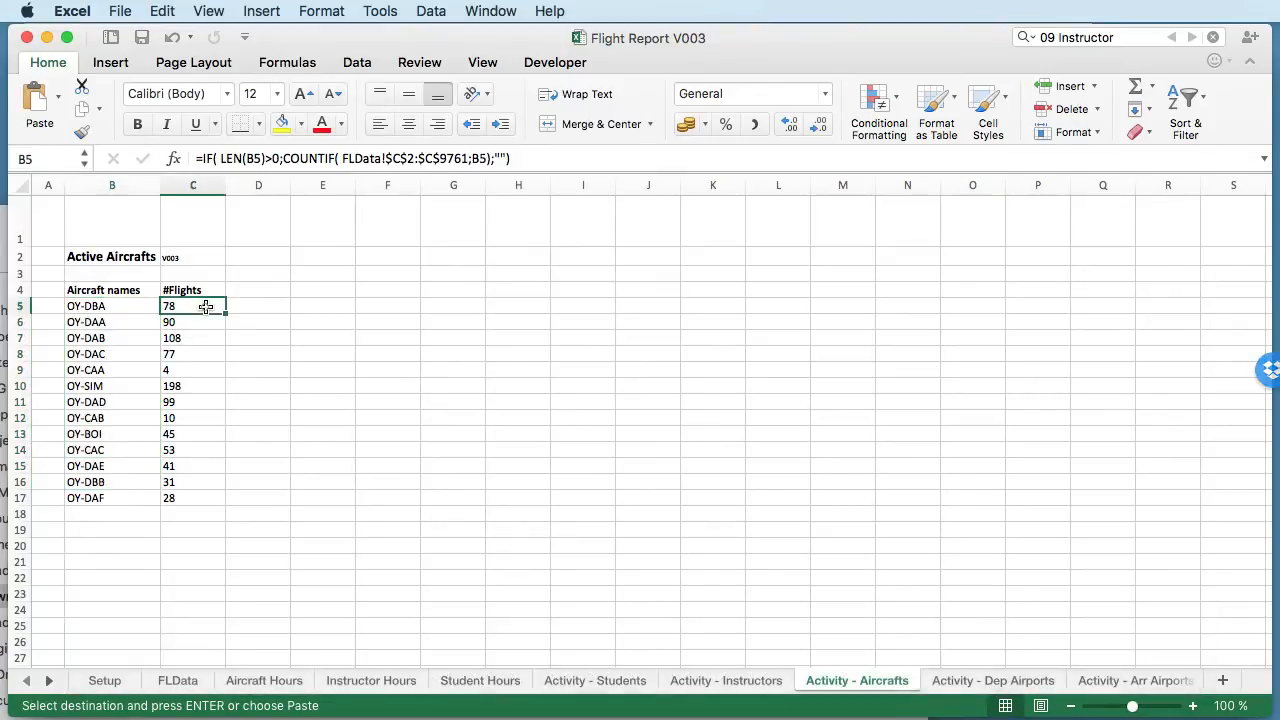
# - Check the #Flights counts in C5:C17 on the Activity - Aircrafts sheet, and view the departure airport counts on Activity - Dep Airports
pyautogui.keyDown('shift'); pyautogui.click(185, 498); pyautogui.keyUp('shift')
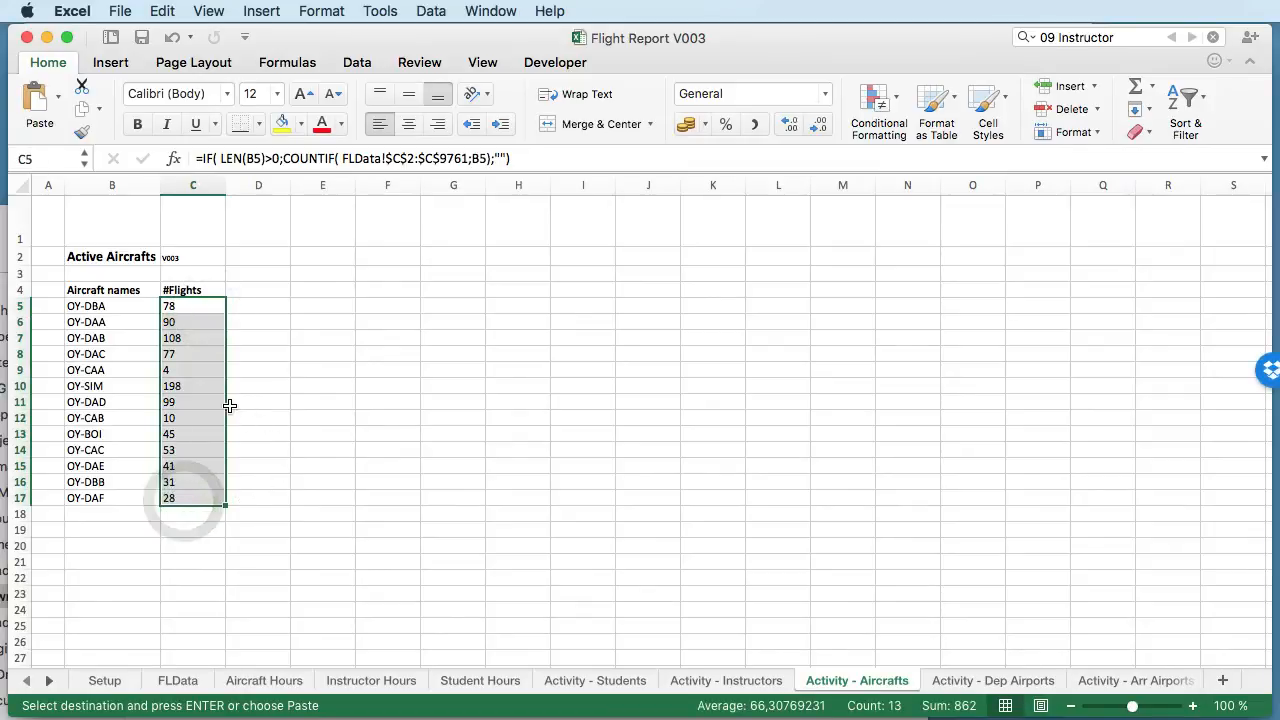
pyautogui.click(201, 386)
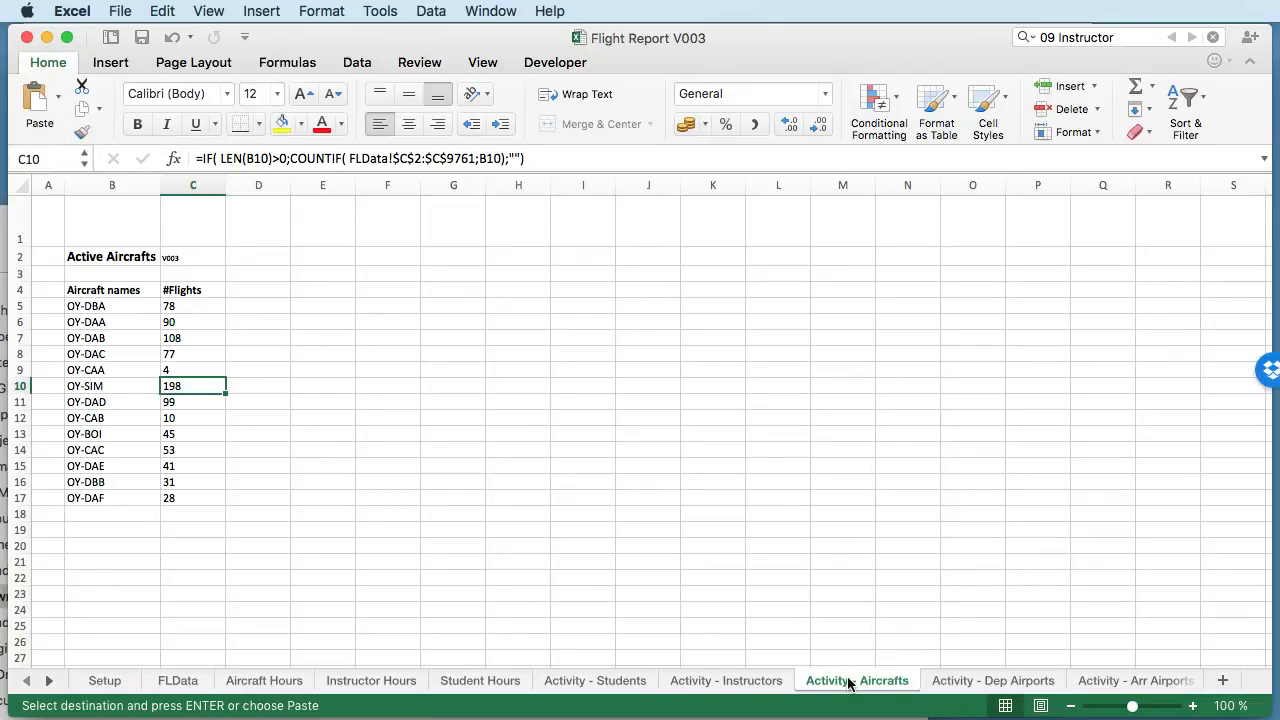
pyautogui.click(991, 684)
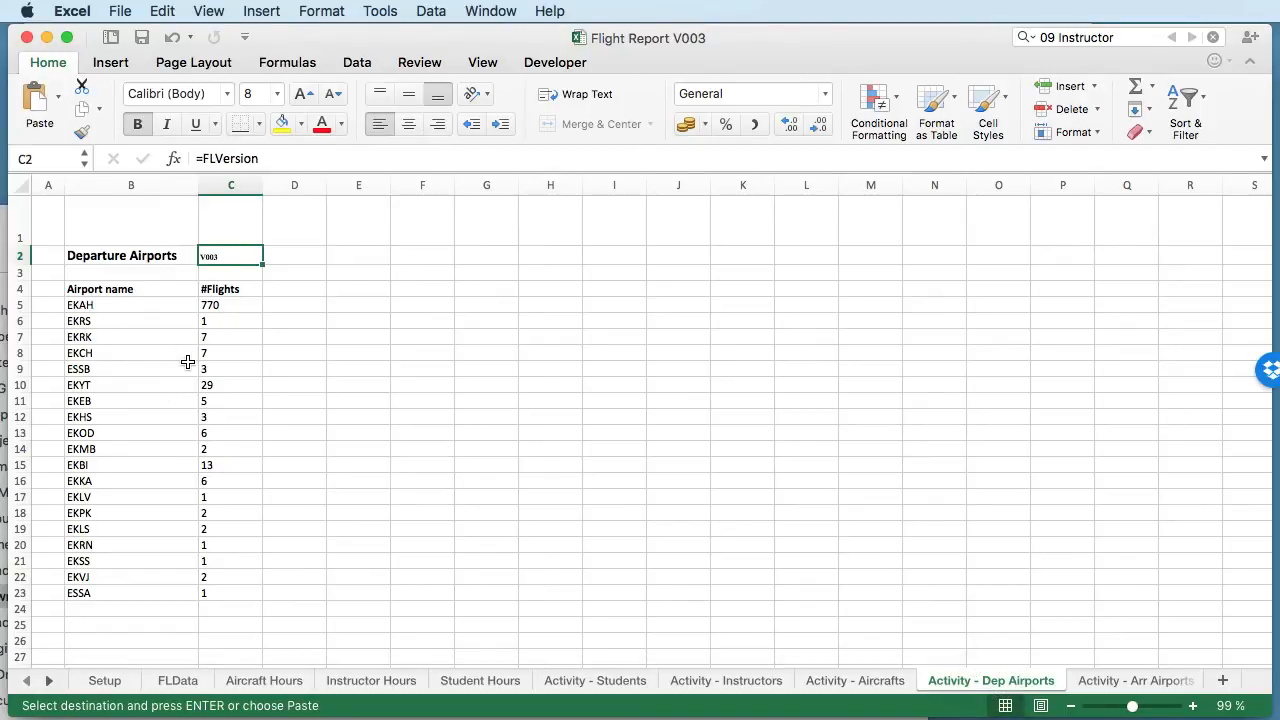
# - Examine the arrival airport list on Activity - Arr Airports, including the count formula in C9 and the airport name formula in B6
pyautogui.click(1107, 683)
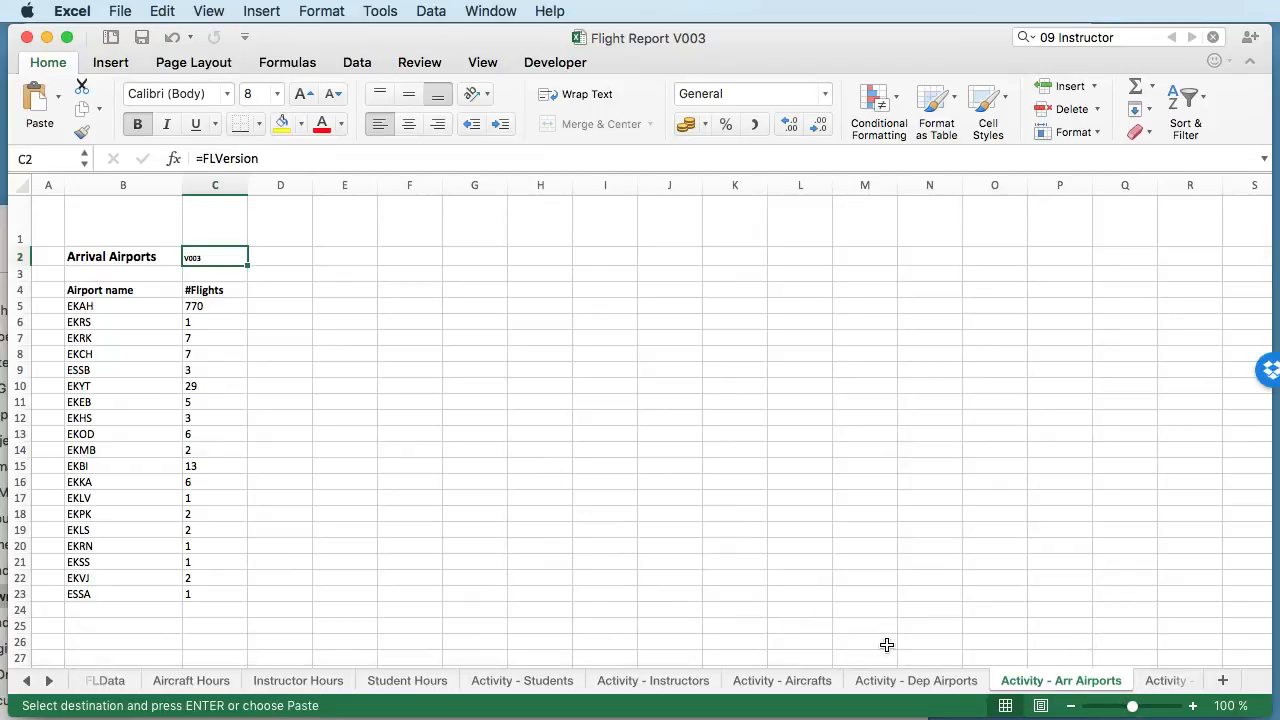
pyautogui.click(49, 681)
pyautogui.click(49, 681)
pyautogui.click(219, 374)
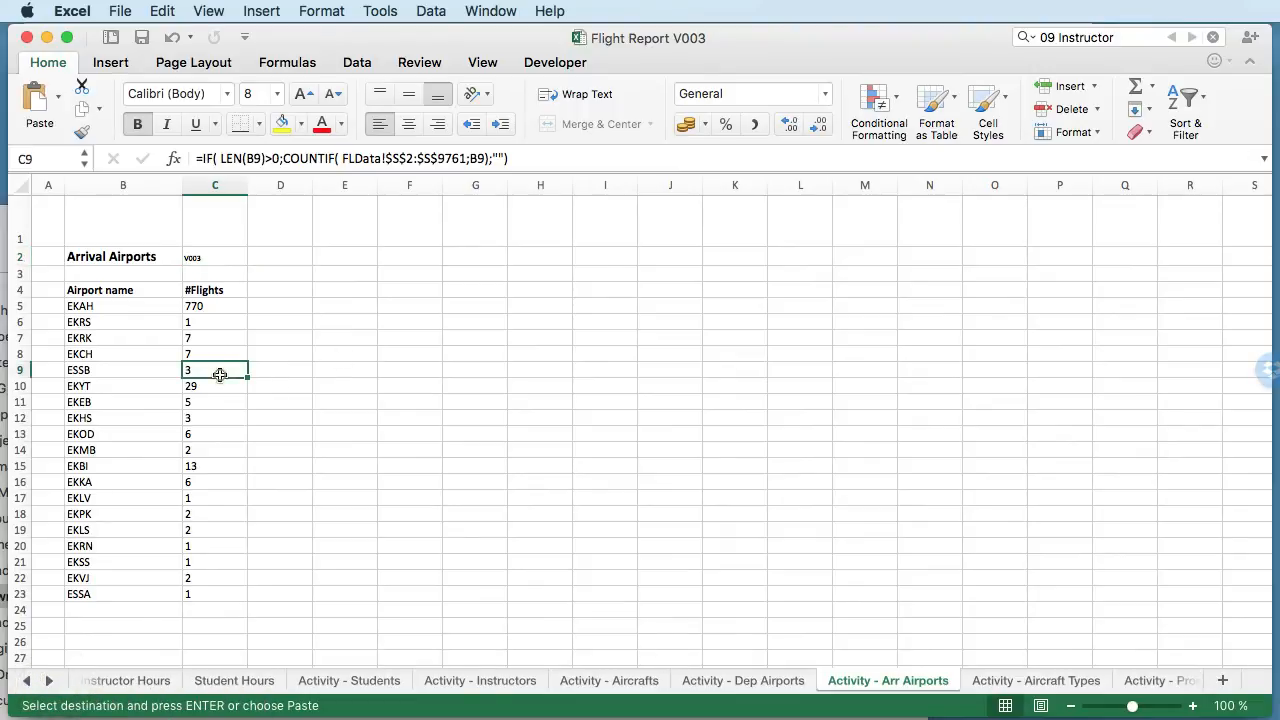
pyautogui.click(111, 327)
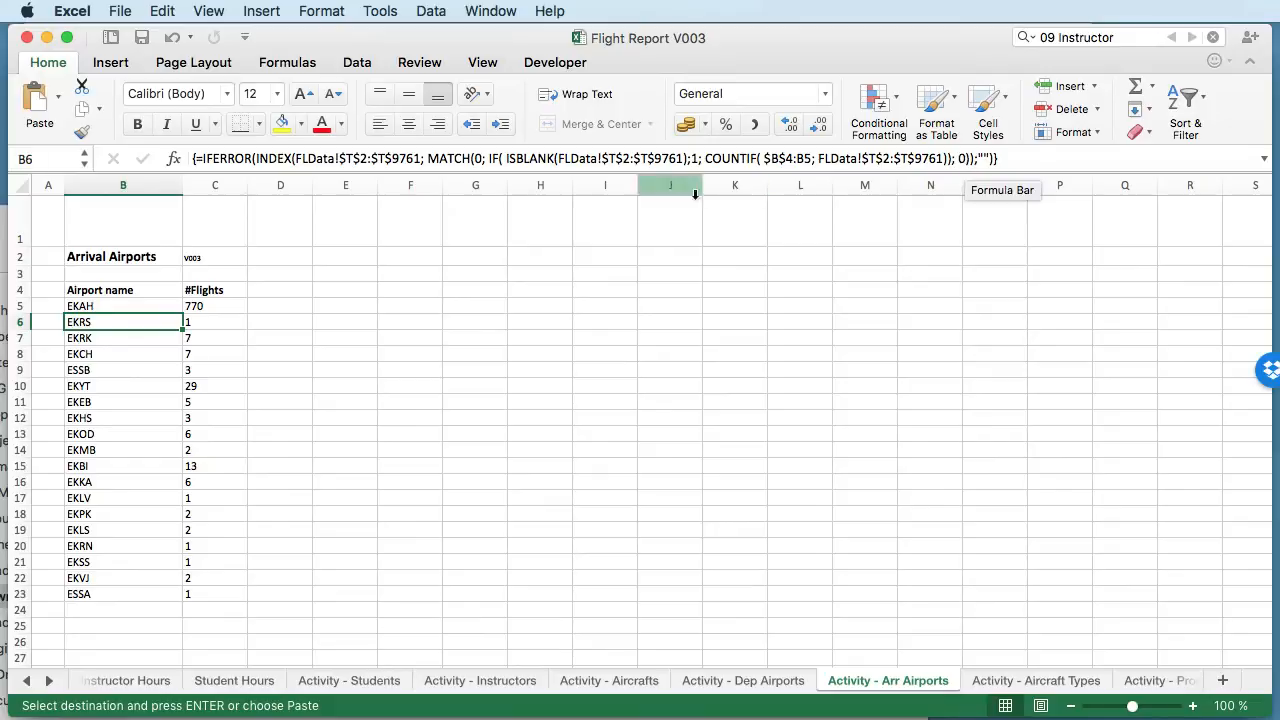
# - Compare the aircraft types in B5:B9 on Activity - Aircraft Types with the engine types listed on the Setup sheet
pyautogui.click(1058, 688)
pyautogui.moveTo(120, 306); pyautogui.dragTo(121, 370)
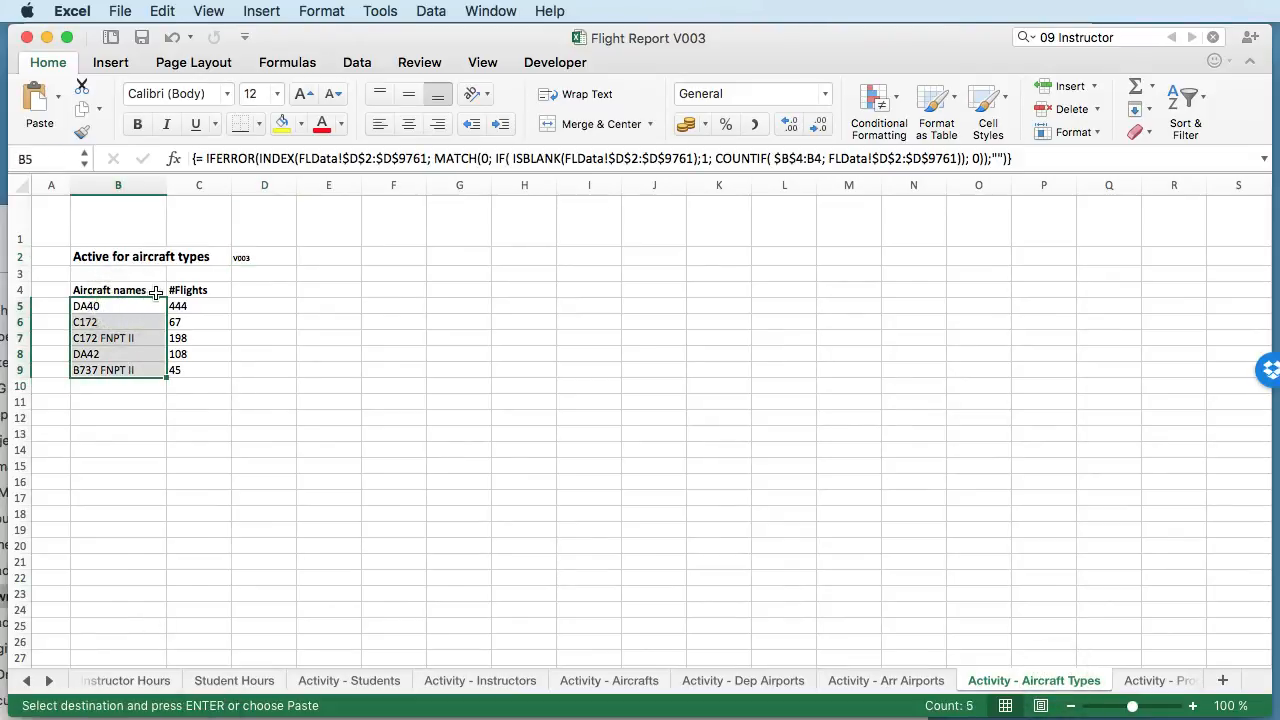
pyautogui.click(27, 680)
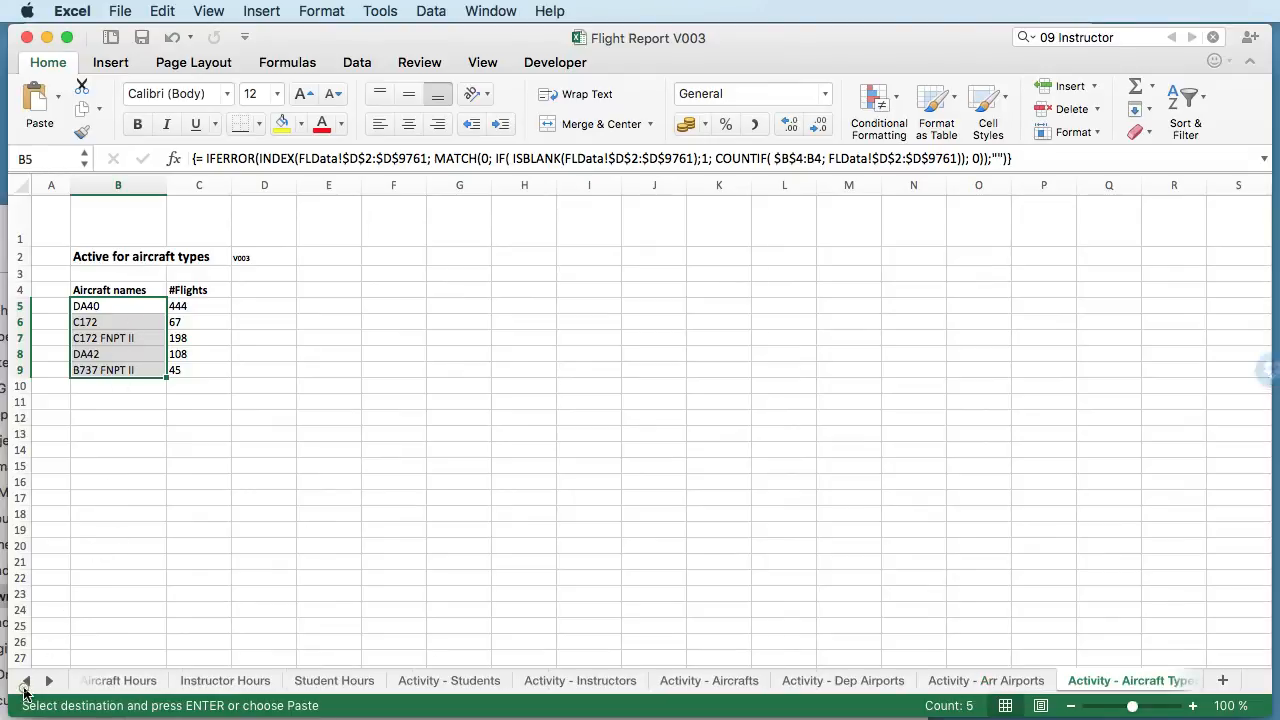
pyautogui.click(100, 681)
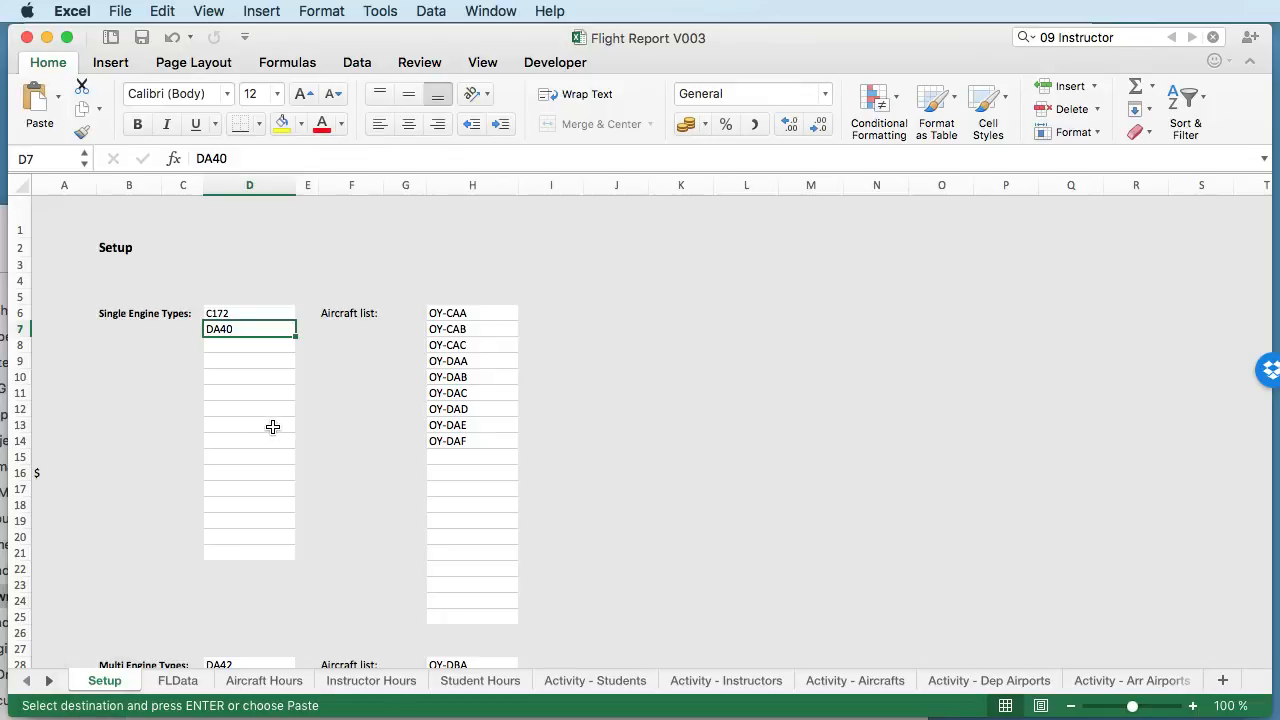
pyautogui.click(48, 680)
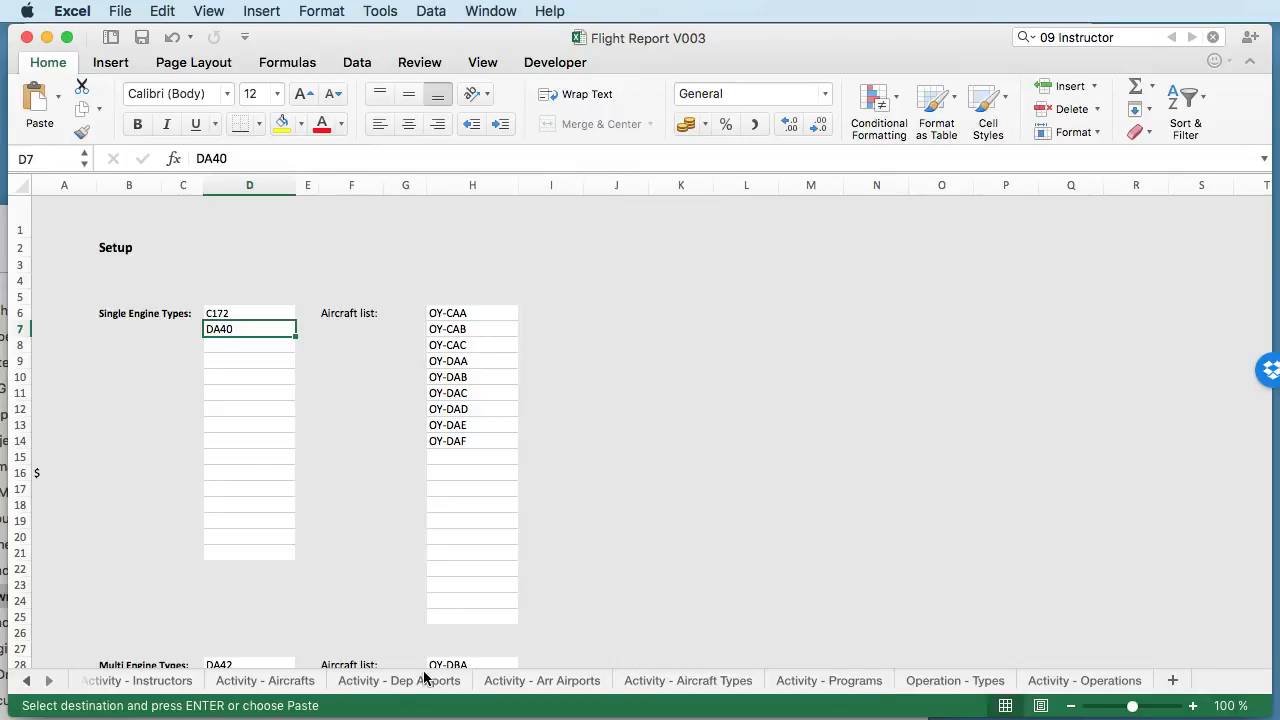
pyautogui.click(24, 682)
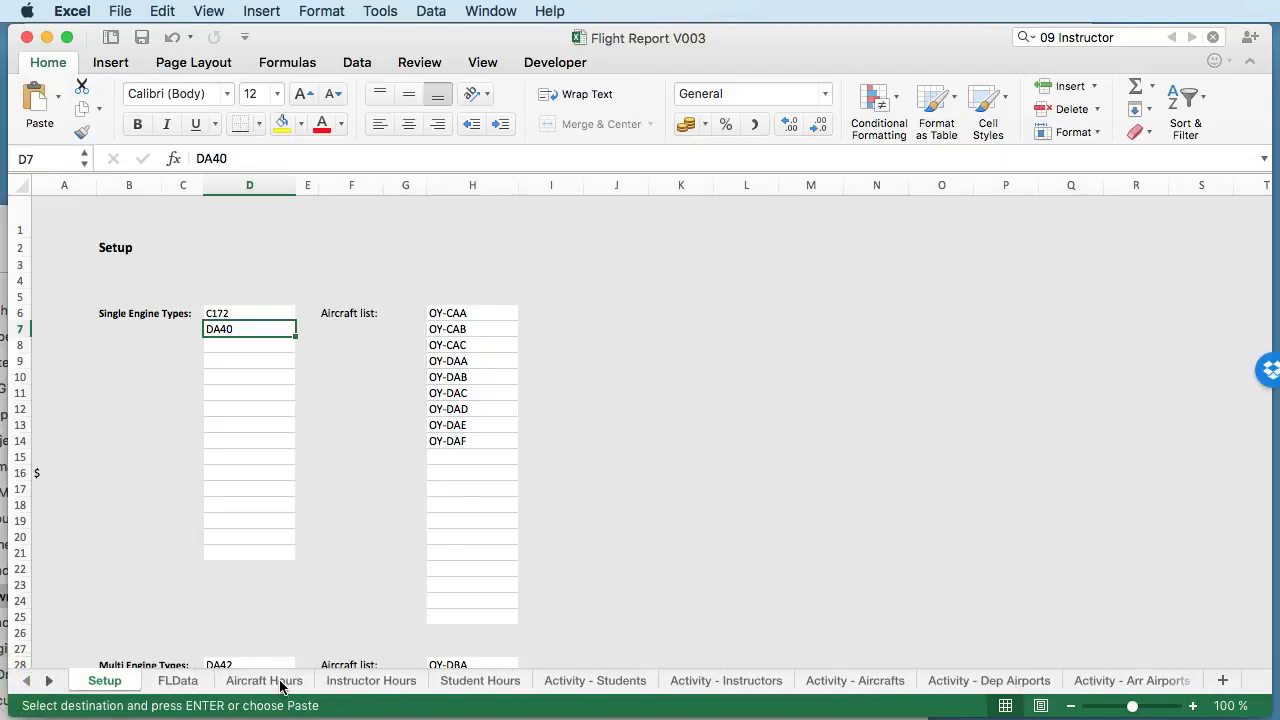
# - Look through the single engine production totals on the Aircraft Hours sheet, including the aircraft name formula in B11
pyautogui.click(264, 681)
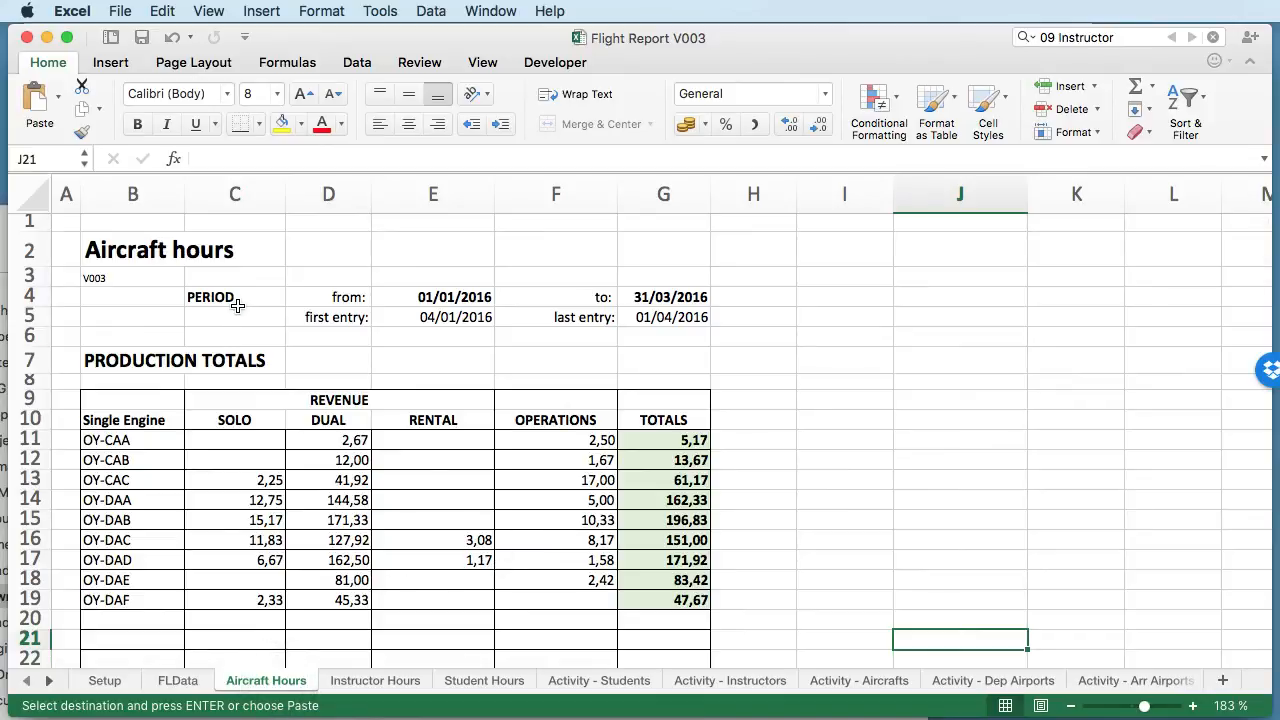
pyautogui.click(148, 449)
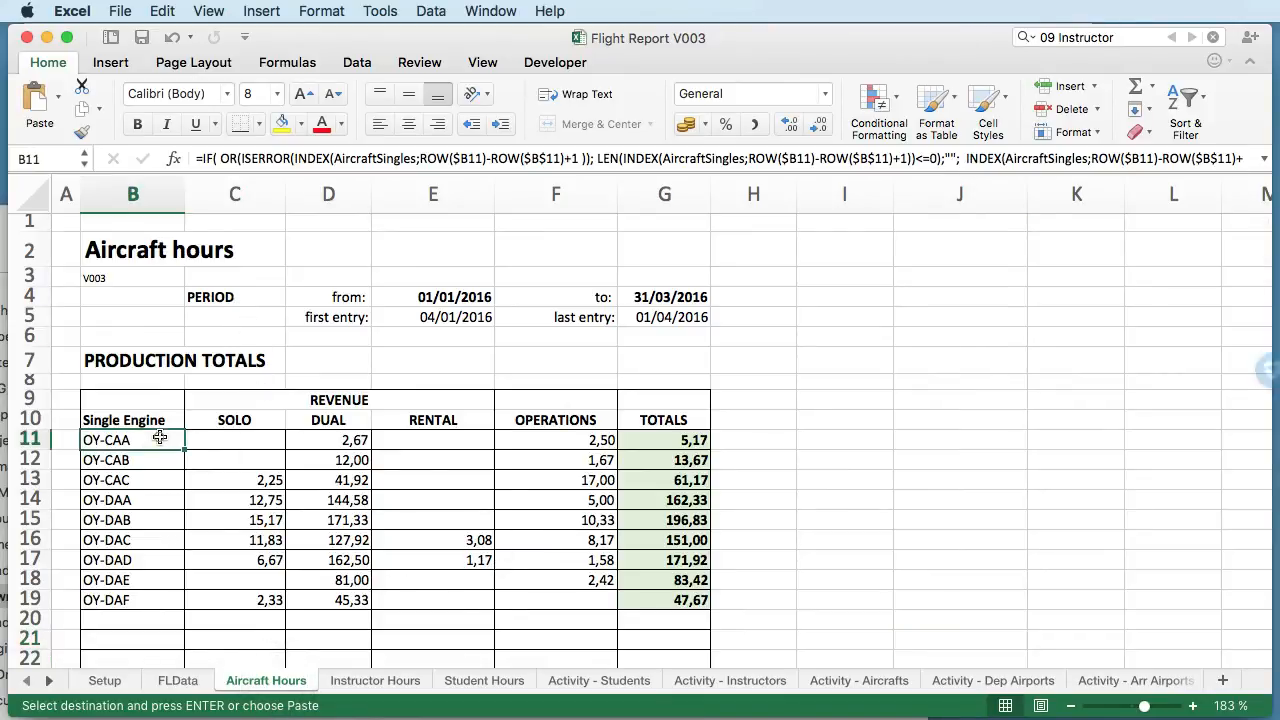
pyautogui.scroll(-3, 205, 494)
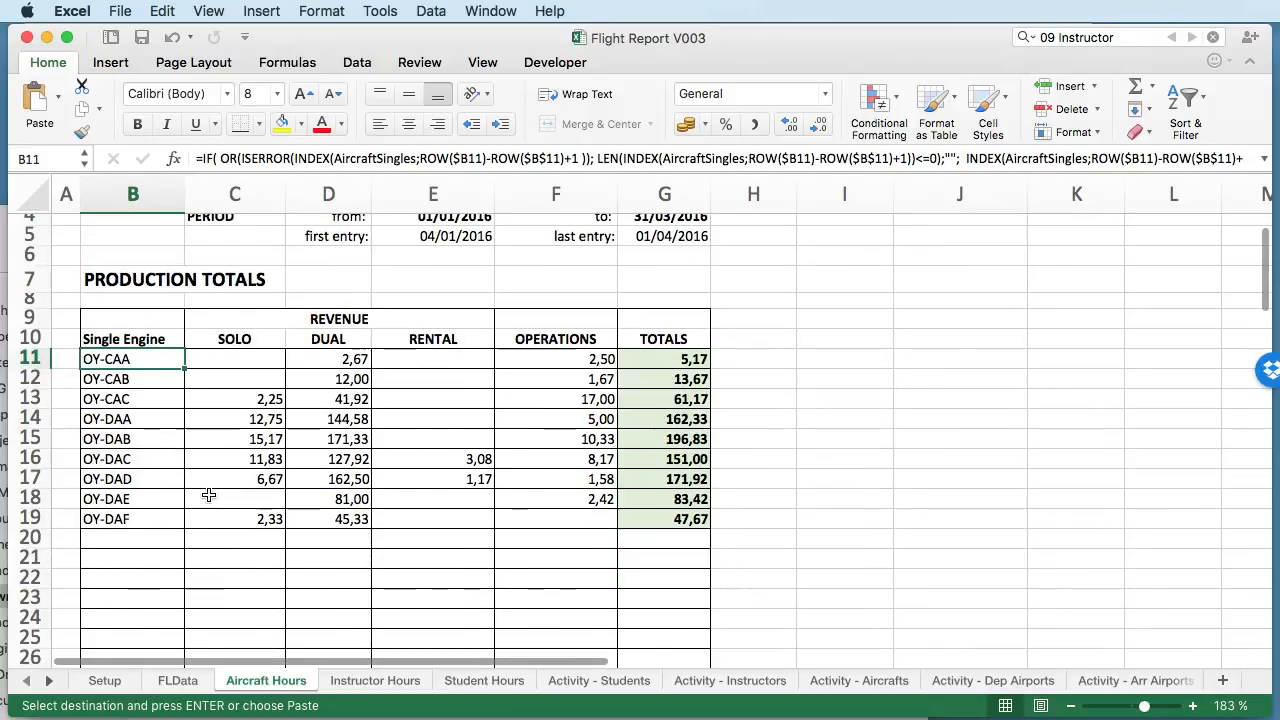
pyautogui.scroll(-3, 209, 494)
pyautogui.scroll(3, 209, 495)
pyautogui.scroll(3, 209, 495)
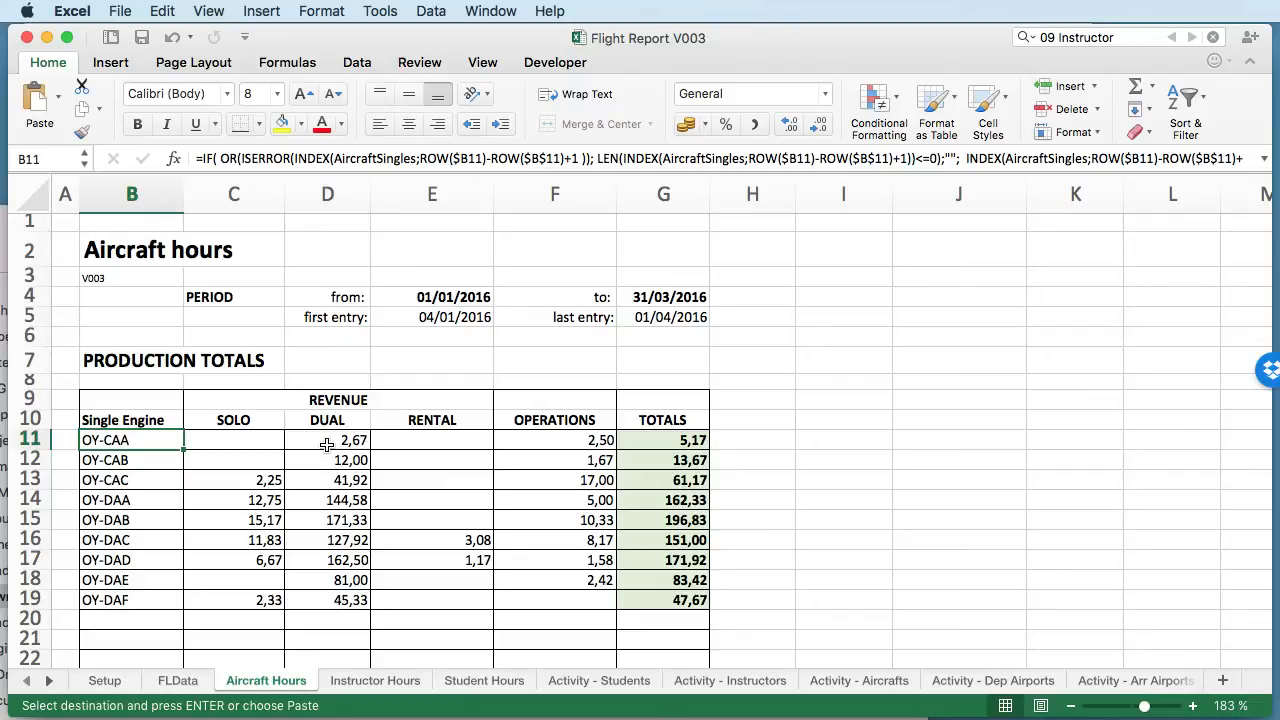
# - Review the Revenue and Operations headings on Aircraft Hours, along with the Solo, Dual and Rental columns under Revenue
pyautogui.click(336, 405)
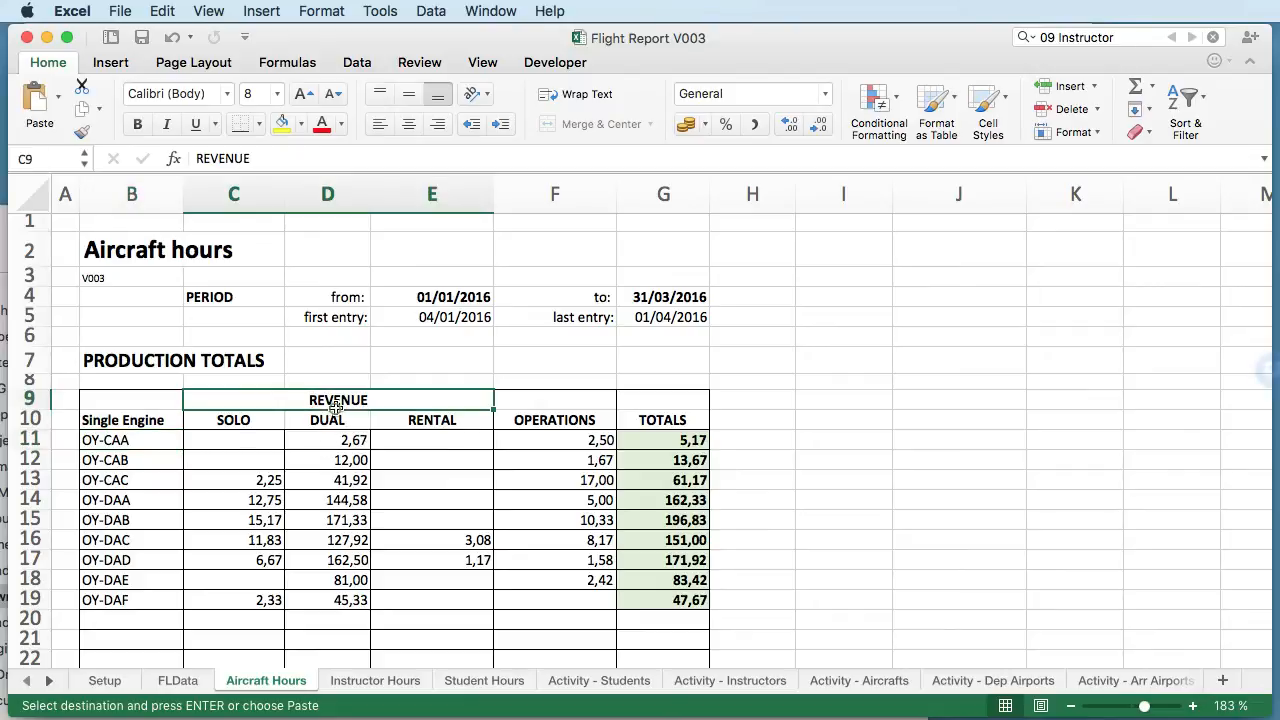
pyautogui.click(543, 423)
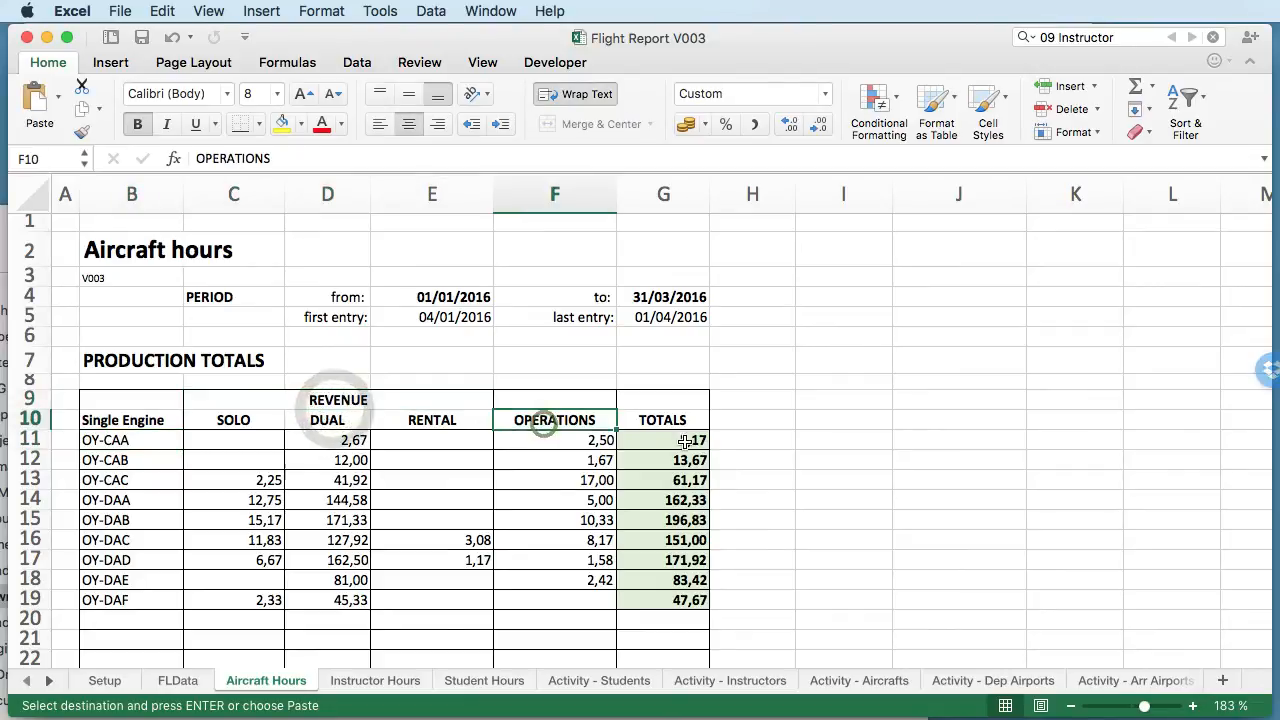
pyautogui.click(238, 420)
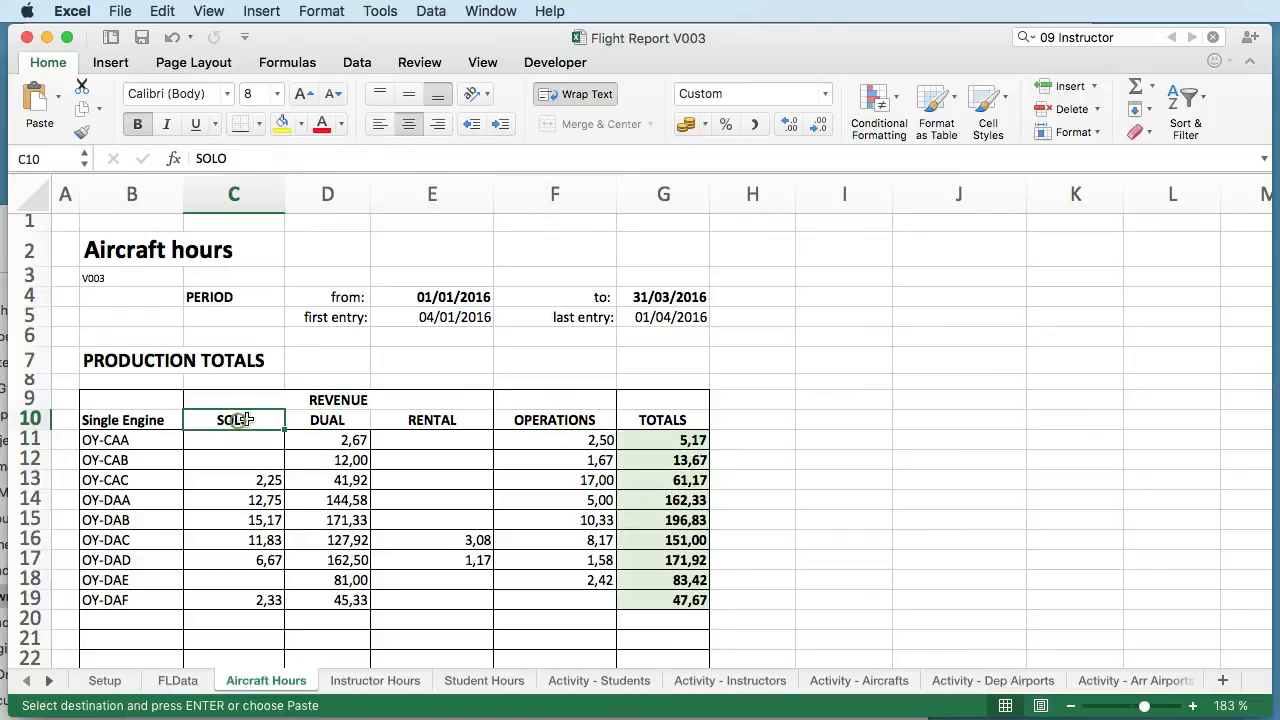
pyautogui.click(311, 425)
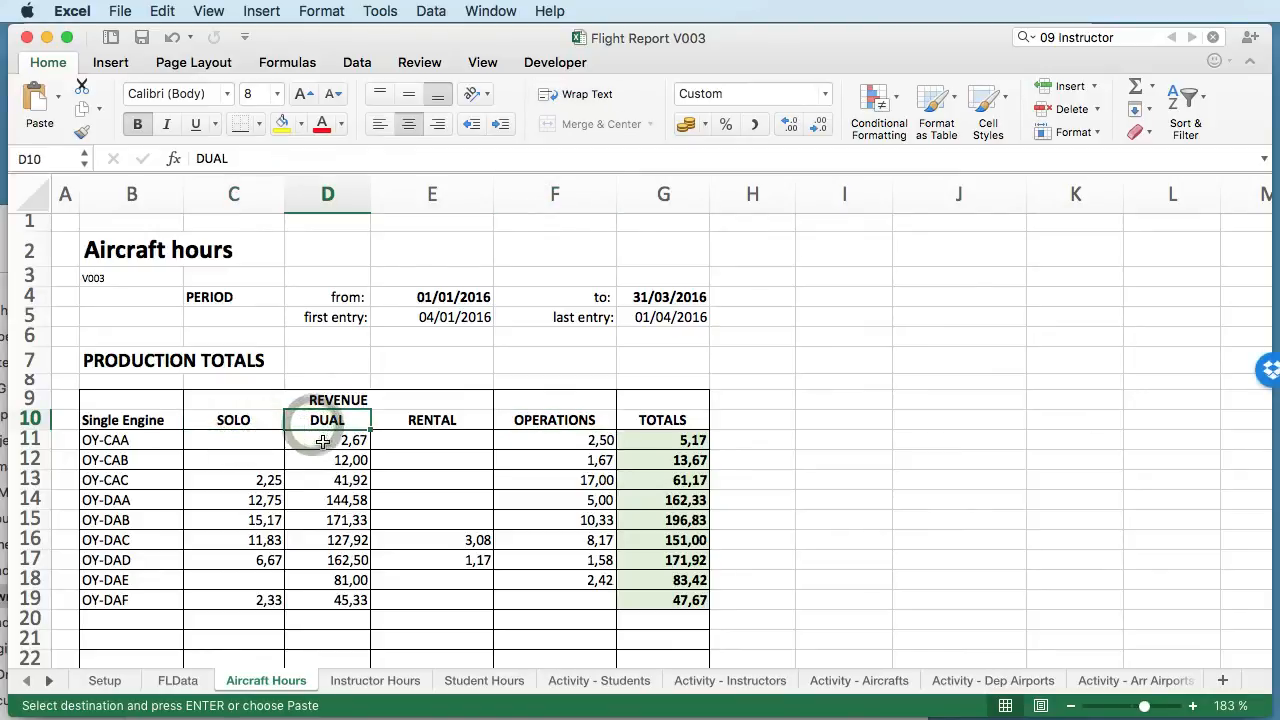
pyautogui.click(451, 427)
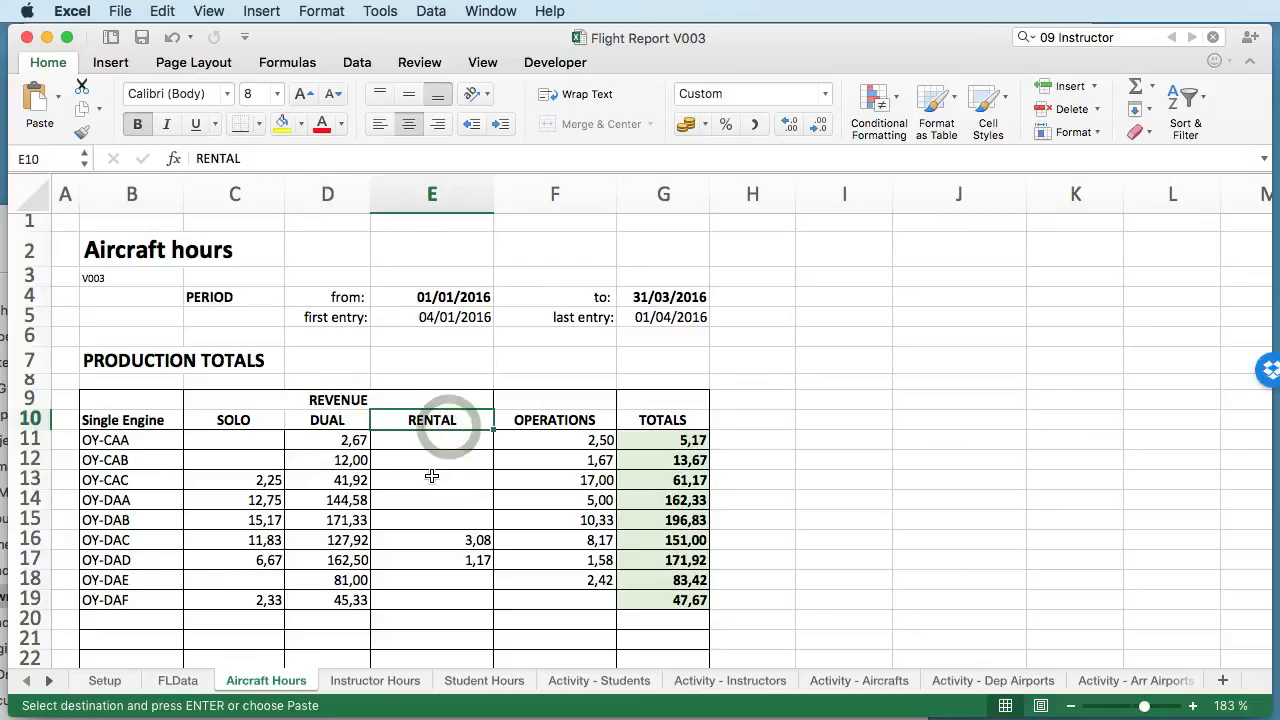
# - Inspect the hour-summing formulas behind the Operations hours in F11 and the Dual hours in D11 through D13
pyautogui.click(551, 441)
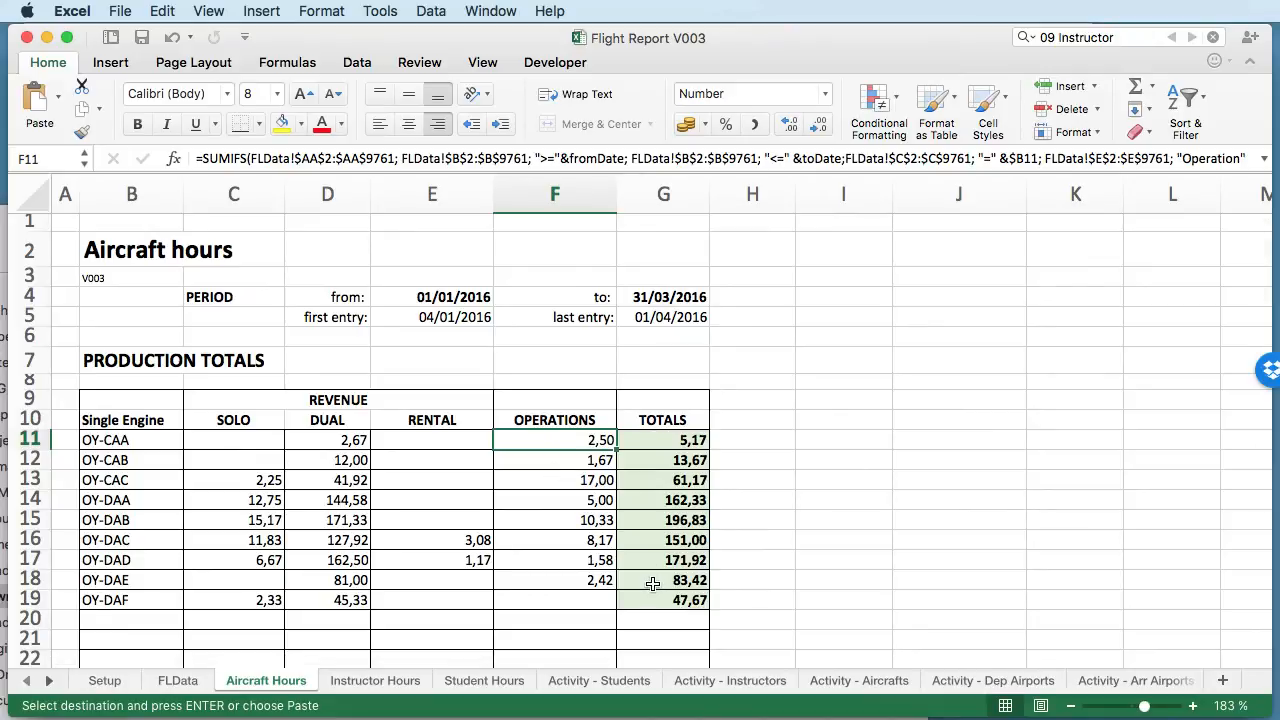
pyautogui.click(343, 482)
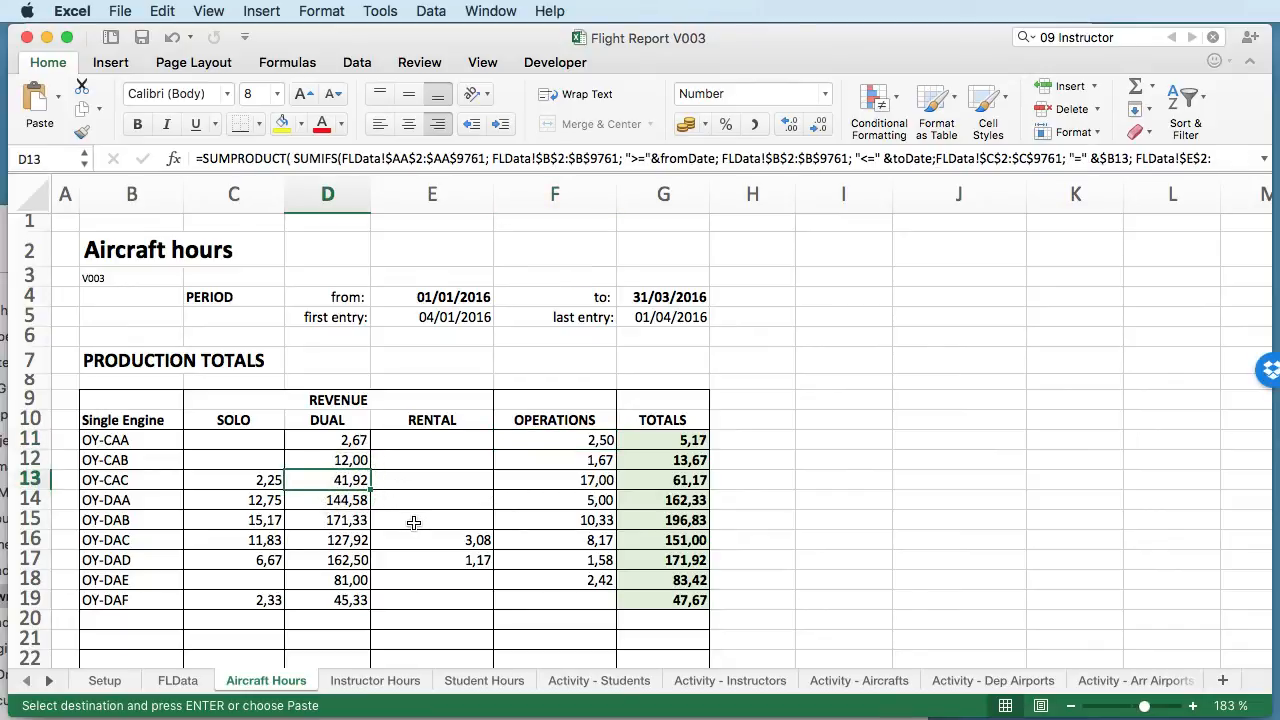
pyautogui.click(355, 440)
pyautogui.click(363, 462)
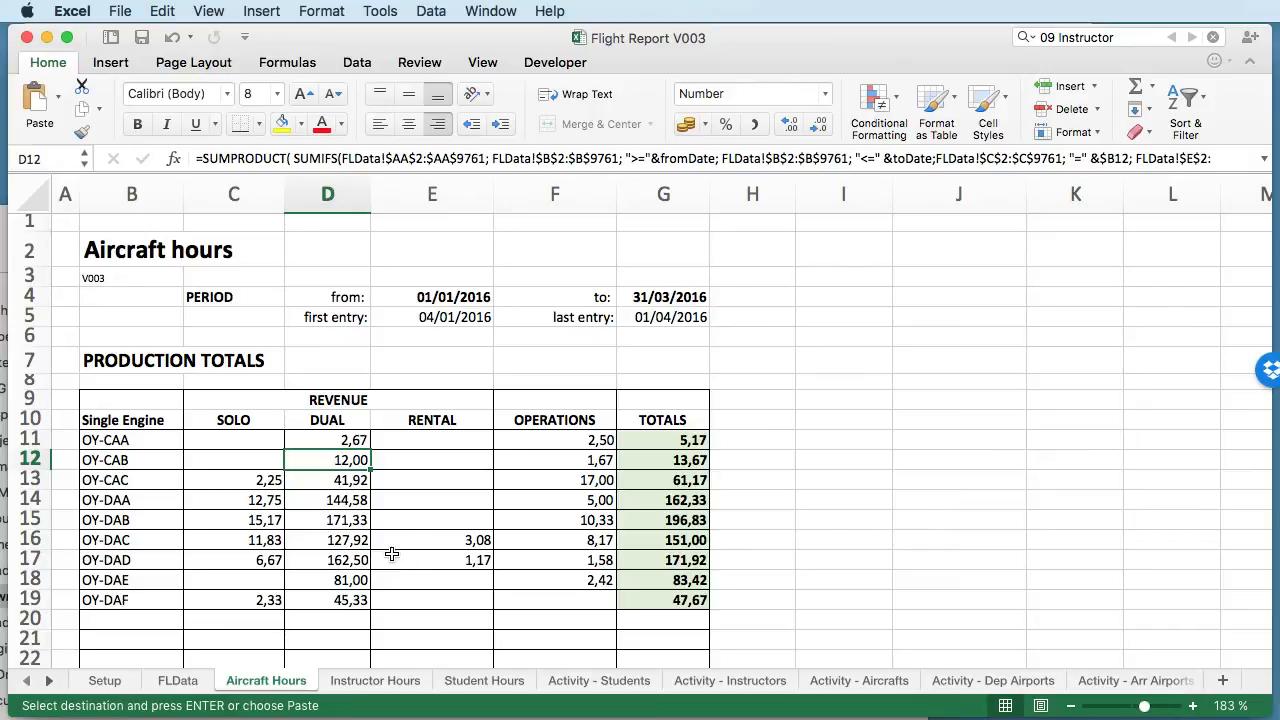
# - Set the period's end date in G4 on Aircraft Hours to 31/01/2016
pyautogui.click(455, 300)
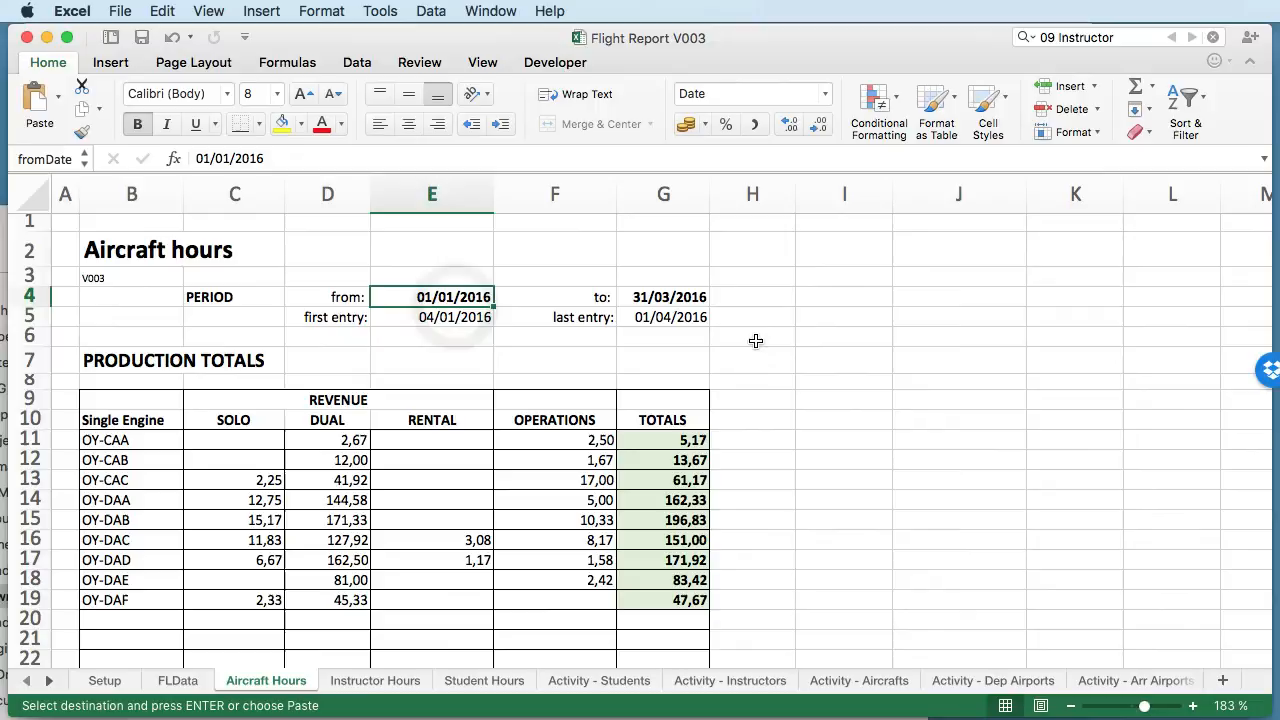
pyautogui.hscroll(2, 674, 330)
pyautogui.hscroll(-2, 675, 333)
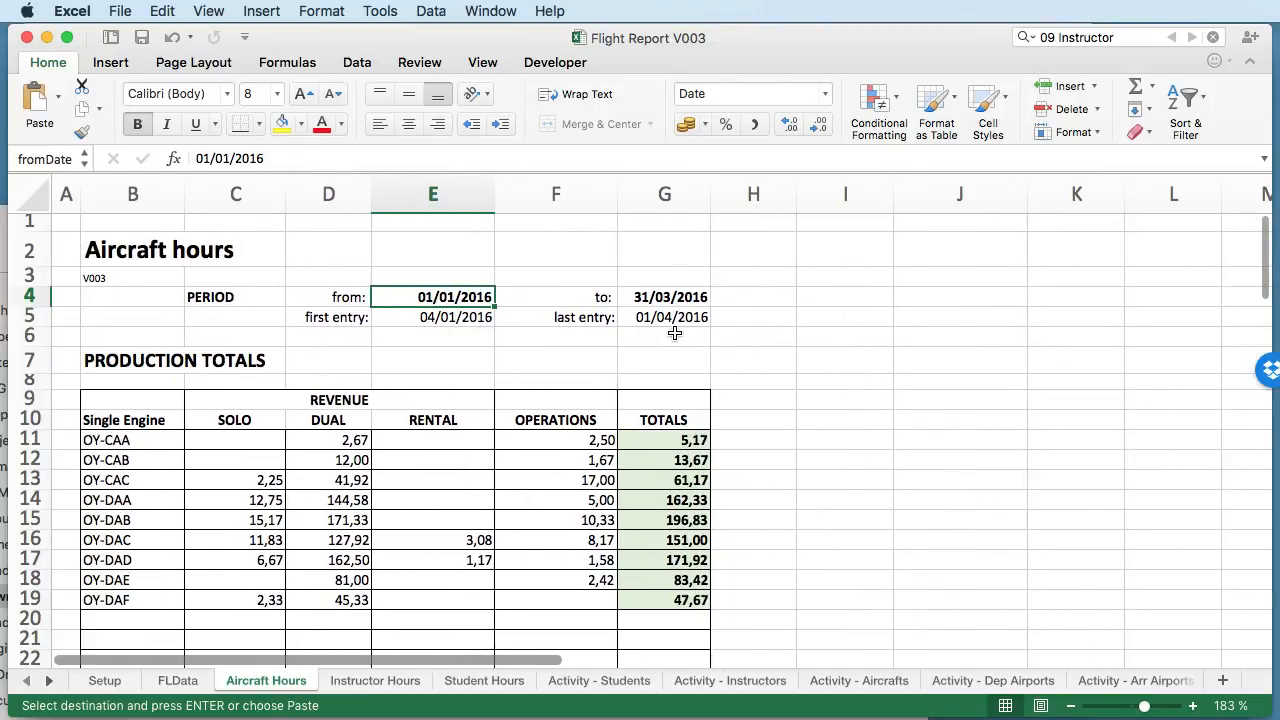
pyautogui.click(655, 298)
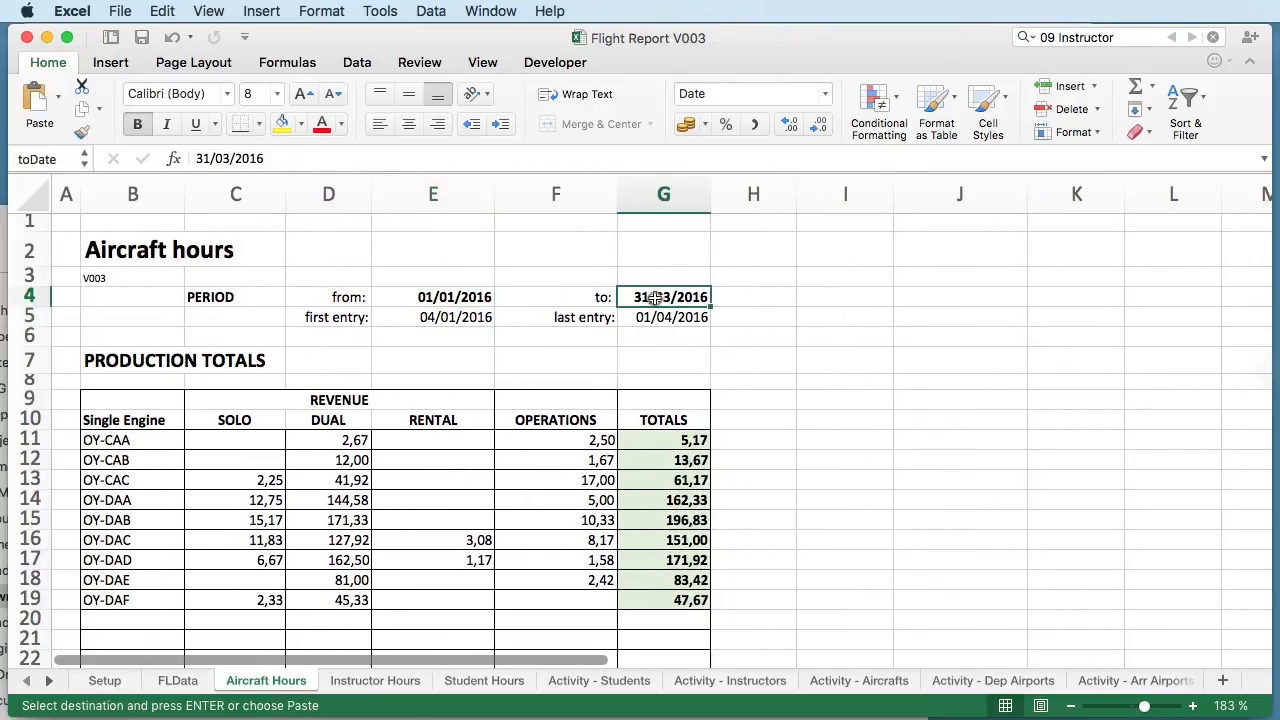
pyautogui.doubleClick(662, 298)
pyautogui.press('Delete')
pyautogui.write('1')
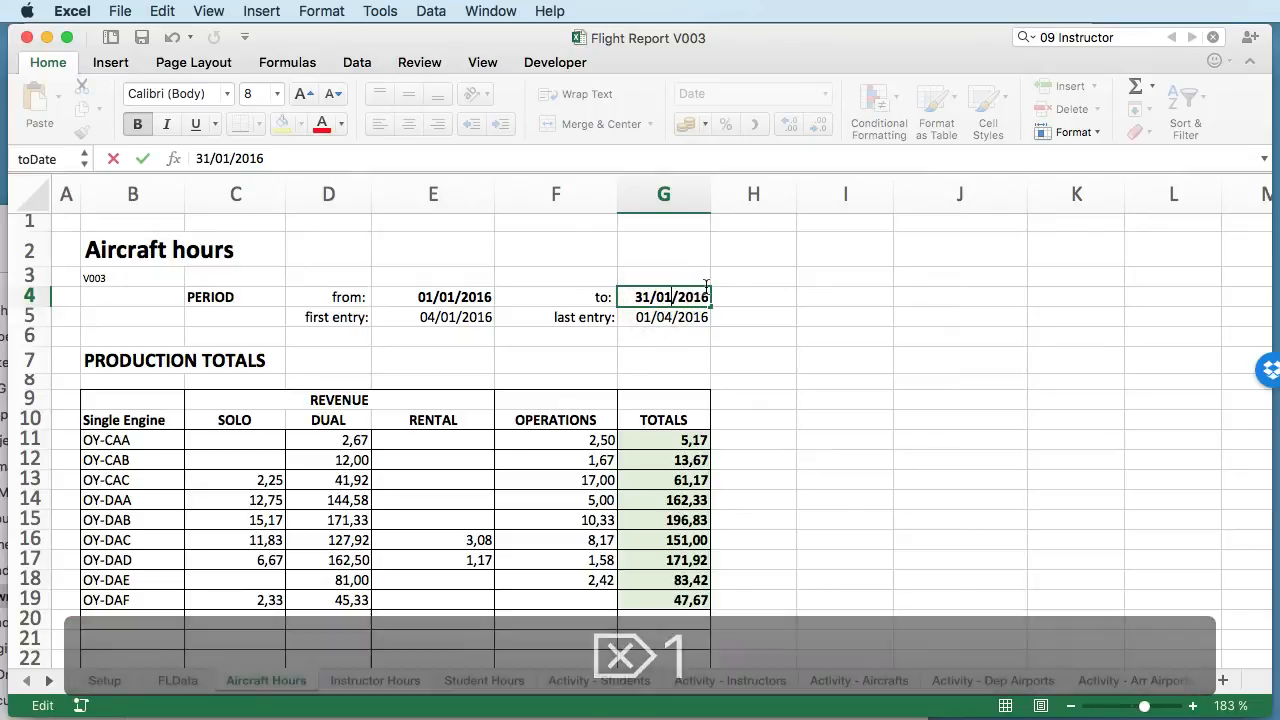
pyautogui.press('Return')
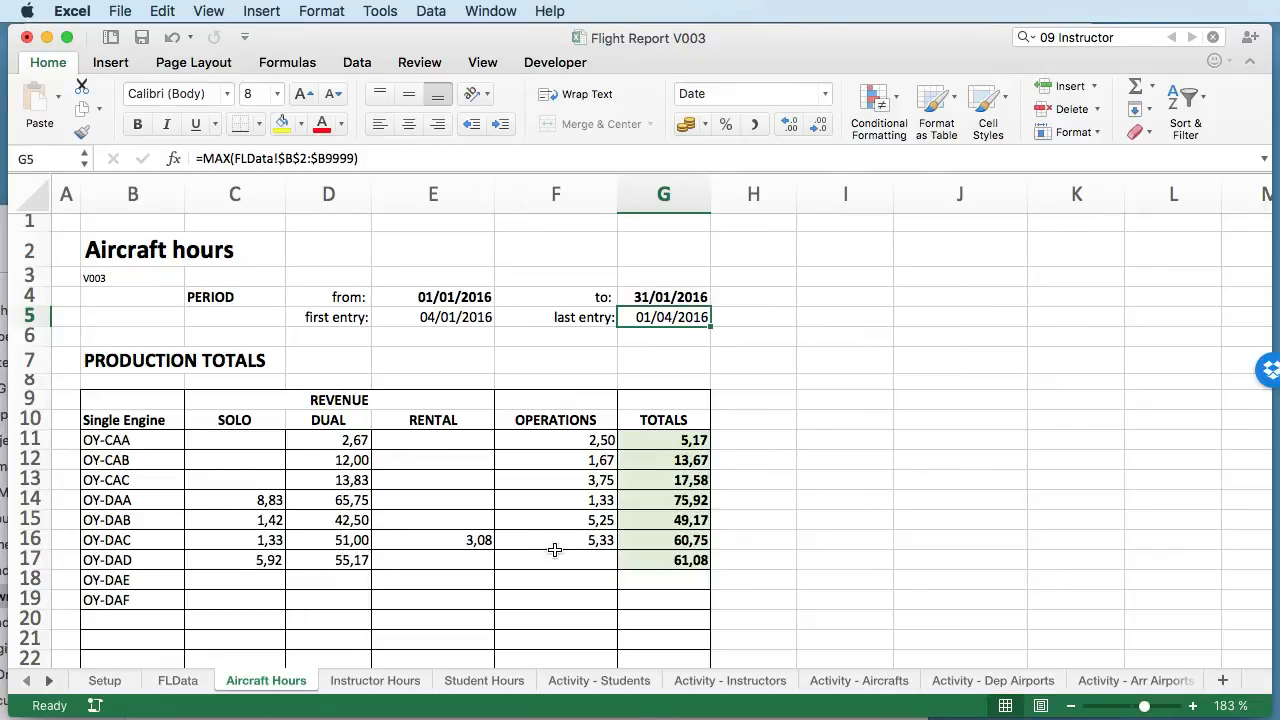
# - Check the period's from and to dates on Aircraft Hours, and view the dated flight records on the FLData sheet
pyautogui.click(658, 297)
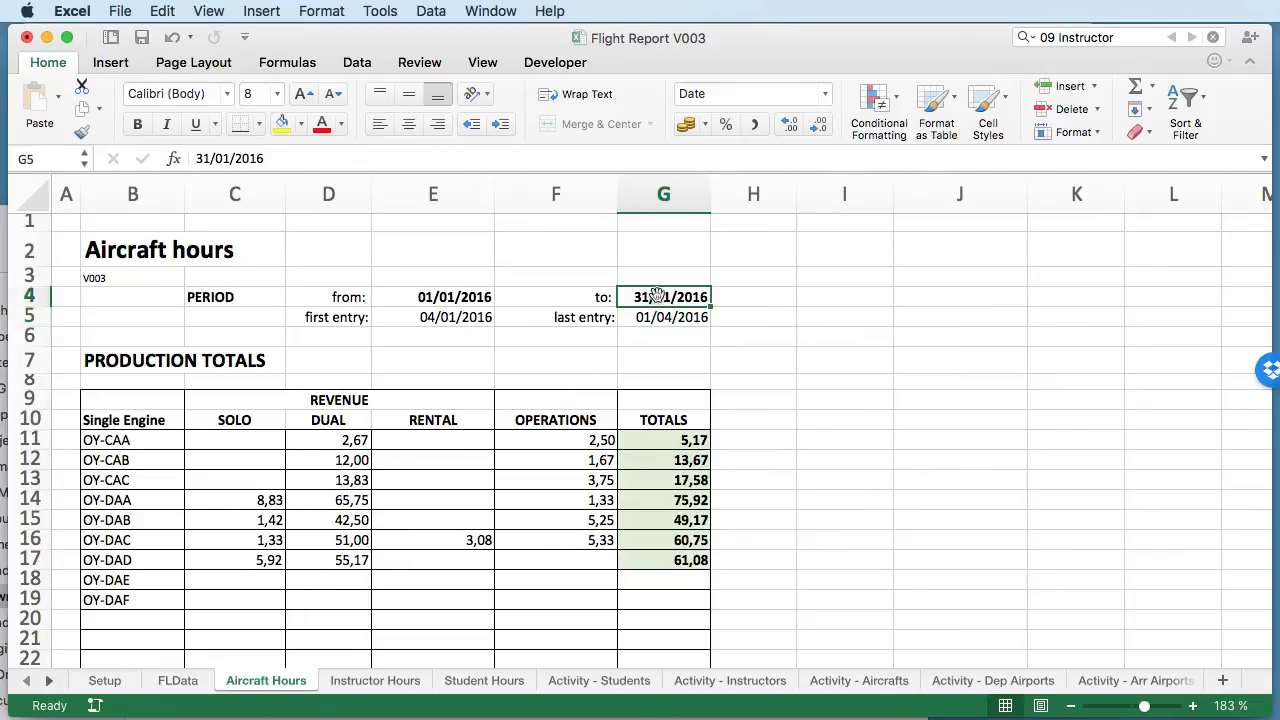
pyautogui.click(434, 298)
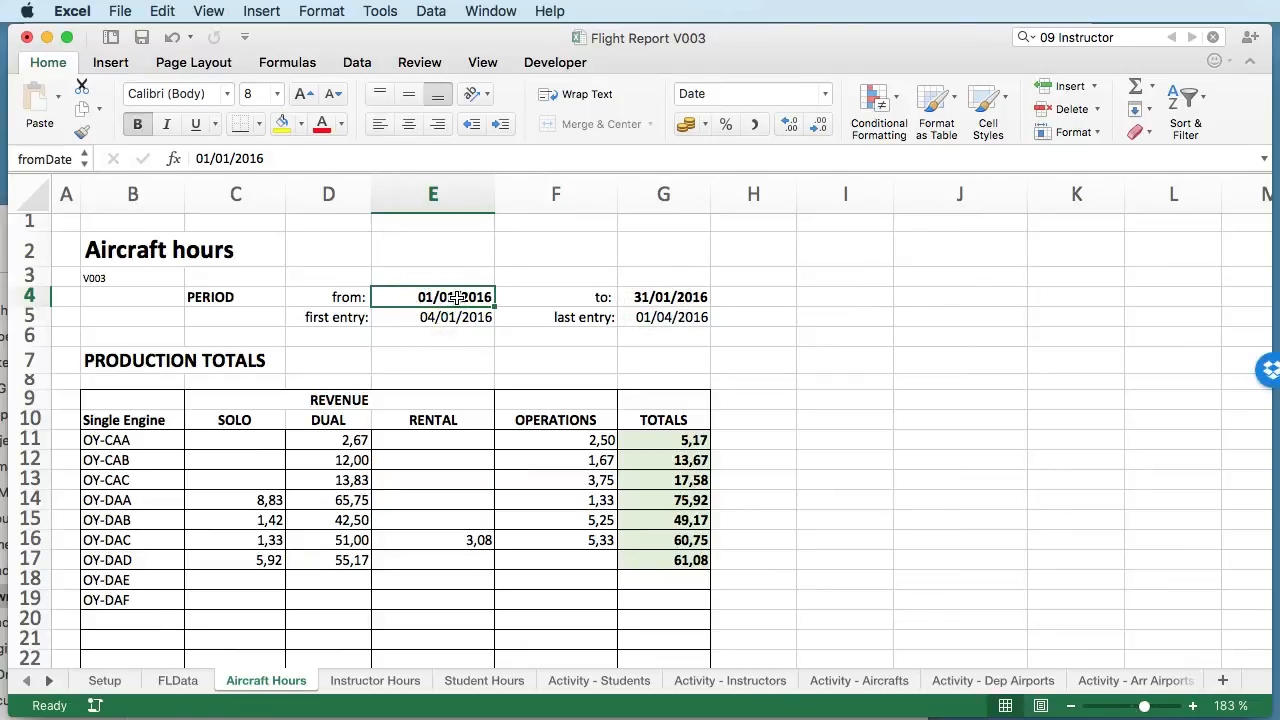
pyautogui.click(180, 680)
pyautogui.scroll(10, 214, 598)
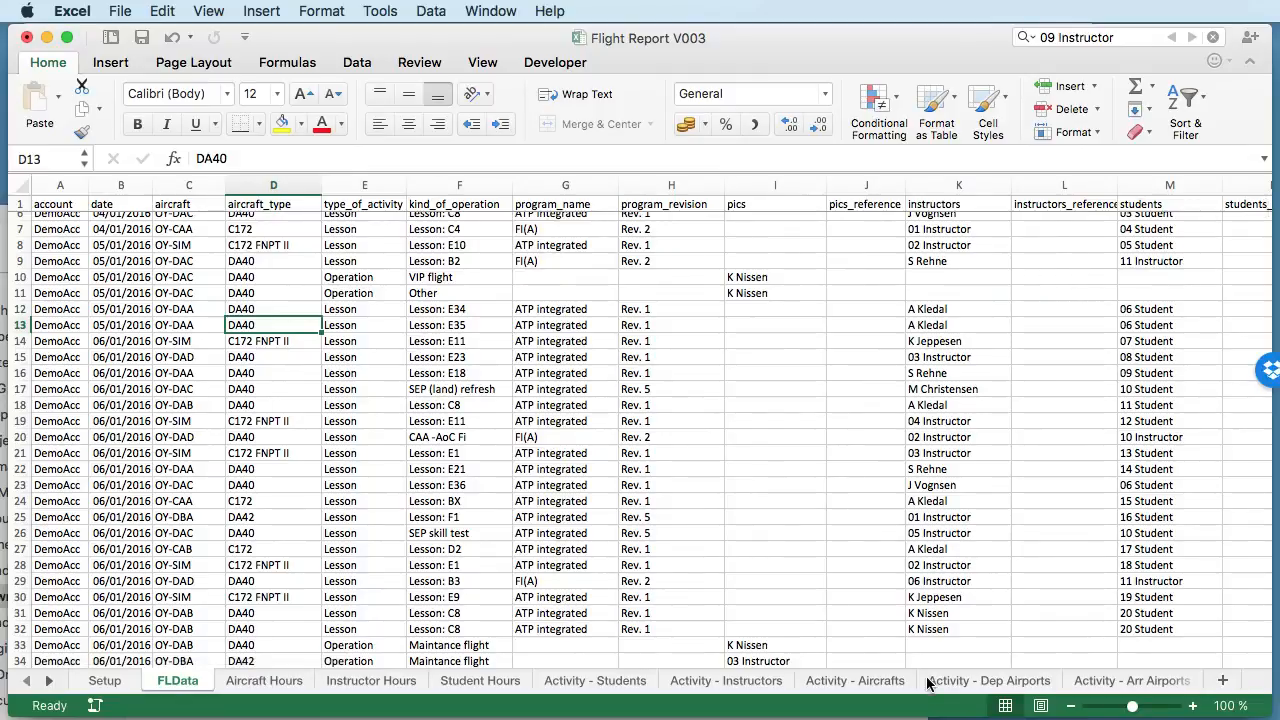
# - Inspect the first entry and last entry date formulas in E5 and G5 on the Aircraft Hours sheet
pyautogui.click(268, 688)
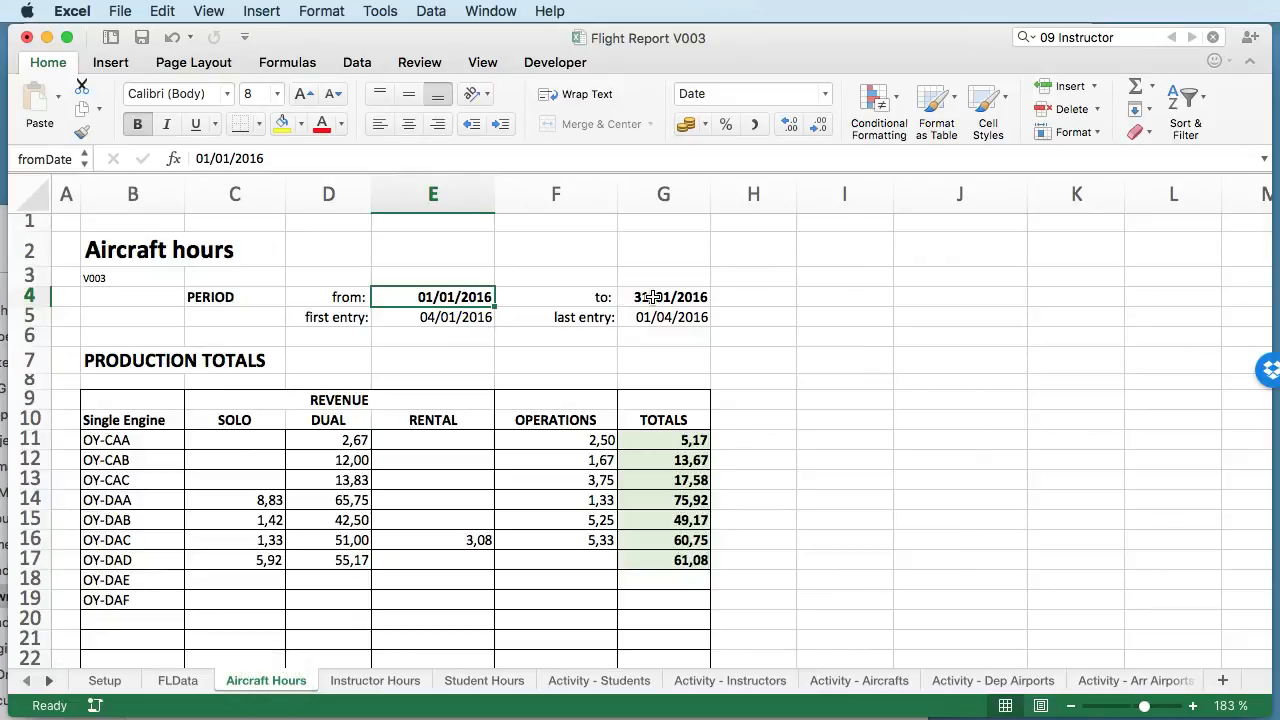
pyautogui.click(455, 320)
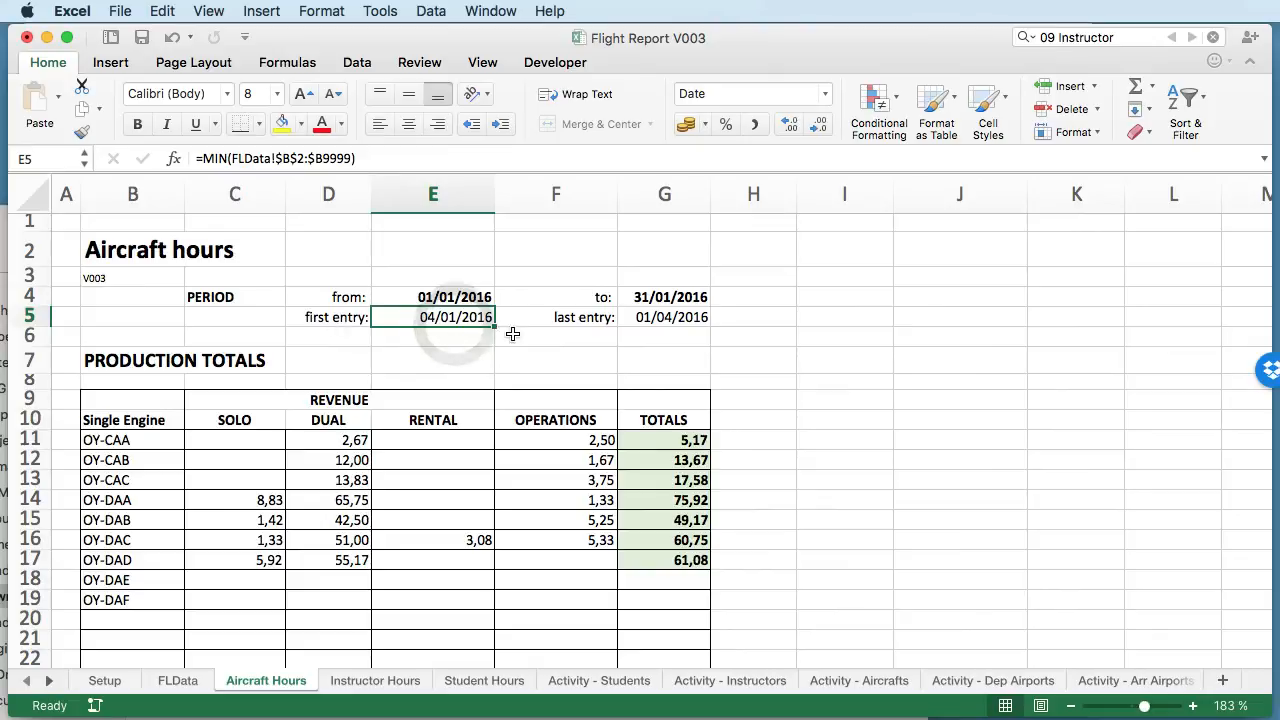
pyautogui.click(584, 318)
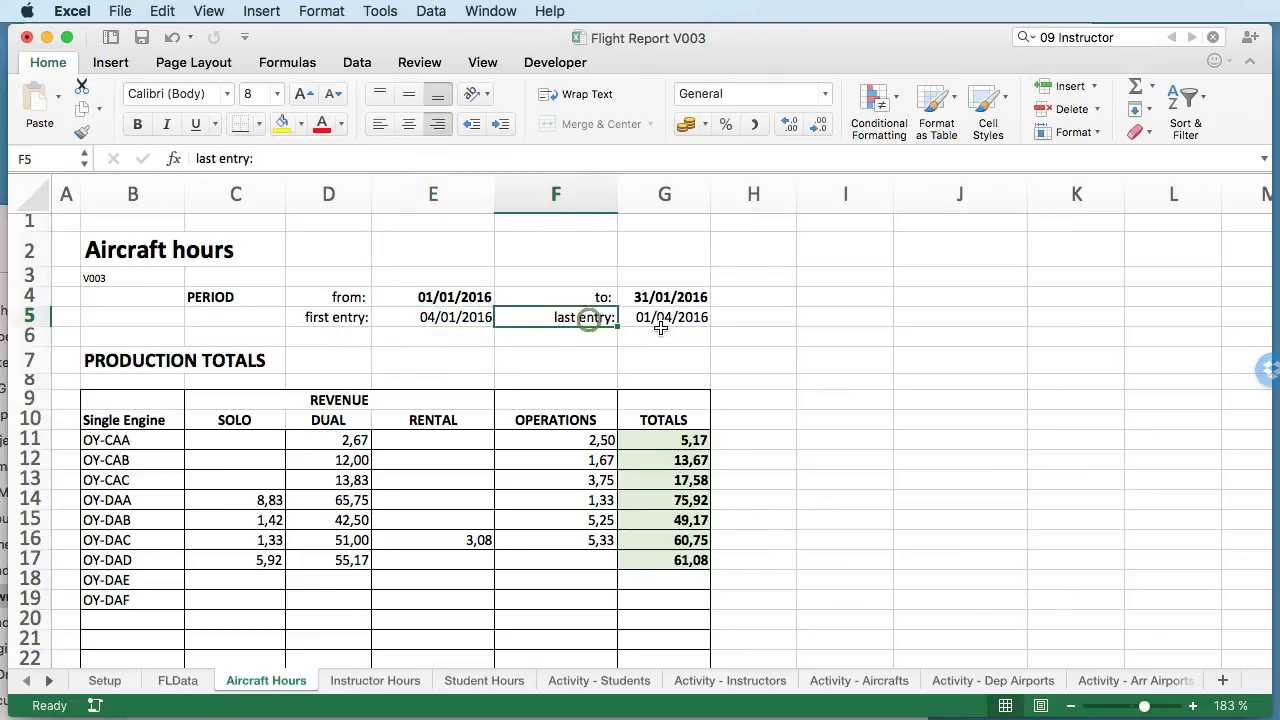
pyautogui.click(440, 318)
pyautogui.click(657, 318)
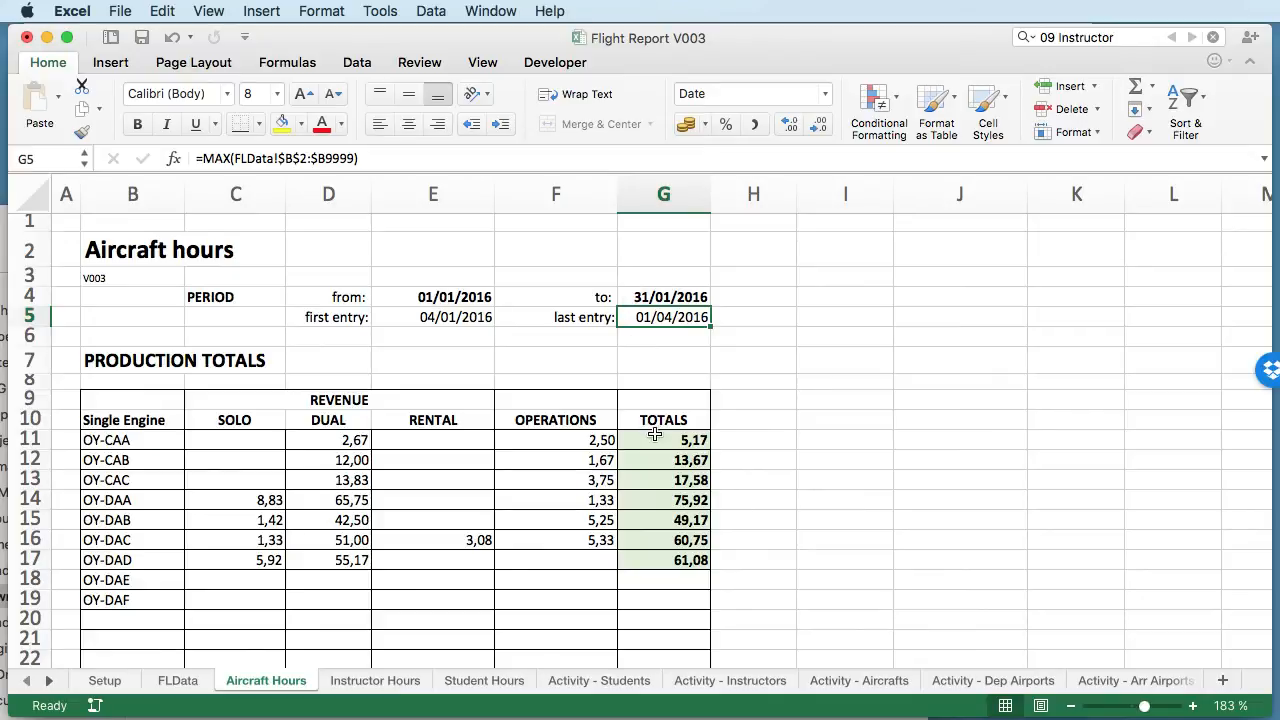
# - Set the period's end date in G4 on Aircraft Hours to 01/04/2016
pyautogui.click(648, 296)
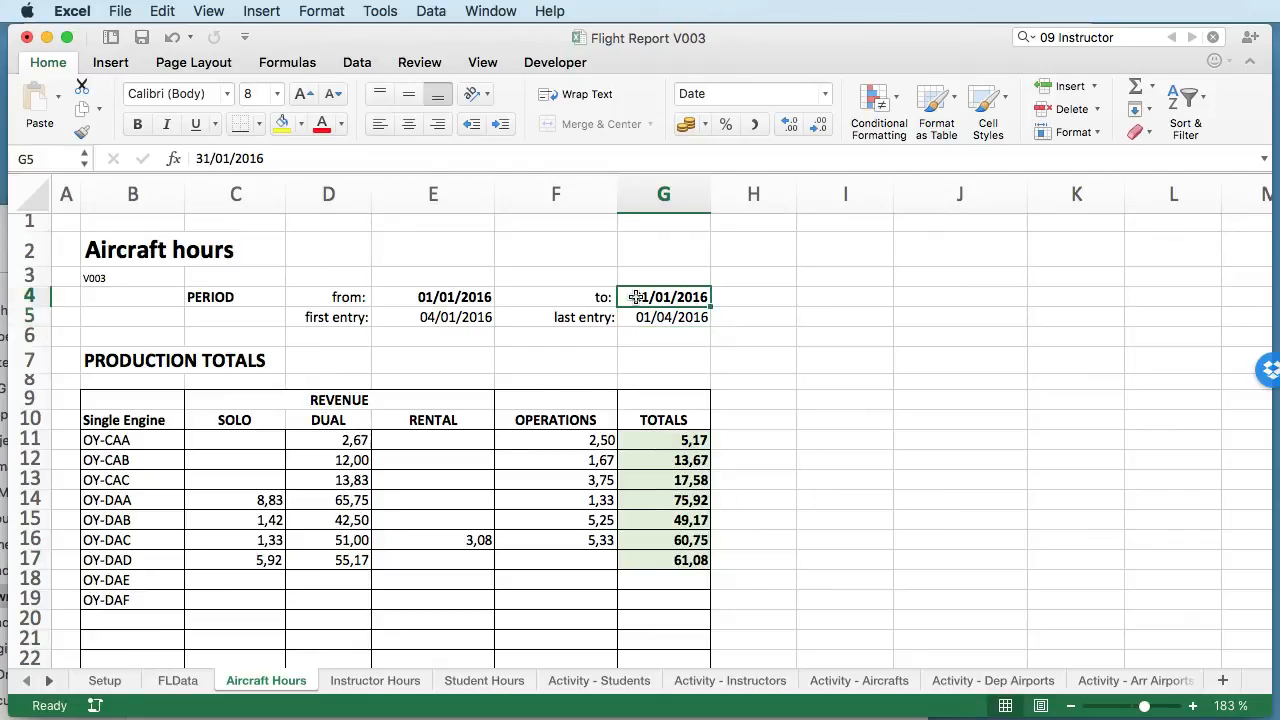
pyautogui.doubleClick(643, 296)
pyautogui.press('BackSpace')
pyautogui.write('4')
pyautogui.press('Left')
pyautogui.press('Left')
pyautogui.press('Left')
pyautogui.press('Left')
pyautogui.press('BackSpace')
pyautogui.write('0')
pyautogui.press('Return')
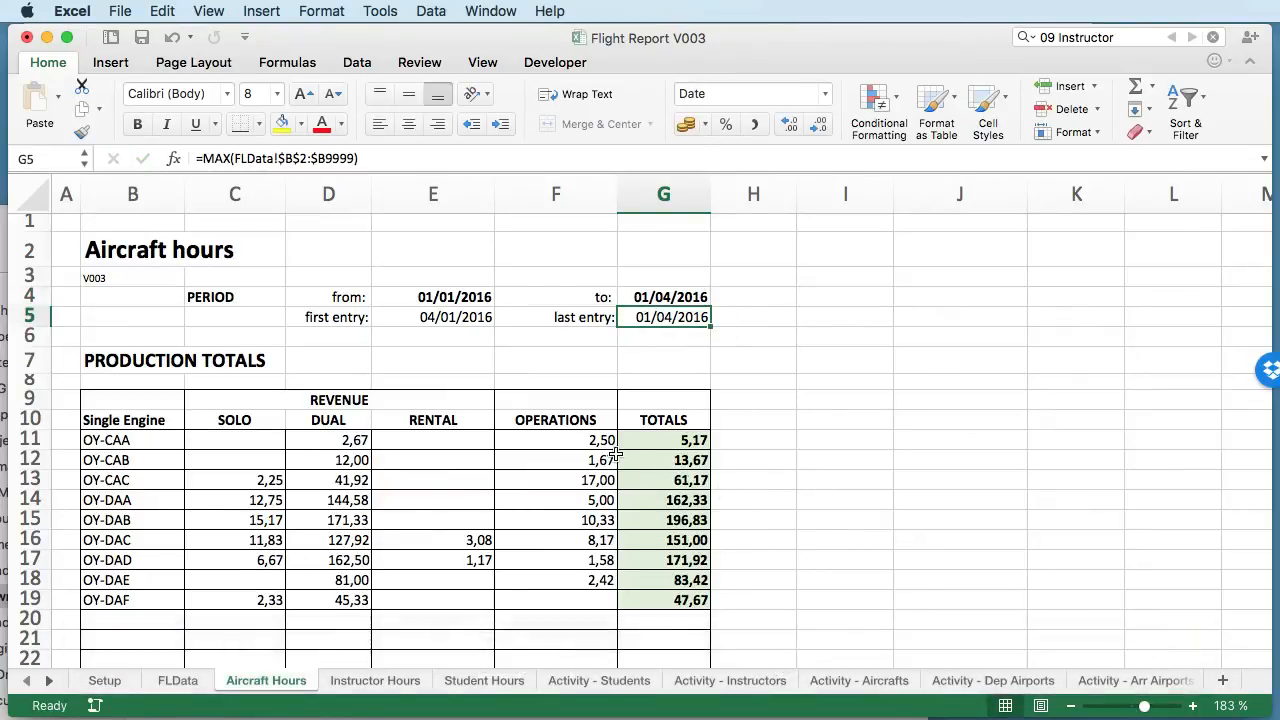
# - Review the Multi Engine and Sim Type hour tables on Aircraft Hours, and inspect the aircraft name formulas in B44 and B51
pyautogui.scroll(-2, 638, 493)
pyautogui.scroll(-10, 638, 493)
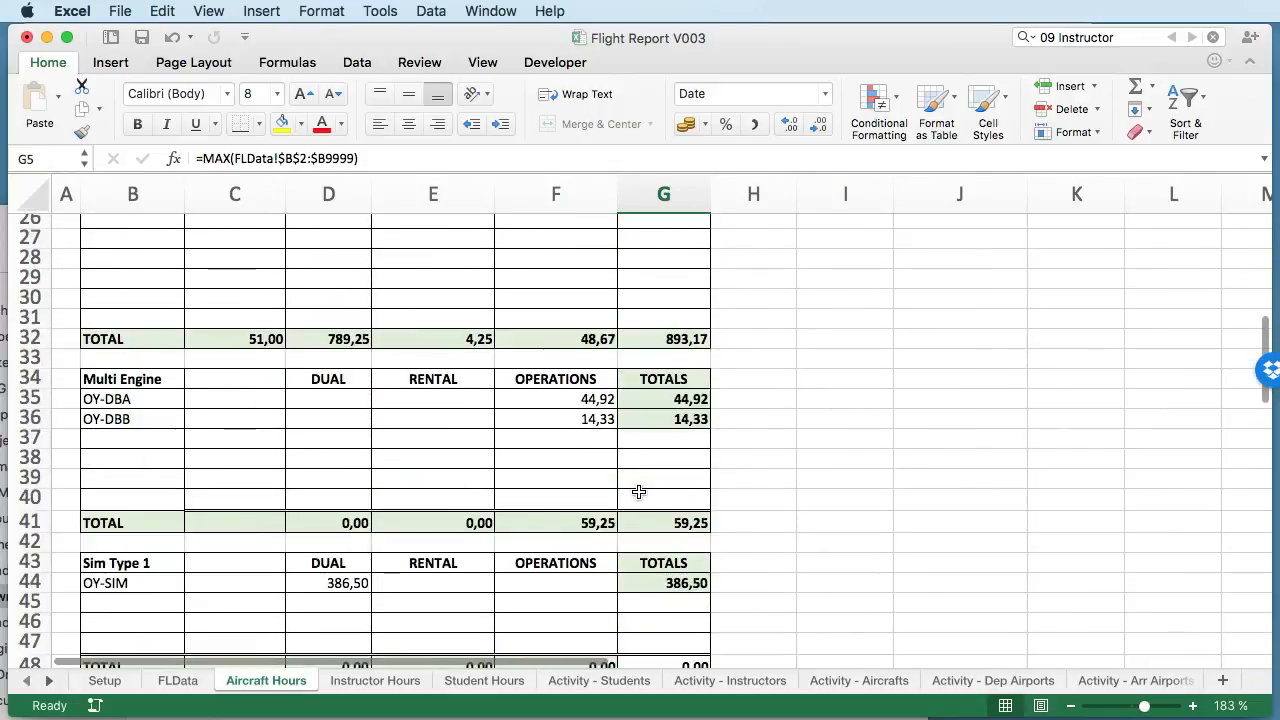
pyautogui.scroll(-3, 549, 487)
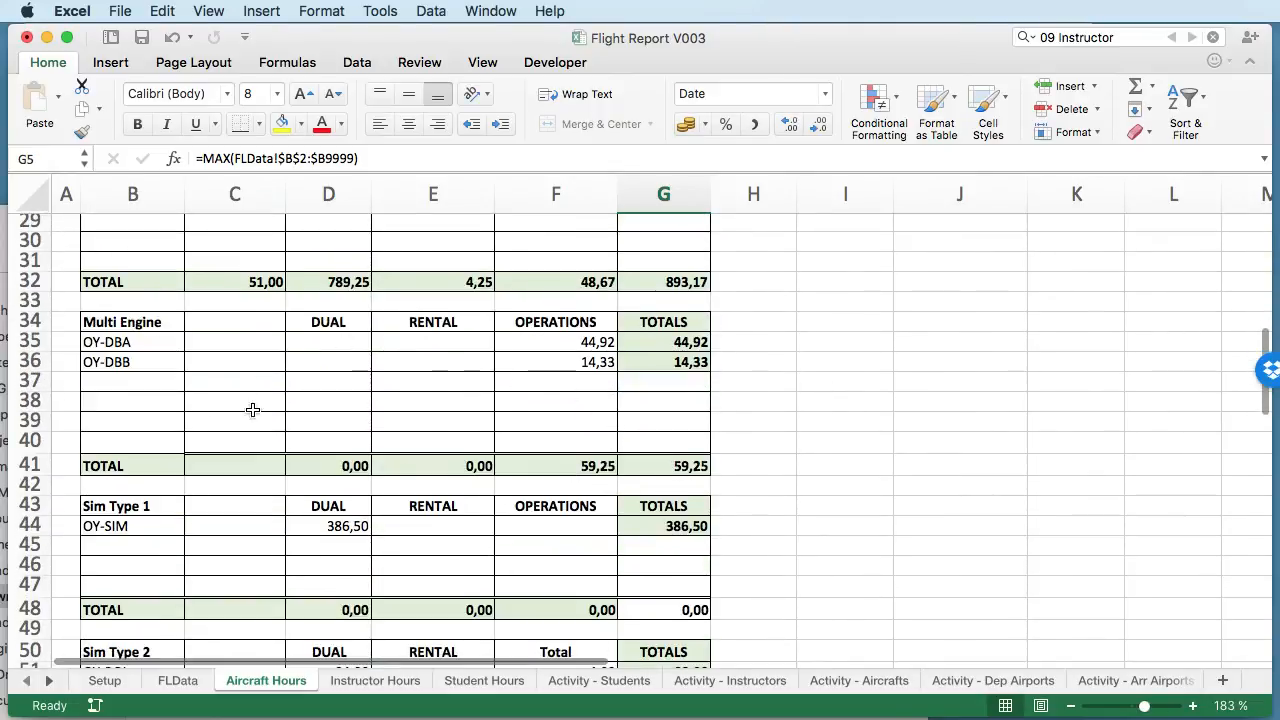
pyautogui.scroll(-5, 598, 522)
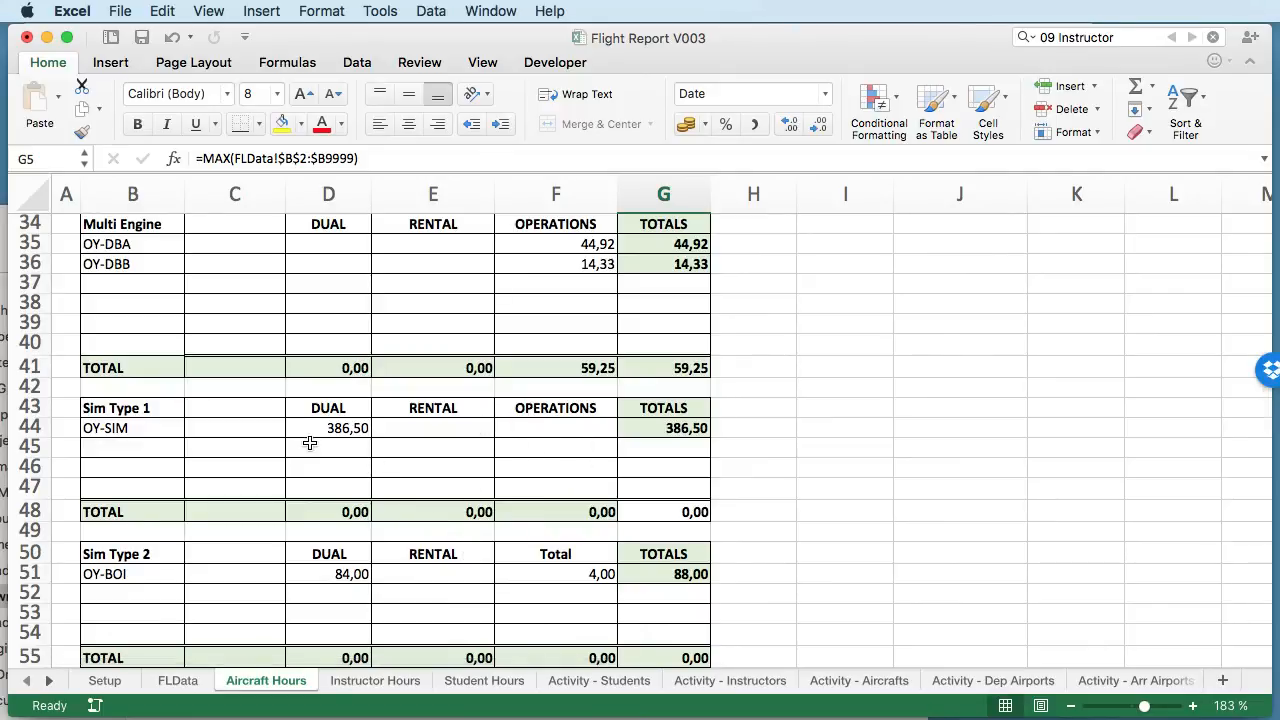
pyautogui.click(134, 432)
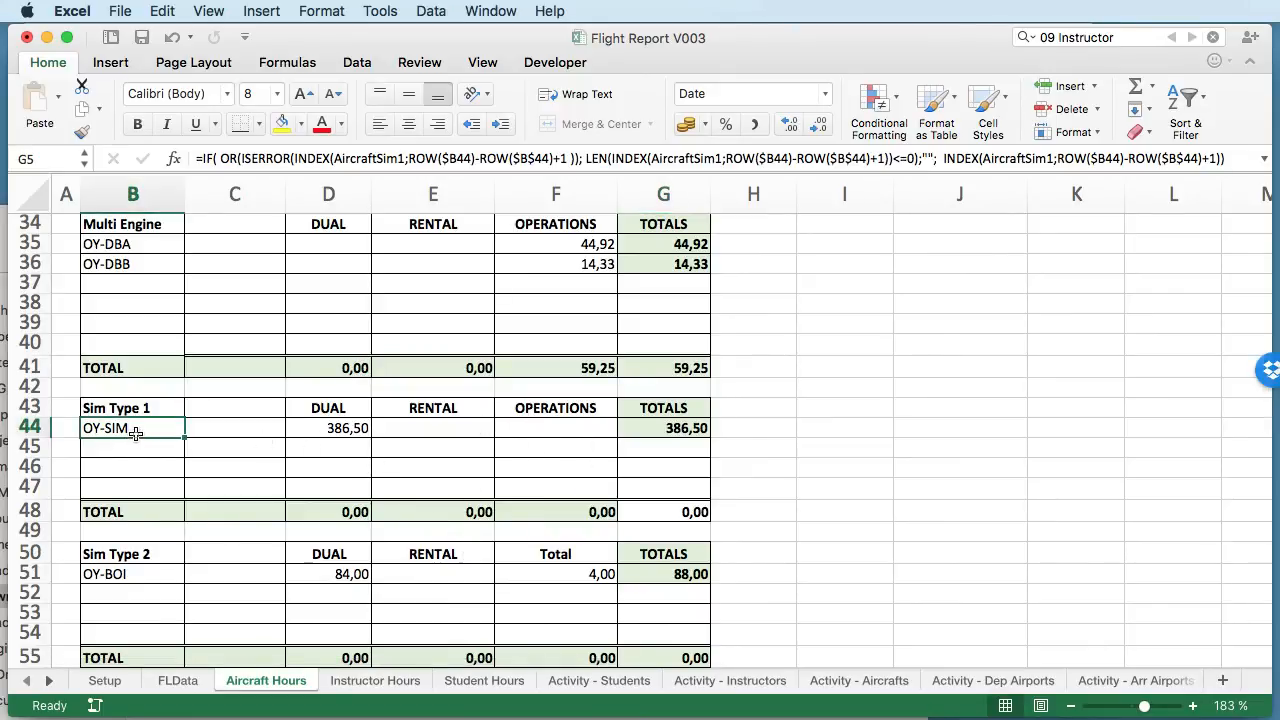
pyautogui.click(147, 570)
pyautogui.scroll(-5, 480, 566)
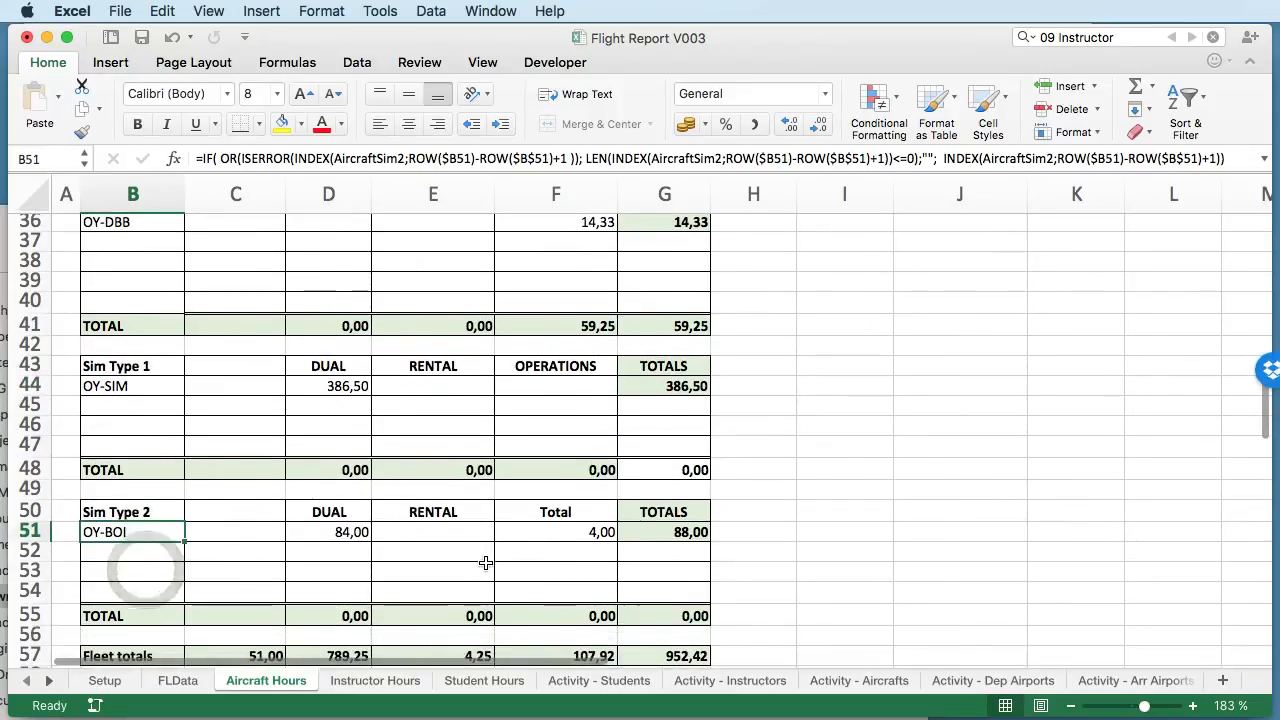
# - Inspect the operation type header formulas in C64 through F64 of the Operation Details section
pyautogui.scroll(-6, 486, 564)
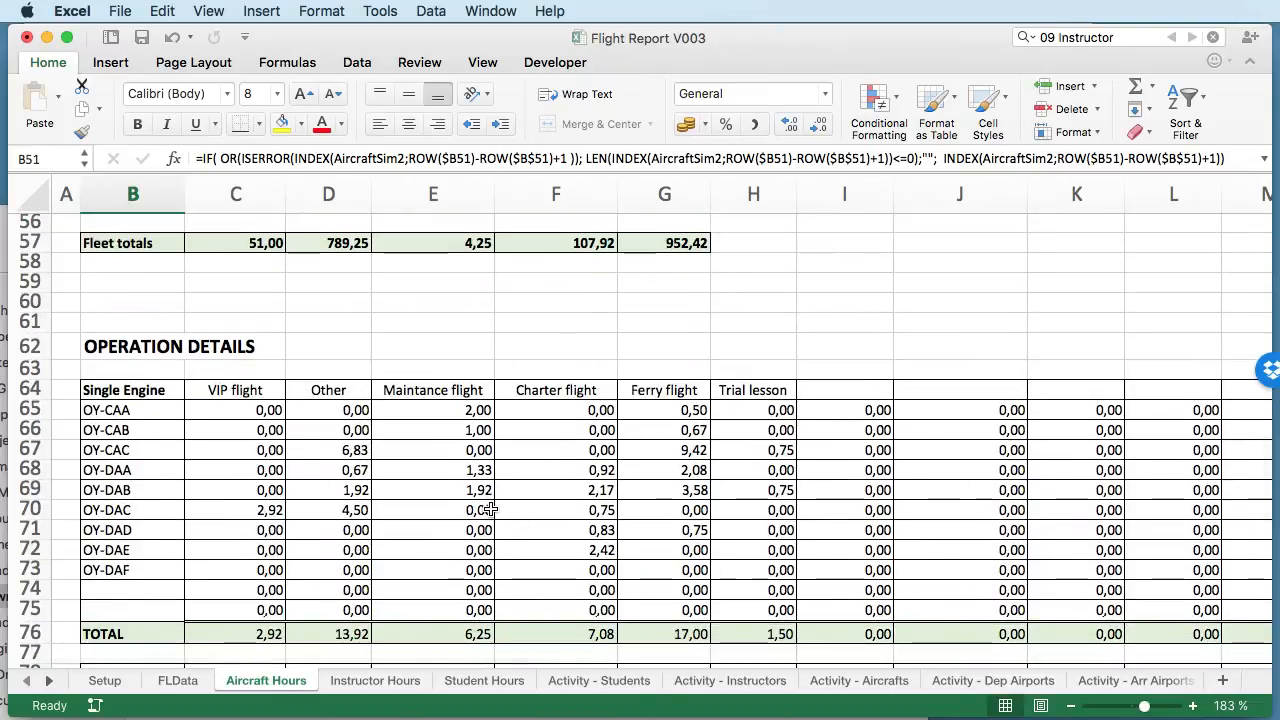
pyautogui.scroll(-2, 451, 501)
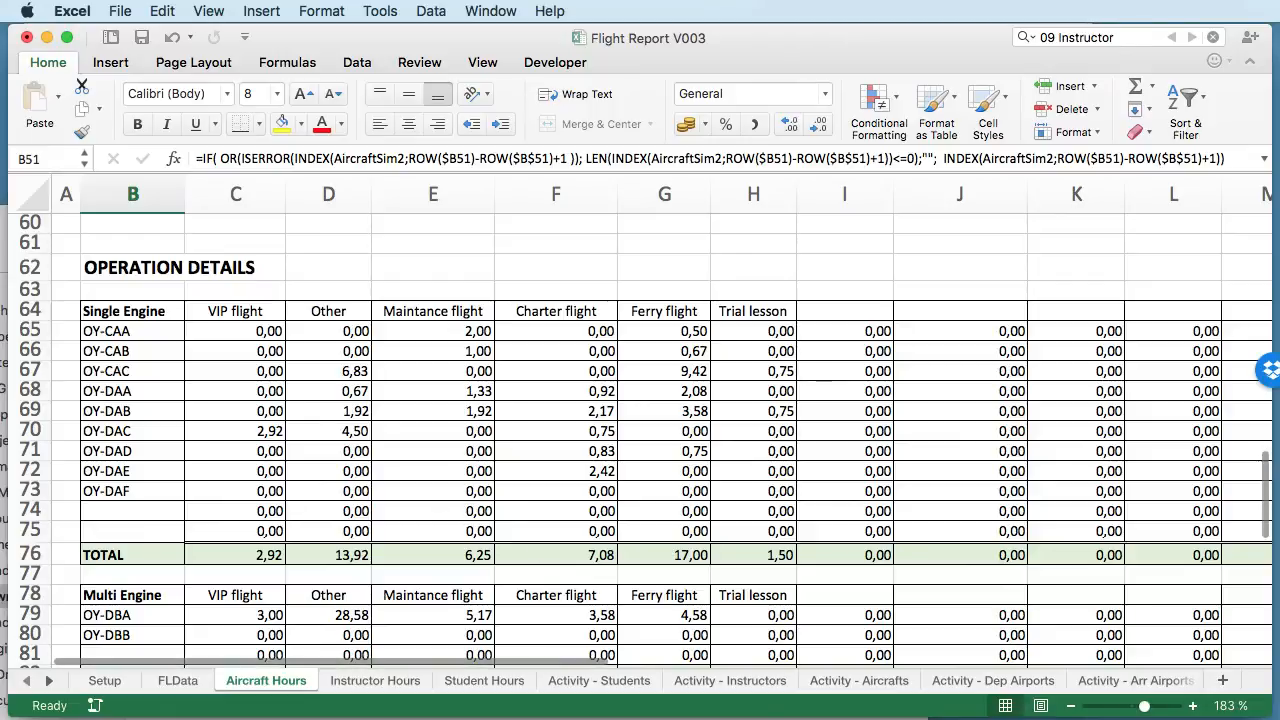
pyautogui.click(226, 313)
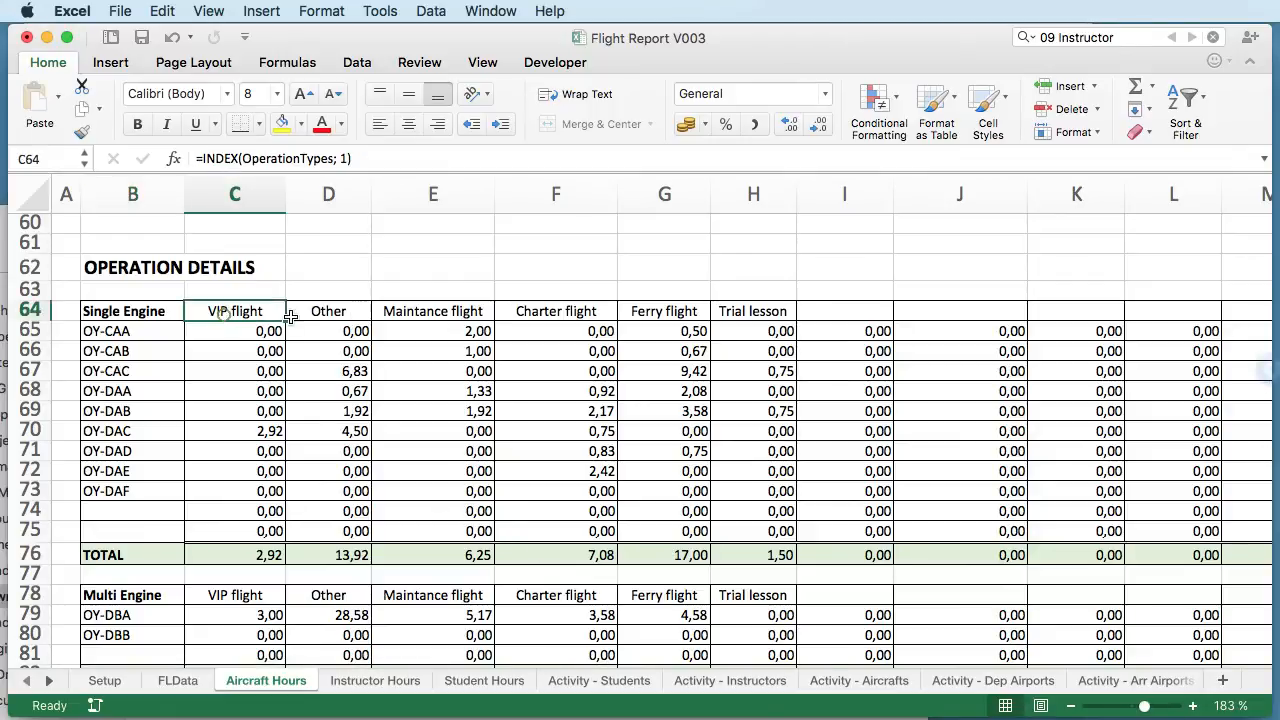
pyautogui.click(360, 310)
pyautogui.click(432, 310)
pyautogui.click(573, 316)
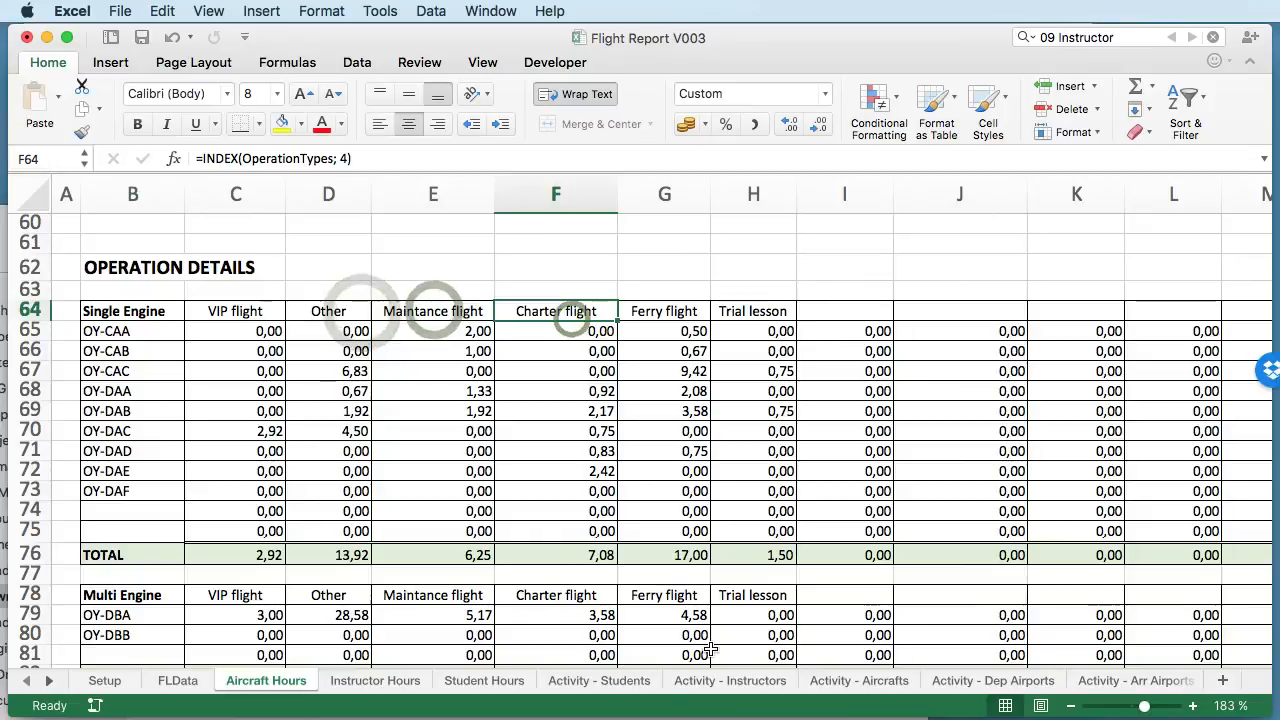
# - View the Activity - Operations records, and examine the operation types listed in B6:B11 on the Operation - Types sheet
pyautogui.click(45, 681)
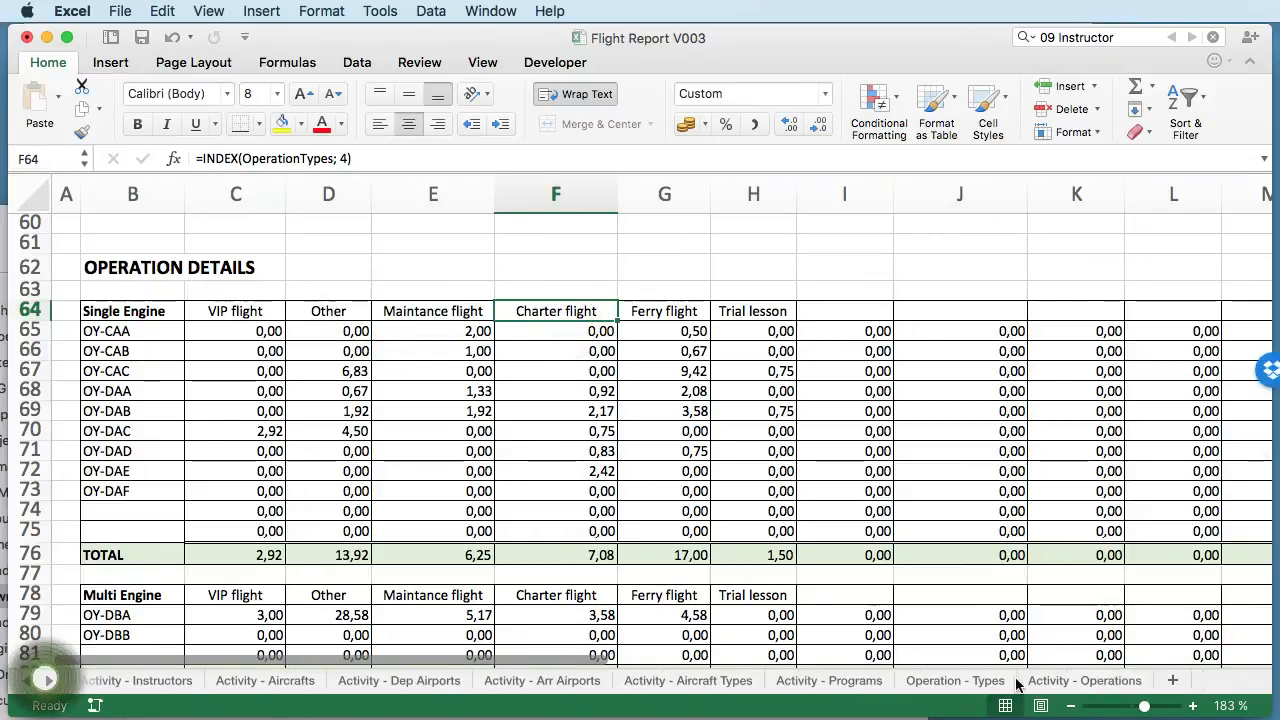
pyautogui.click(1100, 681)
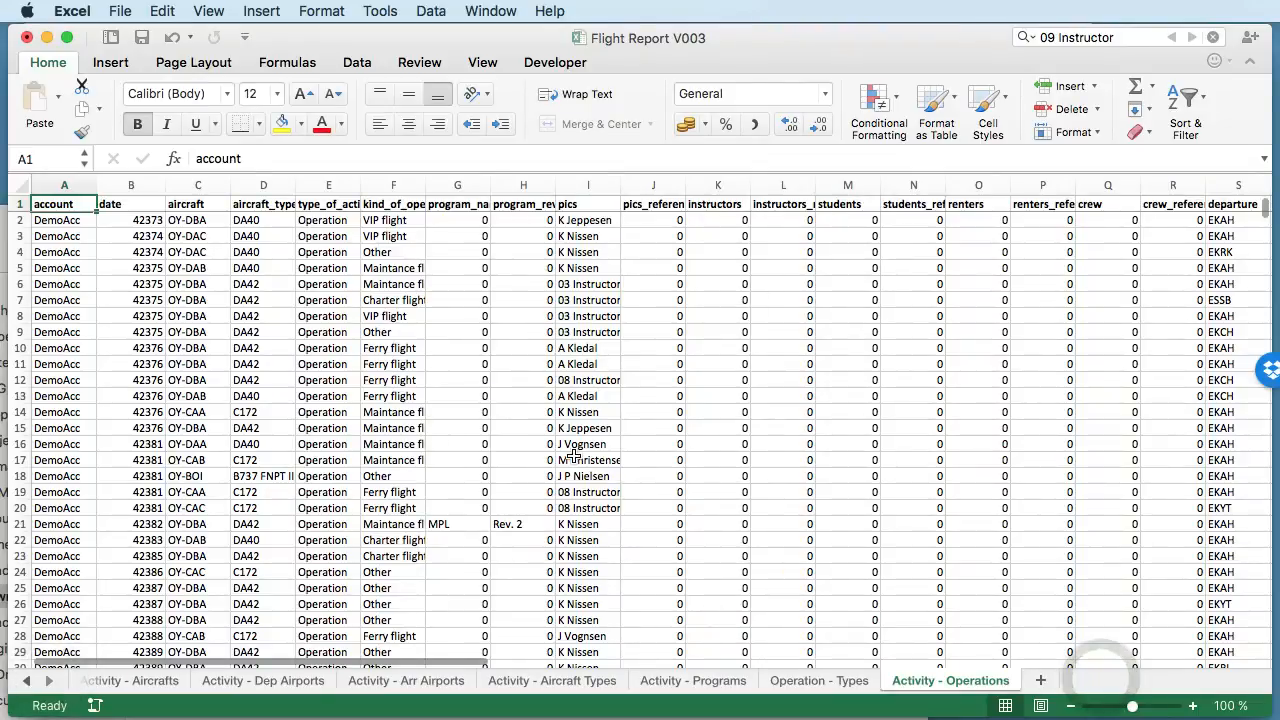
pyautogui.click(818, 681)
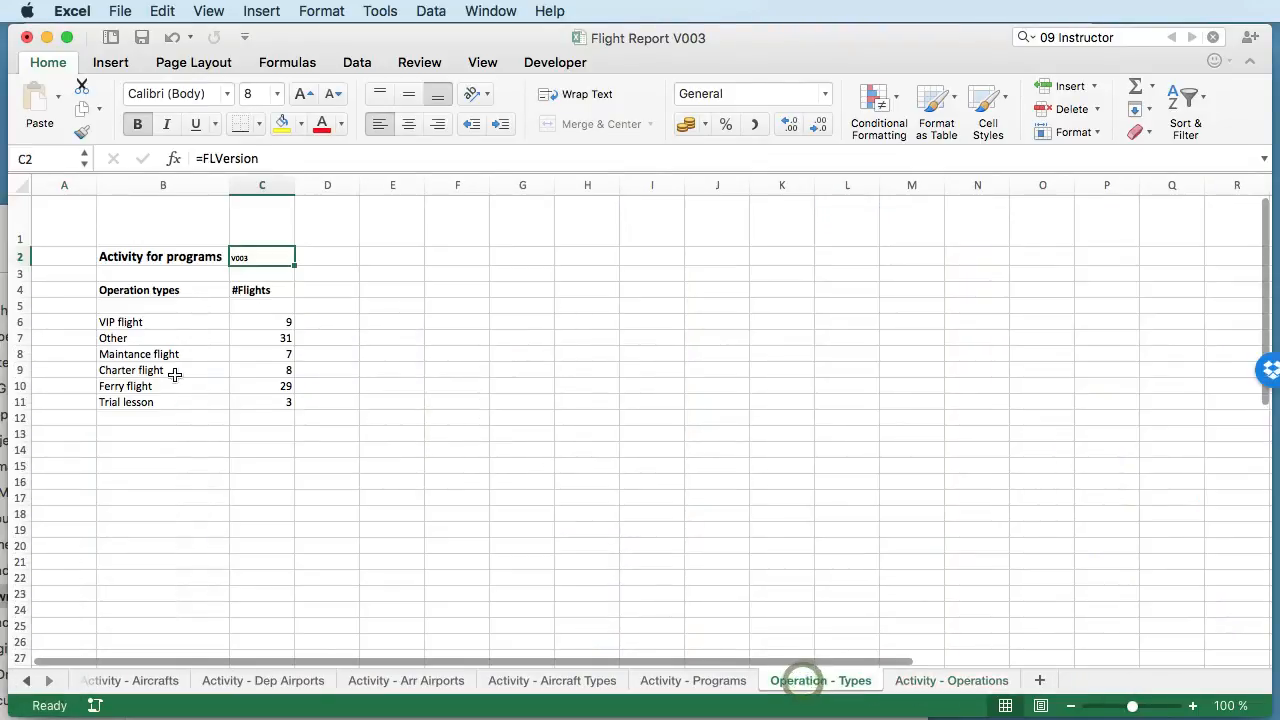
pyautogui.click(160, 323)
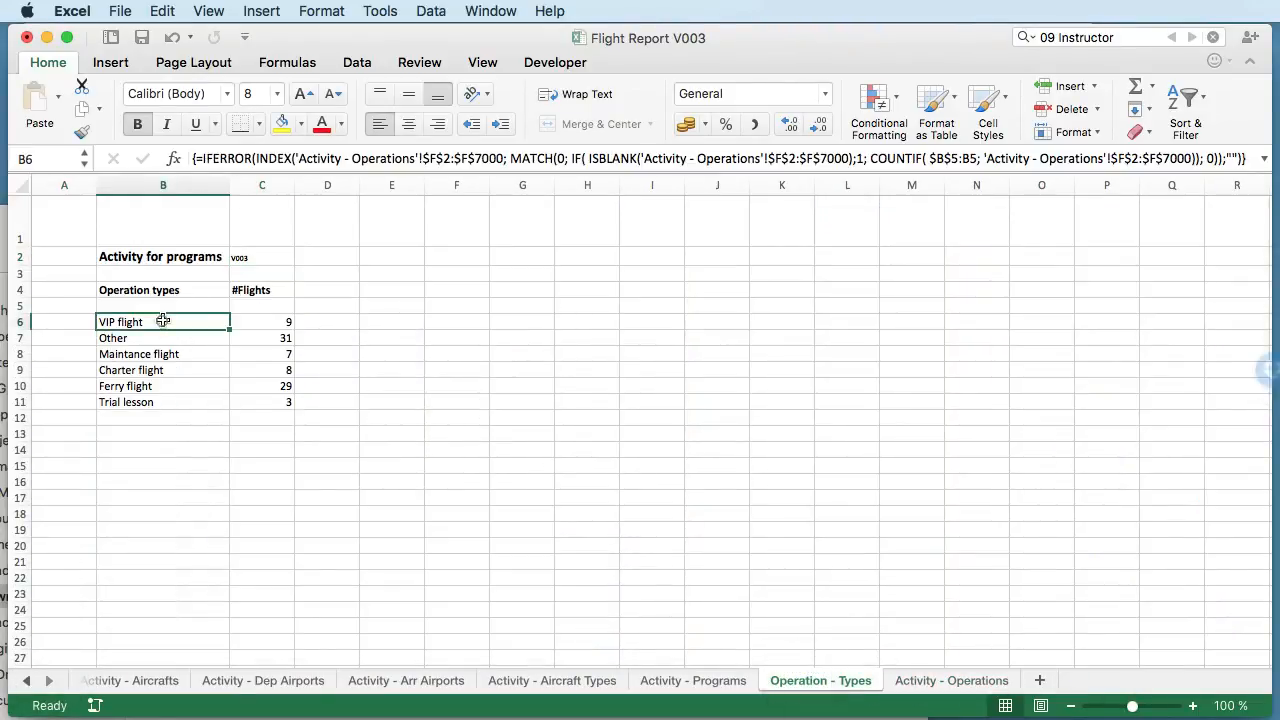
pyautogui.keyDown('shift'); pyautogui.click(163, 403); pyautogui.keyUp('shift')
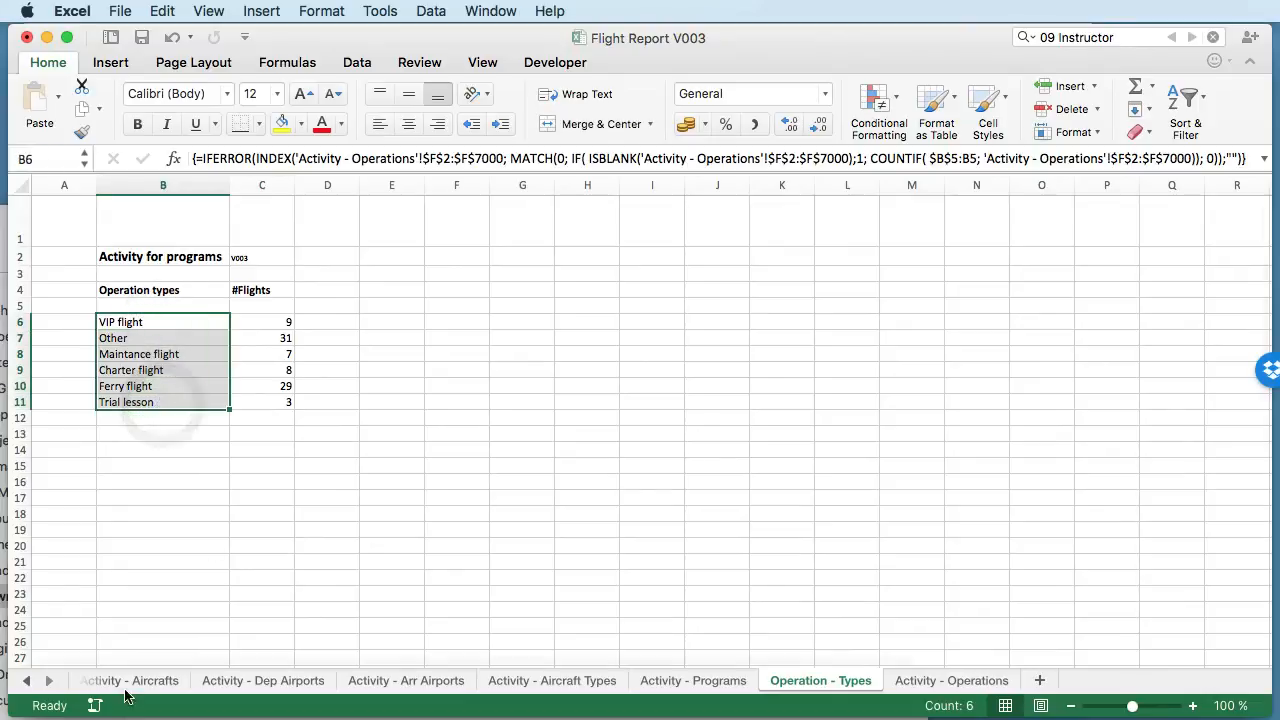
# - Return to Aircraft Hours and inspect the Single Engine operation headers and the VIP flight hour formulas in C65 and C70
pyautogui.click(22, 681)
pyautogui.click(22, 681)
pyautogui.click(22, 681)
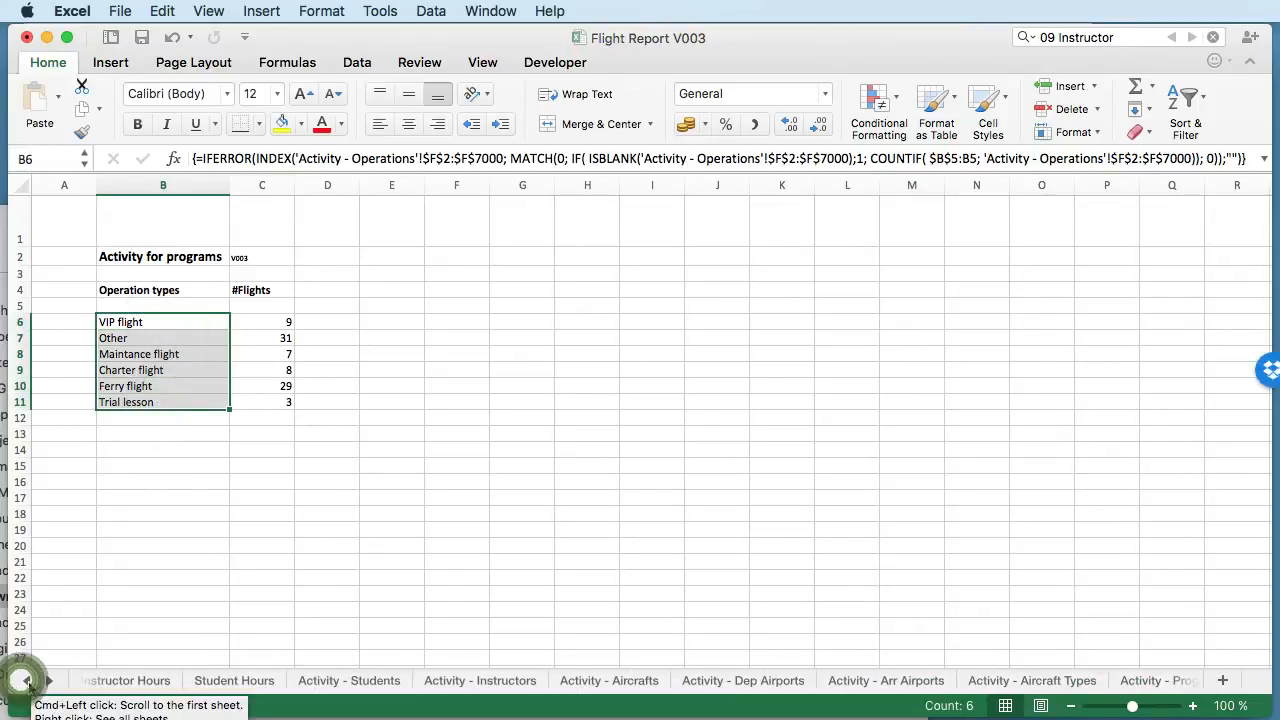
pyautogui.click(24, 682)
pyautogui.click(266, 680)
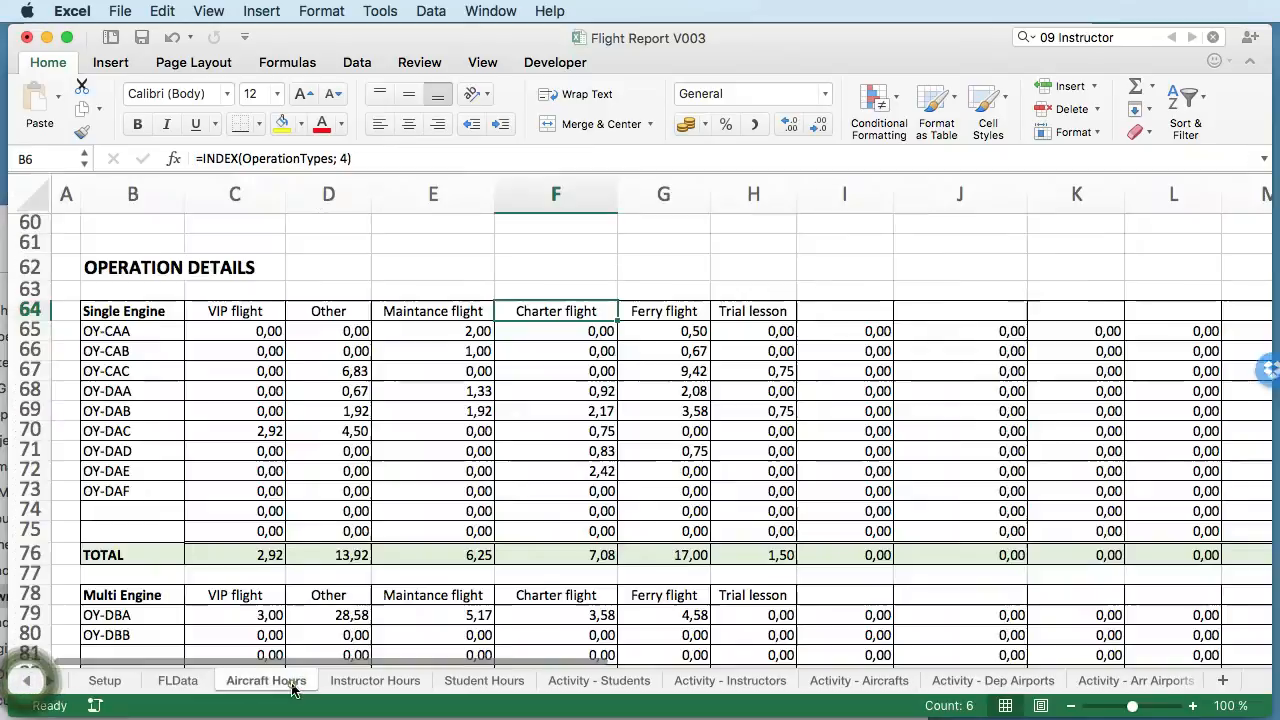
pyautogui.scroll(-2, 362, 618)
pyautogui.scroll(4, 340, 500)
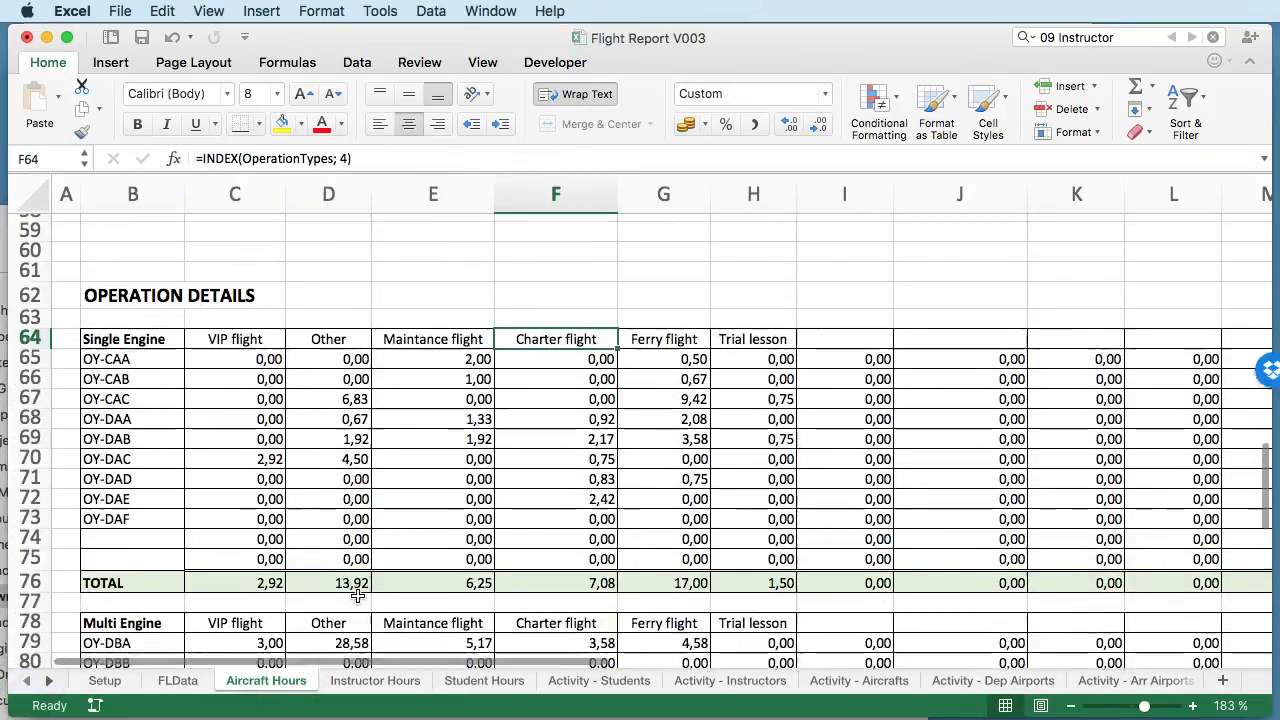
pyautogui.click(265, 393)
pyautogui.click(345, 392)
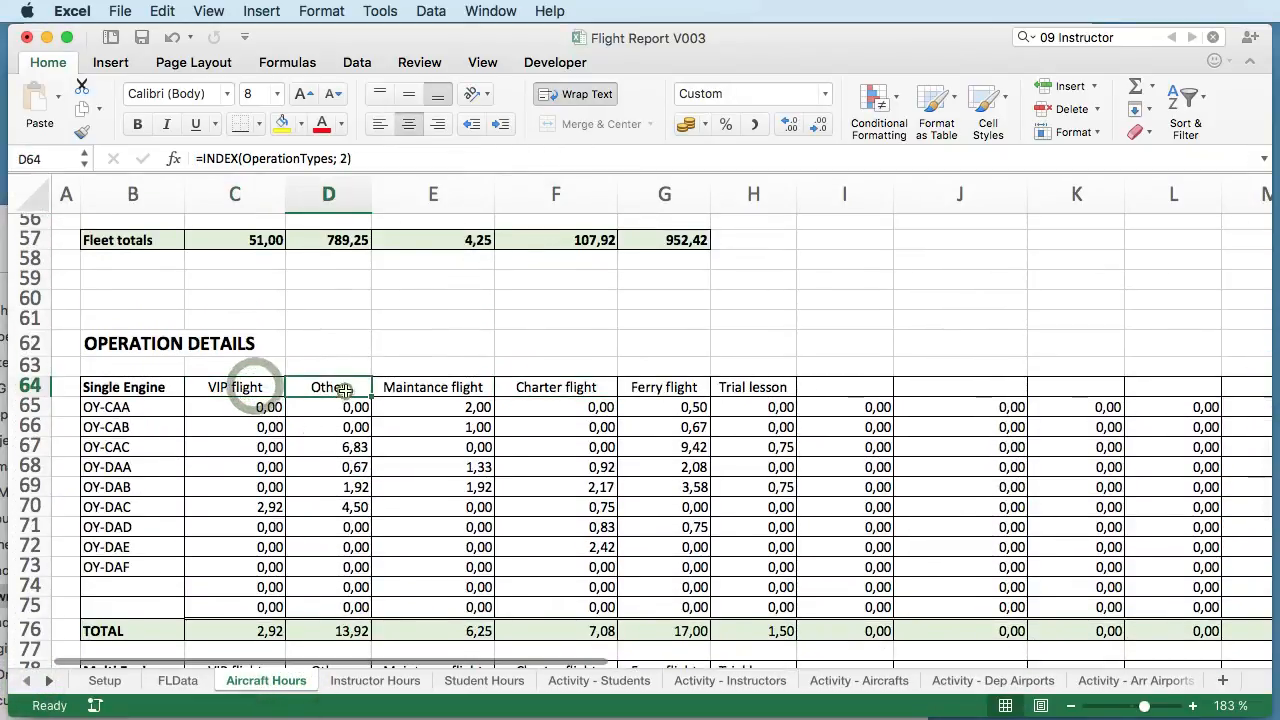
pyautogui.click(270, 407)
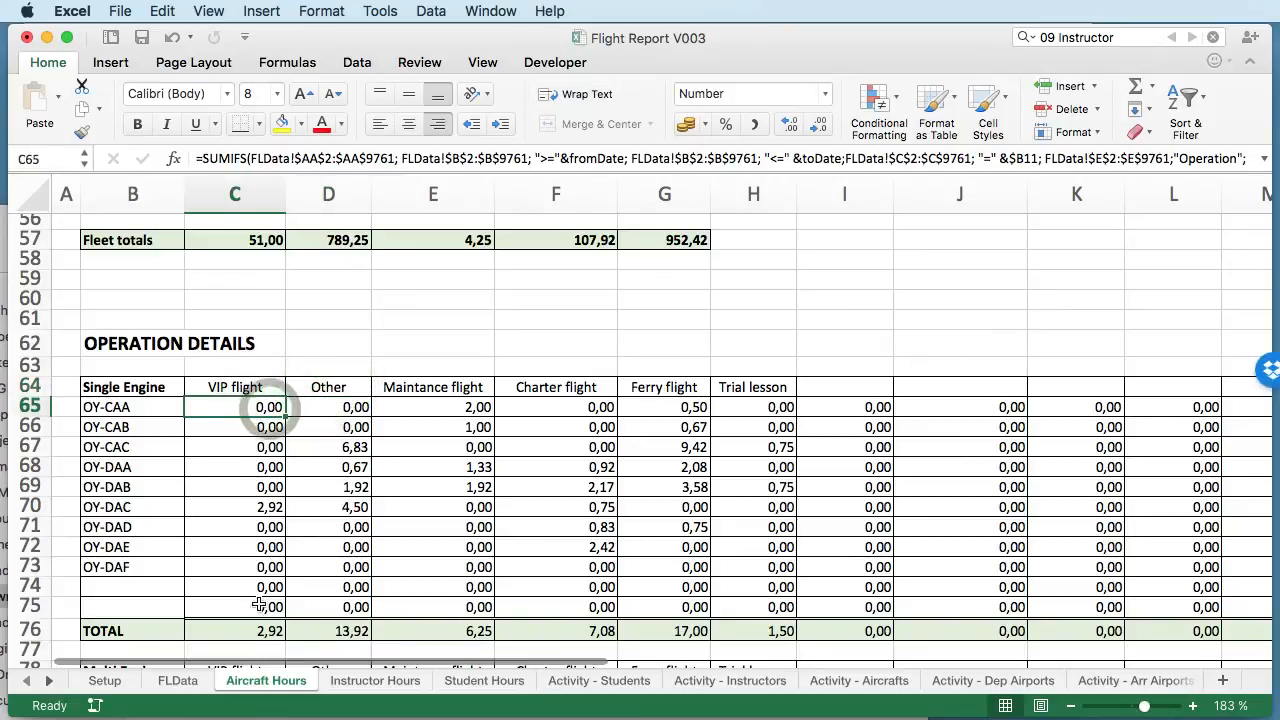
pyautogui.click(265, 506)
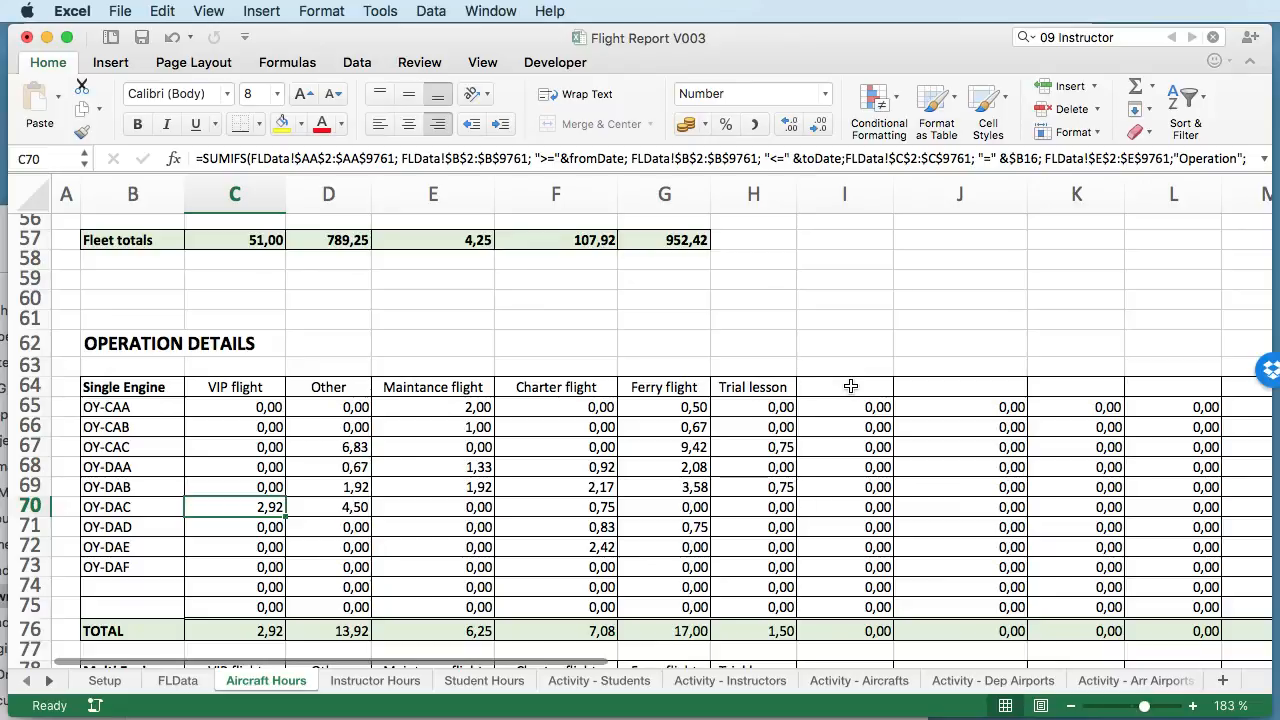
# - Check the spare operation type columns I through R in the Operation Details tables
pyautogui.scroll(-5, 772, 443)
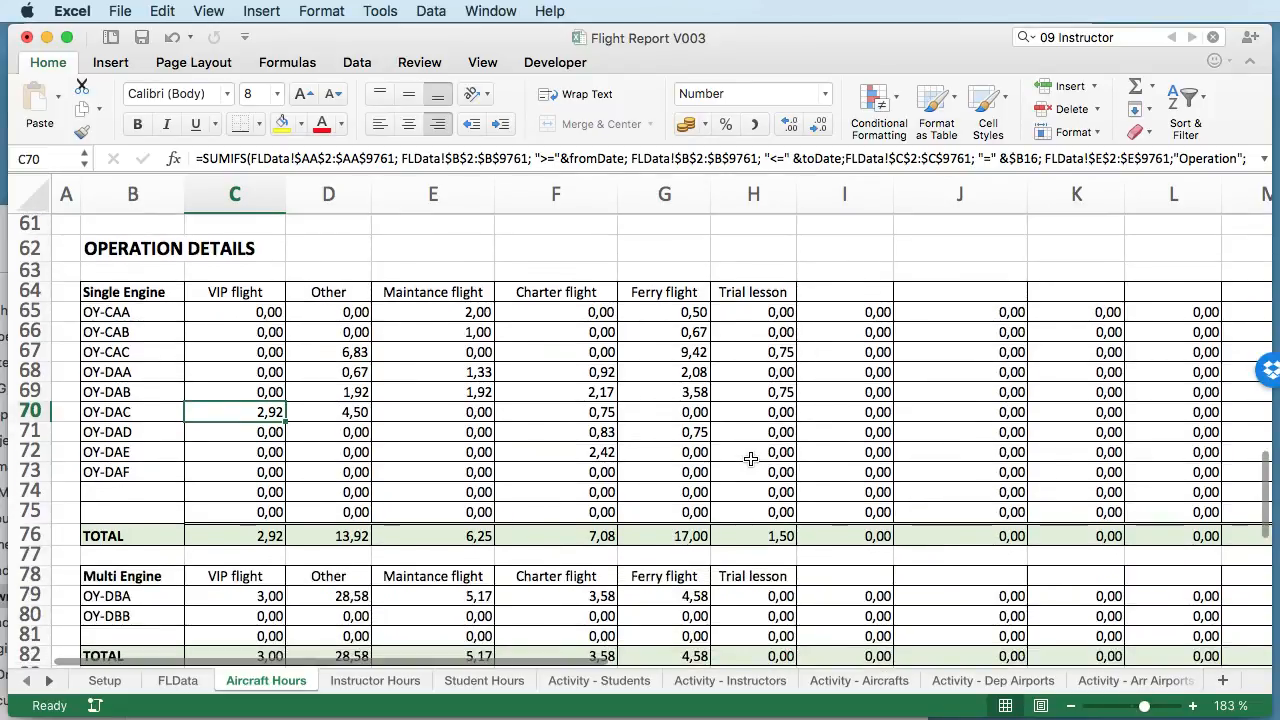
pyautogui.hscroll(10, 750, 458)
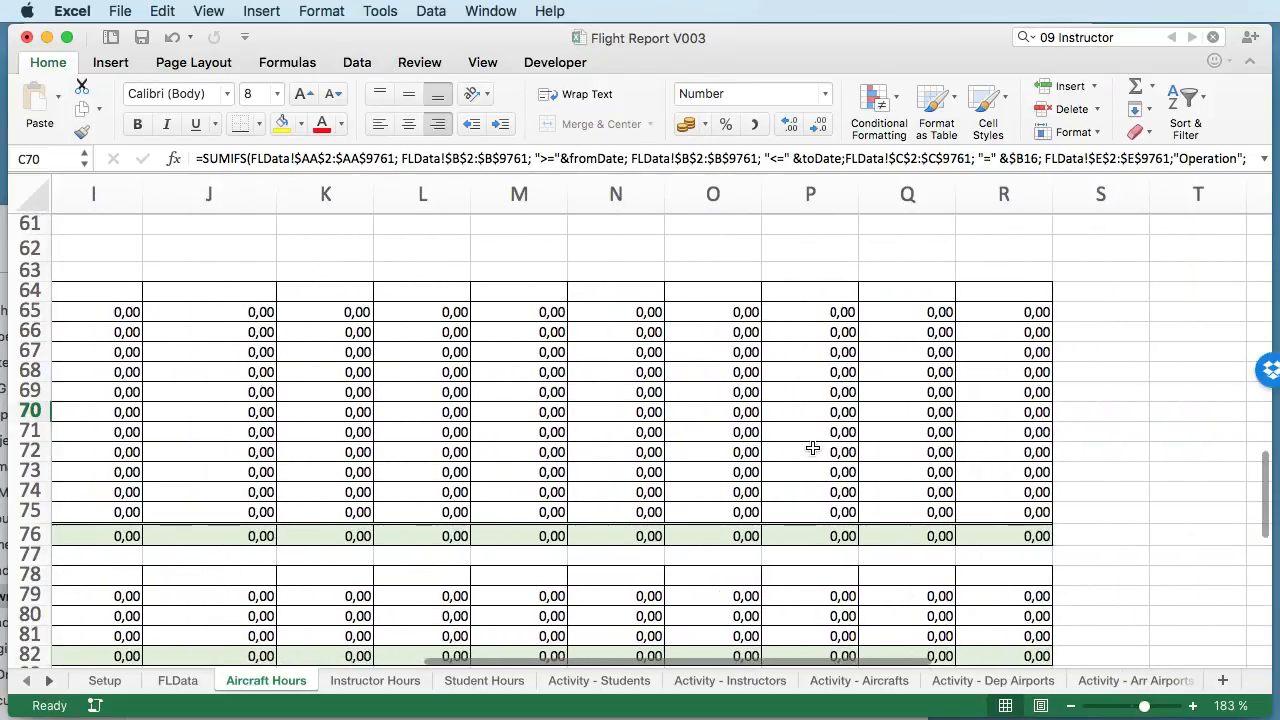
pyautogui.hscroll(-10, 527, 357)
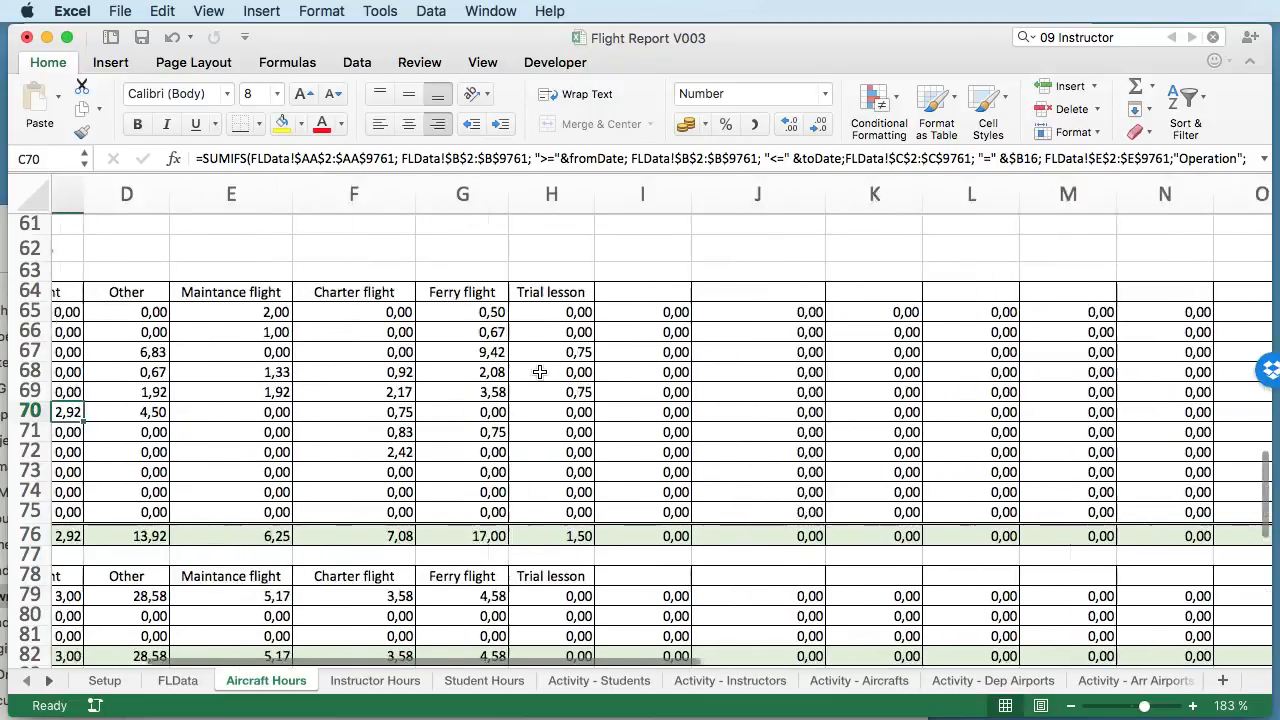
# - Check the sum of the Single Engine operation totals in C76:H76, and inspect the total formula in D76
pyautogui.scroll(-2, 510, 547)
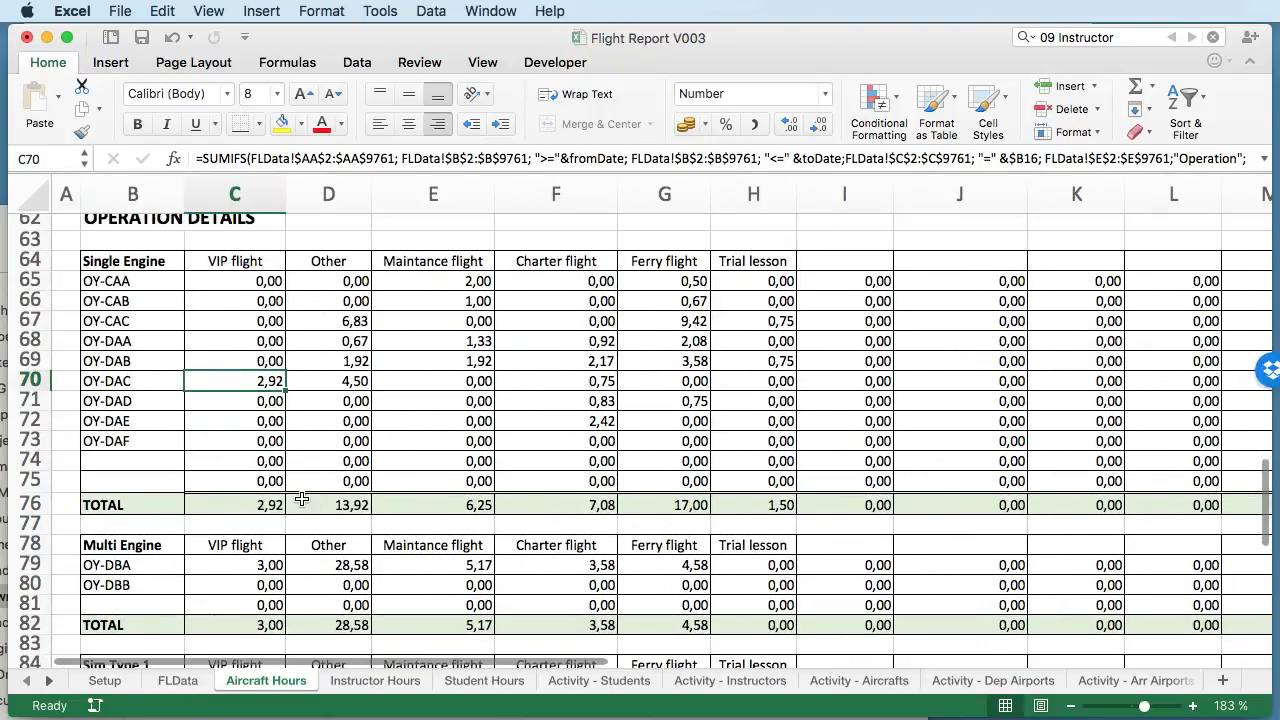
pyautogui.click(281, 505)
pyautogui.keyDown('shift'); pyautogui.click(778, 504); pyautogui.keyUp('shift')
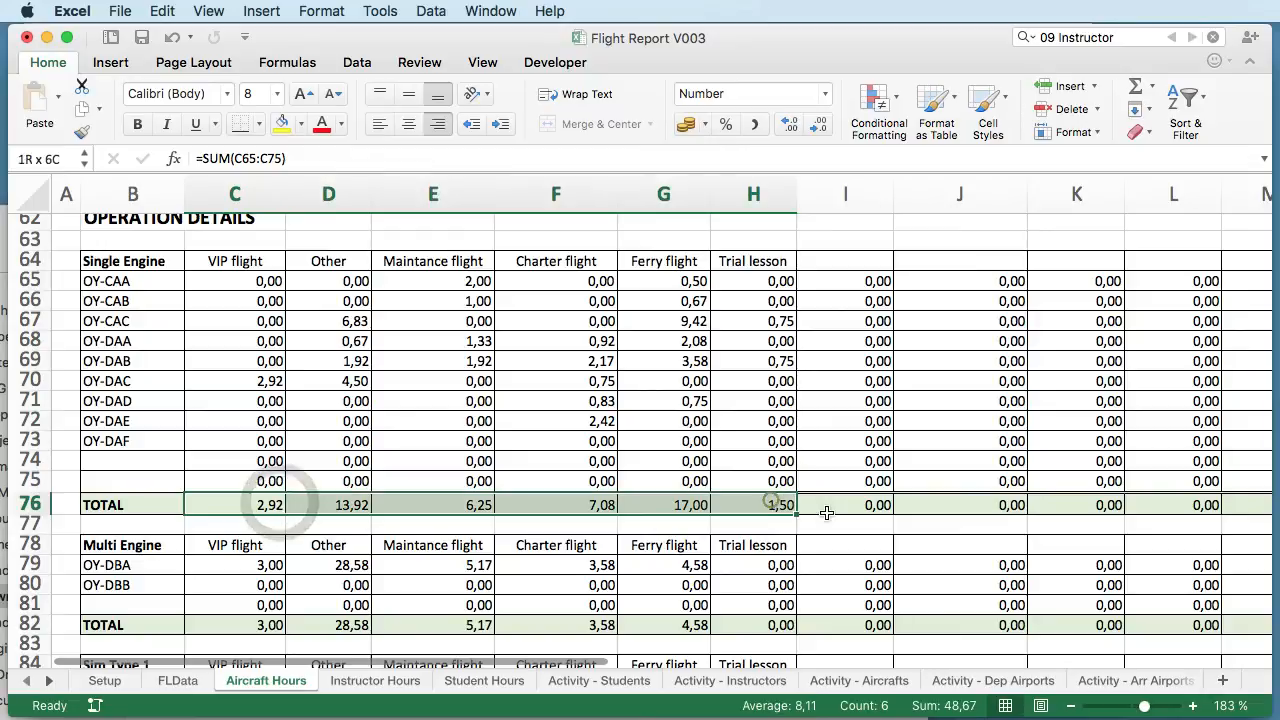
pyautogui.scroll(2, 665, 473)
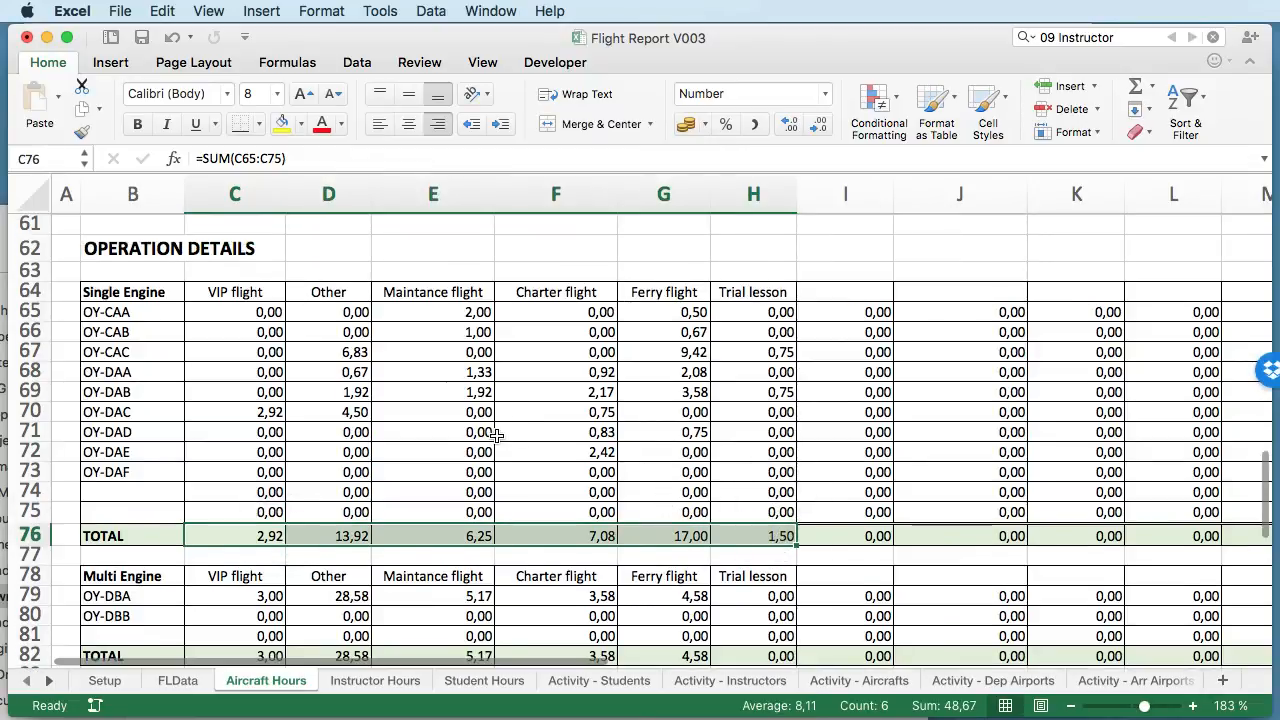
pyautogui.click(316, 537)
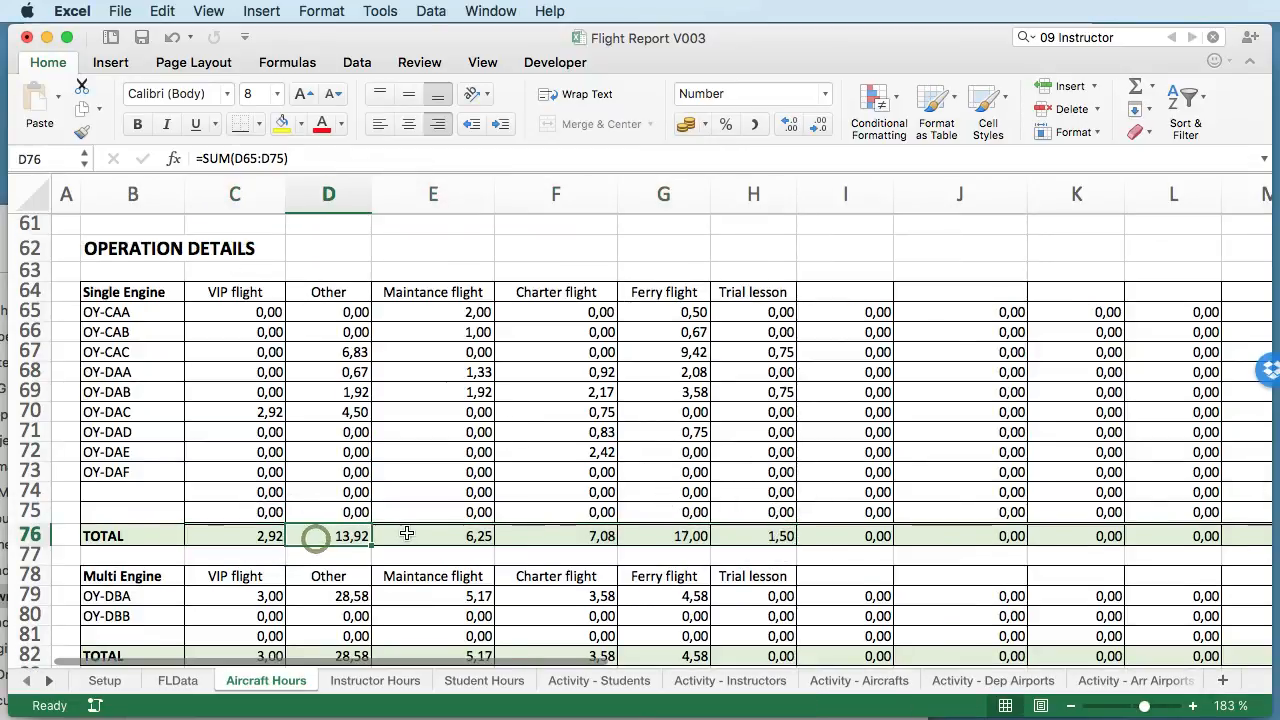
# - Review the Multi Engine and Sim Type operation tables, and look over the Production Totals section again
pyautogui.scroll(-5, 408, 521)
pyautogui.scroll(-5, 408, 521)
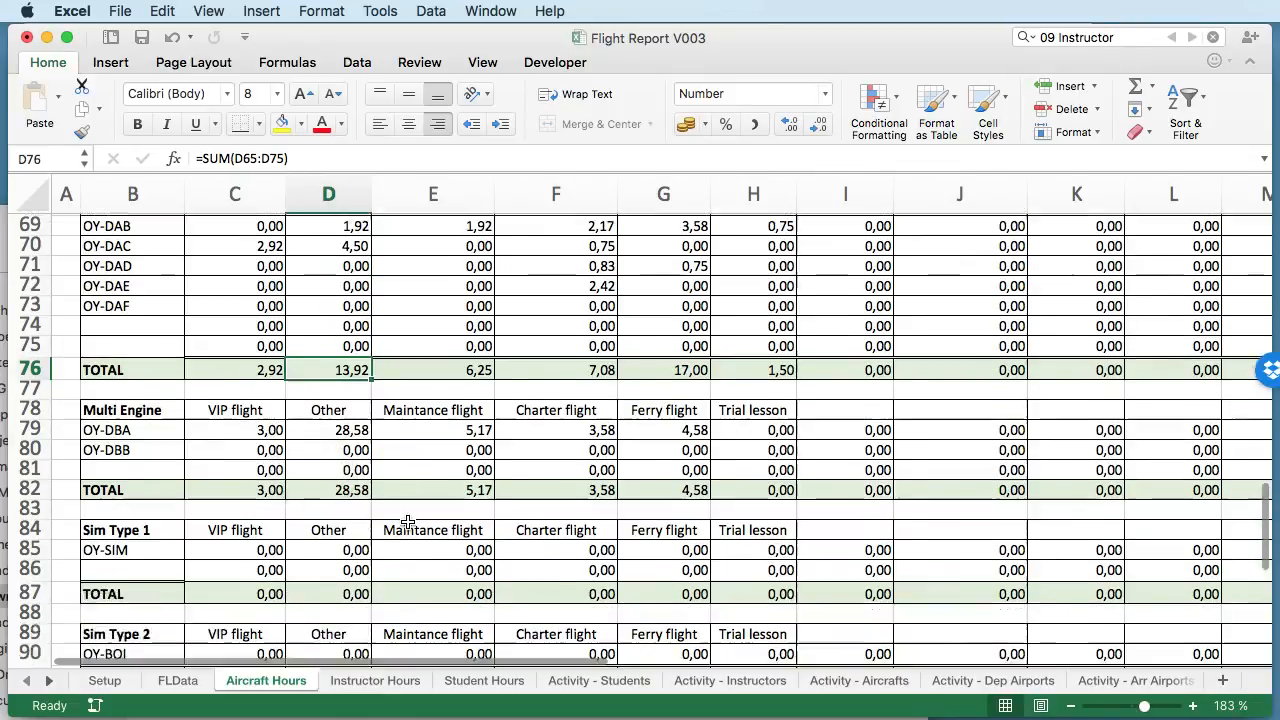
pyautogui.scroll(-2, 409, 518)
pyautogui.scroll(15, 409, 518)
pyautogui.scroll(3, 409, 518)
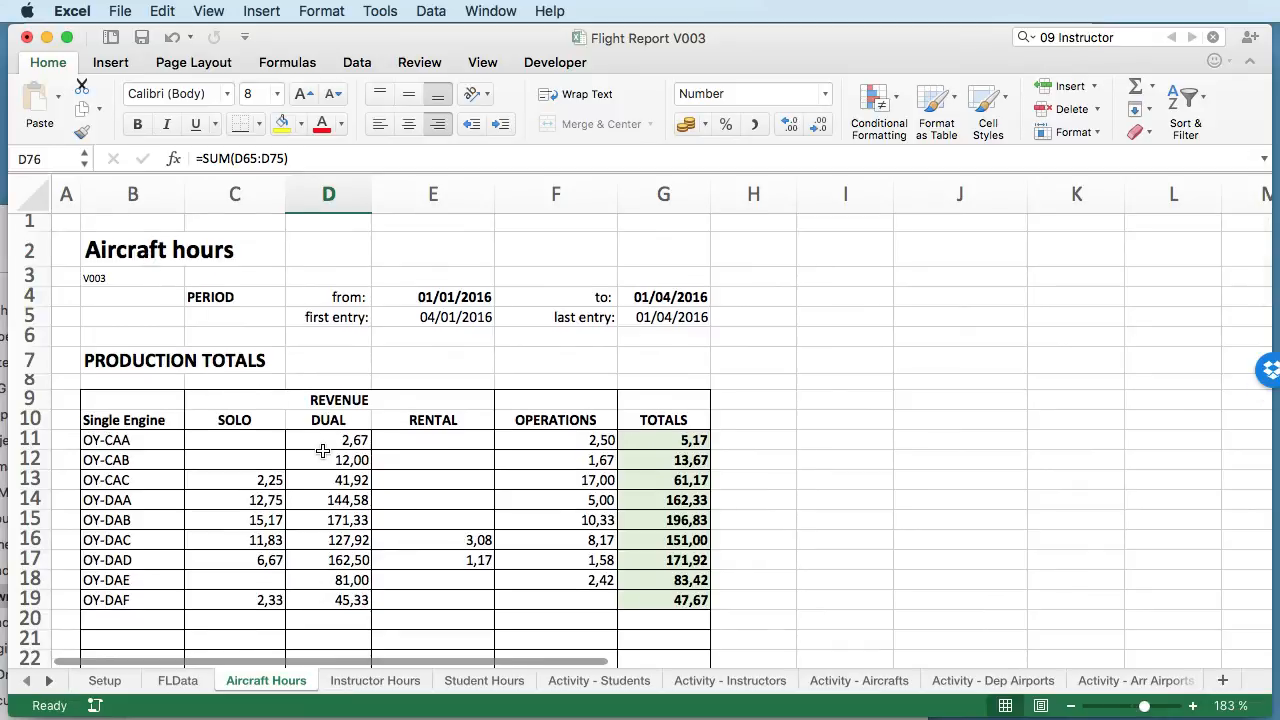
pyautogui.scroll(-1, 323, 451)
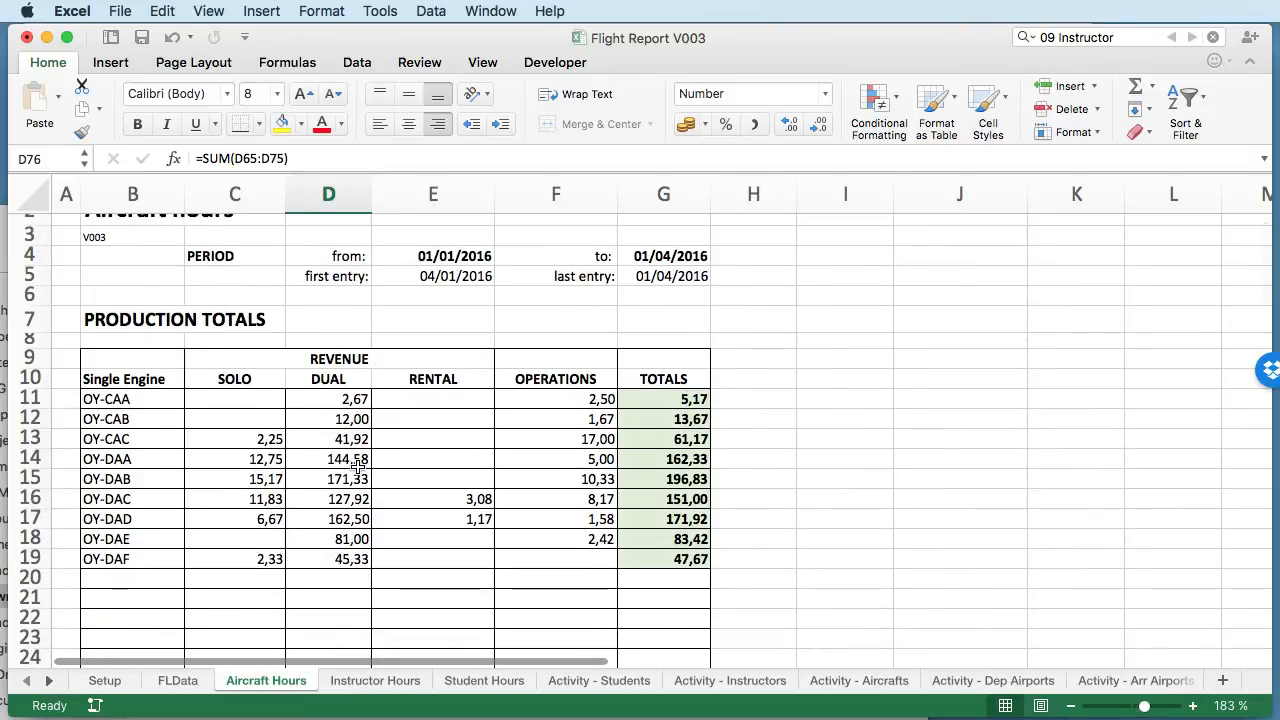
pyautogui.scroll(1, 358, 468)
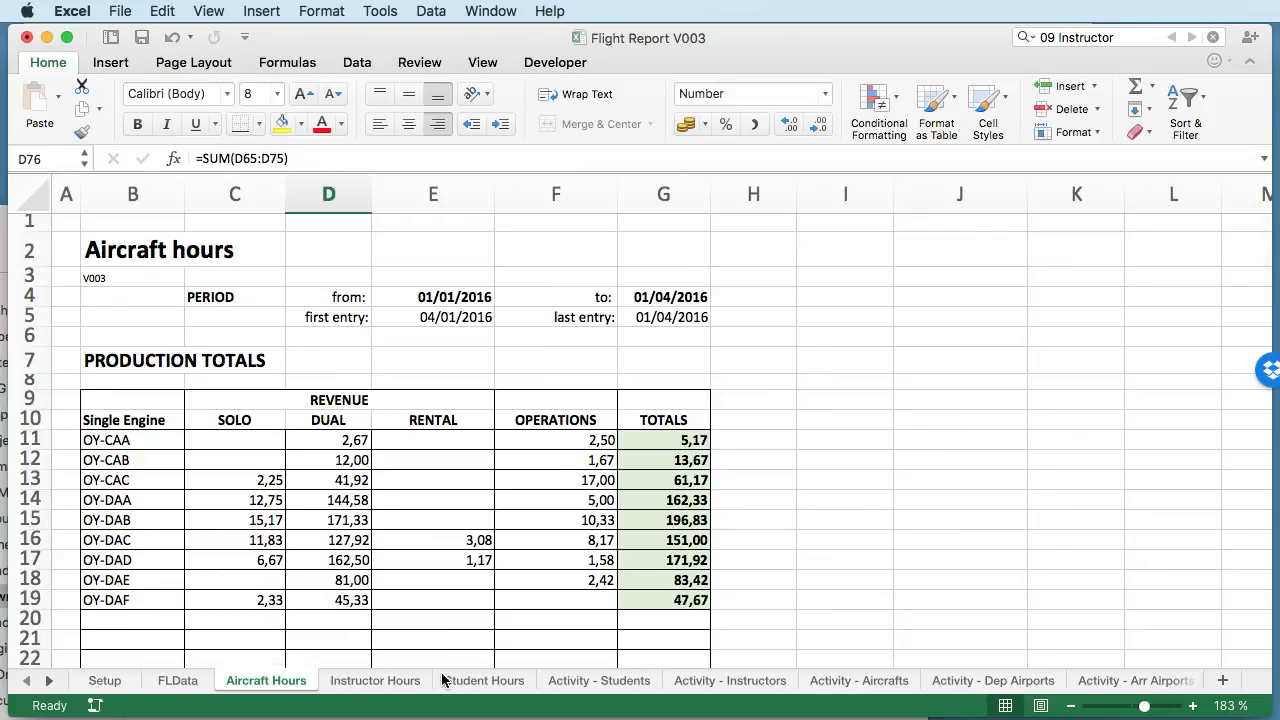
# - Open the Activity - Instructors sheet and view the active instructors with their flight counts
pyautogui.click(713, 681)
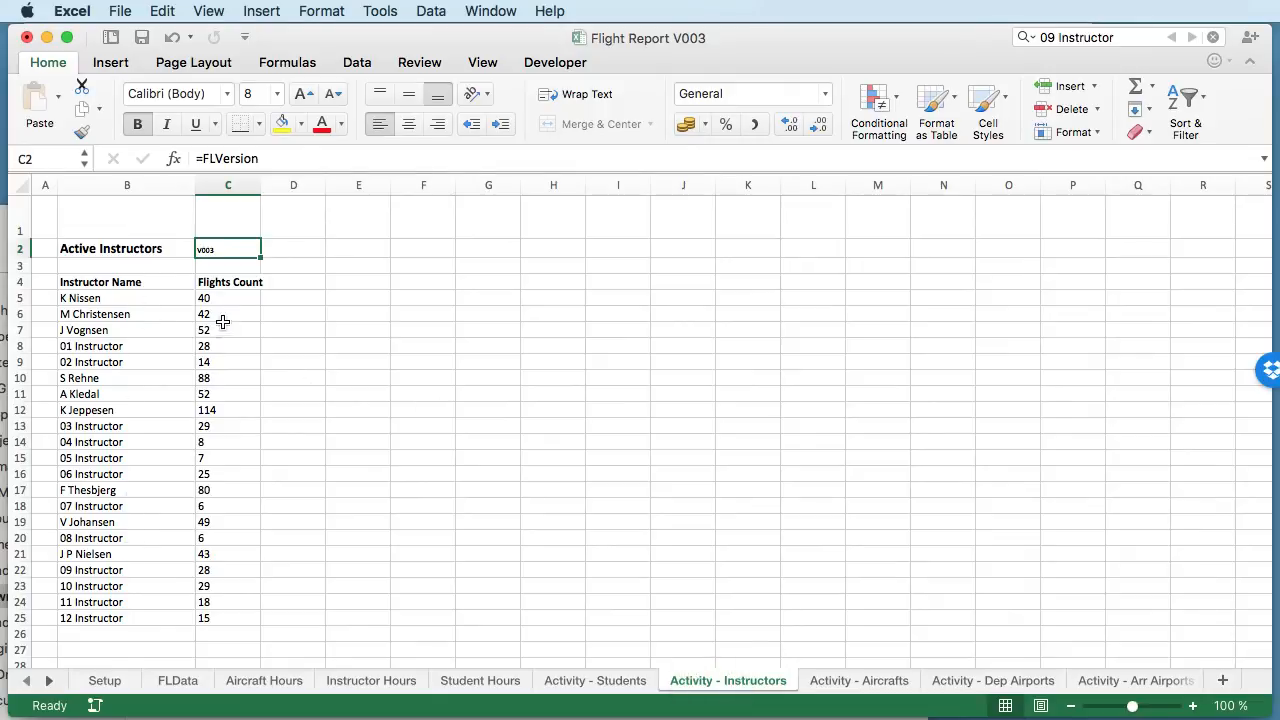
pyautogui.scroll(-3, 226, 366)
pyautogui.scroll(3, 227, 368)
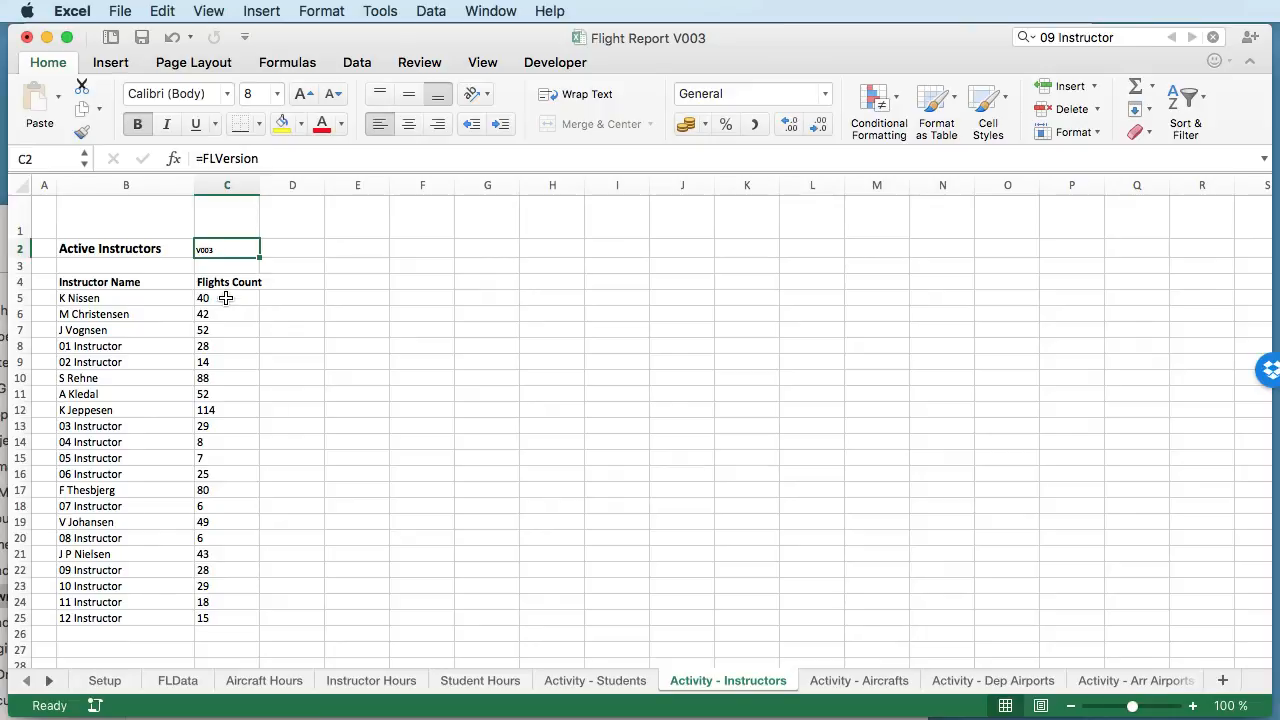
# - Check the flight counts in C5:C25 and inspect the formulas behind the instructor names in column B of Activity - Instructors
pyautogui.moveTo(226, 298); pyautogui.dragTo(223, 623)
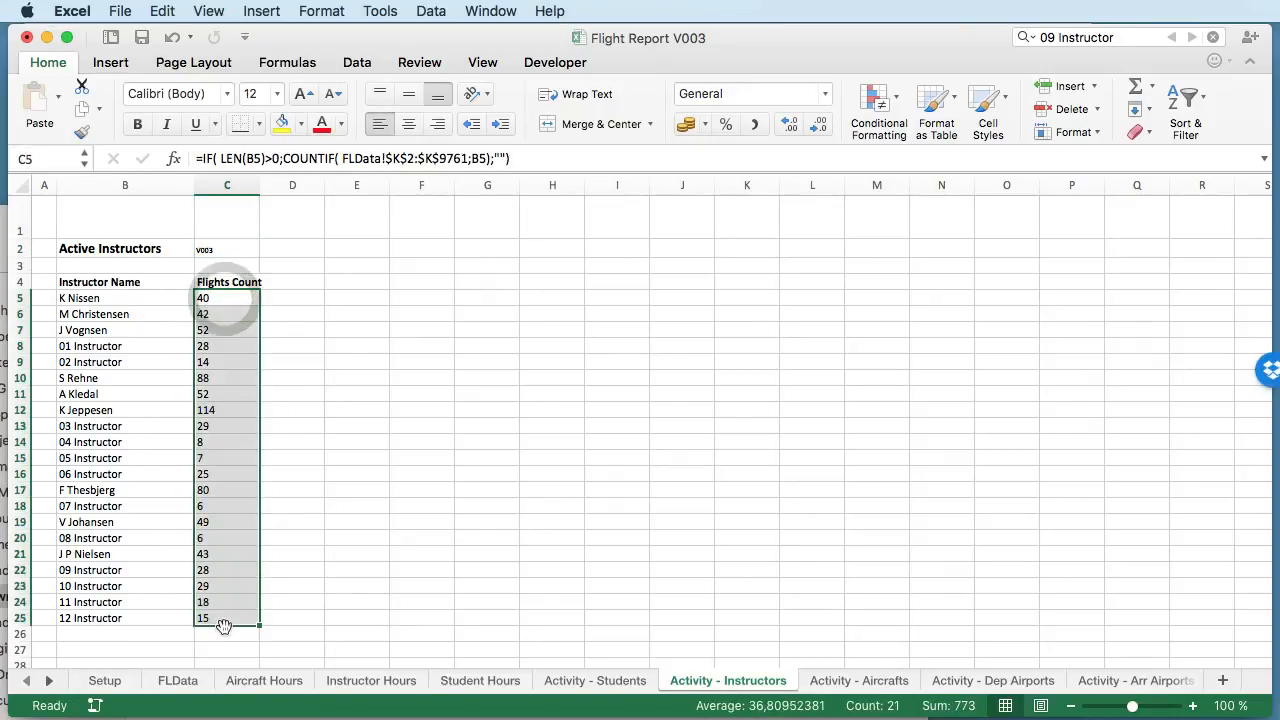
pyautogui.click(328, 452)
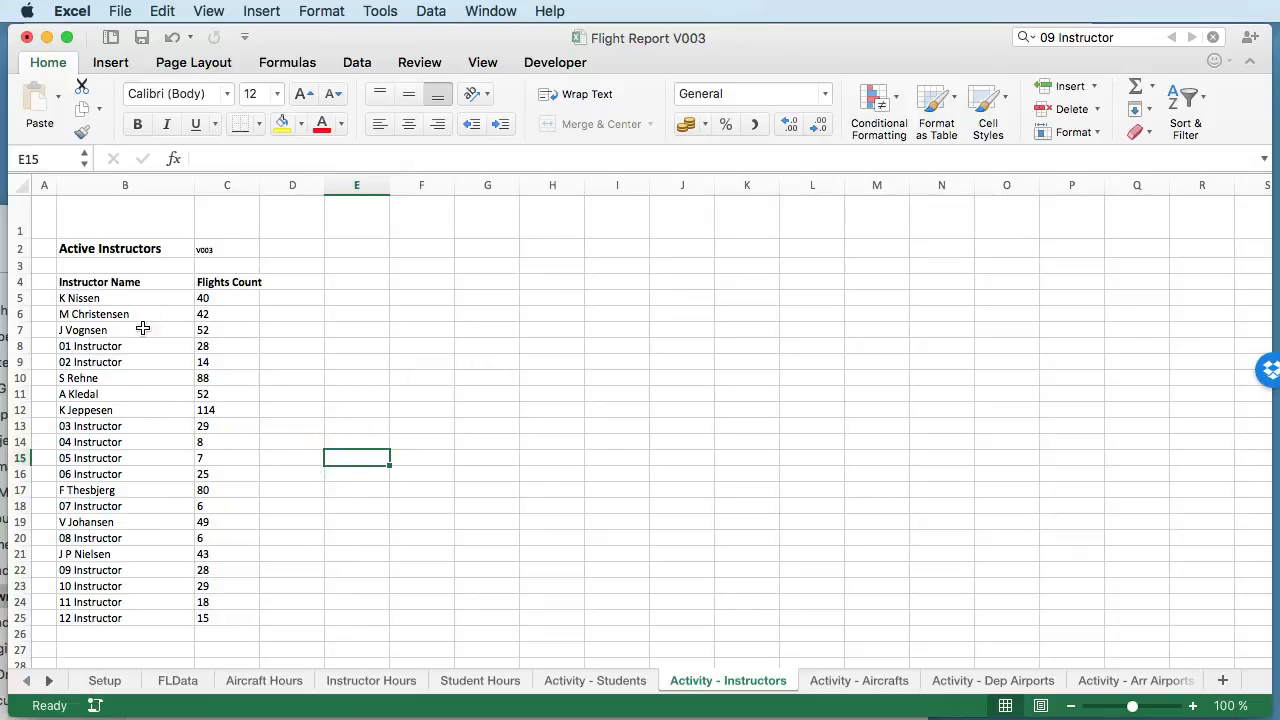
pyautogui.moveTo(118, 297); pyautogui.dragTo(116, 505)
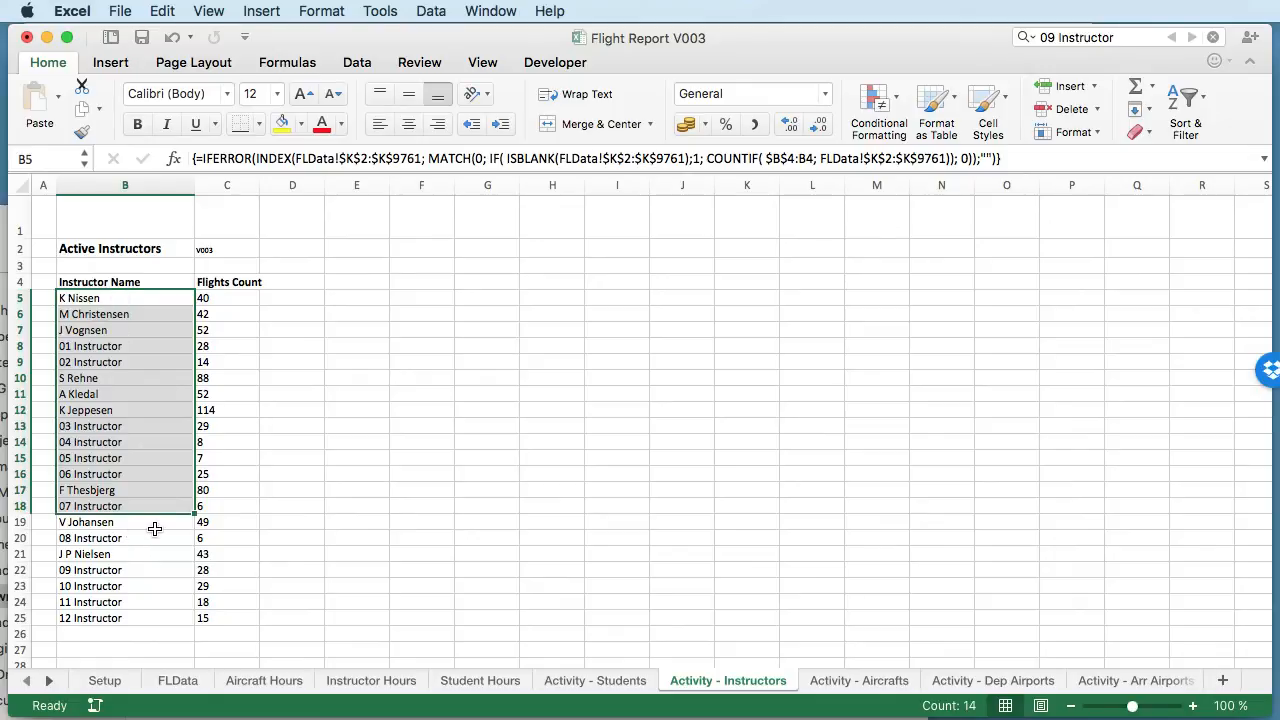
pyautogui.click(275, 527)
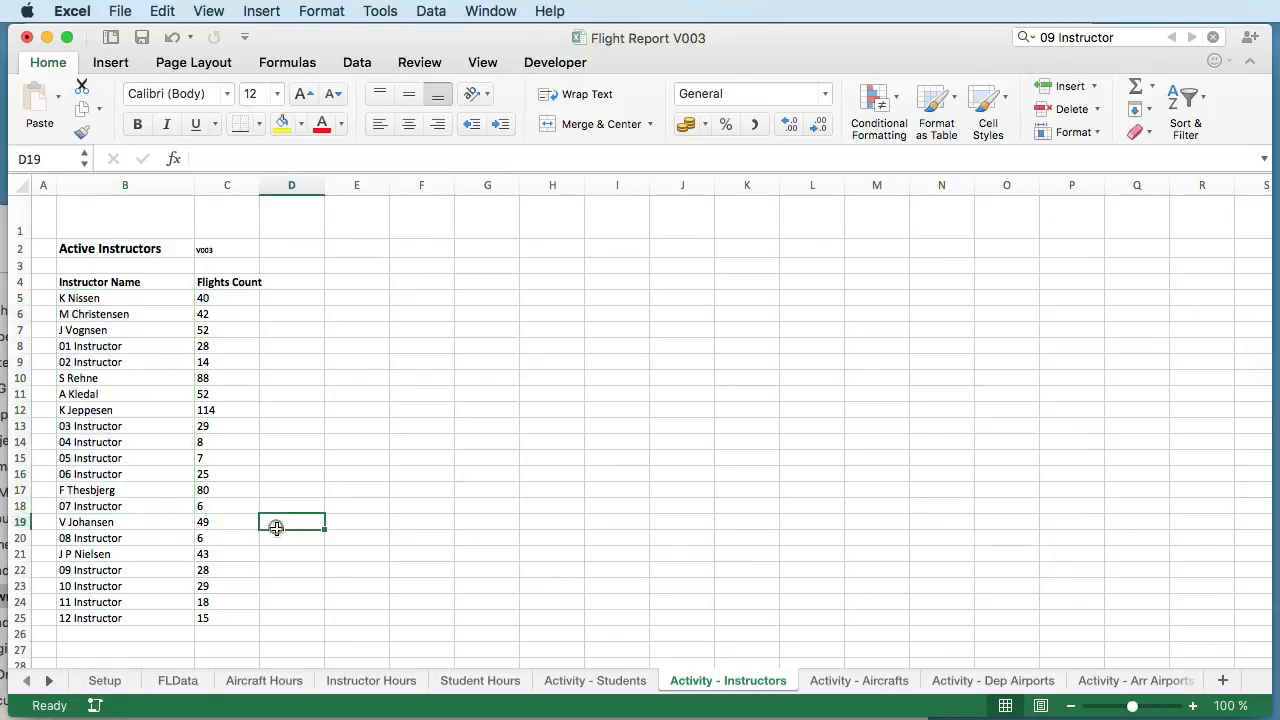
pyautogui.click(118, 556)
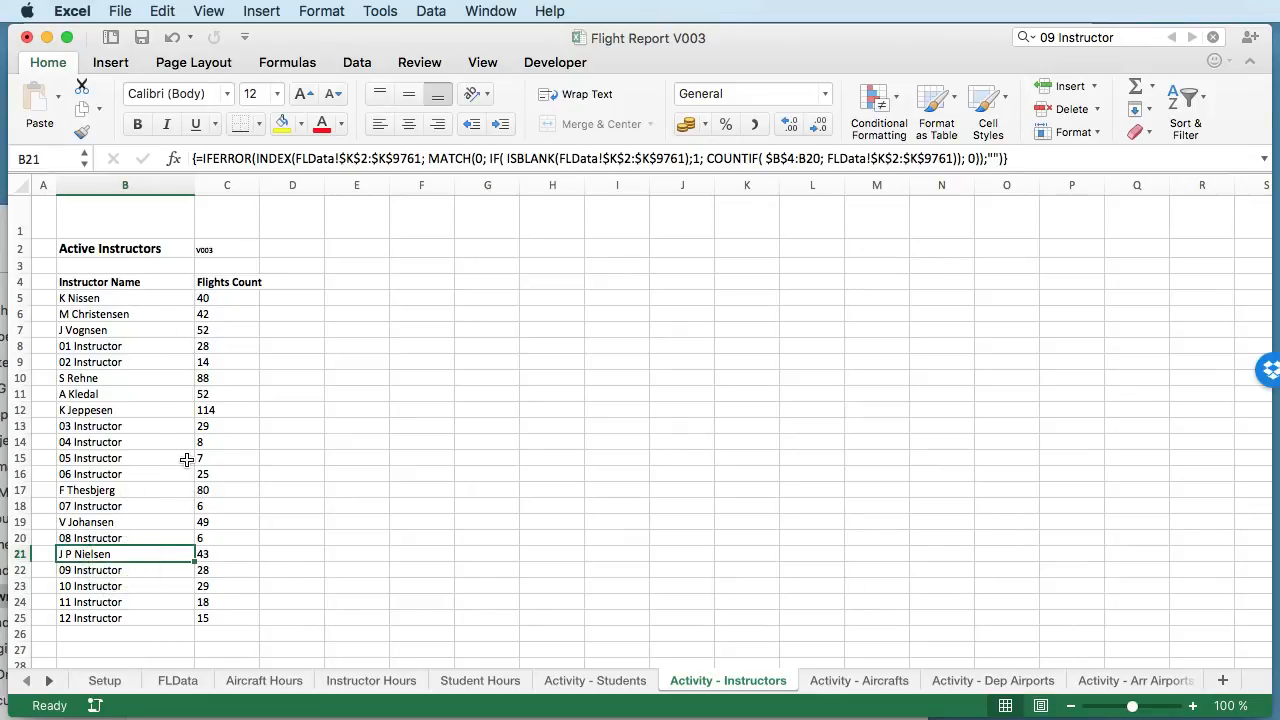
pyautogui.click(116, 413)
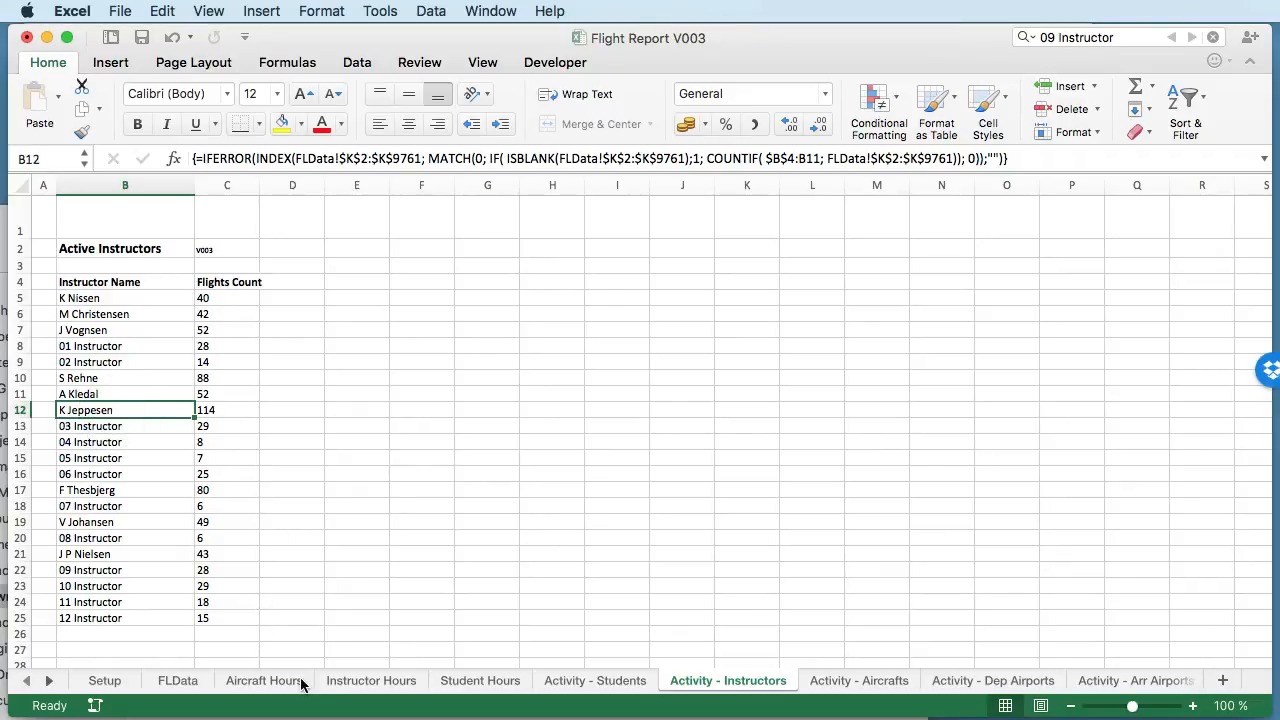
# - Glance at the Aircraft Hours sheet, and look over the Flight Instructor Productivity table on the Instructor Hours sheet
pyautogui.click(265, 682)
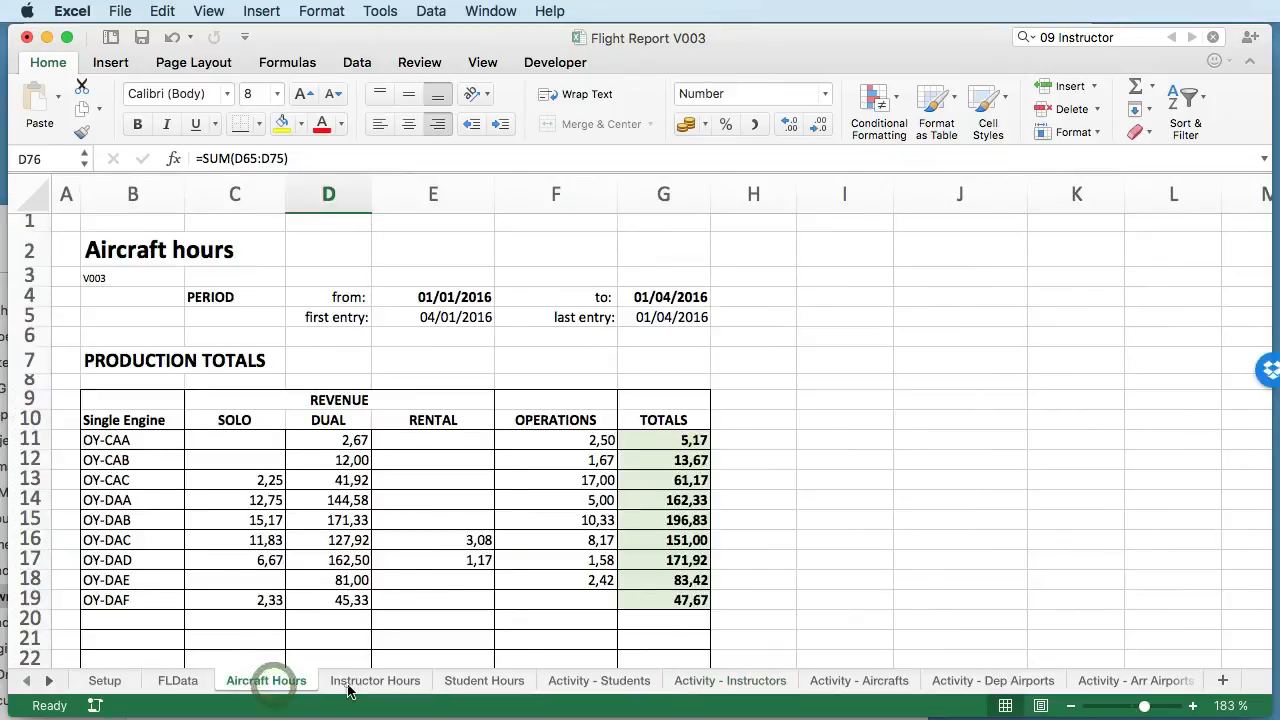
pyautogui.click(349, 684)
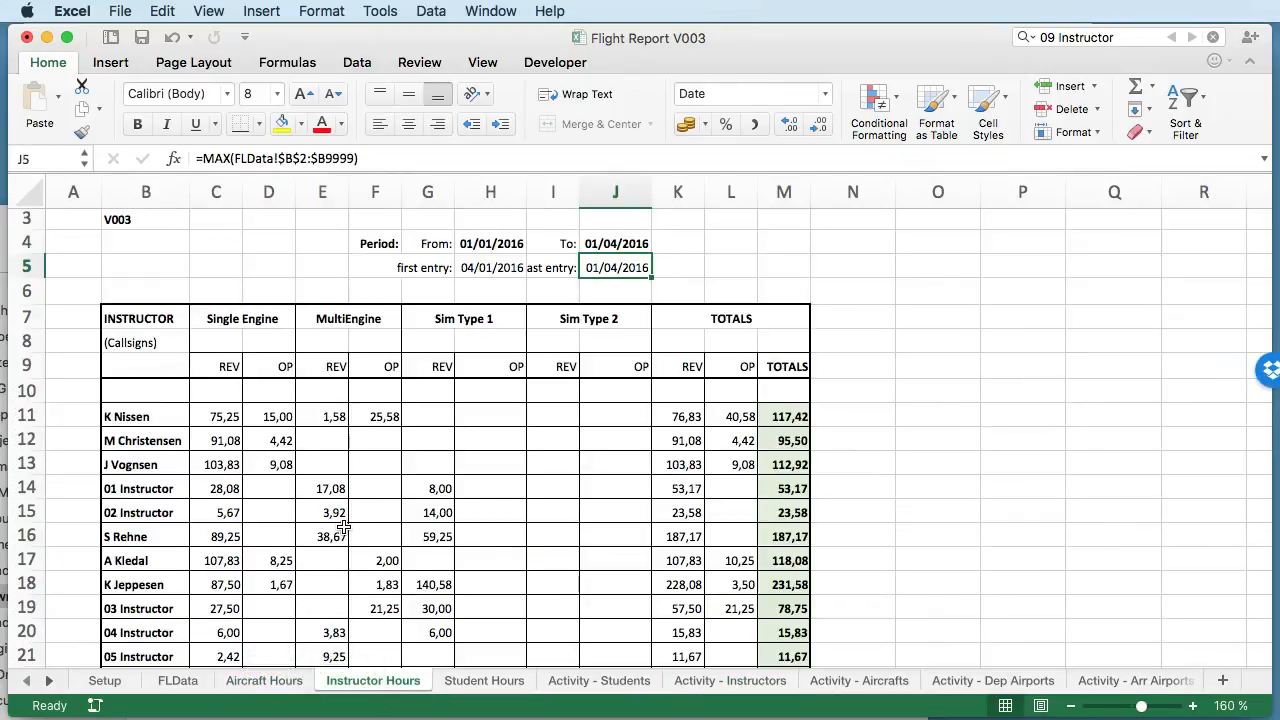
pyautogui.scroll(-5, 343, 527)
pyautogui.scroll(-8, 343, 527)
pyautogui.scroll(14, 343, 527)
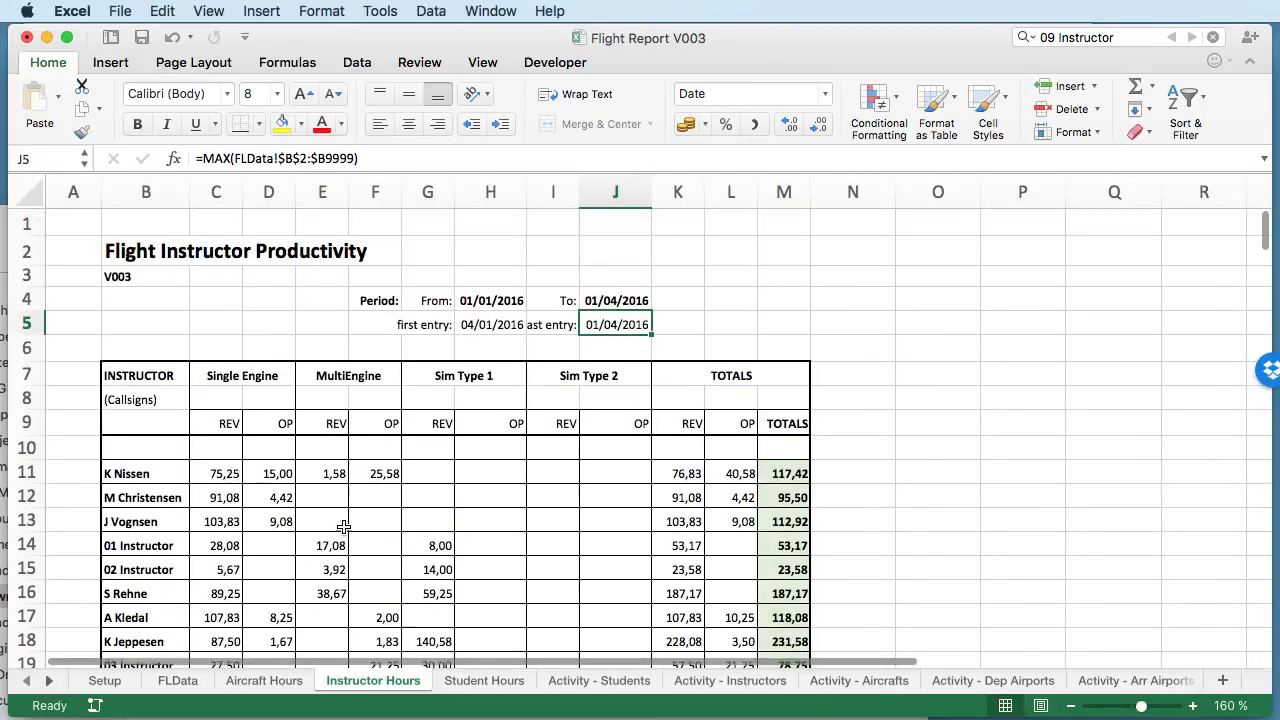
# - Set the period's To date on the Instructor Hours sheet to 31/01/2016
pyautogui.click(615, 309)
pyautogui.doubleClick(610, 308)
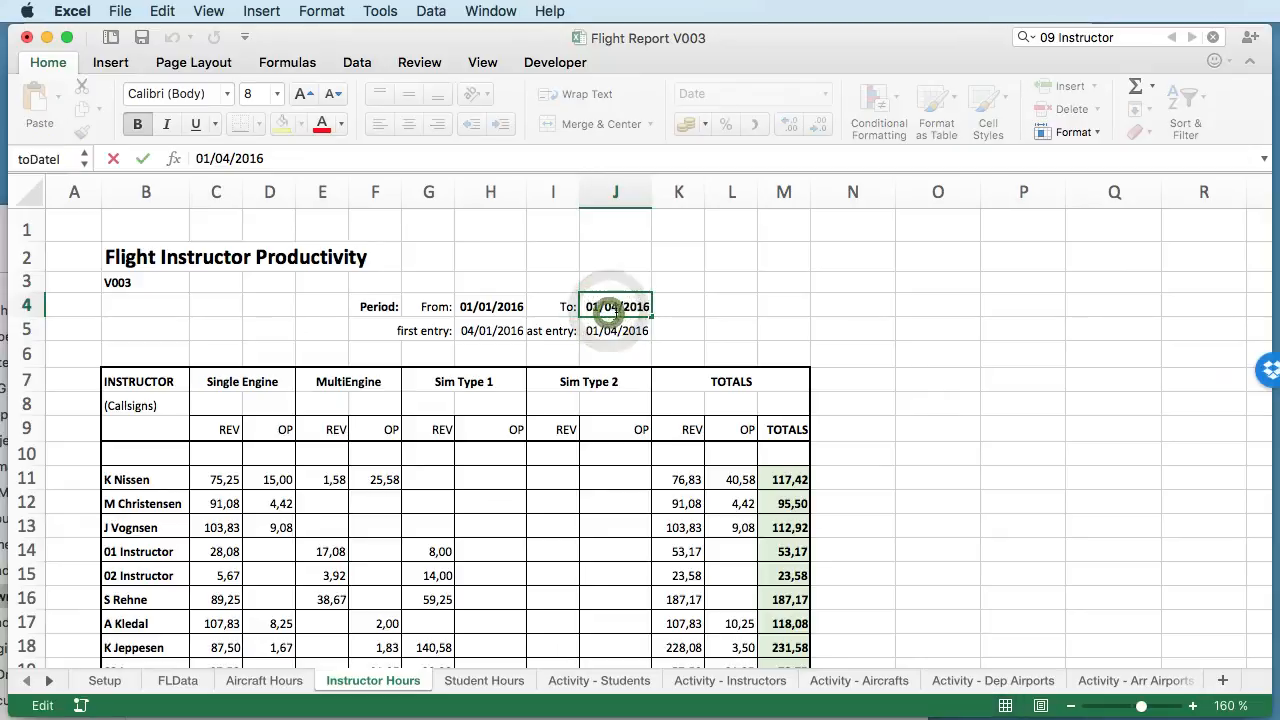
pyautogui.press('BackSpace')
pyautogui.write('1')
pyautogui.press('Left')
pyautogui.press('Left')
pyautogui.press('Left')
pyautogui.press('Left')
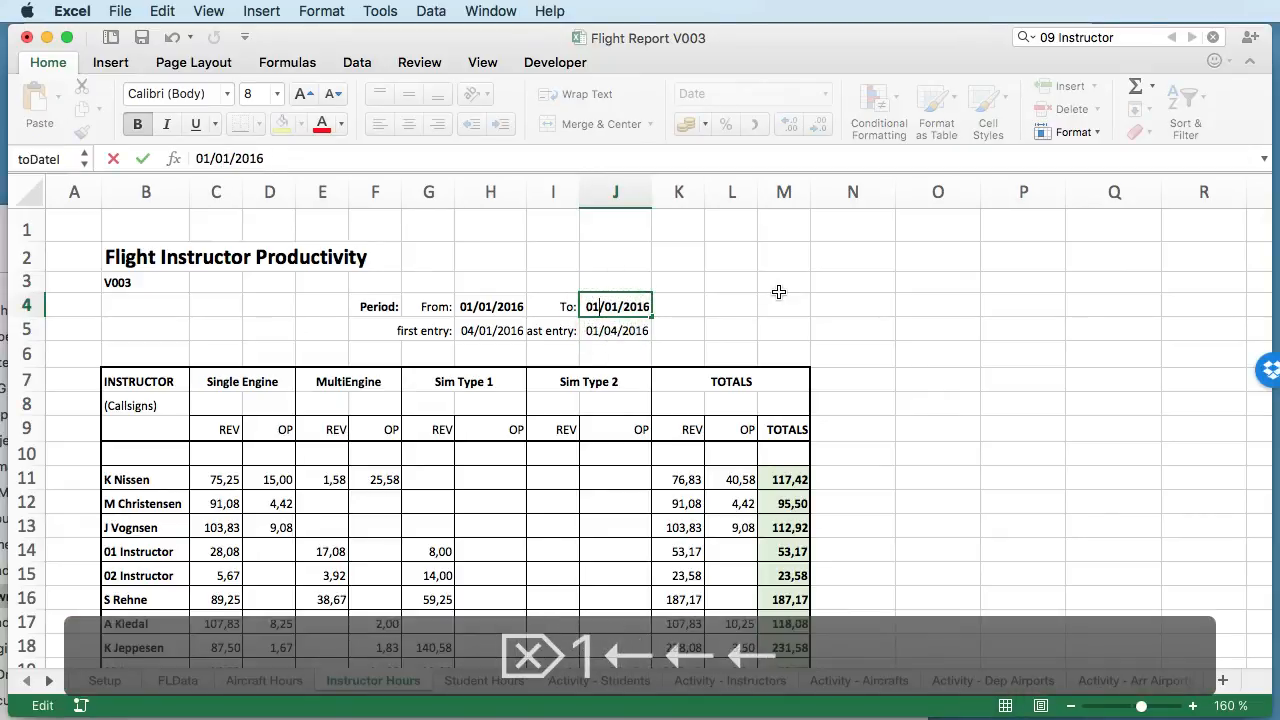
pyautogui.write('31')
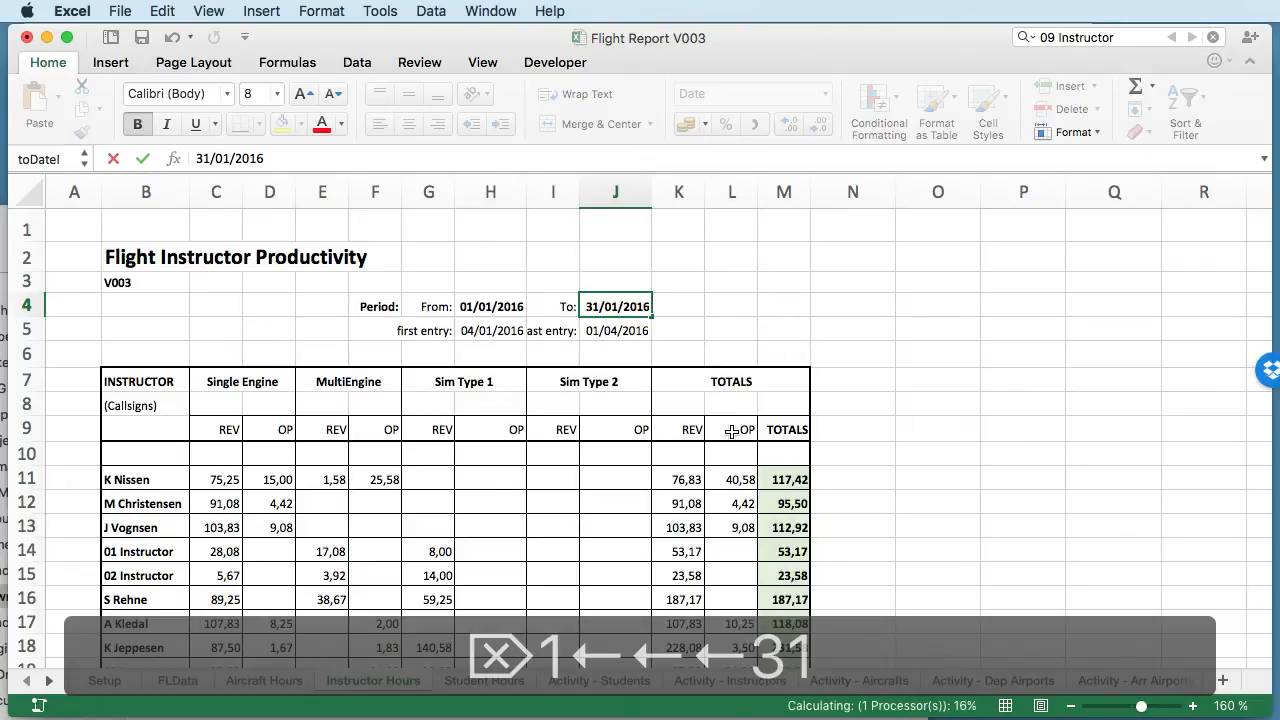
pyautogui.write('s')
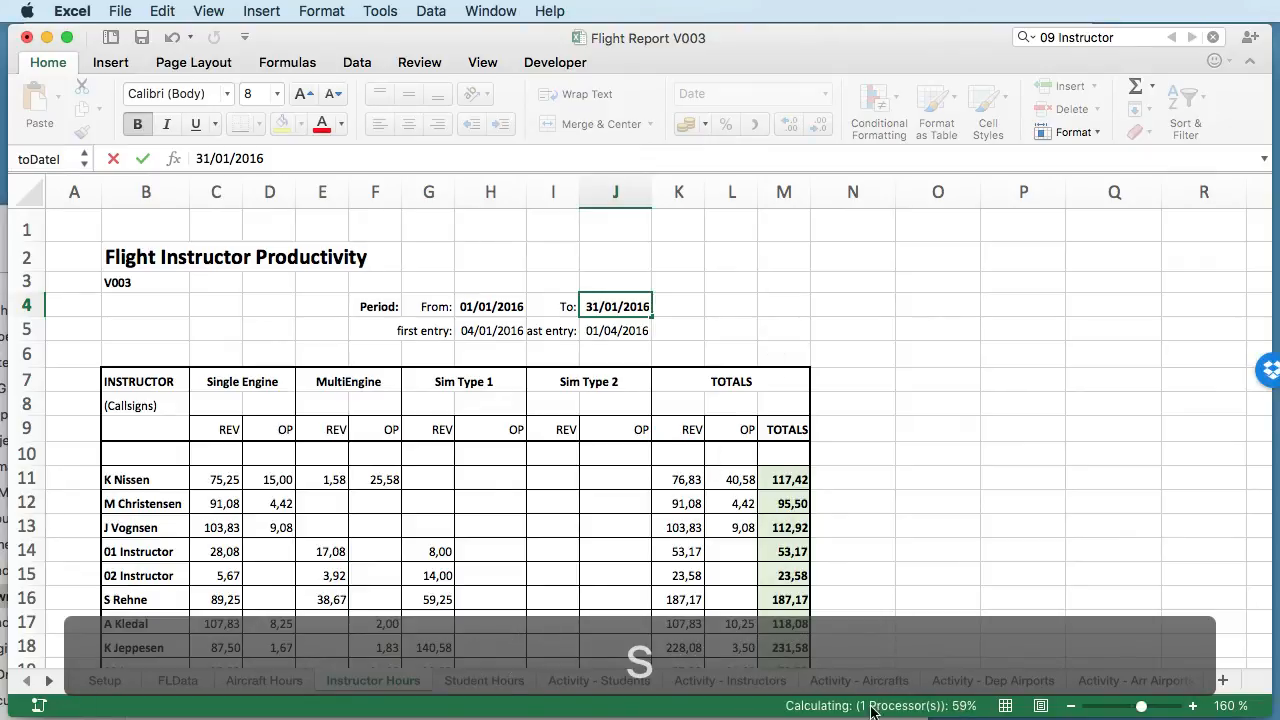
pyautogui.press('Return')
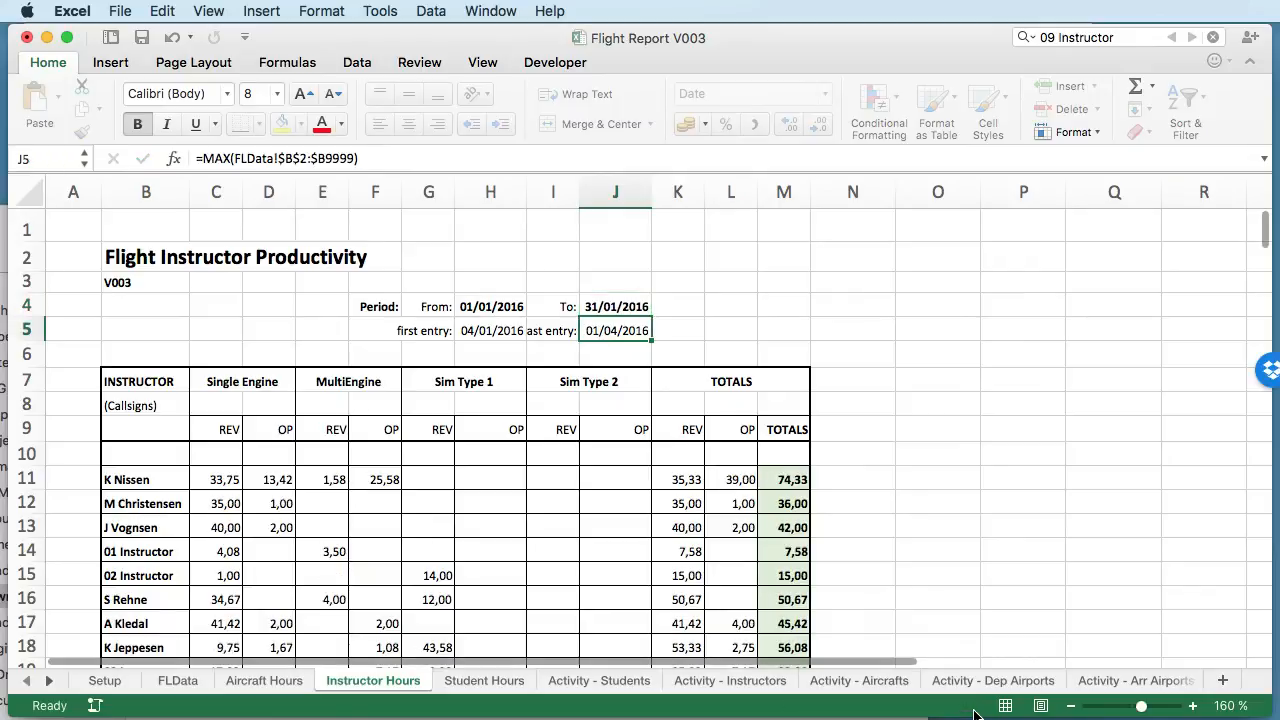
# - Review the recalculated instructor hours by Single Engine, MultiEngine and Sim Type, along with the period dates above the table
pyautogui.scroll(-5, 410, 548)
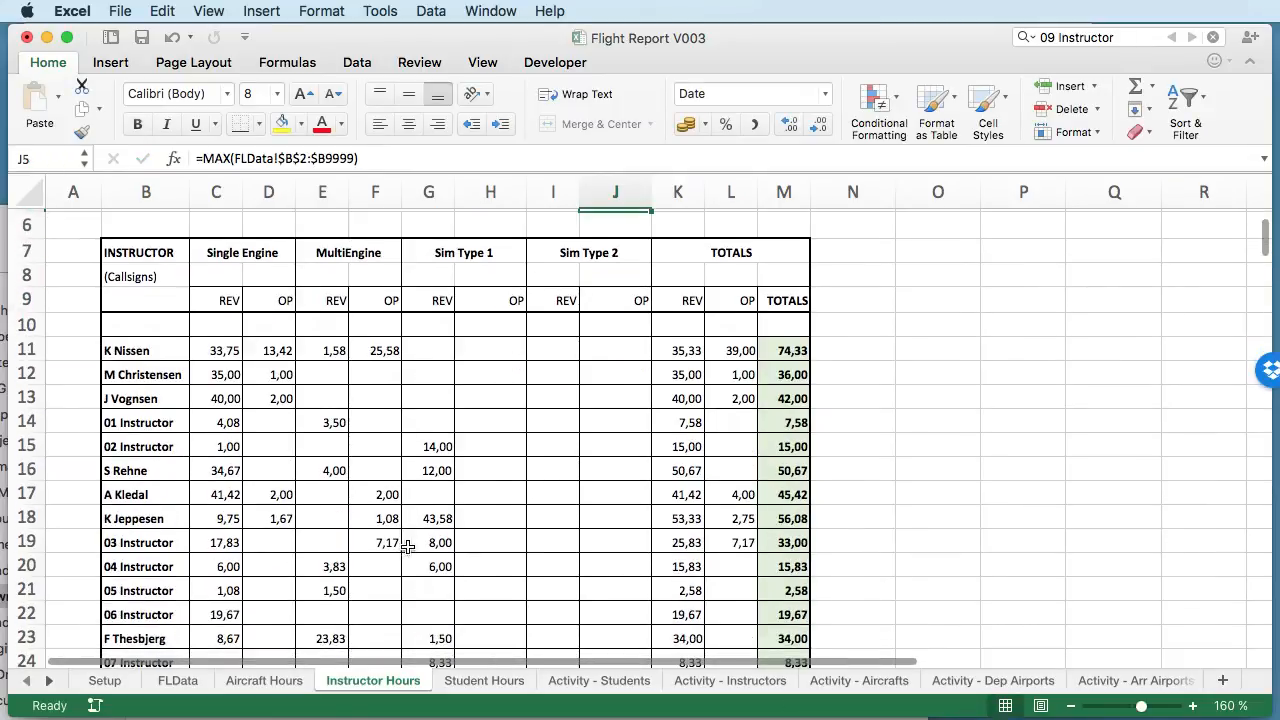
pyautogui.scroll(4, 500, 370)
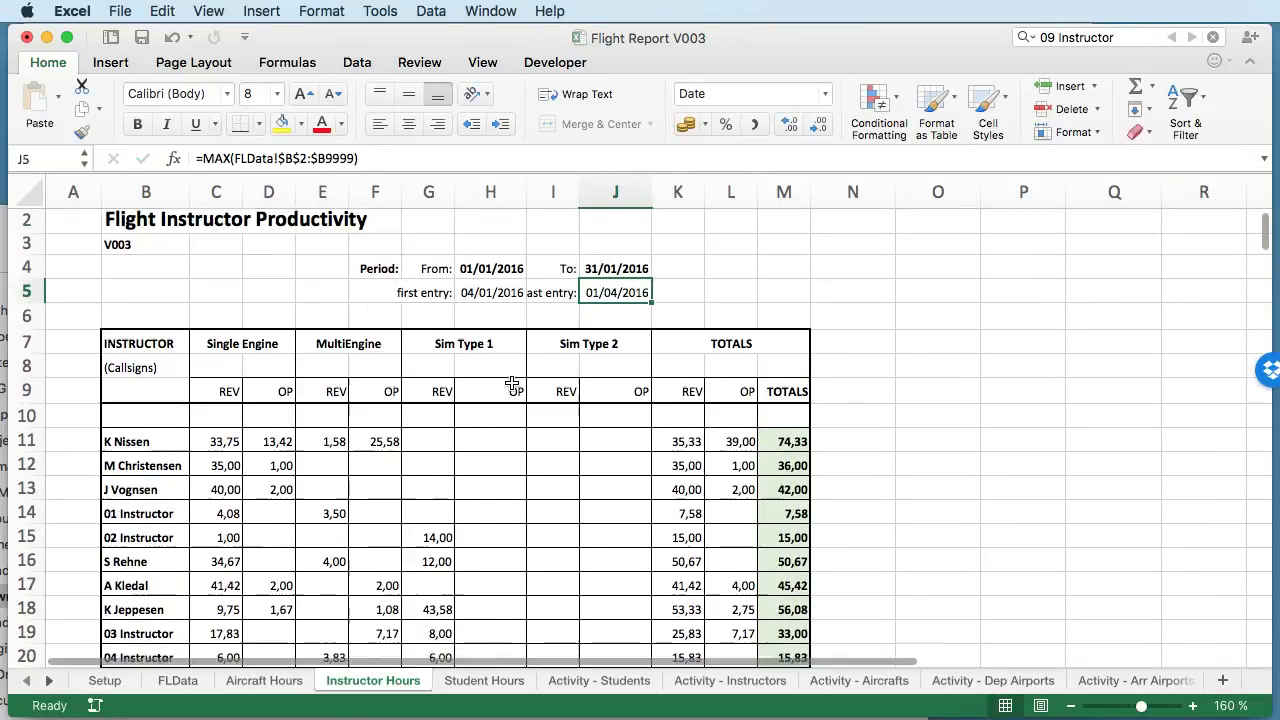
pyautogui.click(622, 273)
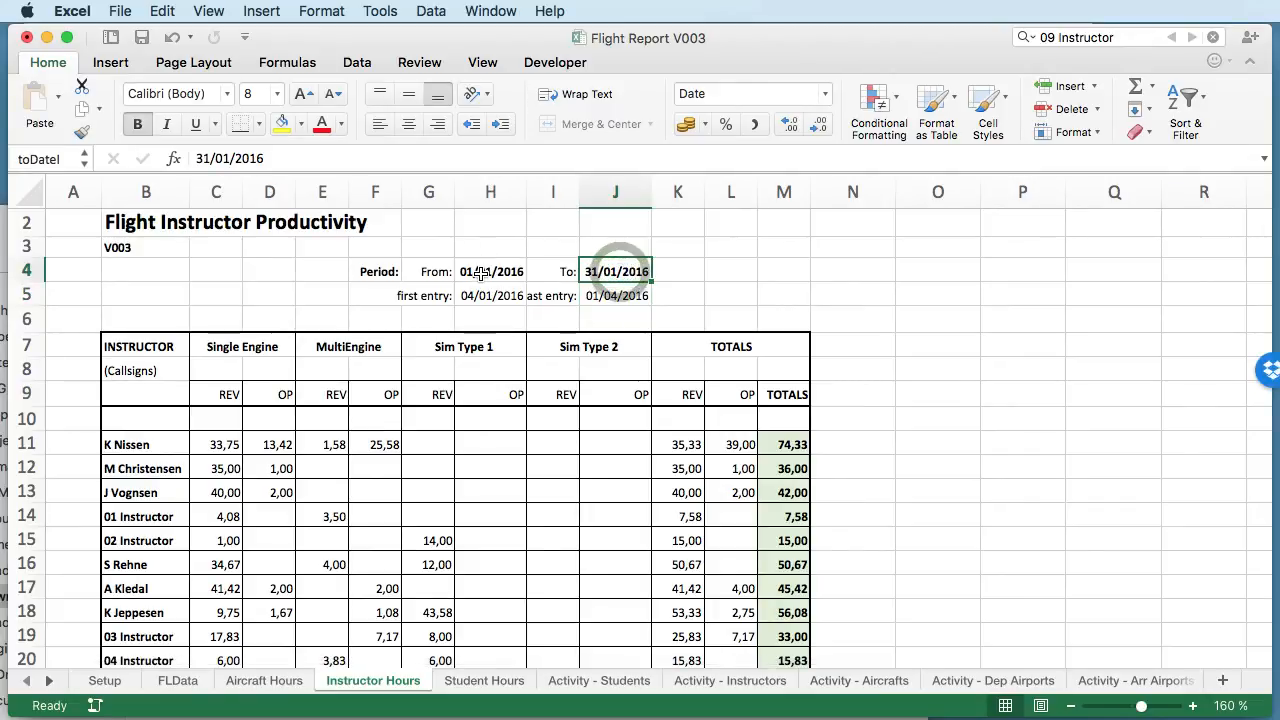
pyautogui.scroll(-10, 458, 495)
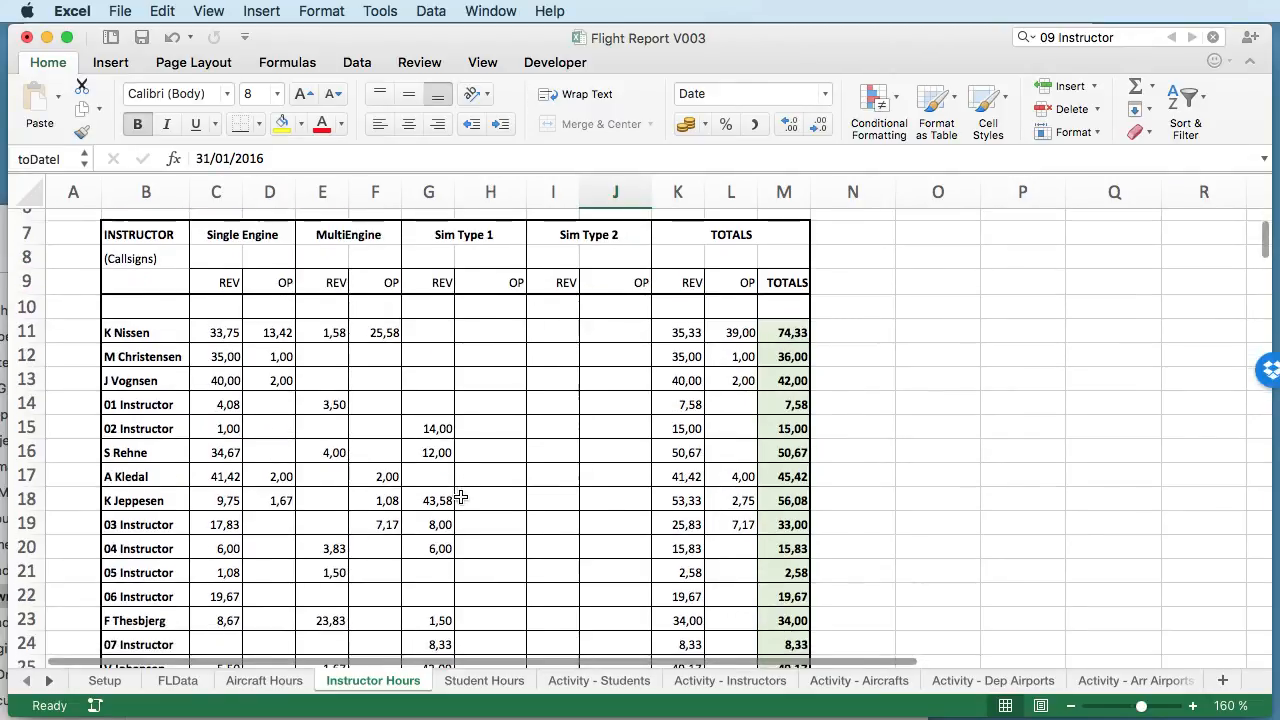
pyautogui.scroll(6, 458, 495)
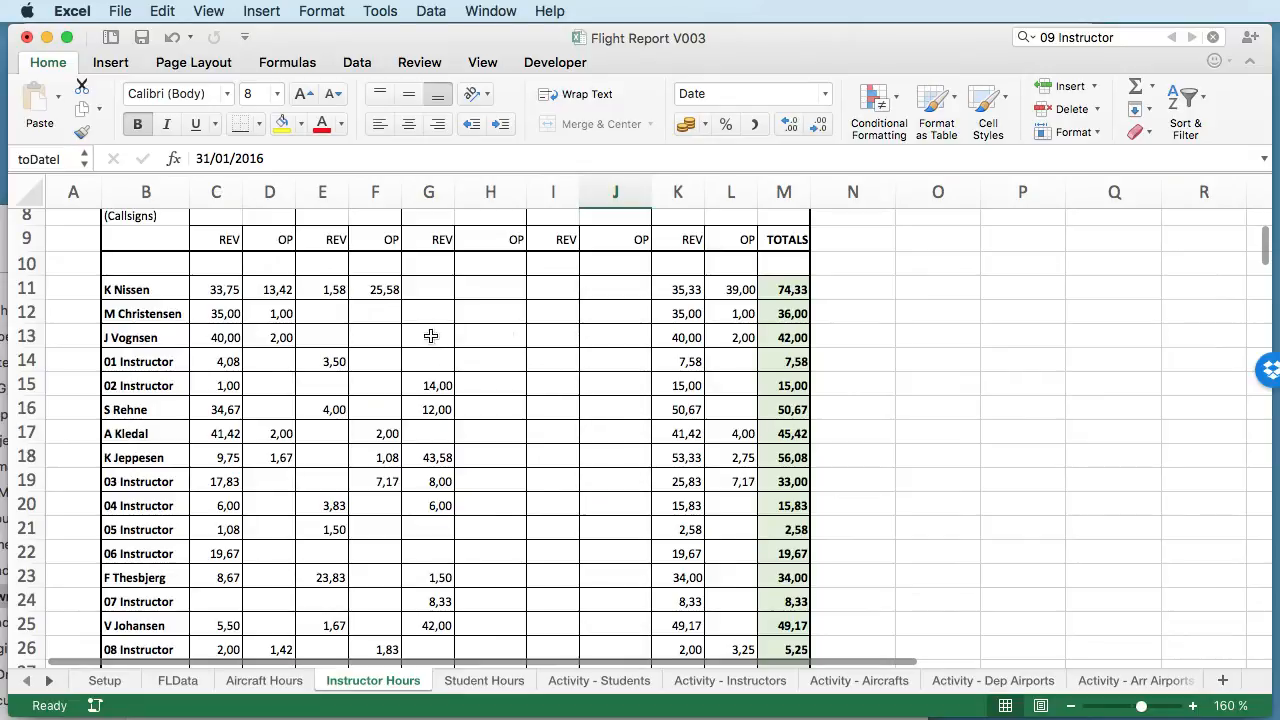
pyautogui.scroll(3, 430, 340)
pyautogui.scroll(-2, 398, 521)
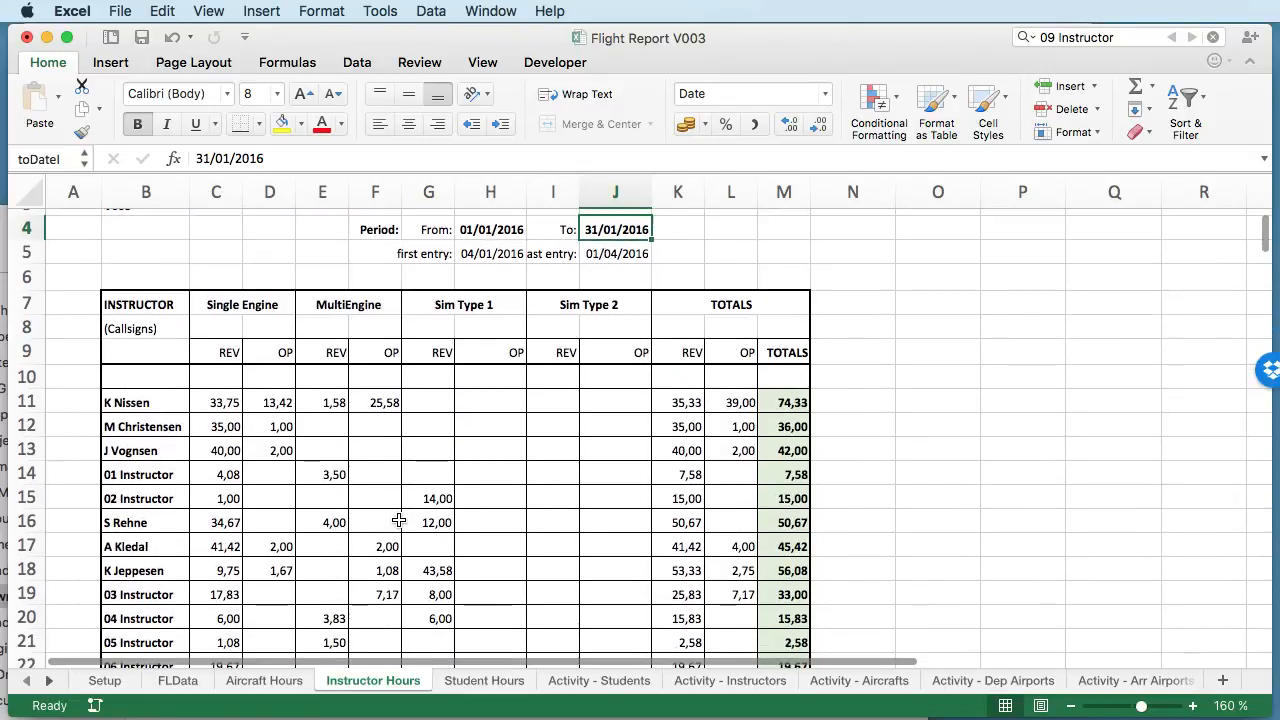
pyautogui.scroll(-5, 654, 457)
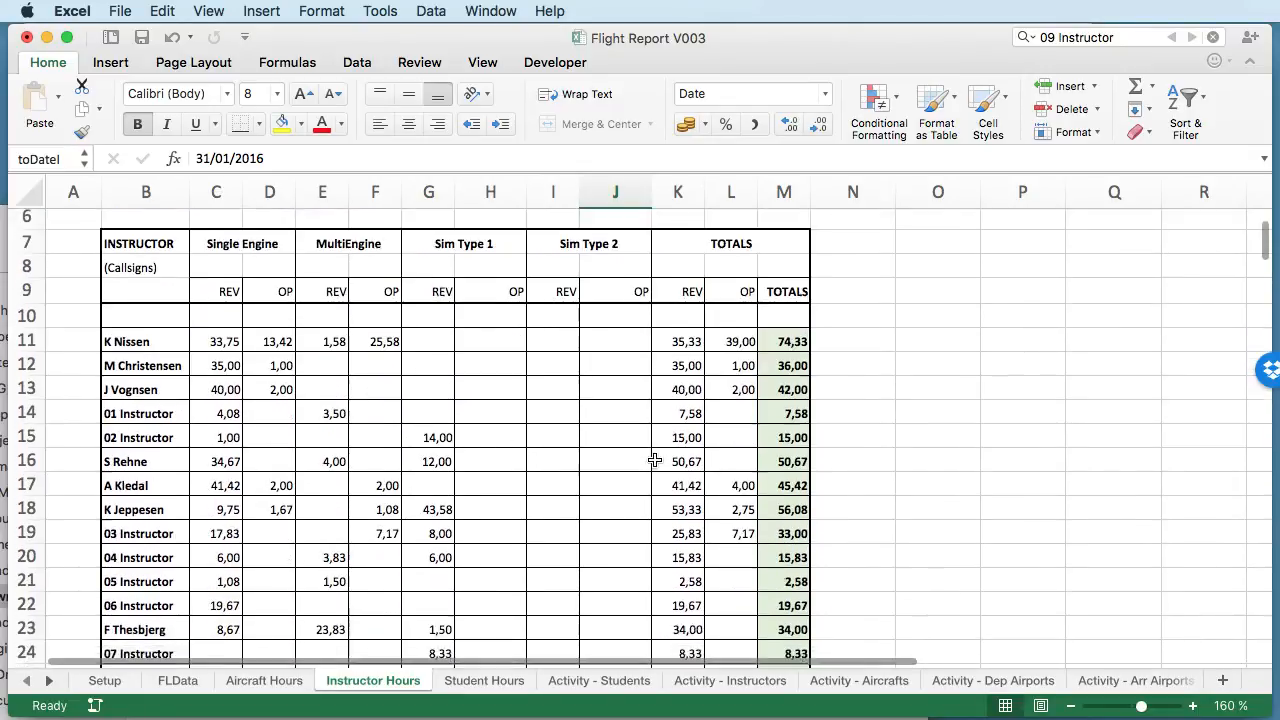
pyautogui.scroll(1, 783, 342)
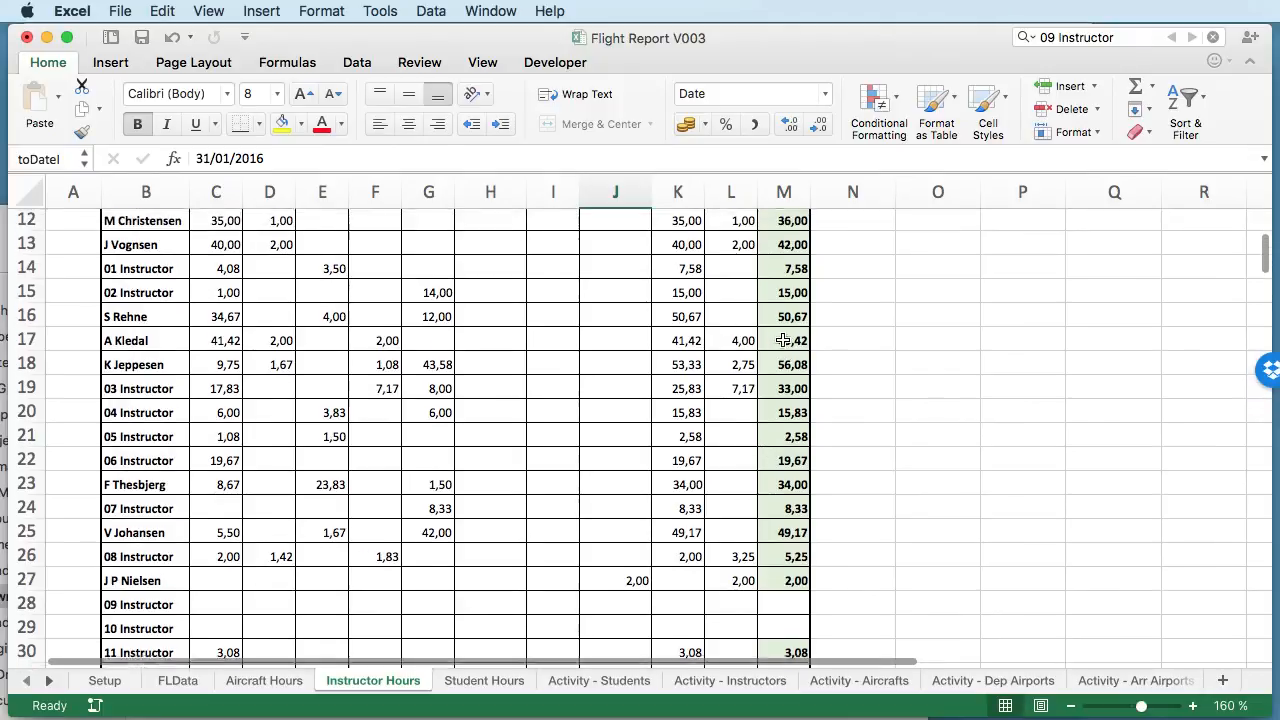
# - Inspect the total formula in M14 and look over the rest of the instructor totals
pyautogui.click(790, 272)
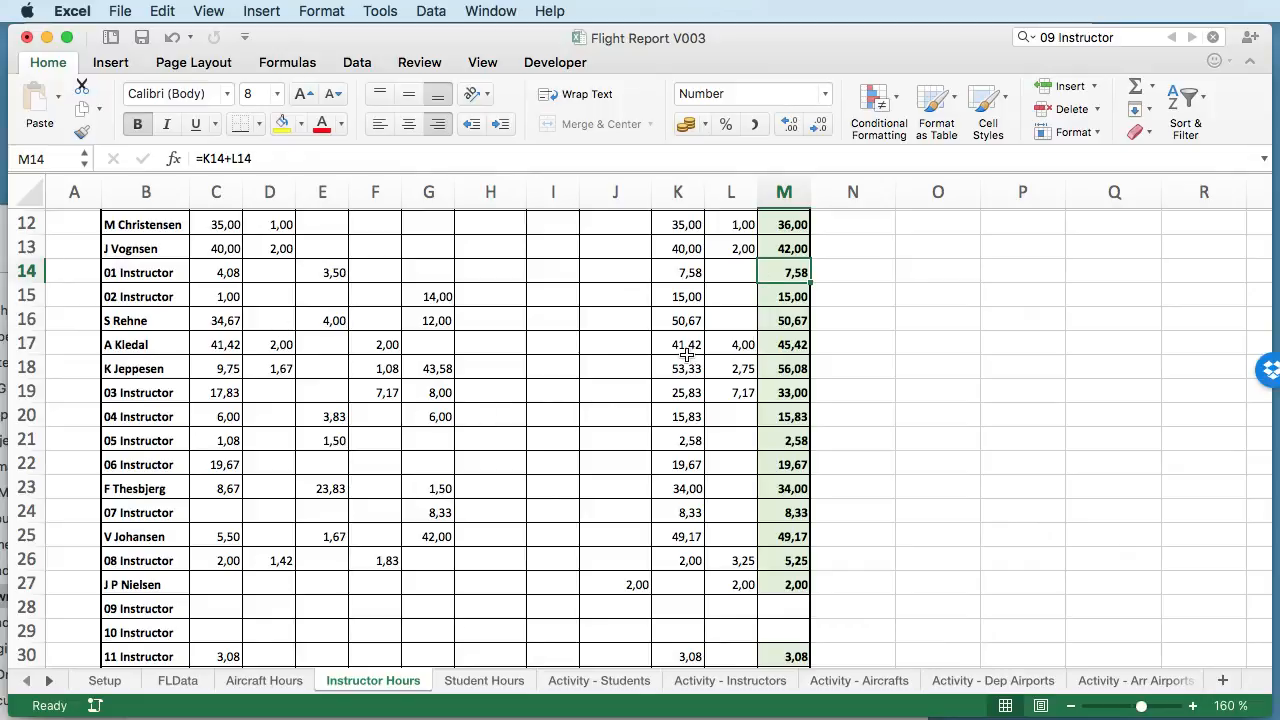
pyautogui.scroll(-3, 690, 398)
pyautogui.scroll(5, 600, 410)
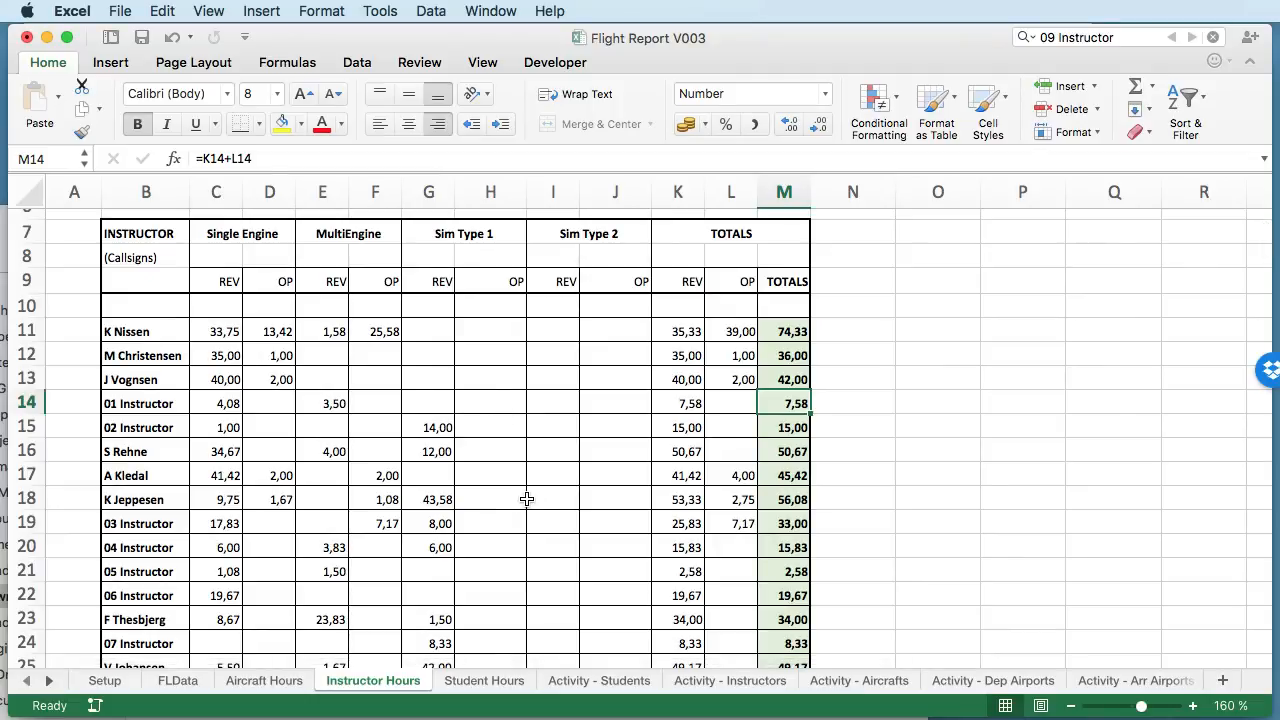
pyautogui.scroll(3, 527, 499)
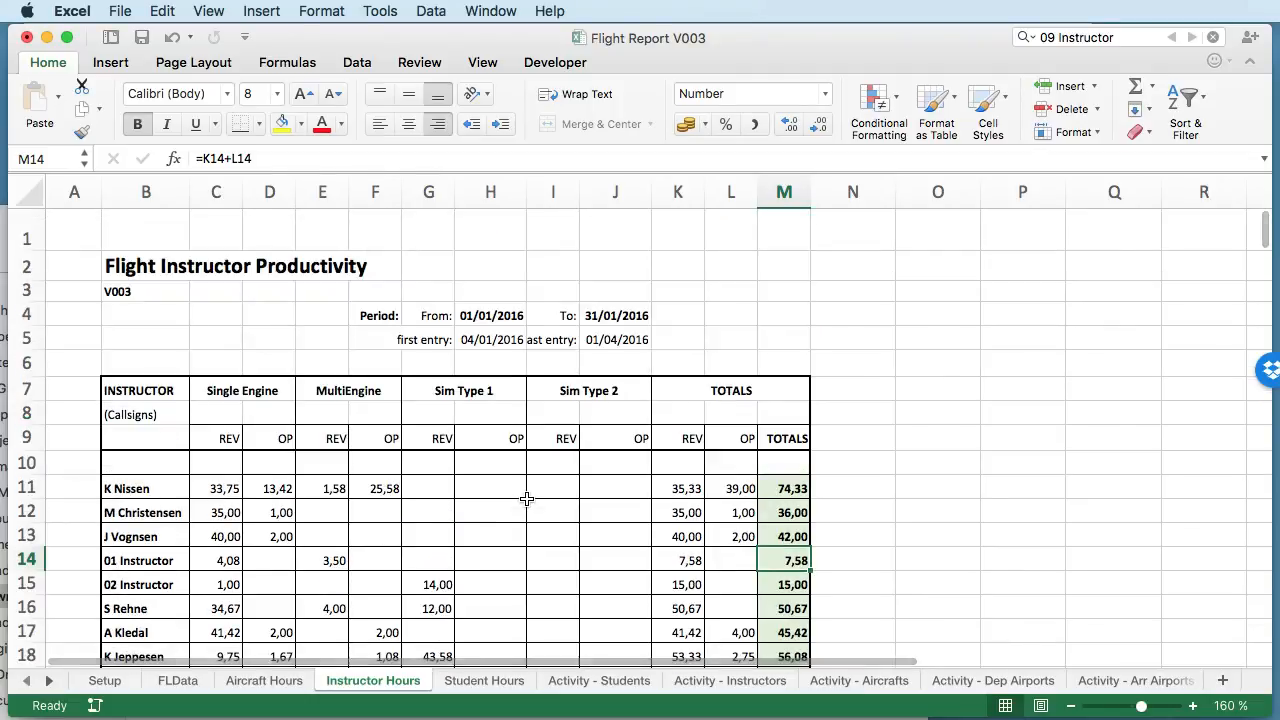
# - Glance at the Student Hours sheet, and browse the active students and their flight counts on Activity - Students
pyautogui.click(463, 681)
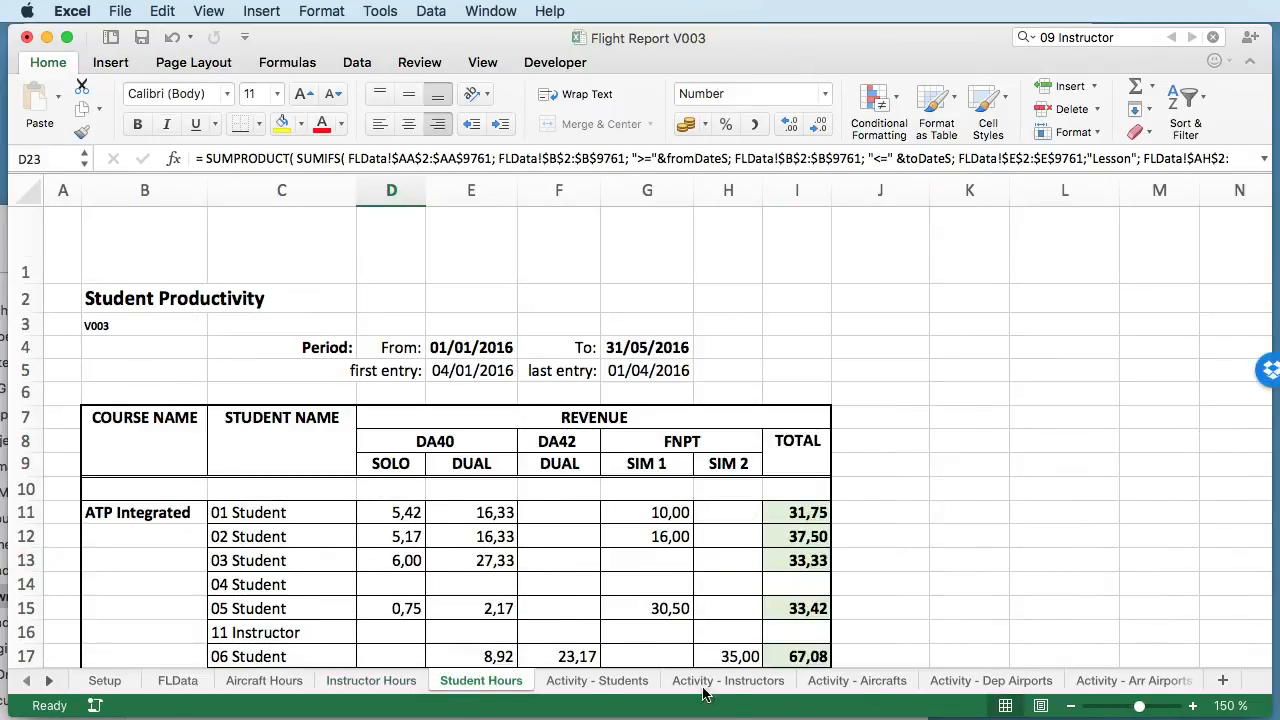
pyautogui.click(570, 690)
pyautogui.scroll(-10, 391, 460)
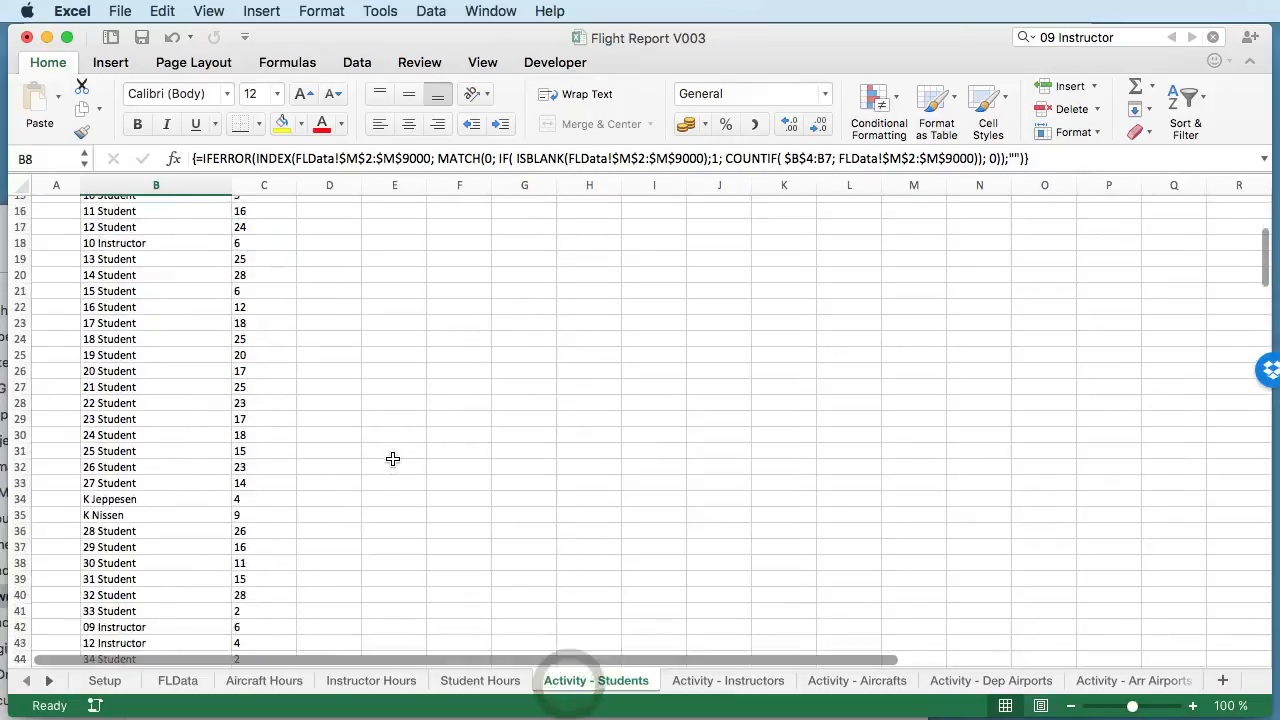
pyautogui.scroll(-5, 393, 459)
pyautogui.scroll(15, 393, 459)
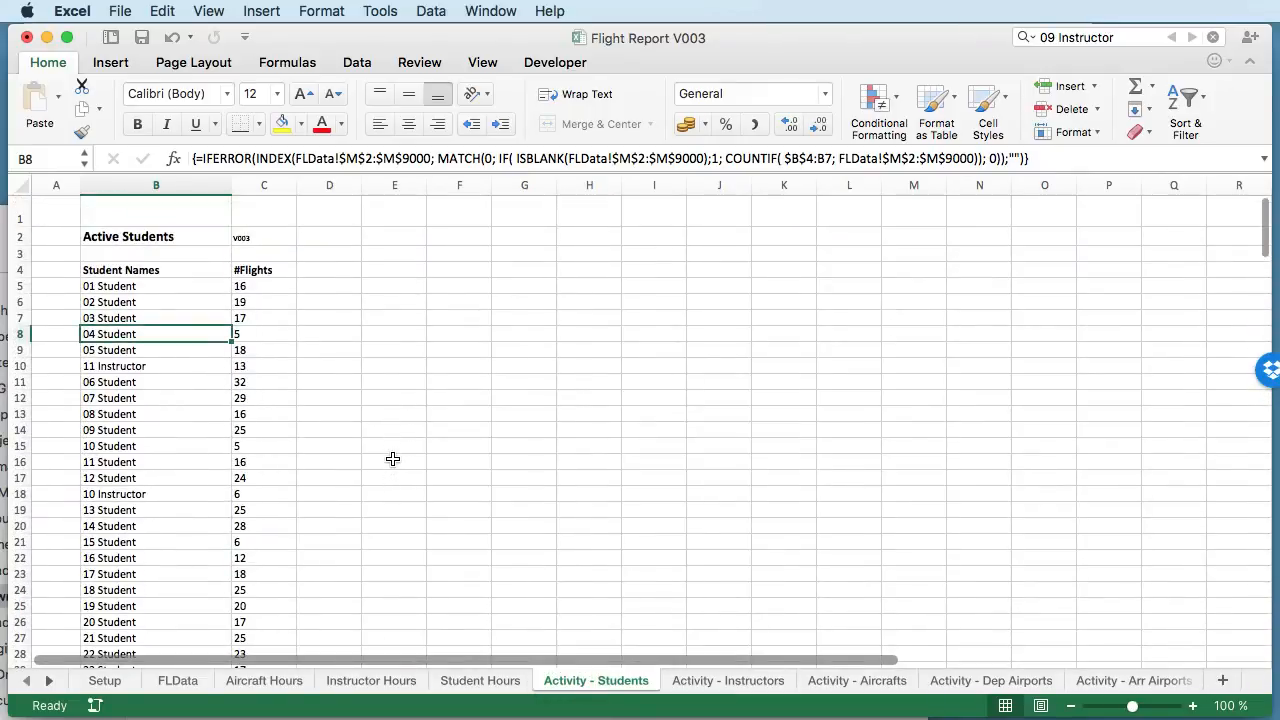
pyautogui.scroll(-5, 255, 342)
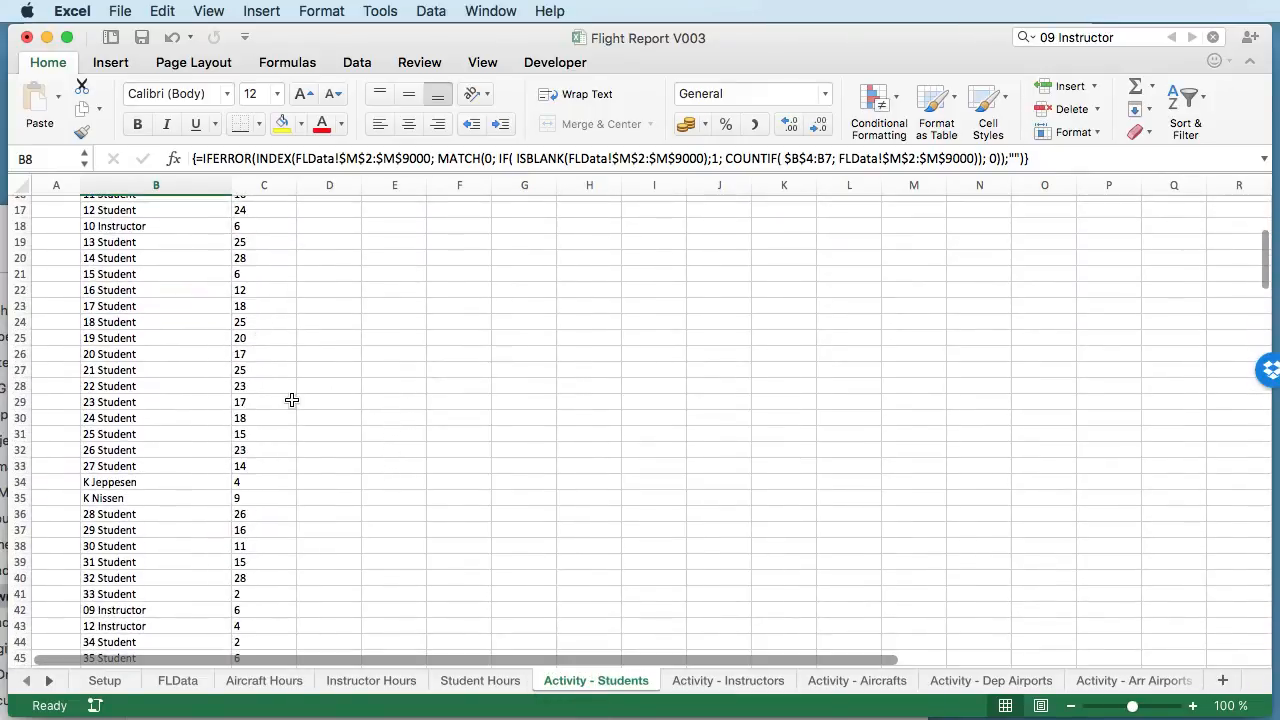
# - Set the period's To date on the Student Hours sheet to 31/01/2016
pyautogui.click(481, 681)
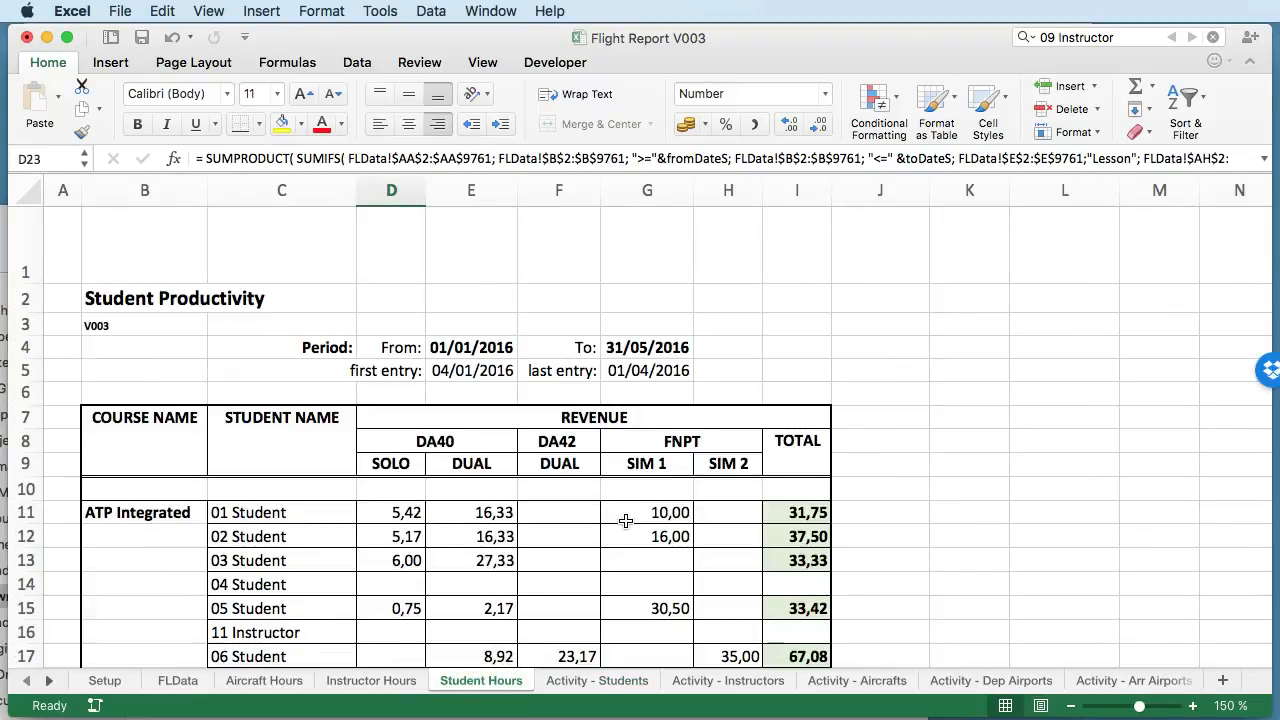
pyautogui.scroll(-3, 625, 521)
pyautogui.click(625, 278)
pyautogui.doubleClick(640, 280)
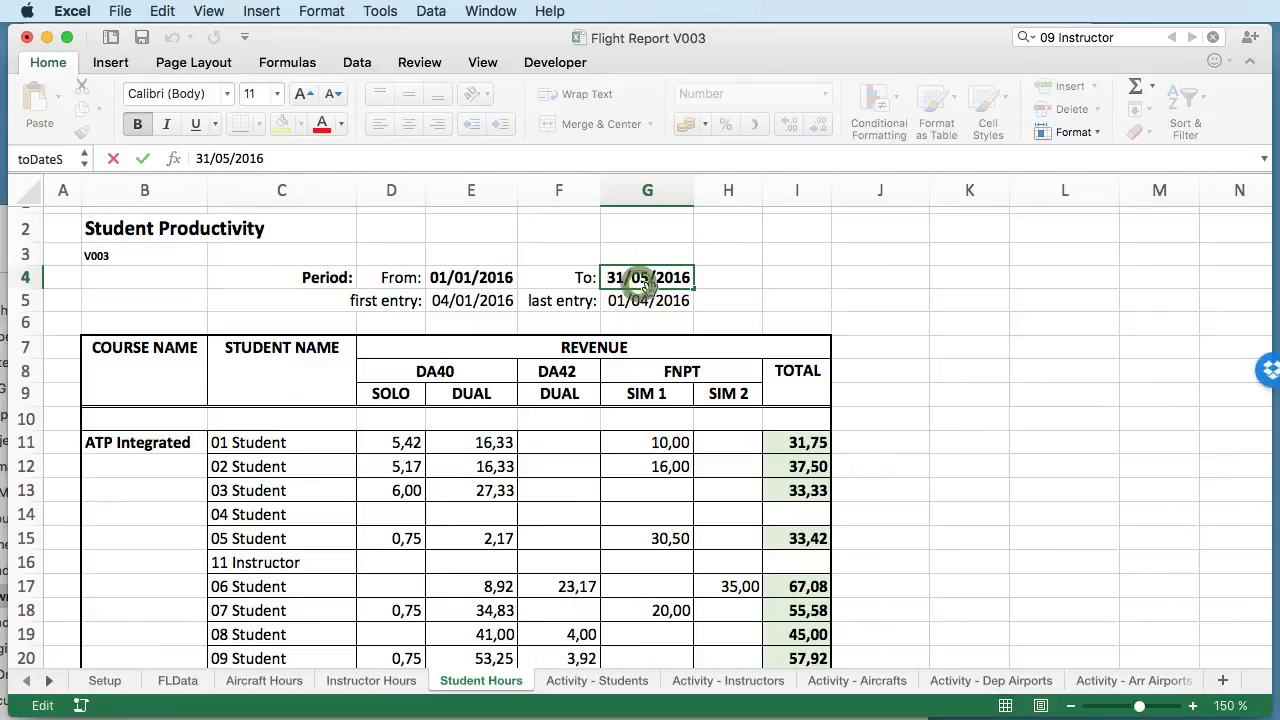
pyautogui.press('Delete')
pyautogui.write('1')
pyautogui.press('Left')
pyautogui.press('Left')
pyautogui.press('Return')
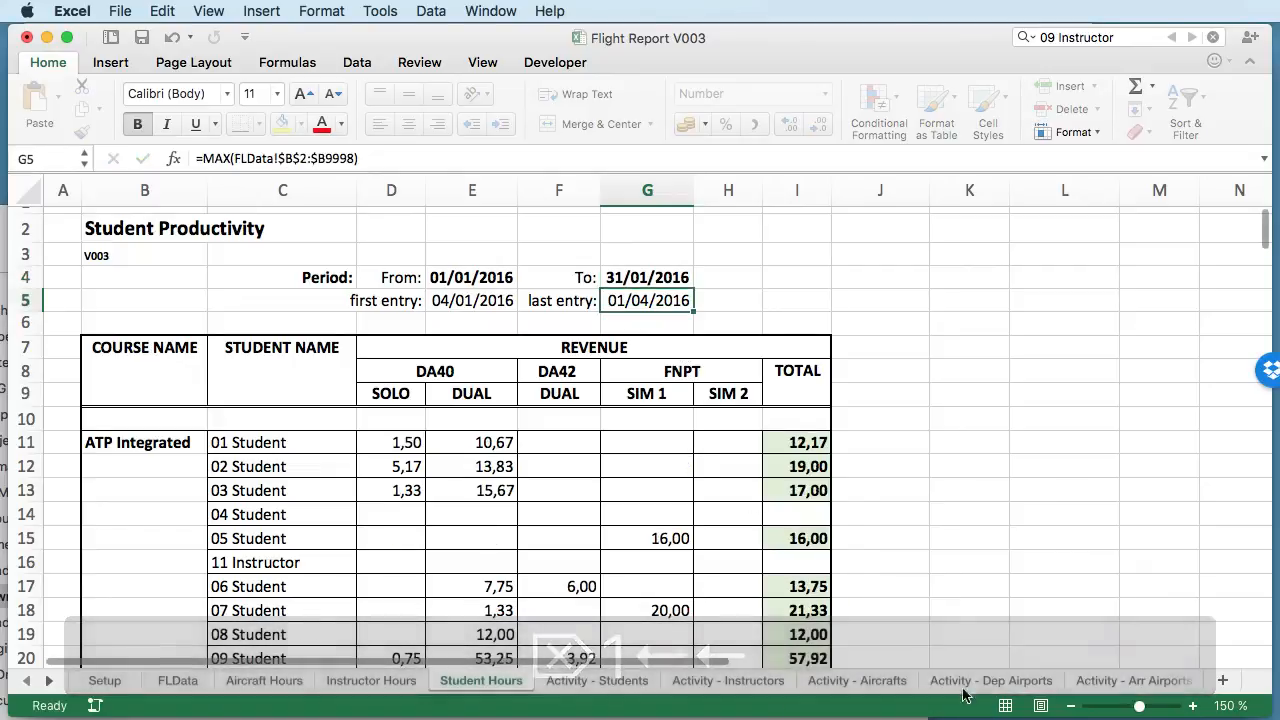
# - Inspect the DA42 dual hours formula in F14 and review the student hours down the Student Productivity table
pyautogui.click(588, 514)
pyautogui.scroll(-15, 663, 523)
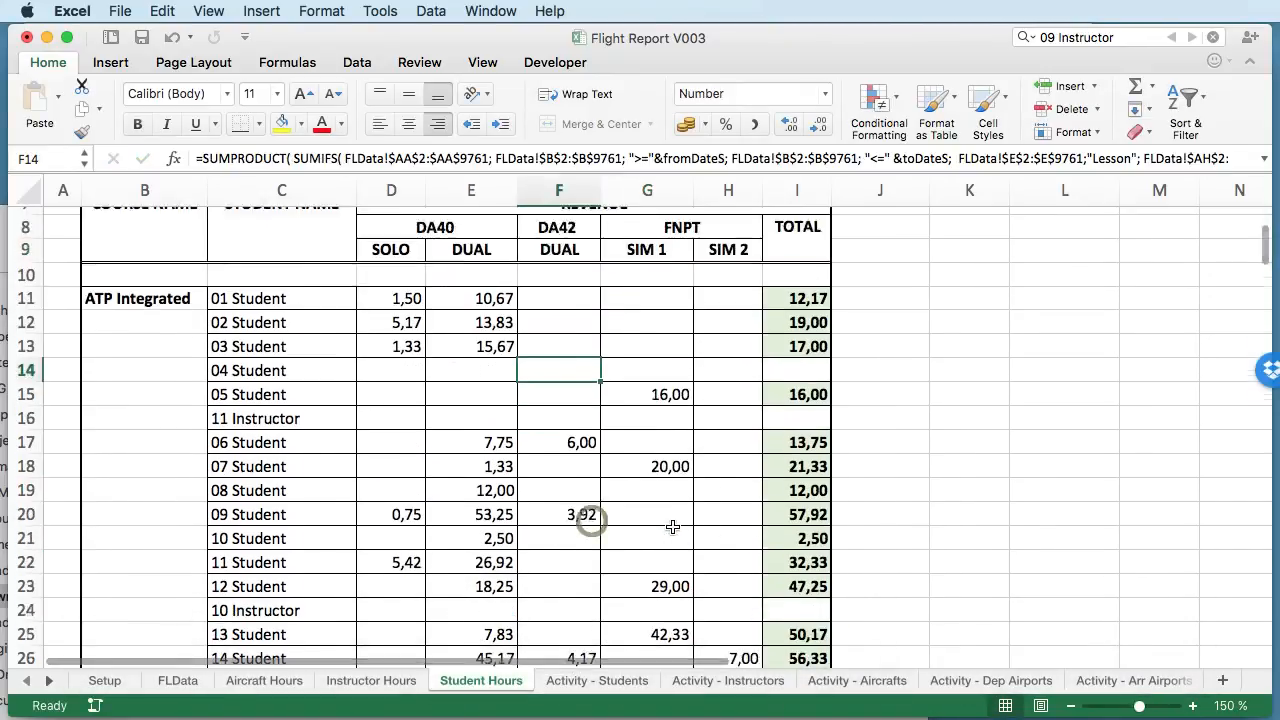
pyautogui.scroll(-2, 672, 526)
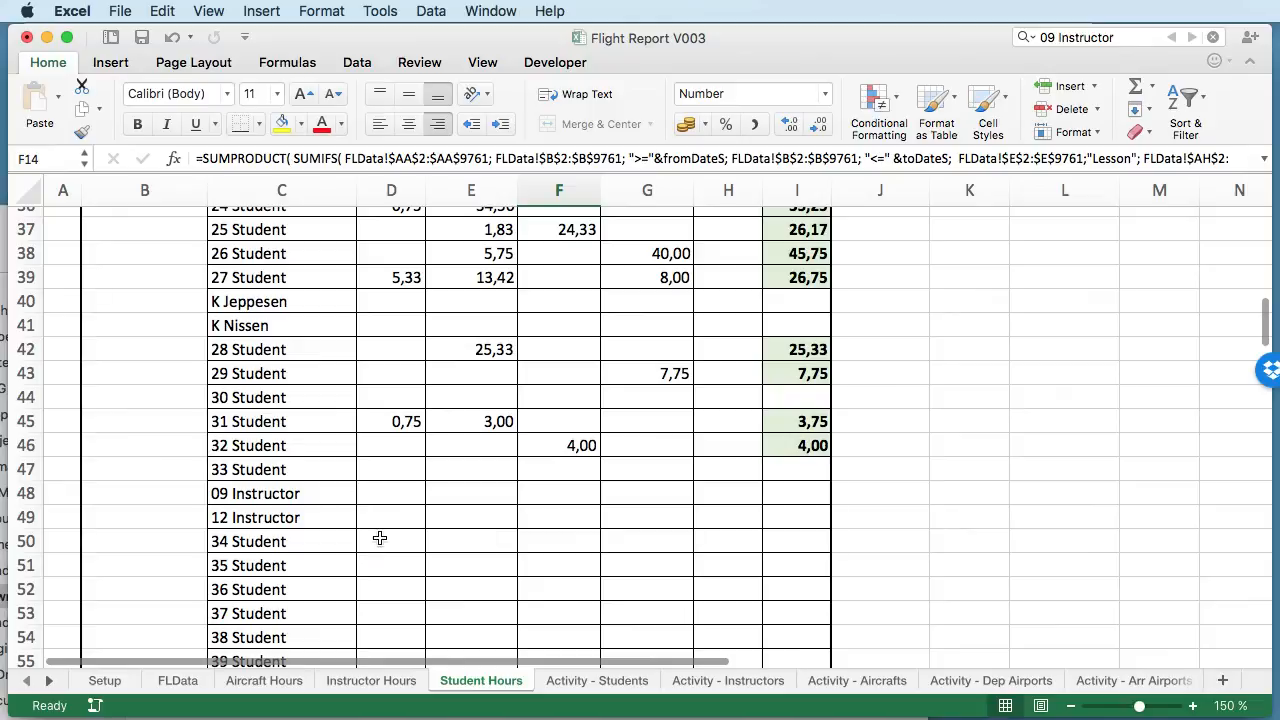
pyautogui.scroll(-6, 388, 544)
pyautogui.scroll(7, 476, 426)
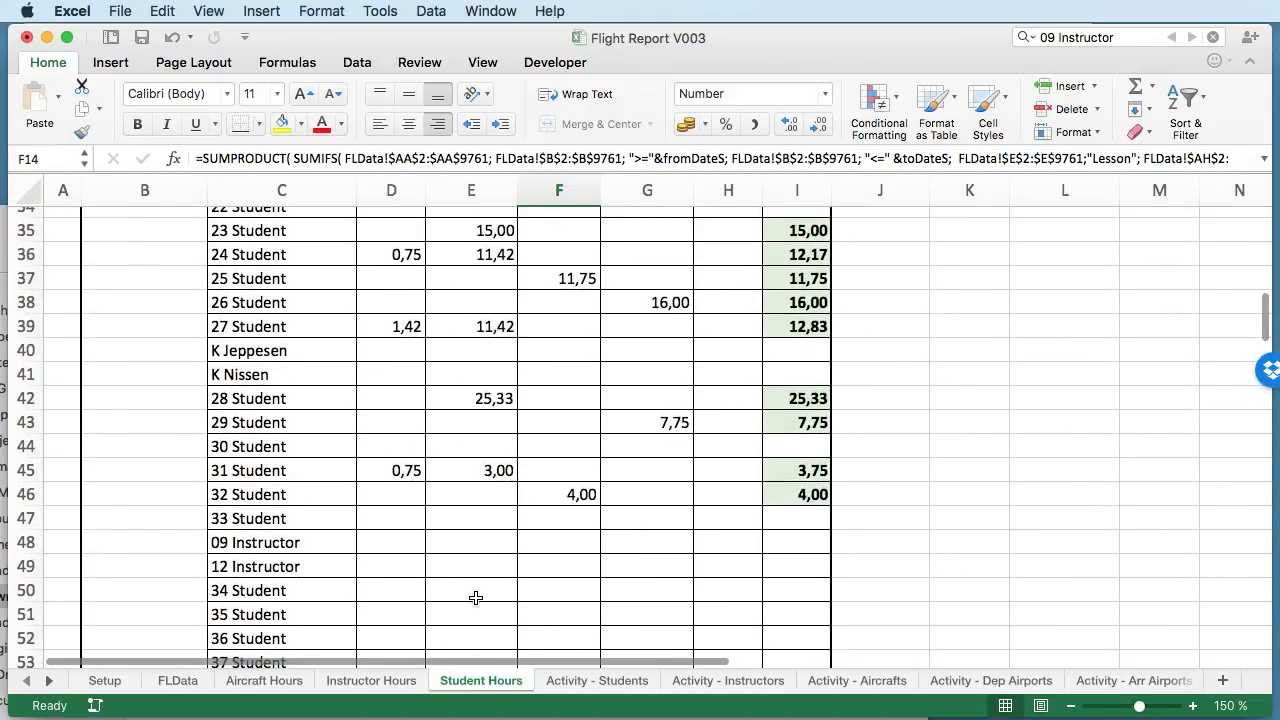
# - Look over the student rows and check the course name in B11 of the Student Productivity table
pyautogui.scroll(-4, 398, 562)
pyautogui.scroll(20, 423, 557)
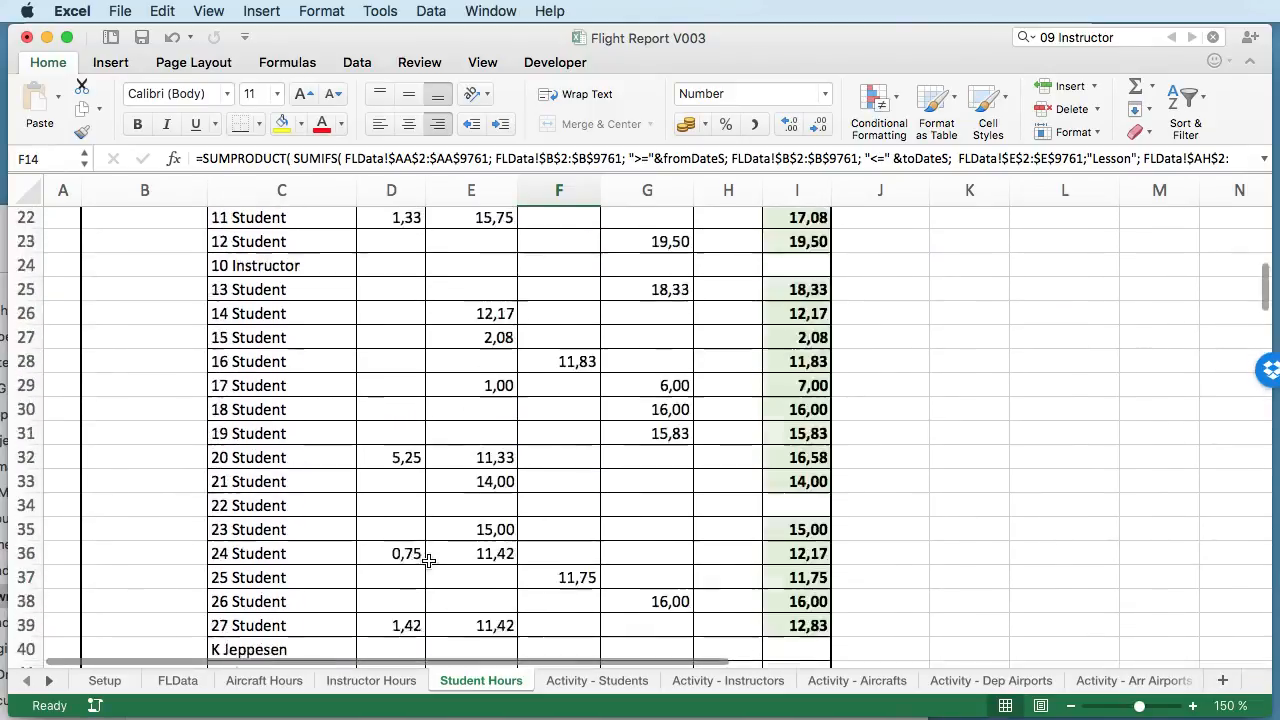
pyautogui.click(150, 476)
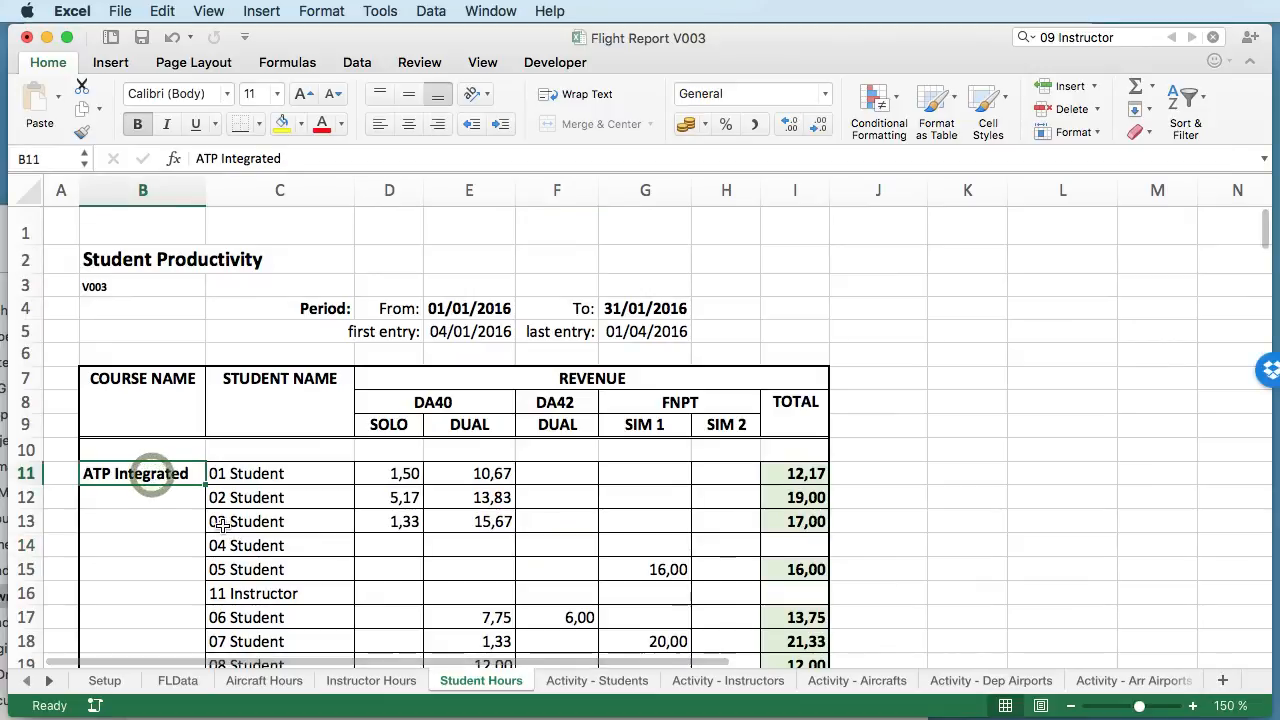
pyautogui.scroll(-2, 290, 515)
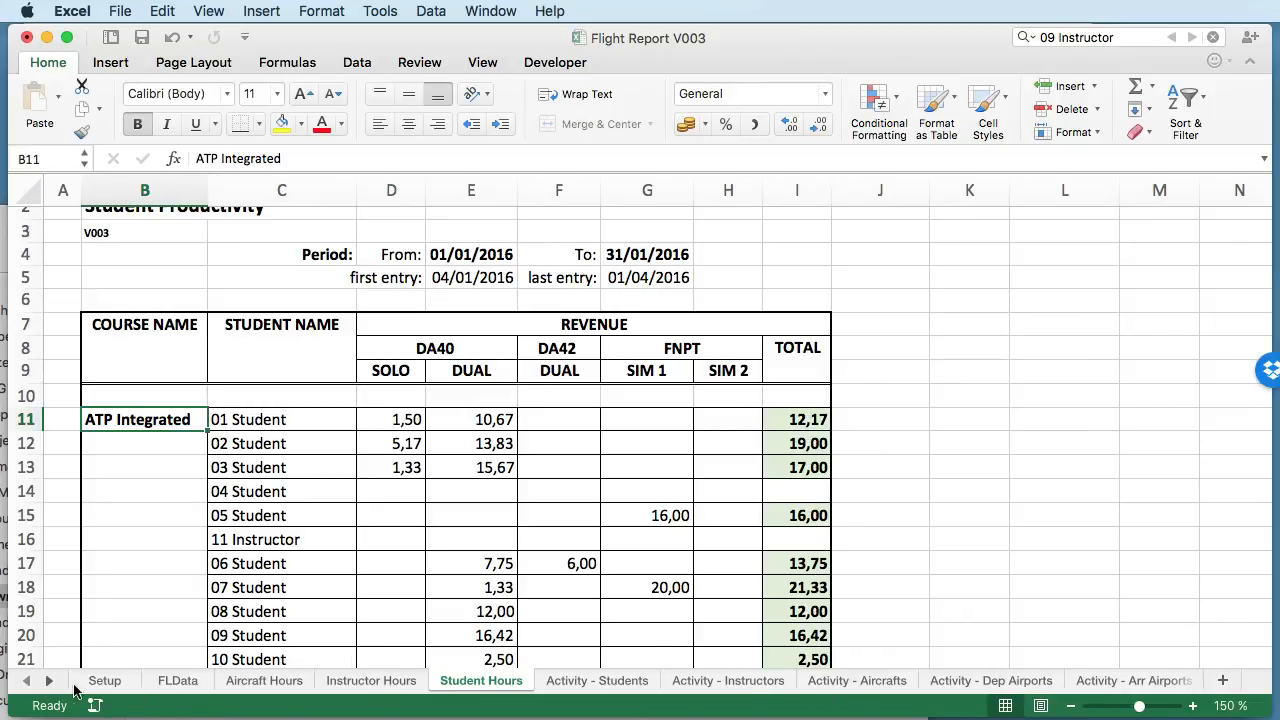
# - Show the Activity - Programs sheet and highlight the list of programs in B5:B12
pyautogui.click(50, 681)
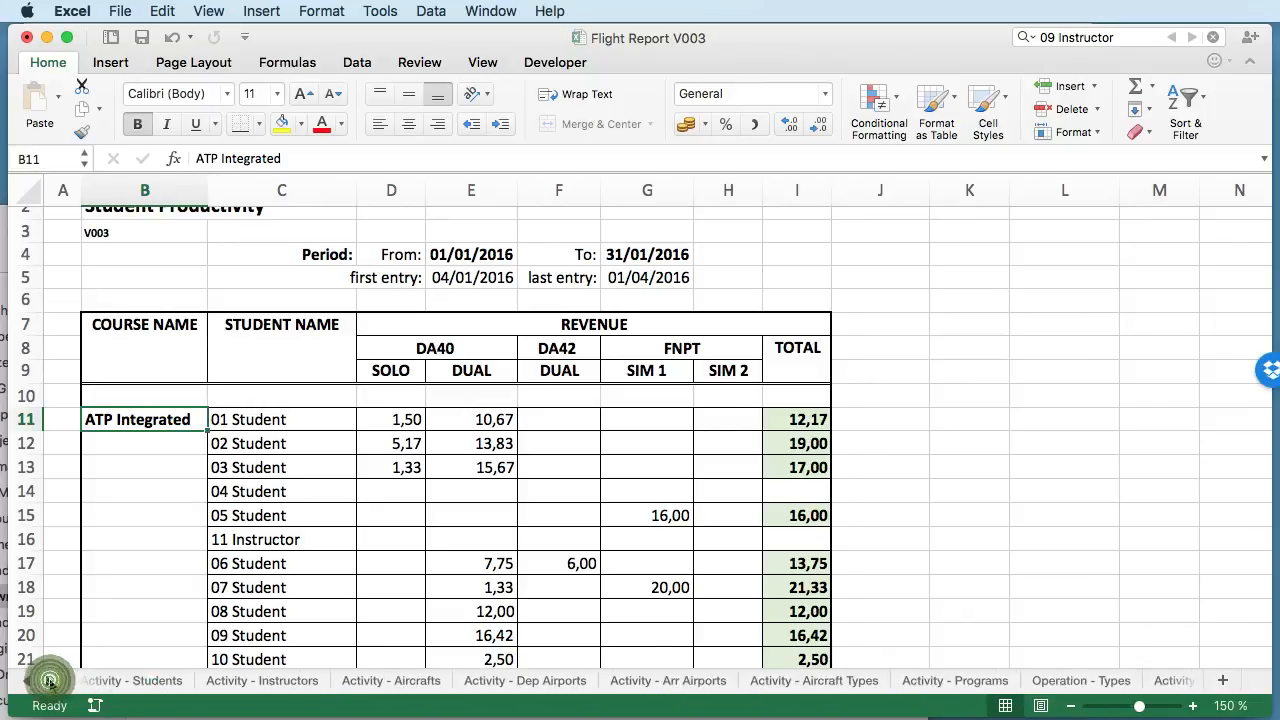
pyautogui.click(858, 681)
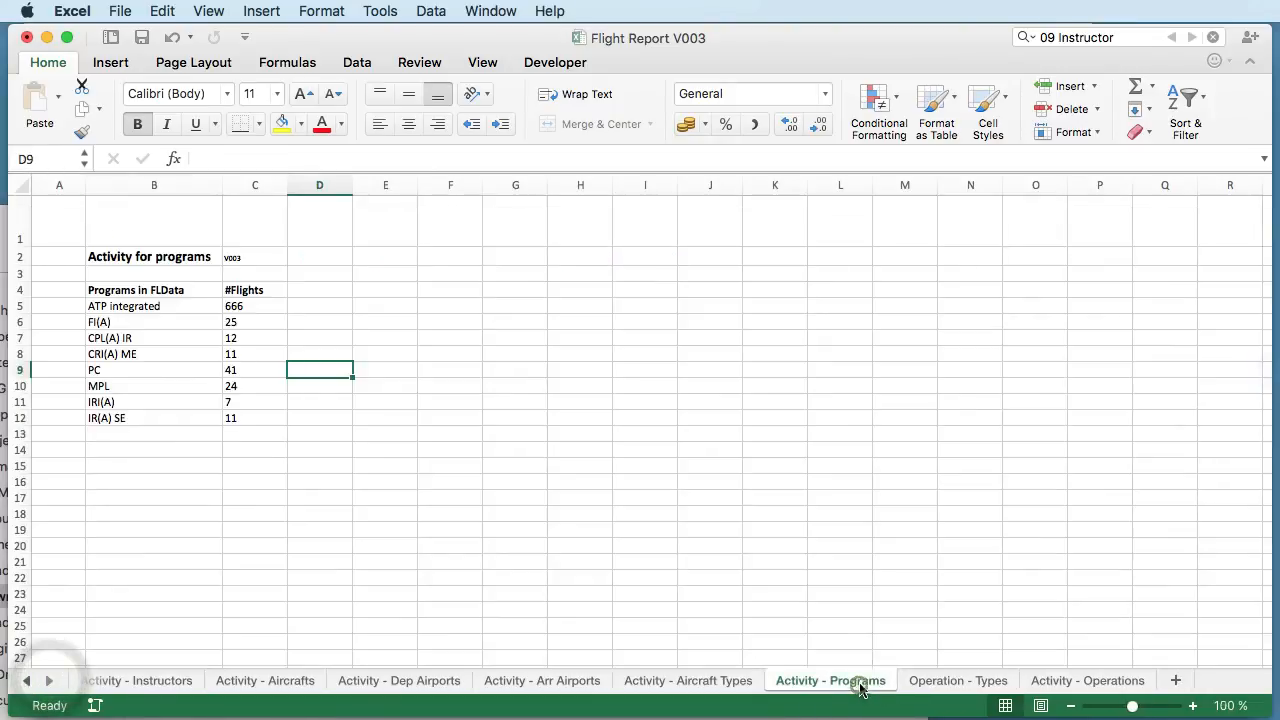
pyautogui.moveTo(151, 312); pyautogui.dragTo(158, 414)
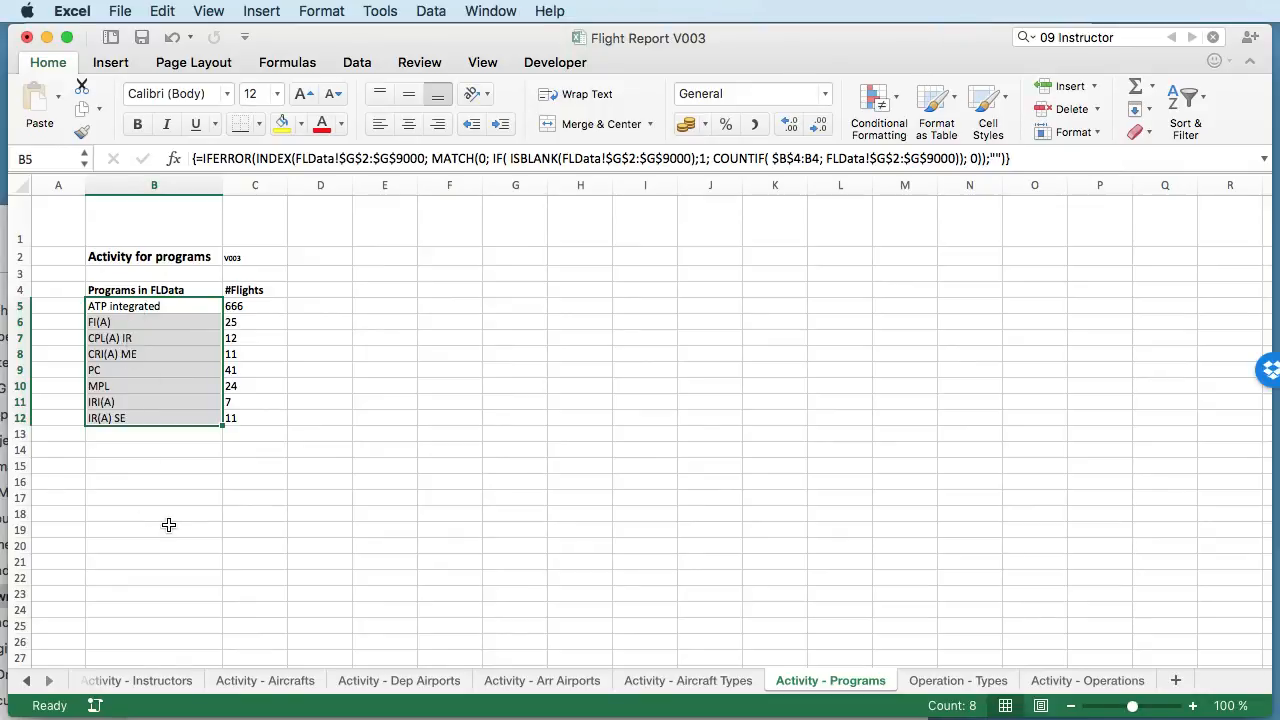
# - Return to the Student Hours sheet and inspect the cell references in the DA40 solo hours formulas in D11 and D12
pyautogui.click(27, 681)
pyautogui.click(25, 682)
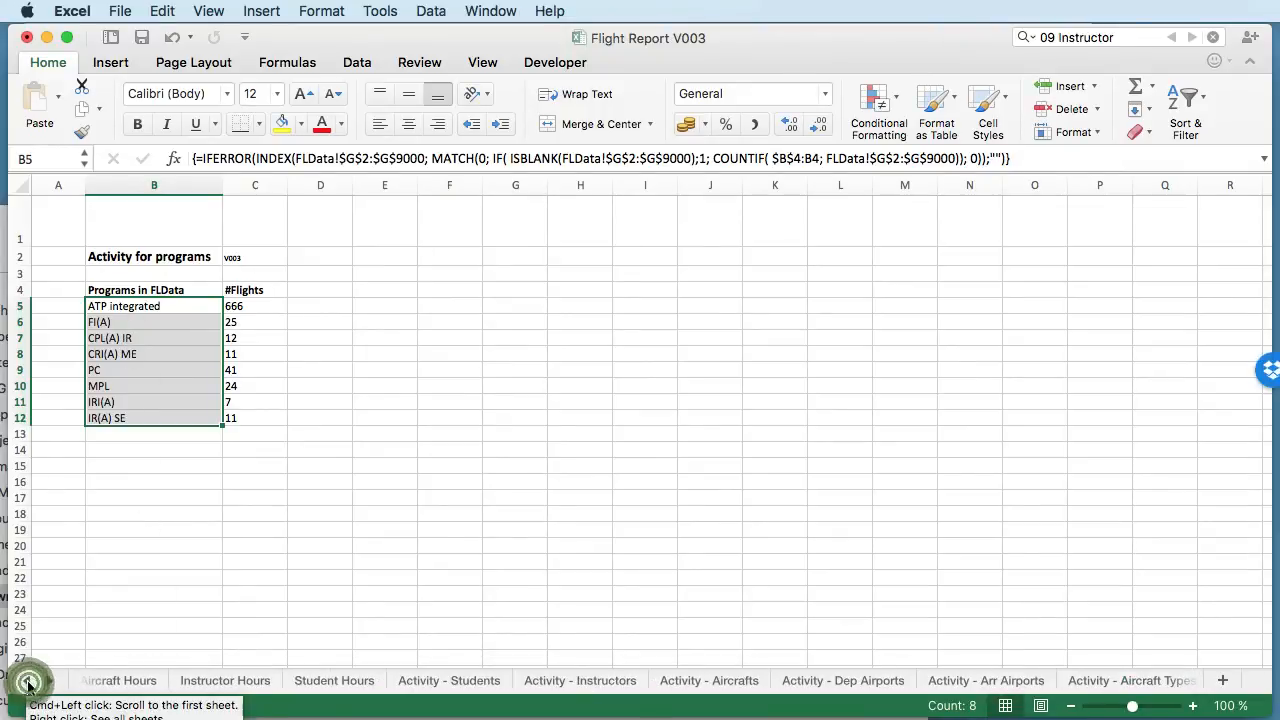
pyautogui.click(310, 684)
pyautogui.click(412, 435)
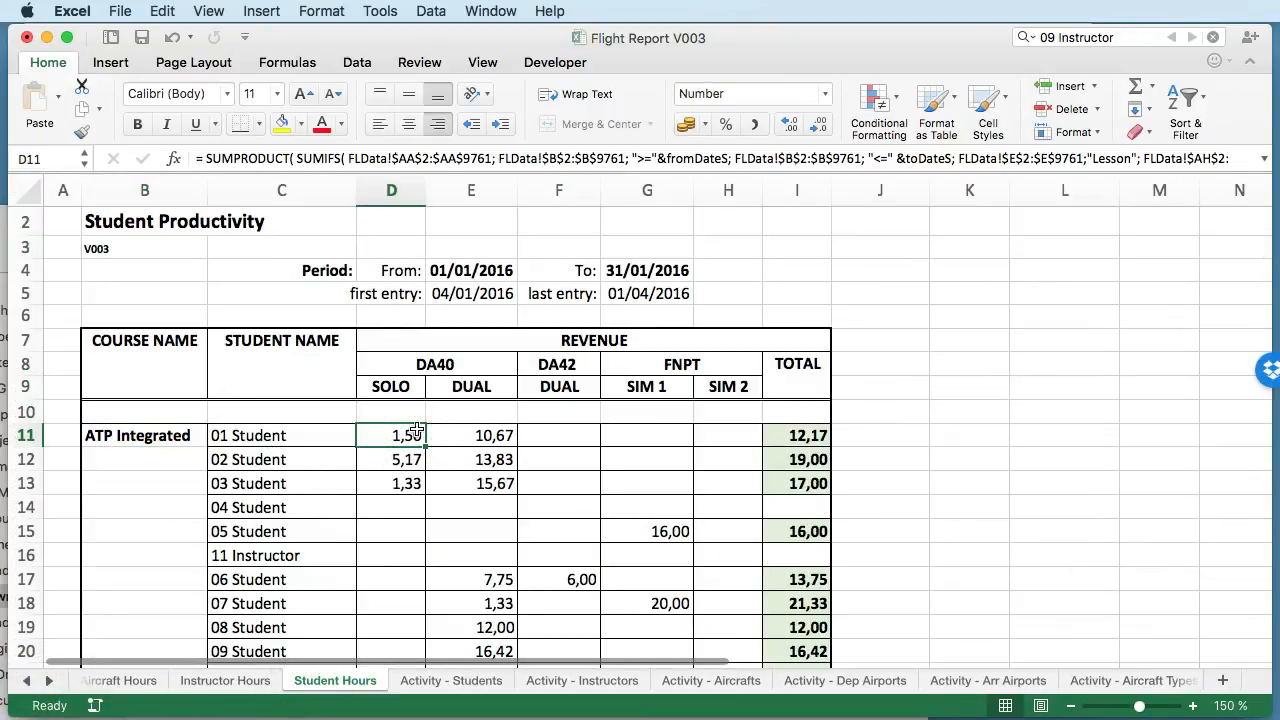
pyautogui.click(640, 160)
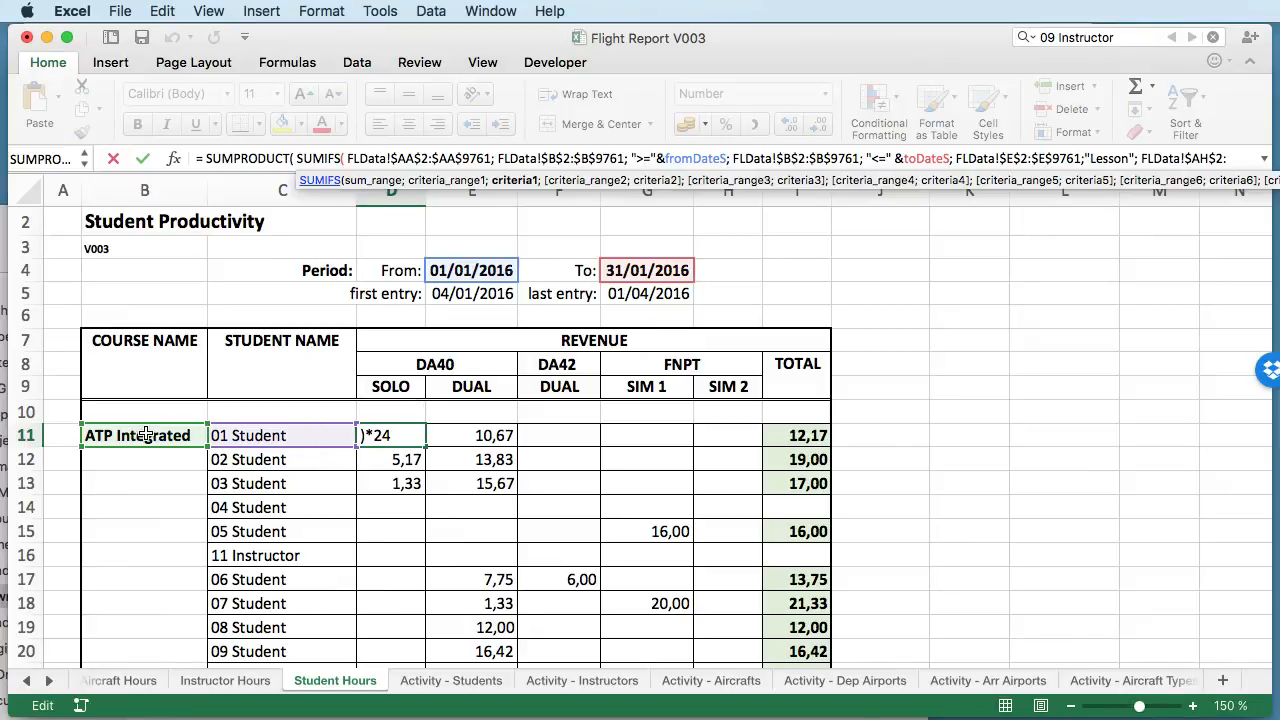
pyautogui.press('Escape')
pyautogui.click(395, 460)
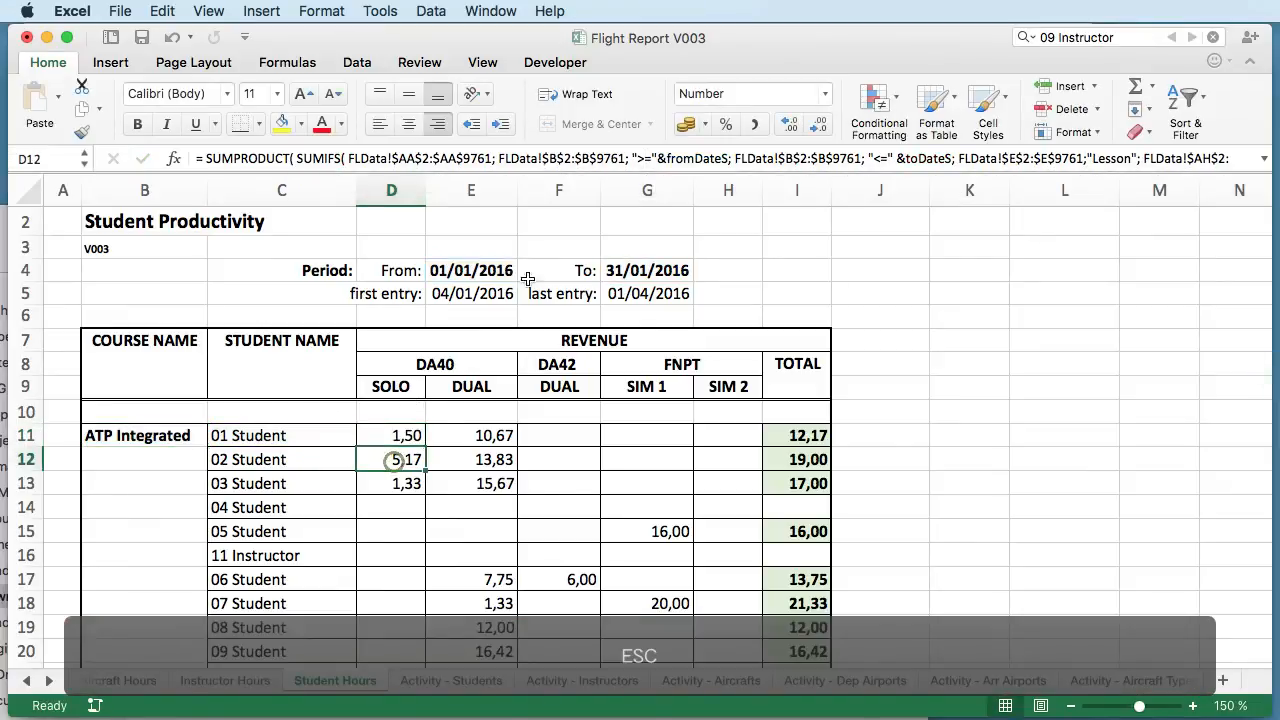
pyautogui.click(595, 160)
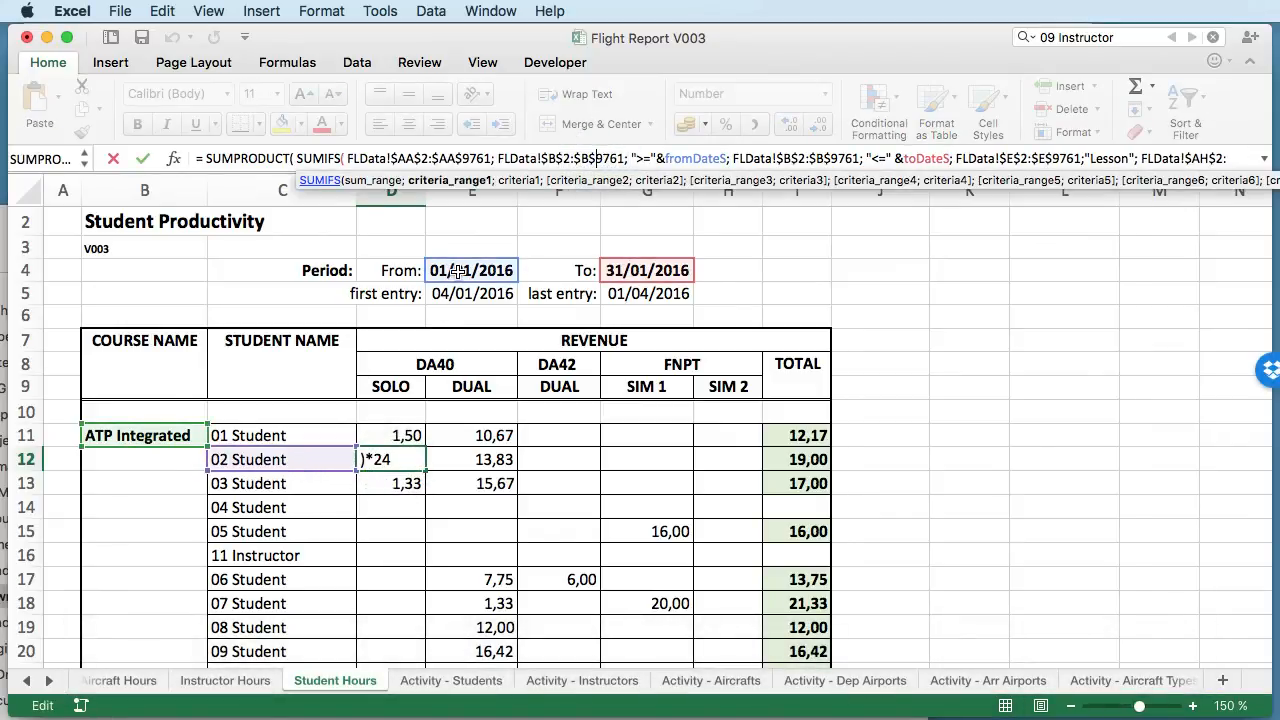
pyautogui.press('Escape')
# - Review the student hours through the ATP Integrated block and its total row into the FI(A) course block
pyautogui.scroll(-5, 604, 471)
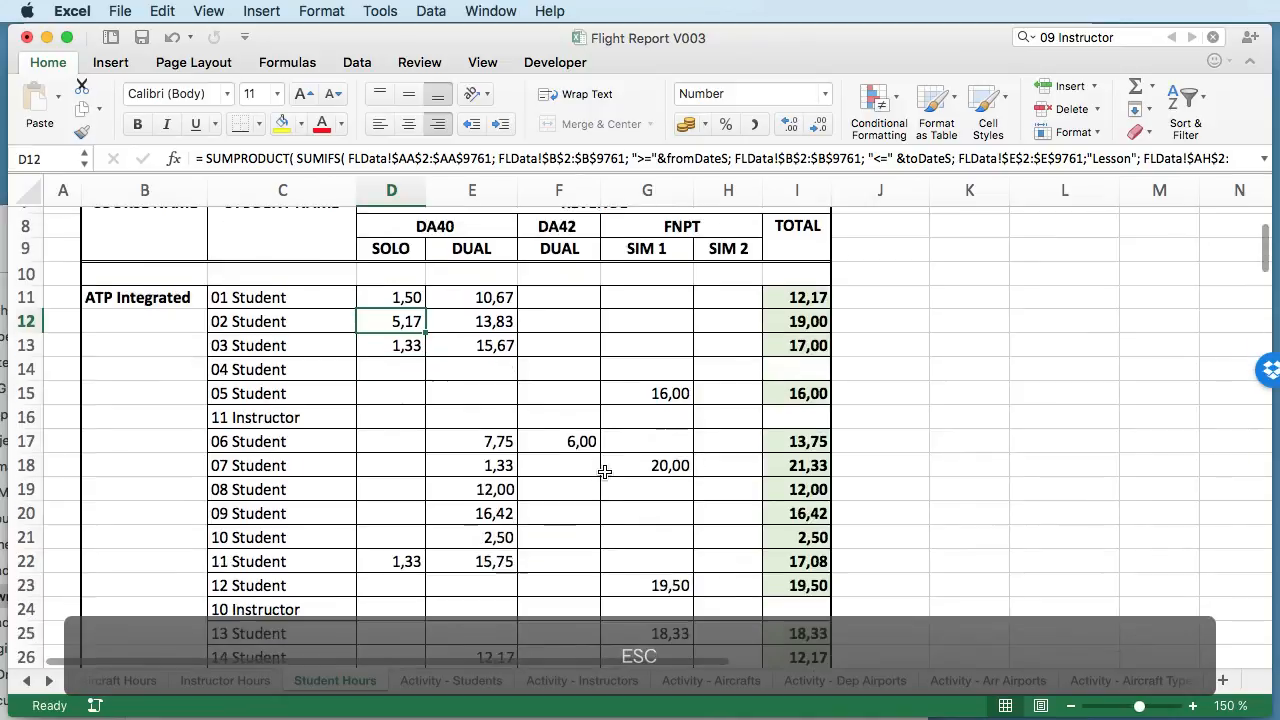
pyautogui.scroll(-6, 604, 471)
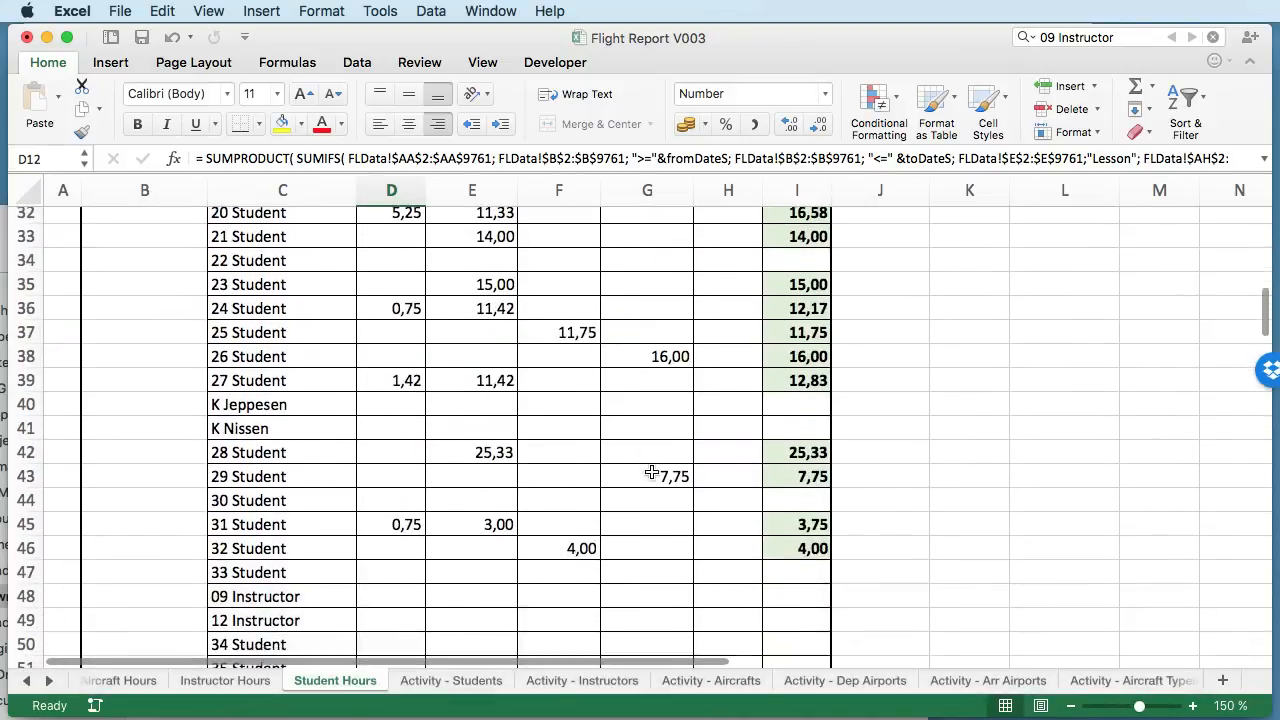
pyautogui.scroll(-15, 651, 471)
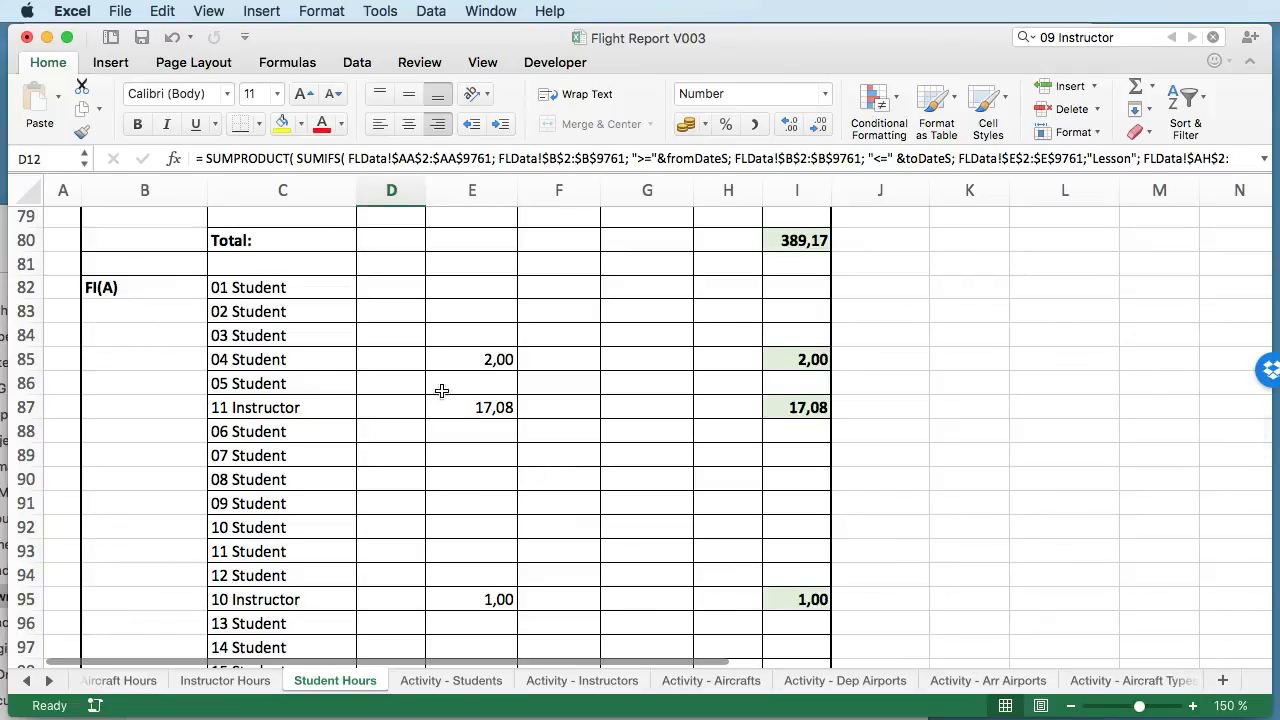
pyautogui.scroll(-1, 442, 390)
pyautogui.scroll(-10, 586, 376)
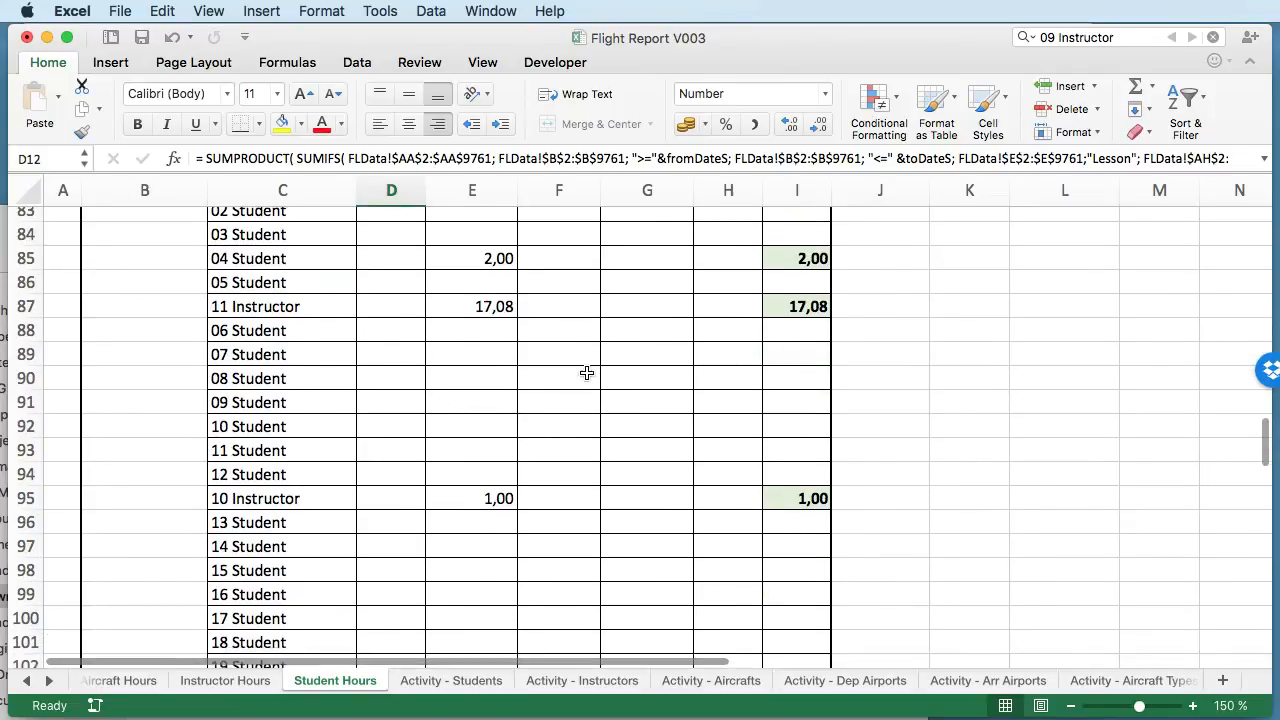
pyautogui.scroll(-7, 586, 376)
pyautogui.scroll(10, 586, 377)
pyautogui.scroll(12, 586, 377)
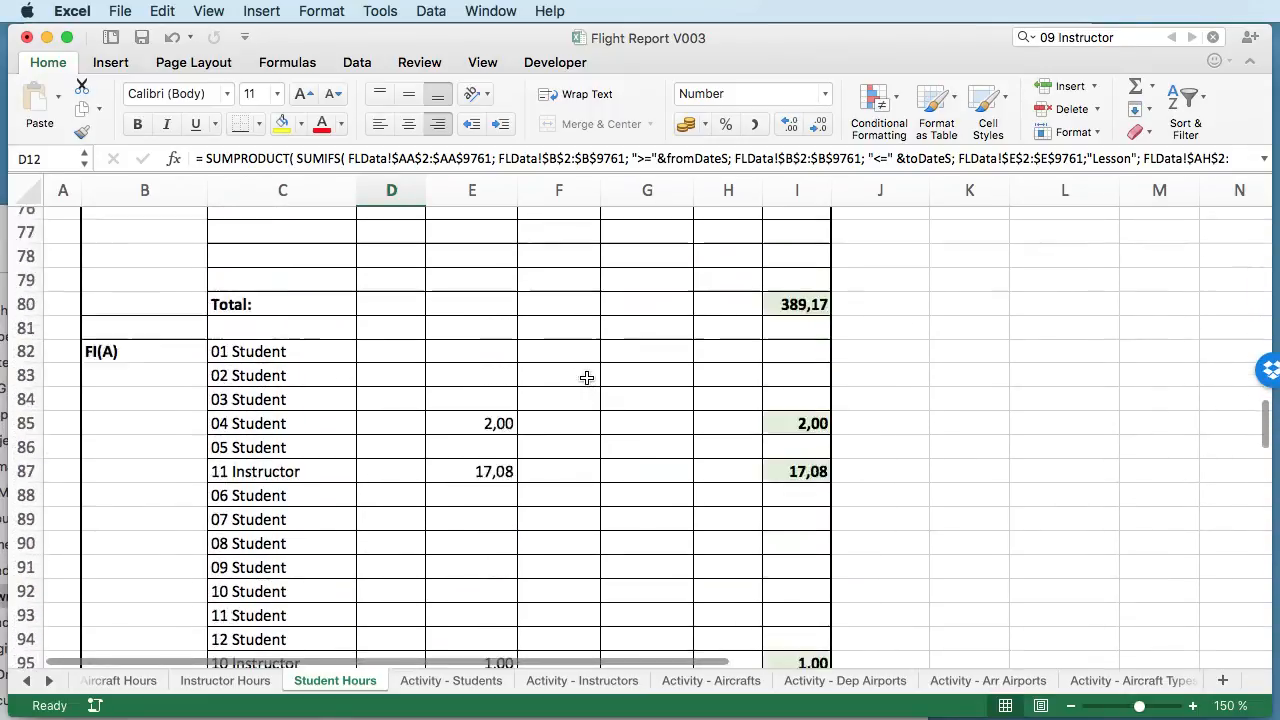
pyautogui.scroll(5, 586, 377)
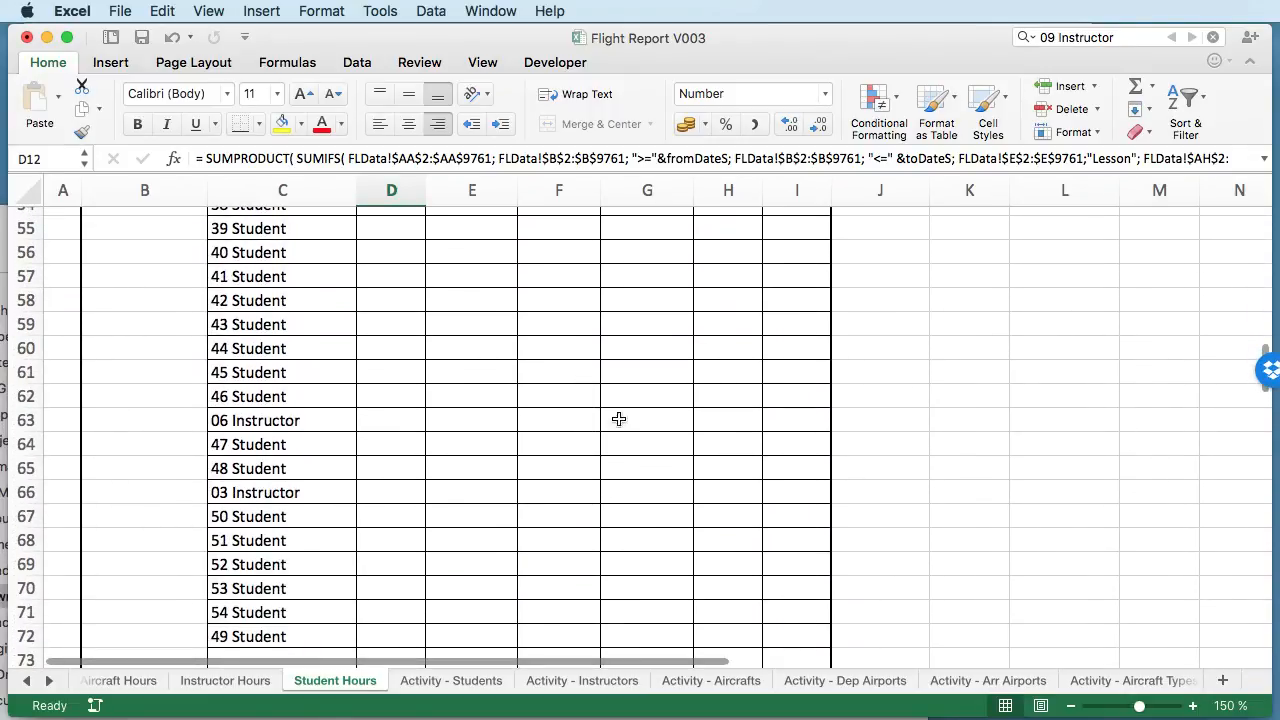
pyautogui.scroll(18, 484, 389)
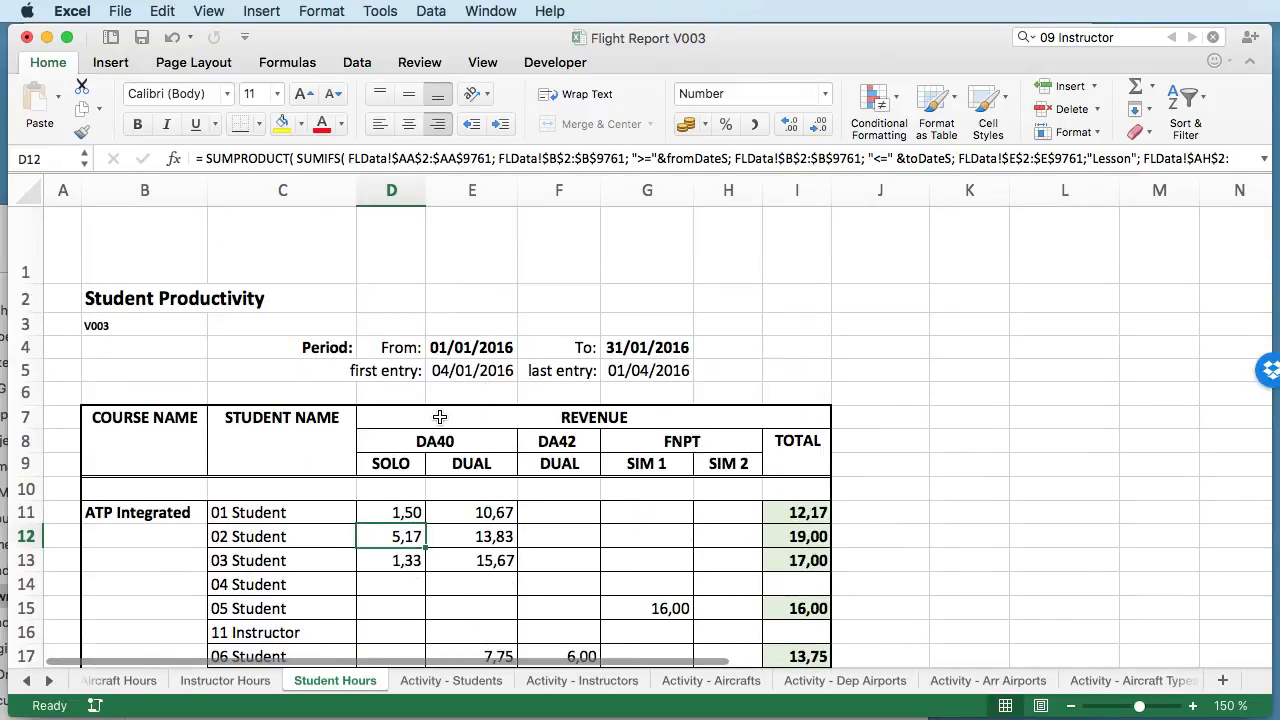
# - Examine the revenue columns and per-student totals for the first ATP Integrated students
pyautogui.scroll(-3, 445, 420)
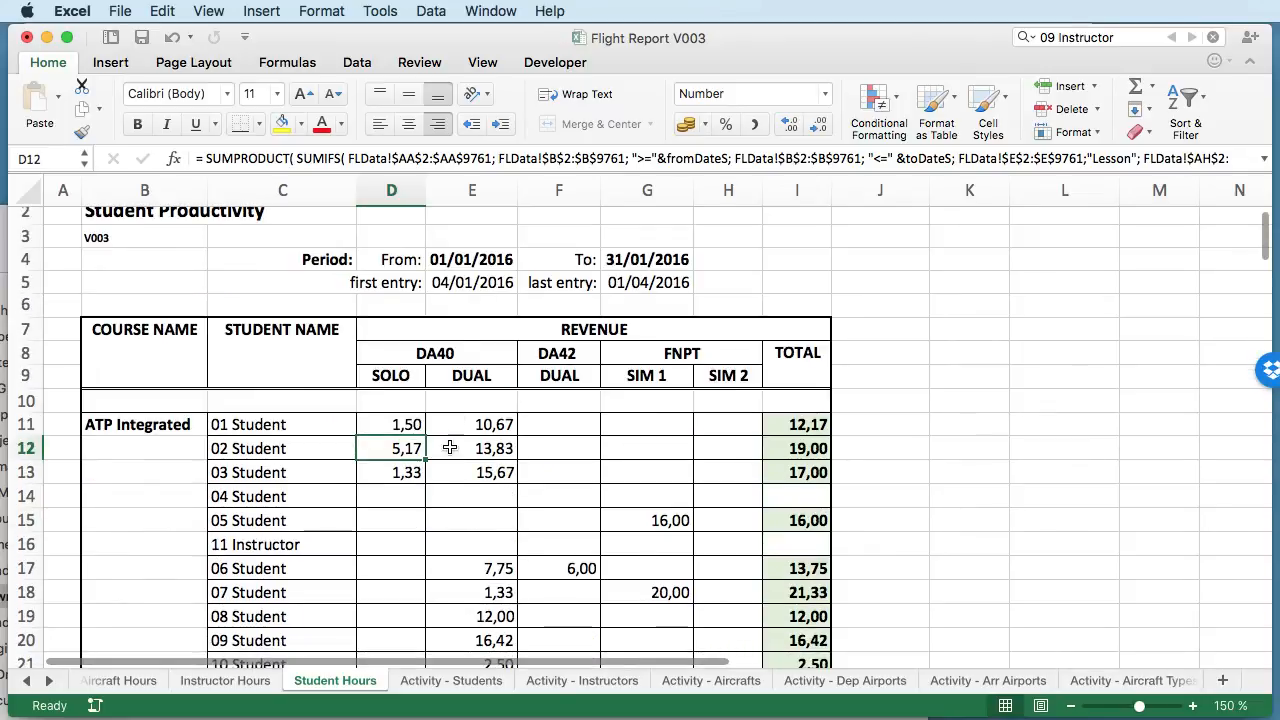
pyautogui.scroll(-3, 455, 447)
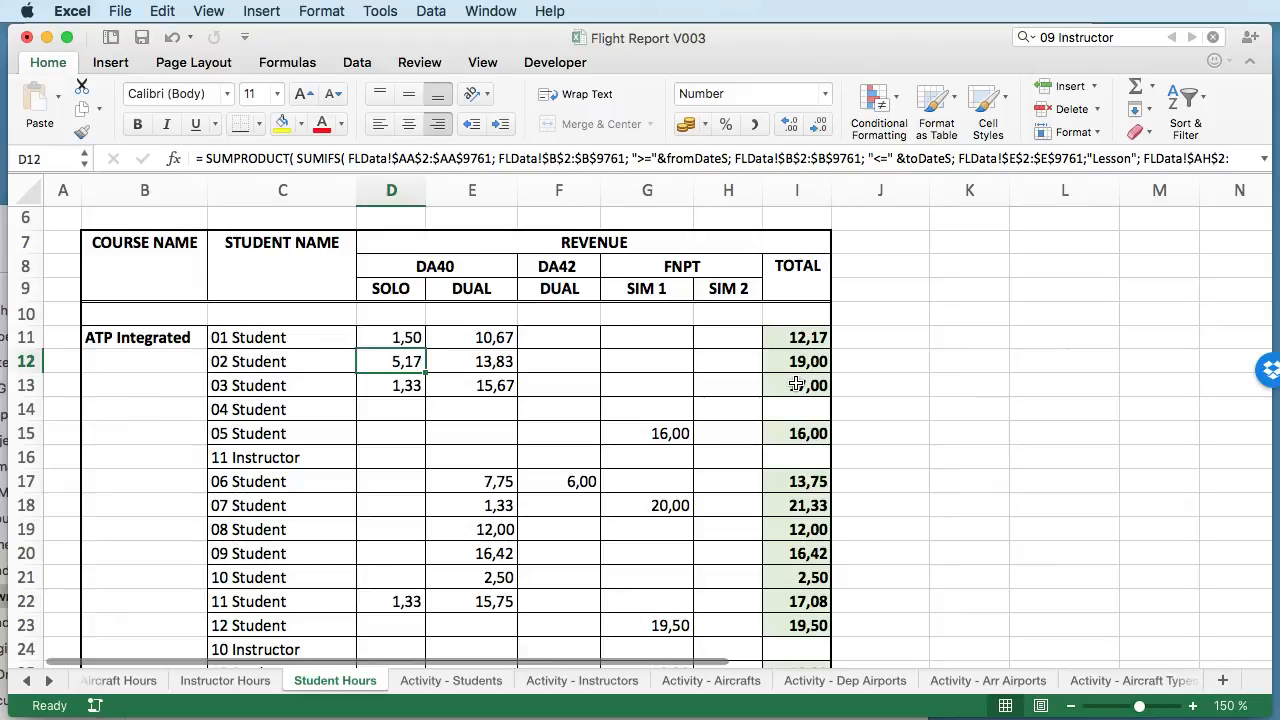
pyautogui.click(855, 386)
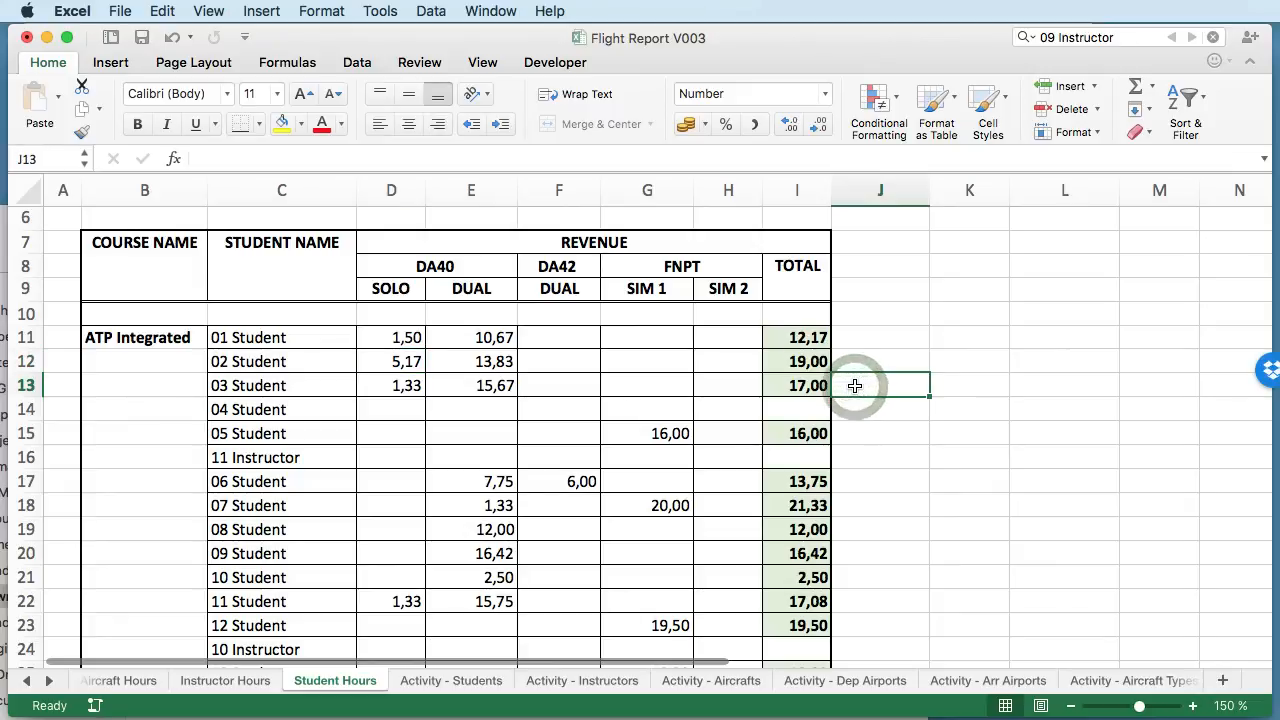